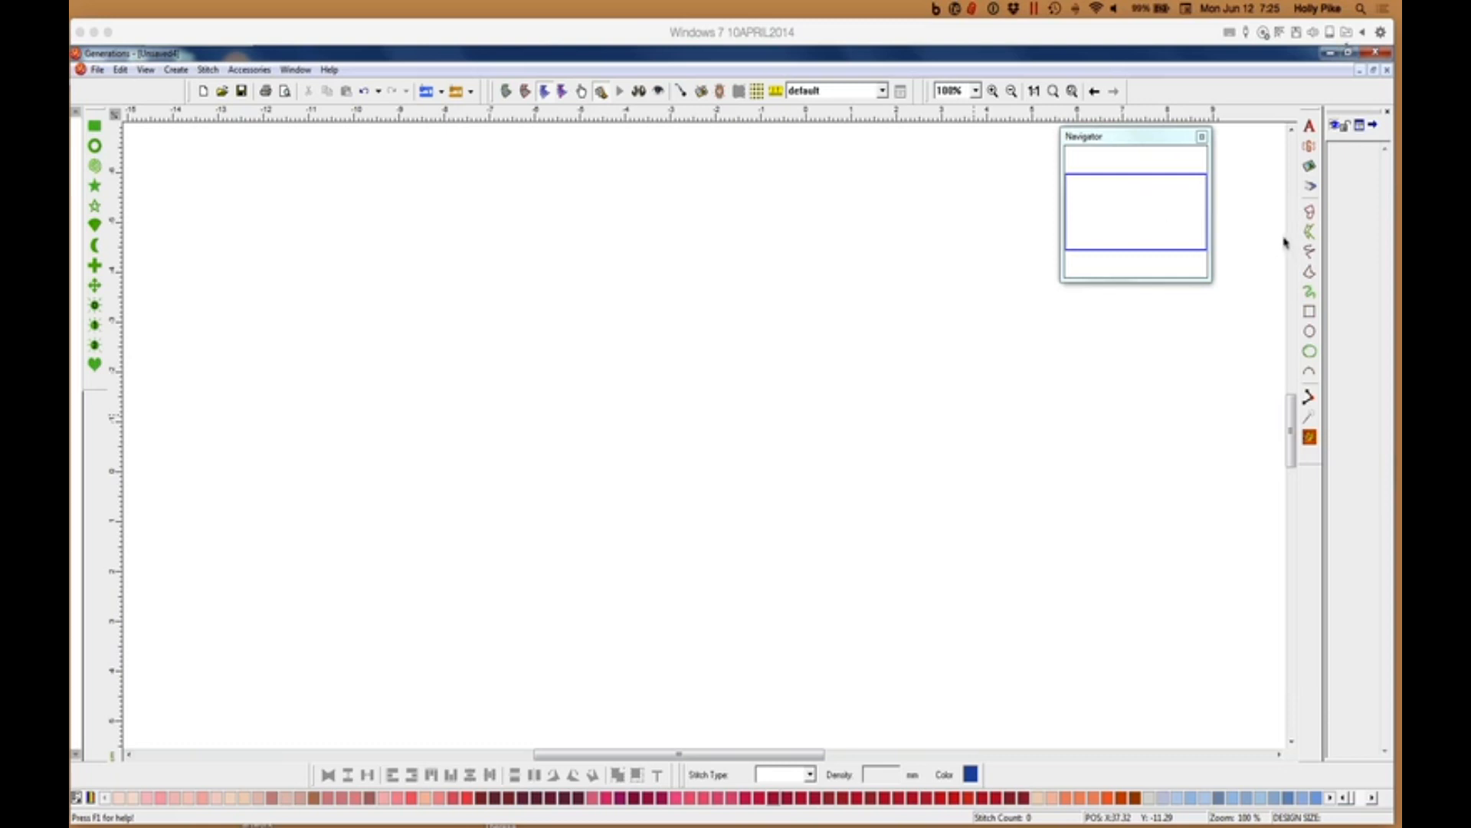
Close the blank unsaved design without saving its changes.
{"action": "left_click", "coordinate": [1387, 73]}
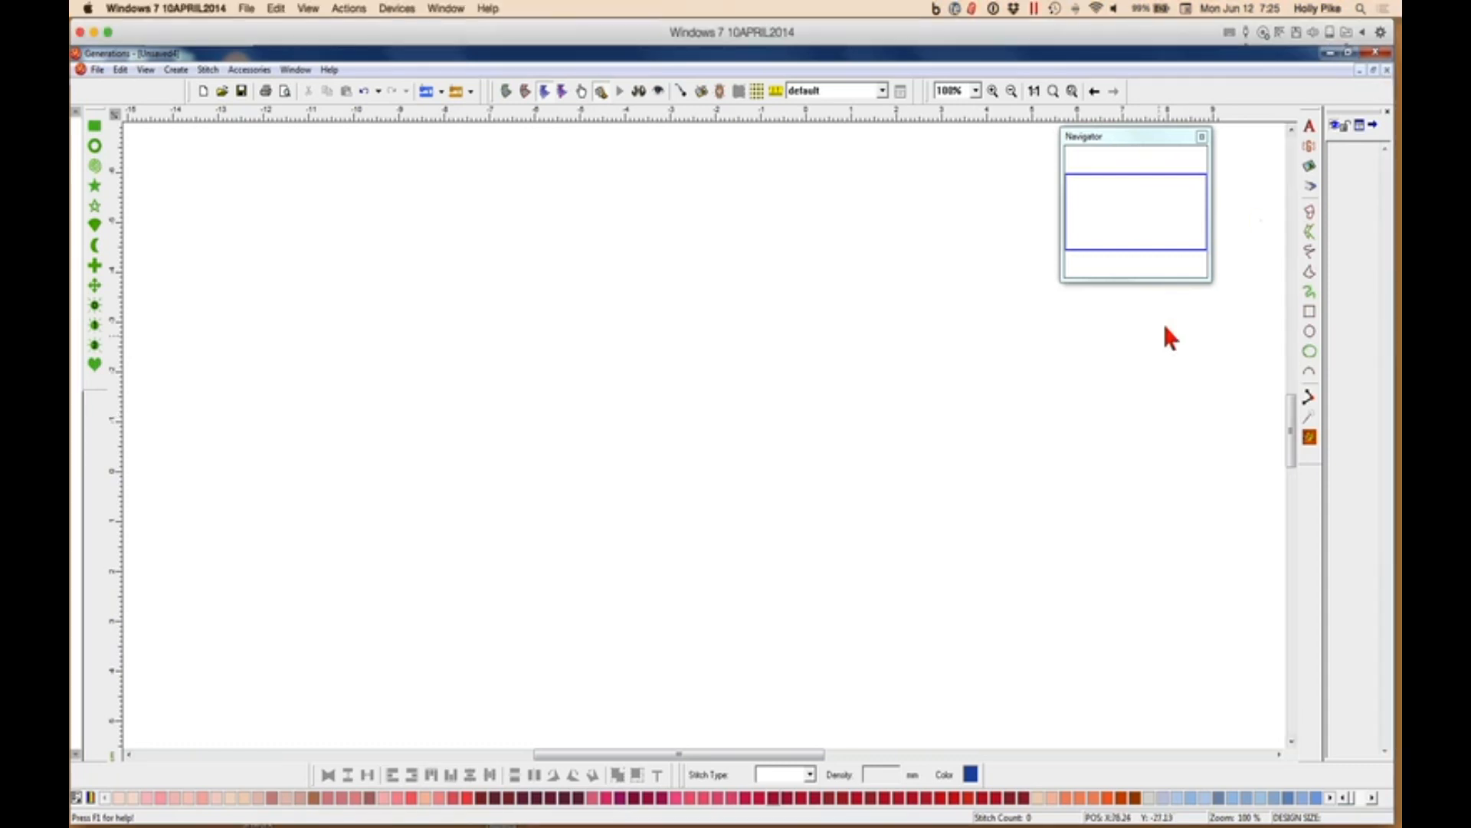
{"action": "left_click", "coordinate": [1387, 71]}
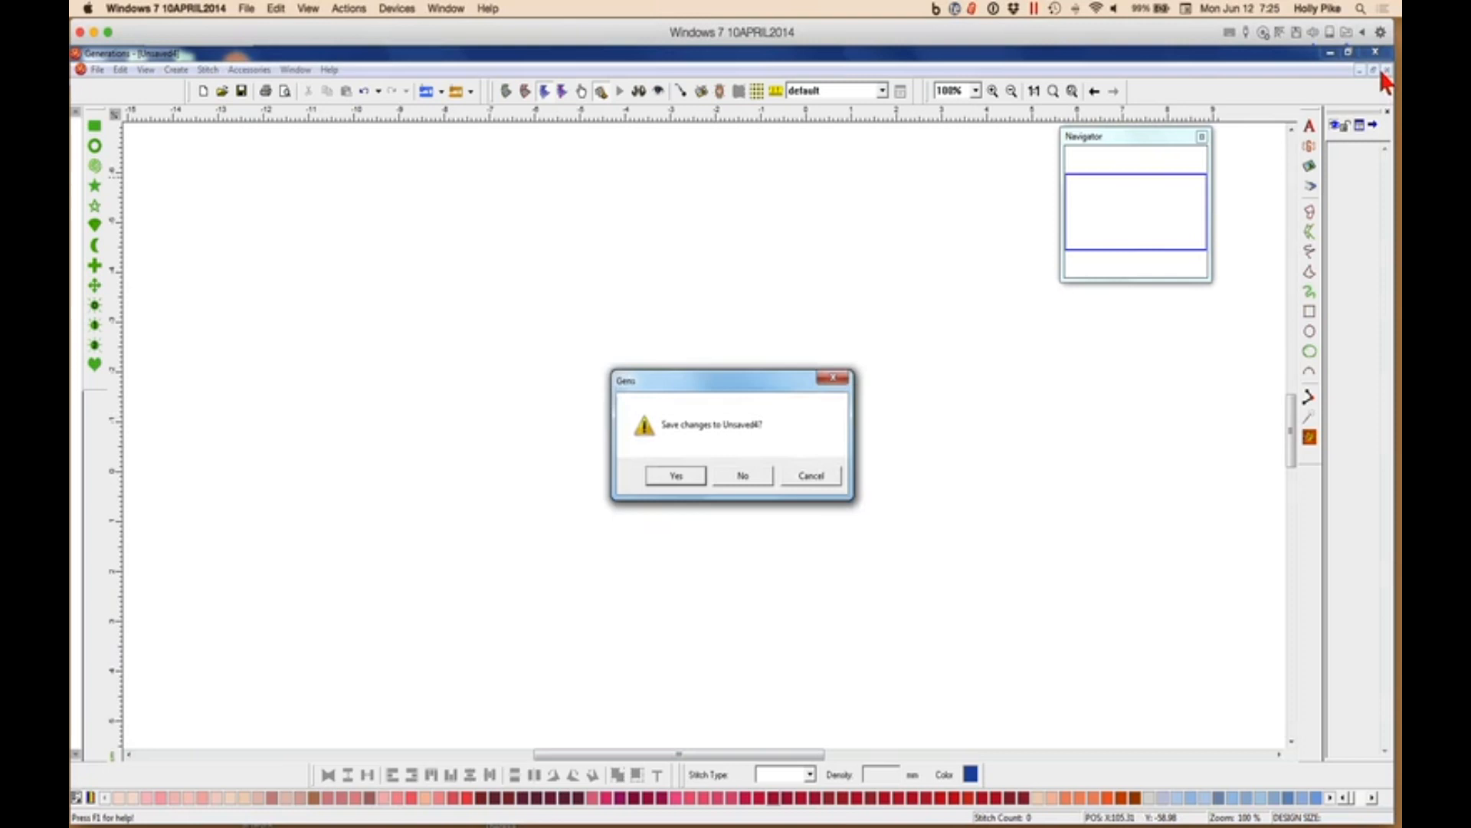
{"action": "left_click", "coordinate": [757, 470]}
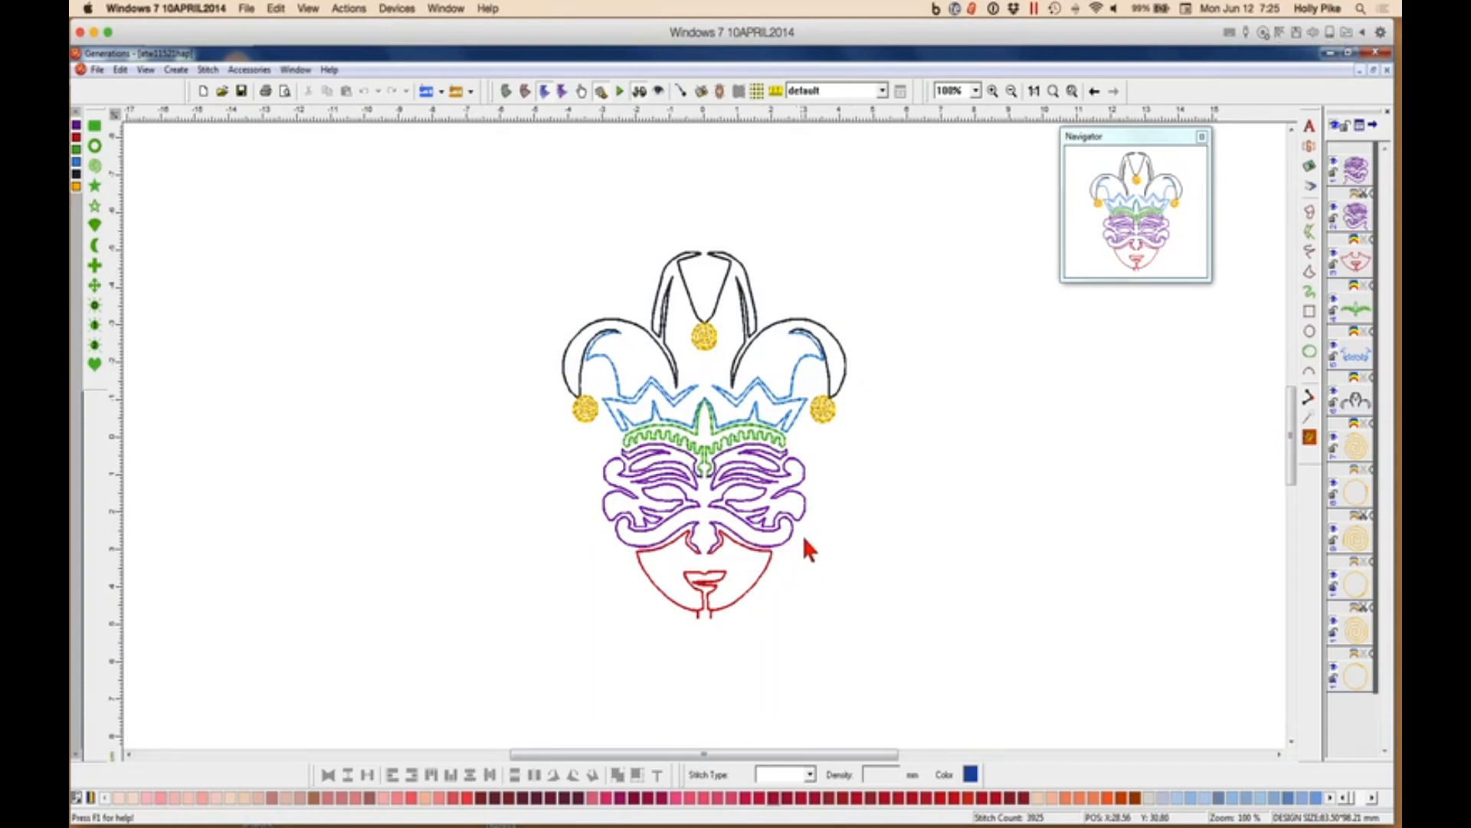
Insert the Lineart Venetian Masks graphic as a template image, resized proportionally to a height of 98 mm.
{"action": "left_click", "coordinate": [1310, 165]}
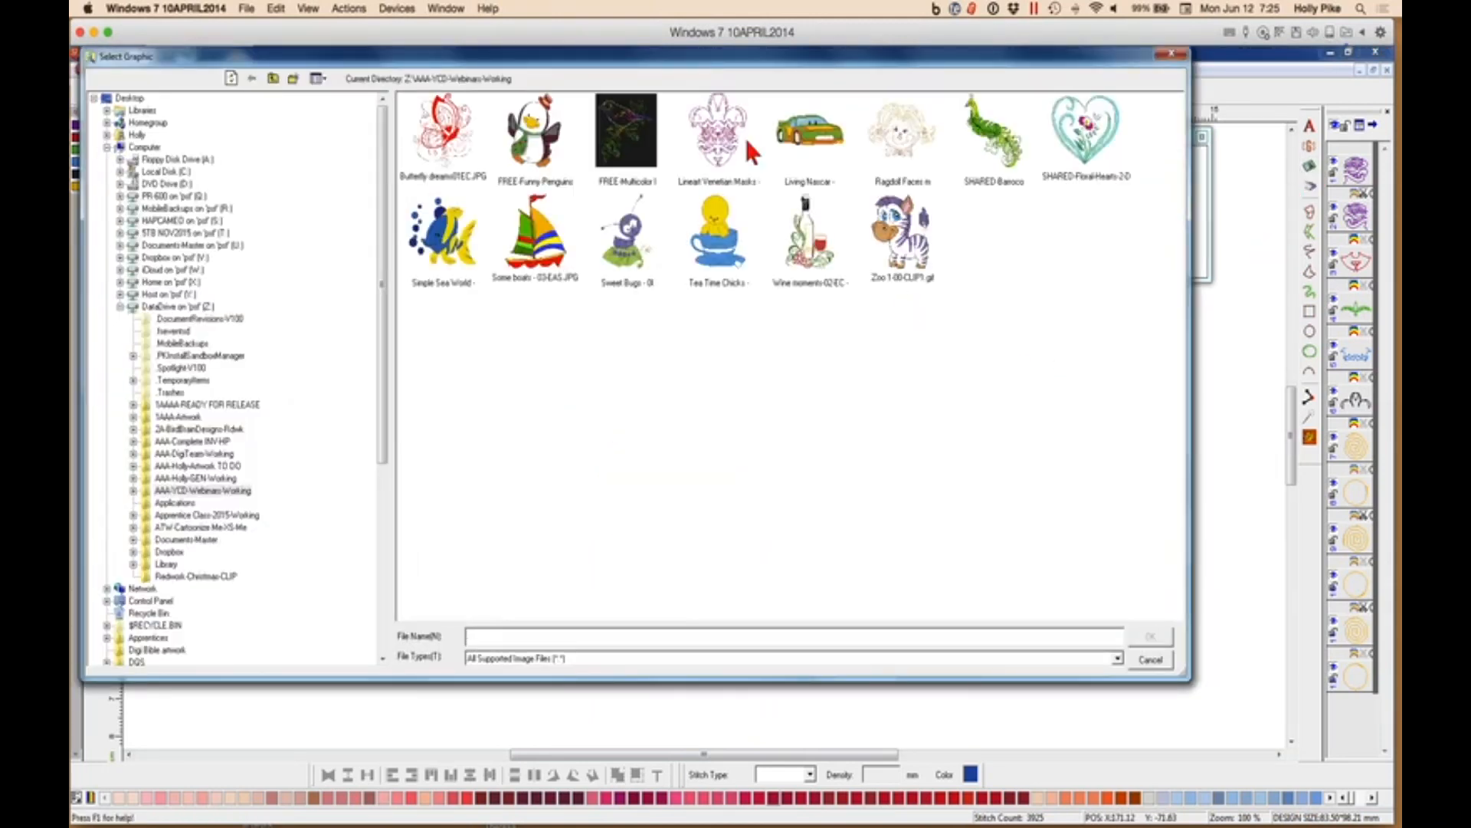
{"action": "double_click", "coordinate": [719, 137]}
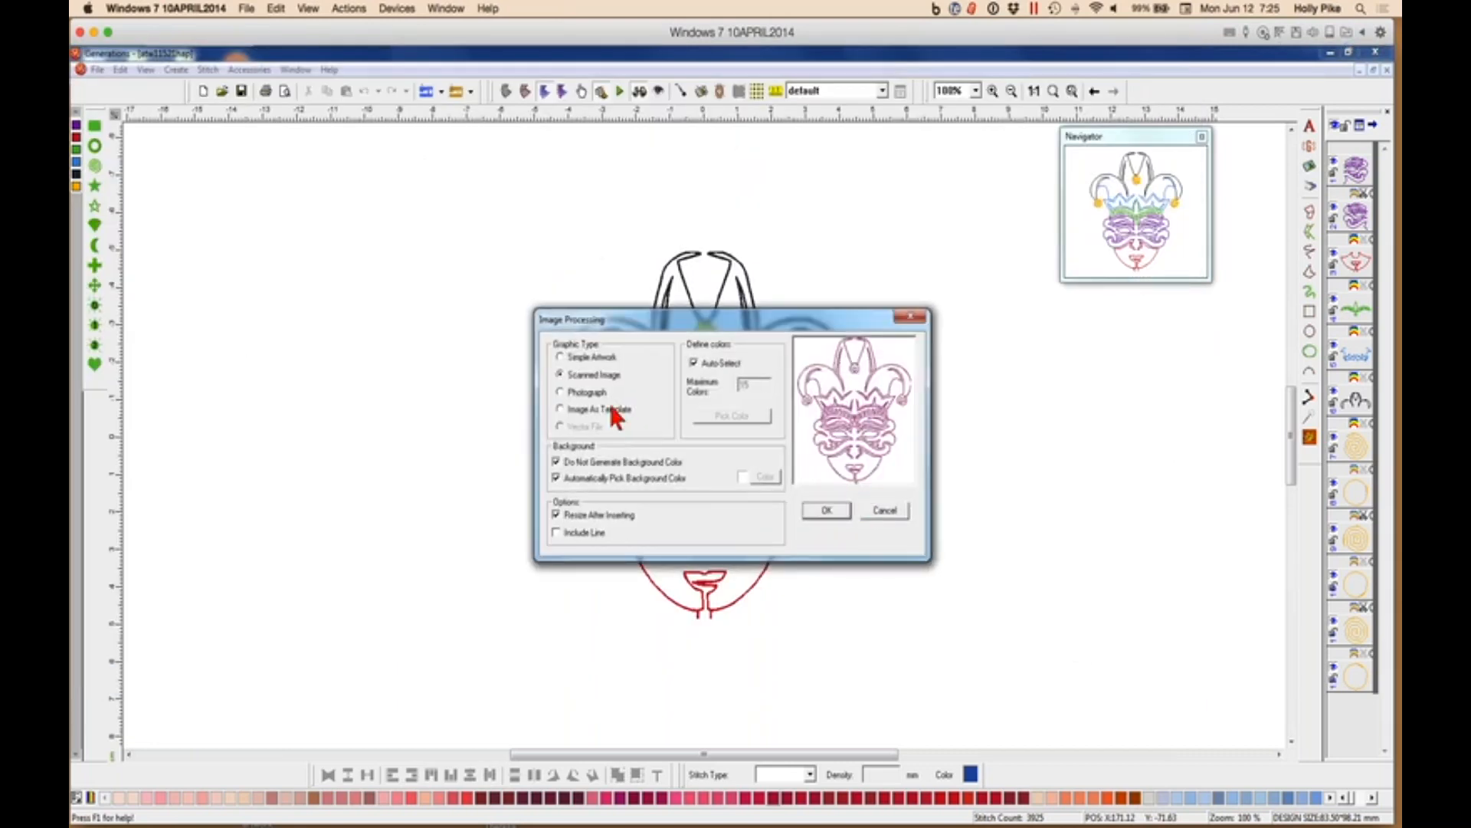
{"action": "left_click", "coordinate": [826, 511]}
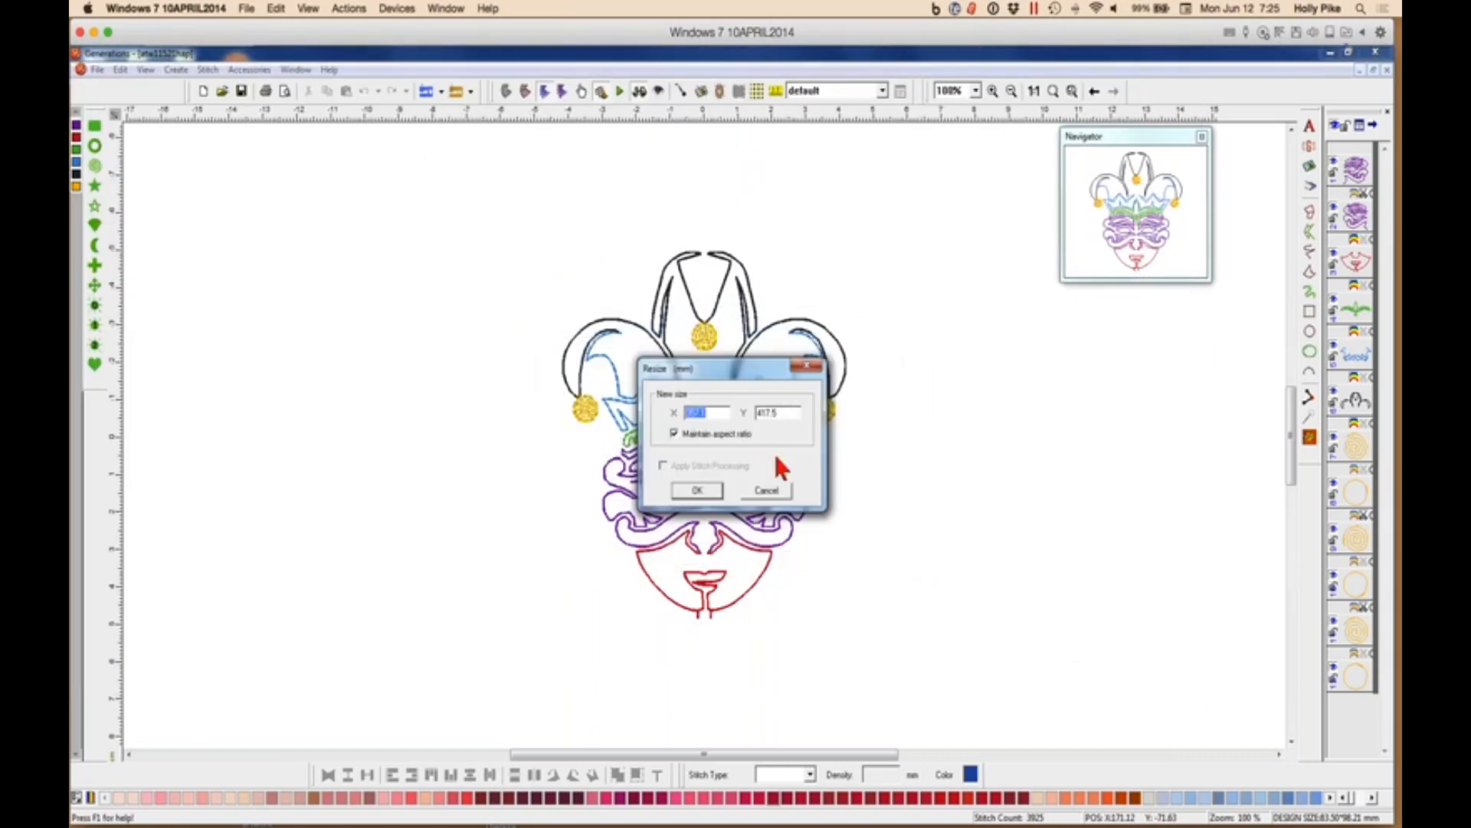
{"action": "key", "text": "Tab"}
{"action": "type", "text": "98"}
{"action": "key", "text": "Tab"}
{"action": "left_click", "coordinate": [722, 494]}
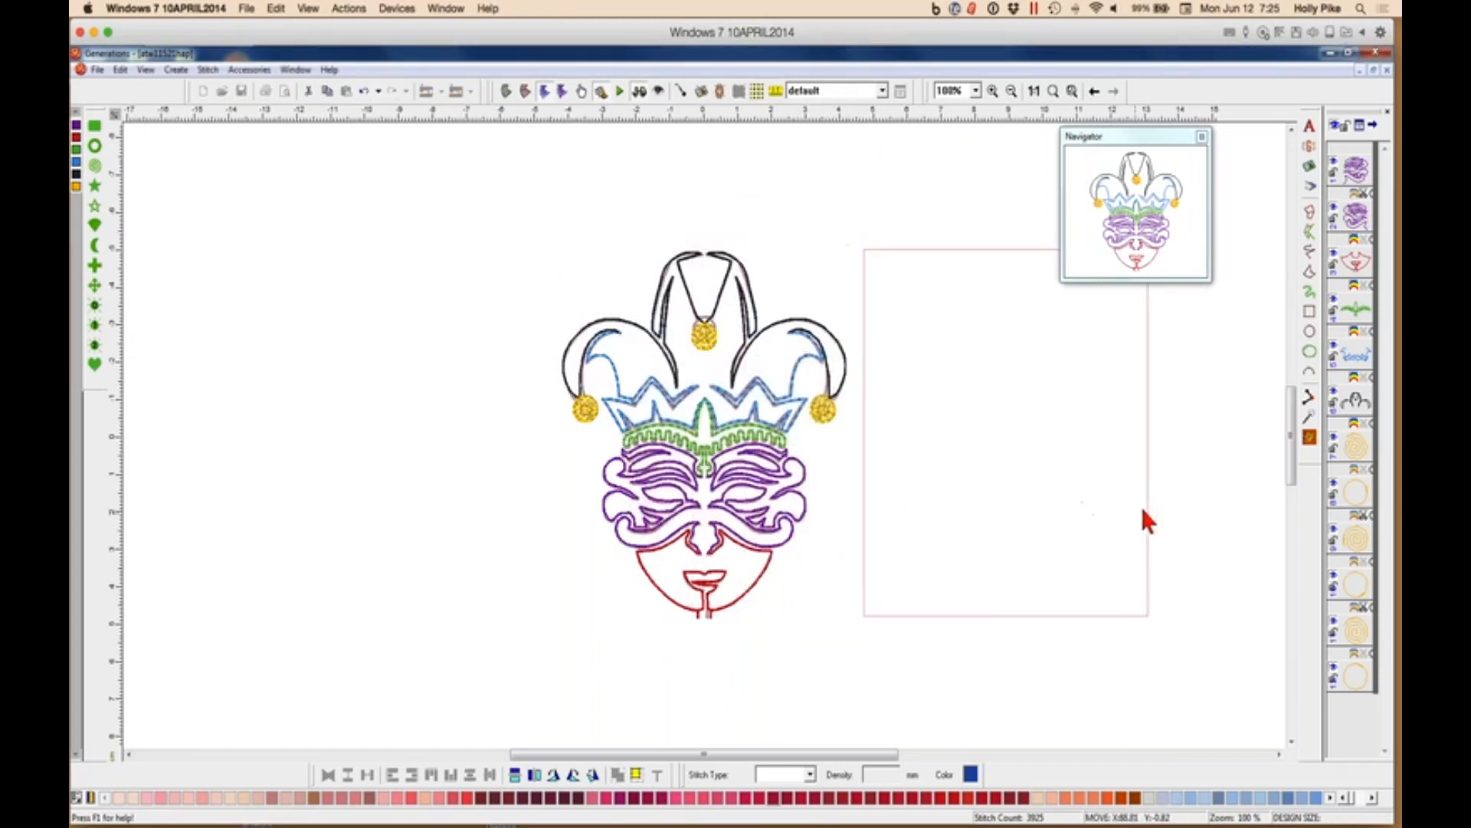
Place the mask template beside the stitched mask design and move the Navigator window clear of the artwork.
{"action": "left_click", "coordinate": [1138, 502]}
{"action": "left_click_drag", "start_coordinate": [720, 755], "coordinate": [770, 755]}
{"action": "left_click_drag", "start_coordinate": [875, 490], "coordinate": [870, 509]}
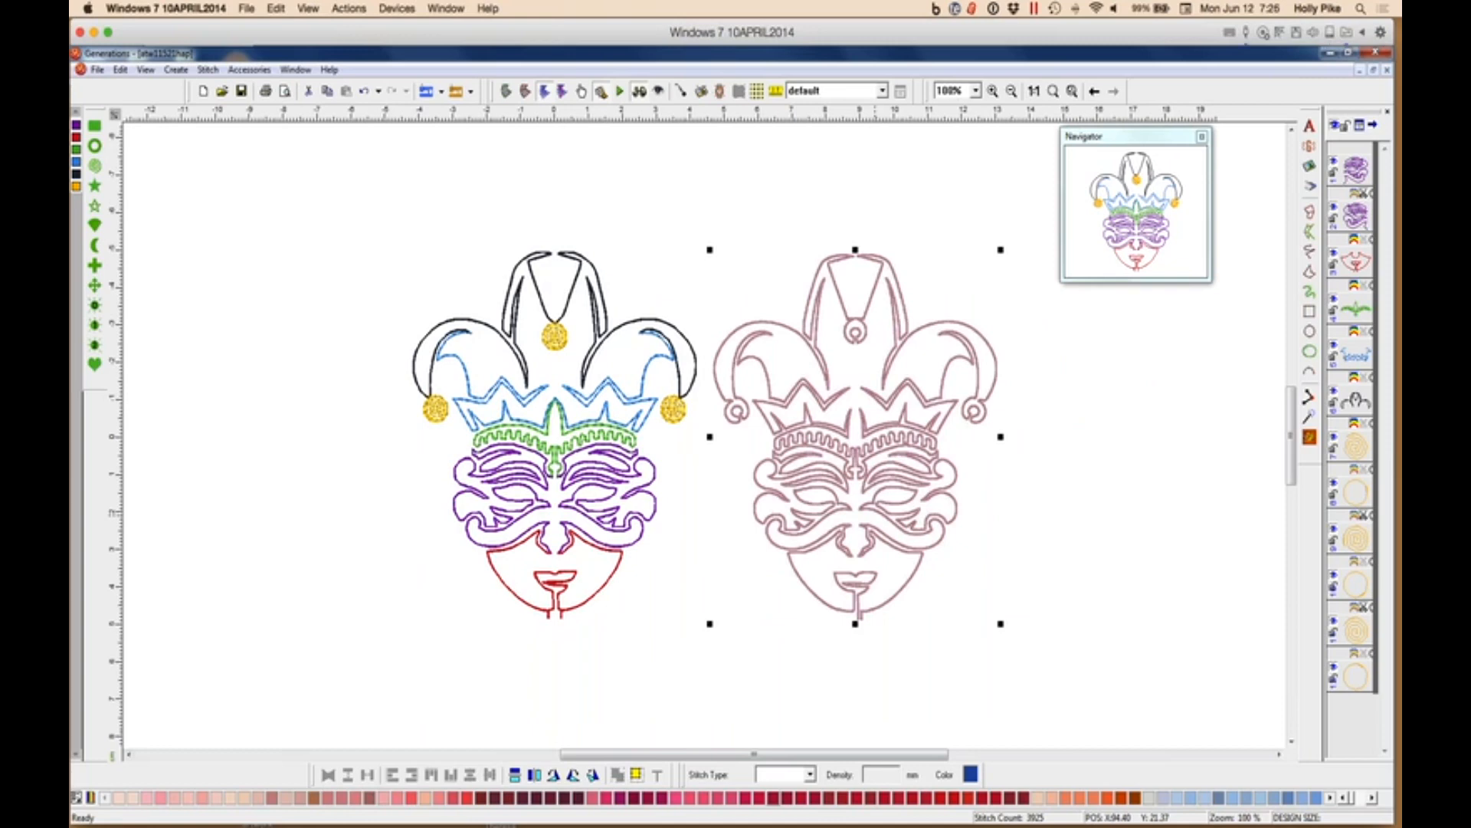
{"action": "left_click", "coordinate": [1055, 91]}
{"action": "left_click_drag", "start_coordinate": [1146, 134], "coordinate": [1249, 100]}
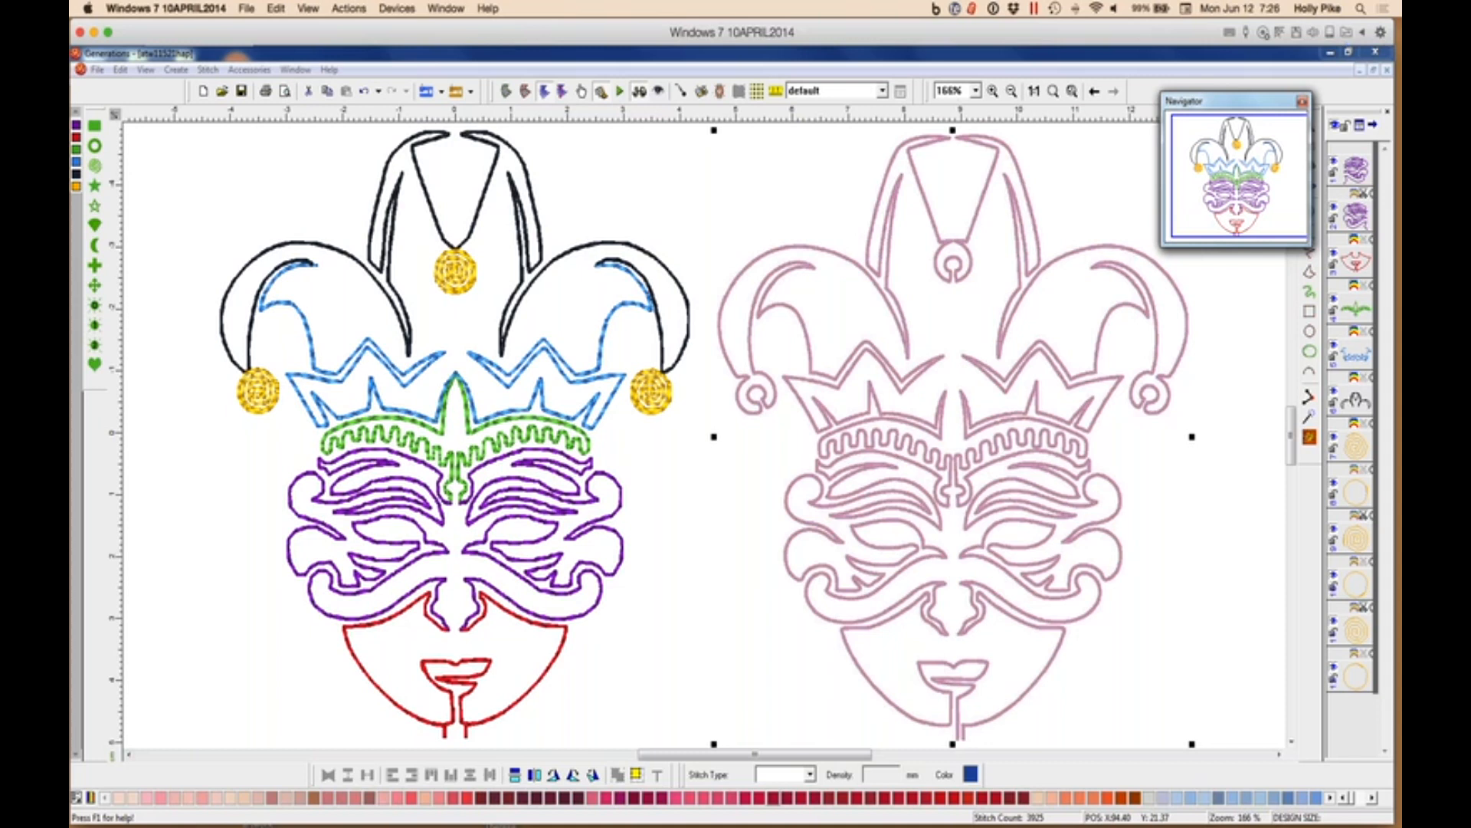
Switch to Ultimate Pen and trace the lower face, cheeks and mouth of the mask template in red.
{"action": "mouse_move", "coordinate": [253, 826]}
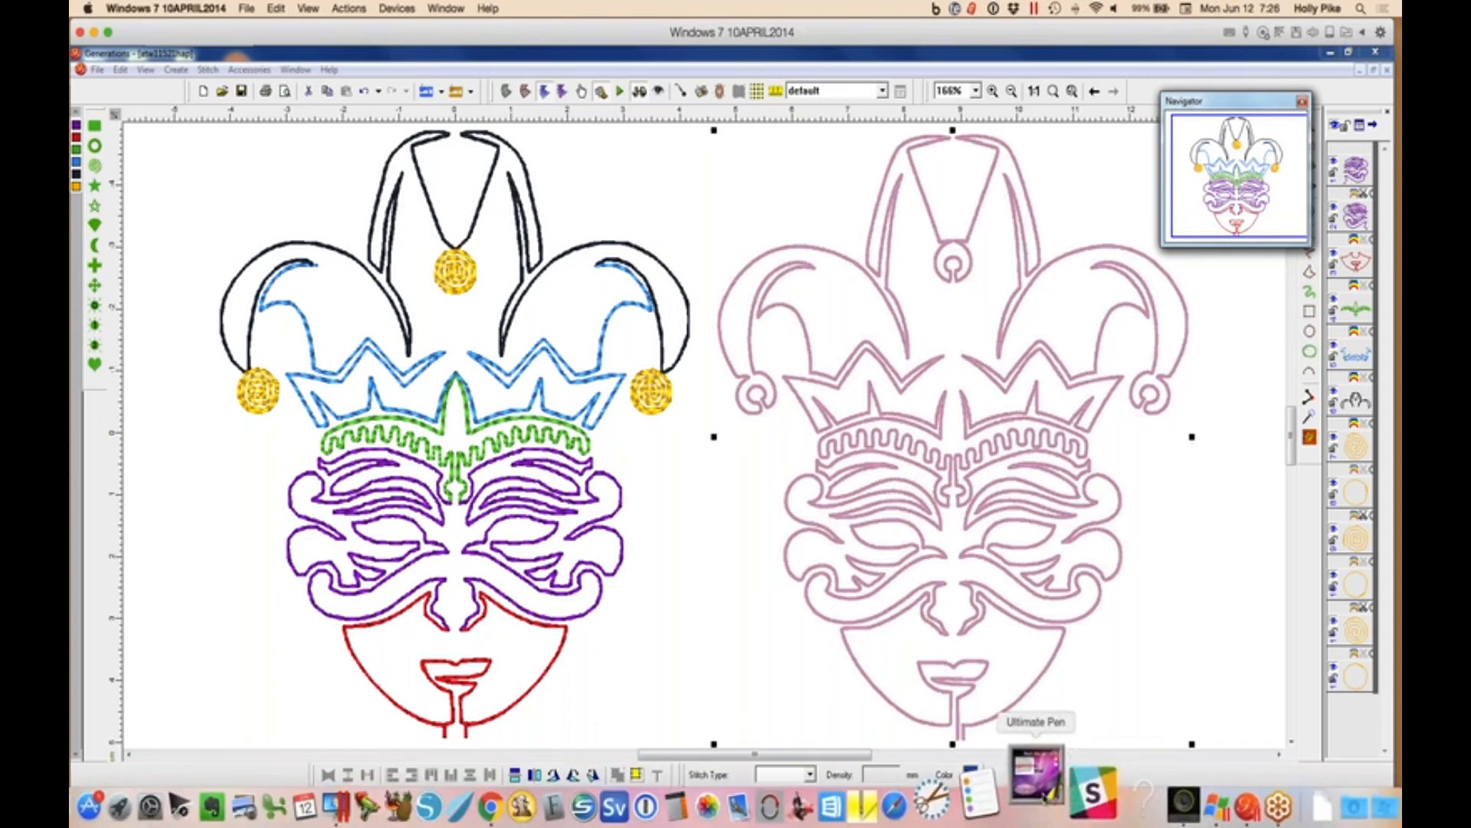
{"action": "left_click", "coordinate": [1039, 790]}
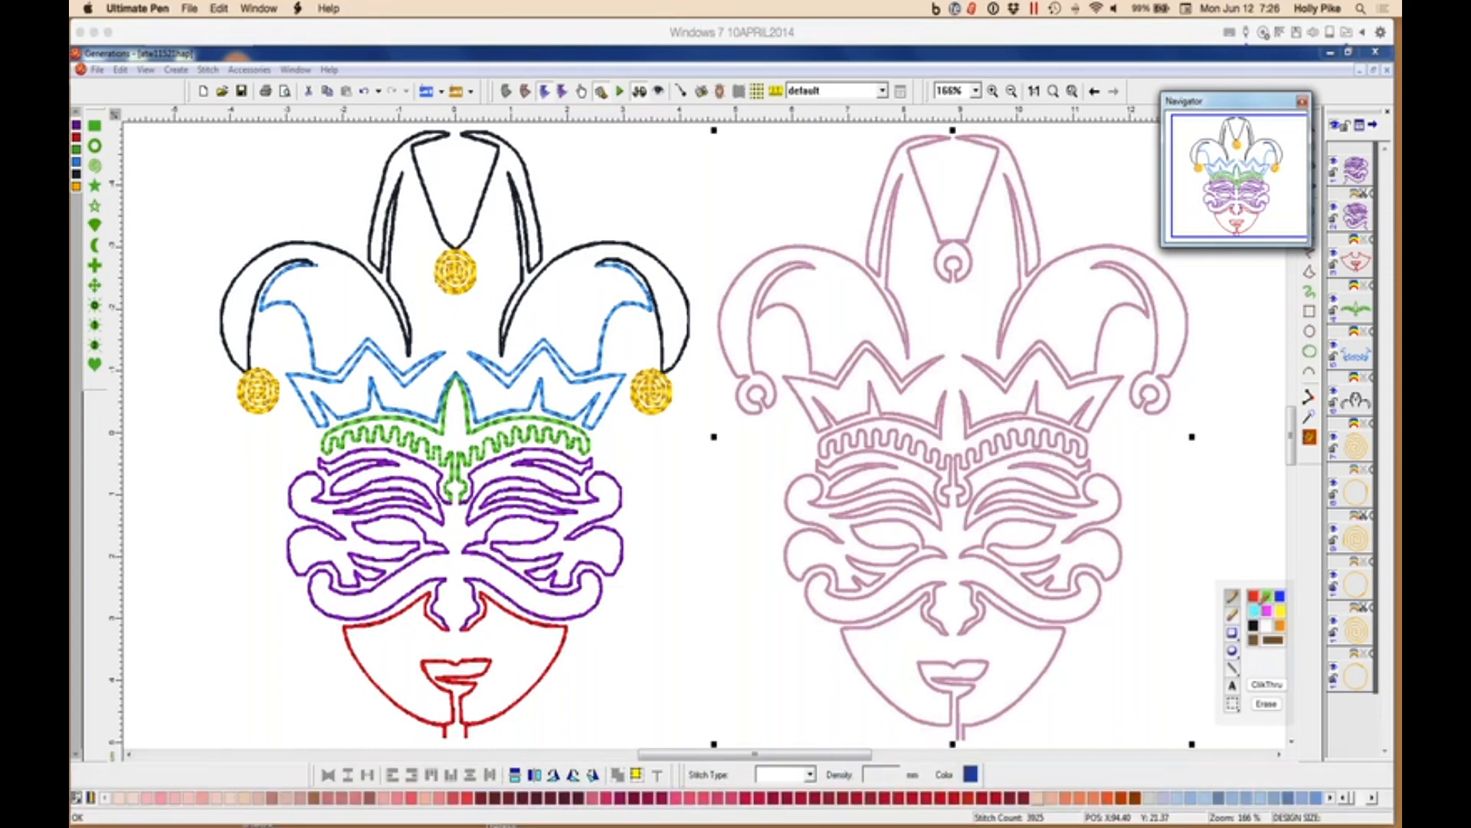
{"action": "left_click", "coordinate": [1255, 611]}
{"action": "left_click", "coordinate": [964, 737]}
{"action": "left_click_drag", "start_coordinate": [966, 733], "coordinate": [980, 723]}
{"action": "left_click", "coordinate": [1232, 597]}
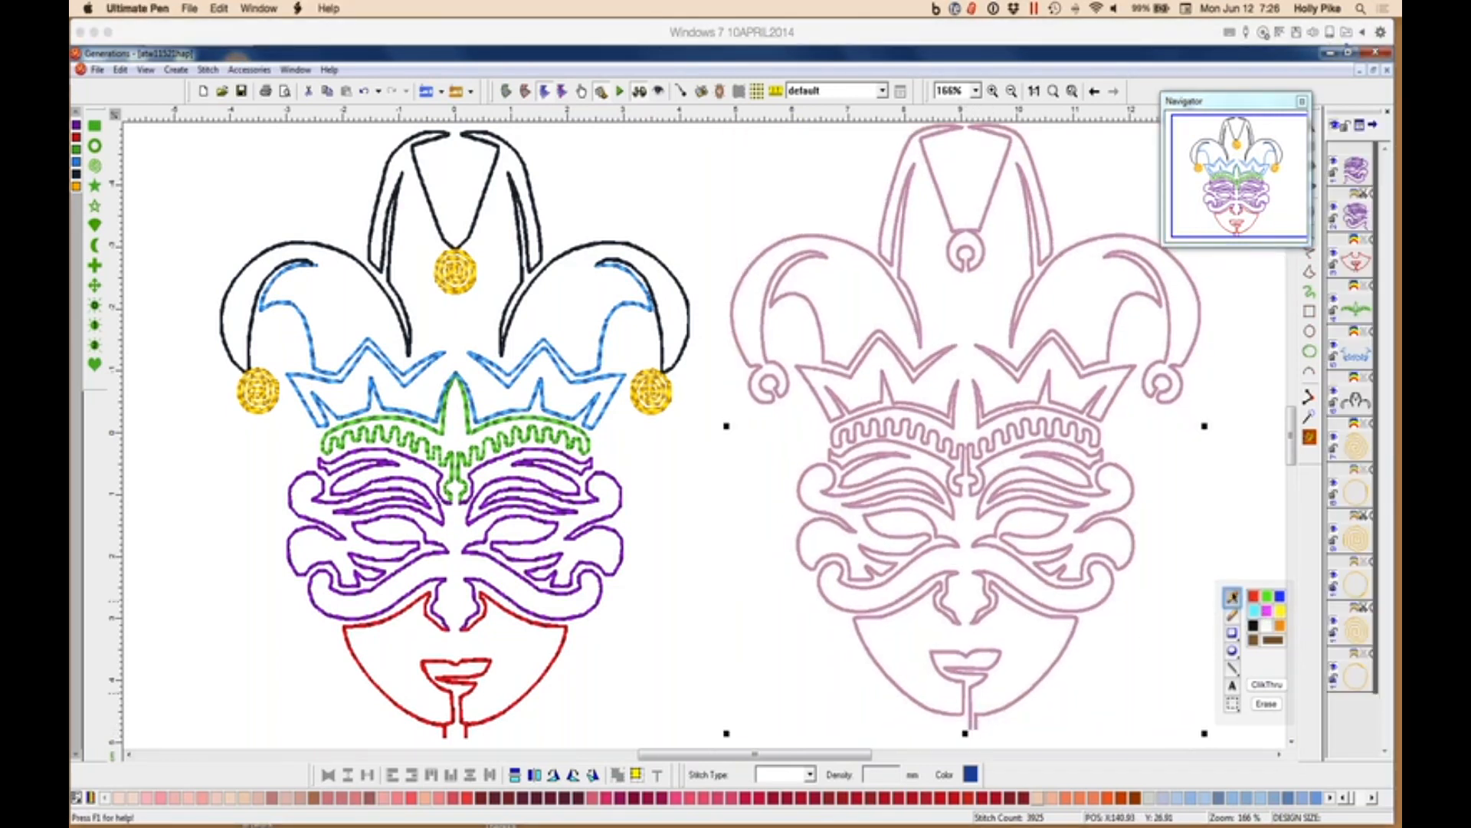
{"action": "left_click", "coordinate": [1232, 597]}
{"action": "mouse_move", "coordinate": [976, 732]}
{"action": "left_mouse_down"}
{"action": "mouse_move", "coordinate": [1065, 650]}
{"action": "mouse_move", "coordinate": [1077, 617]}
{"action": "mouse_move", "coordinate": [991, 576]}
{"action": "mouse_move", "coordinate": [998, 596]}
{"action": "mouse_move", "coordinate": [972, 622]}
{"action": "left_mouse_up"}
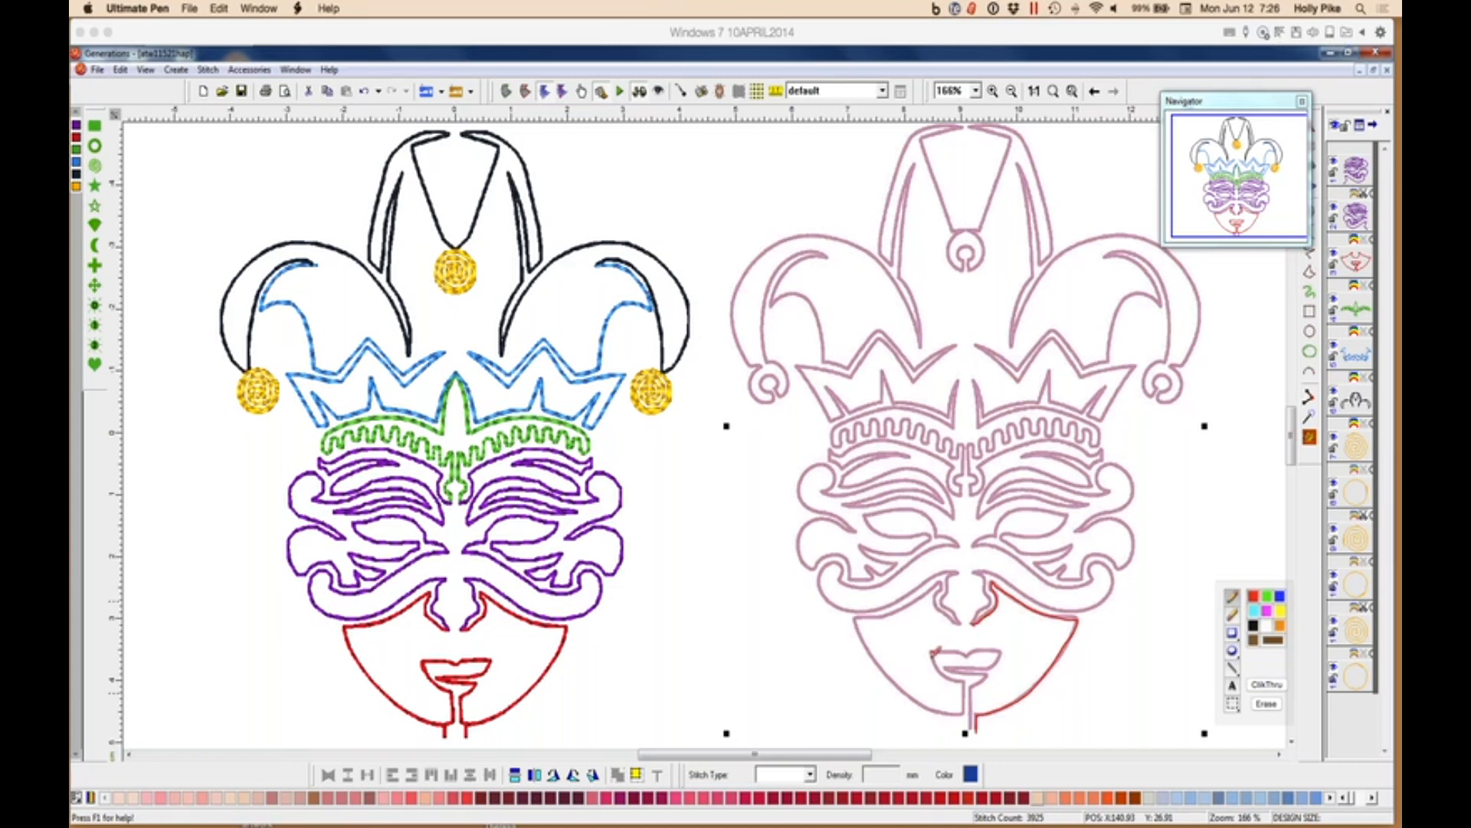
{"action": "mouse_move", "coordinate": [964, 722]}
{"action": "left_mouse_down"}
{"action": "mouse_move", "coordinate": [878, 650]}
{"action": "mouse_move", "coordinate": [882, 614]}
{"action": "mouse_move", "coordinate": [945, 584]}
{"action": "mouse_move", "coordinate": [959, 623]}
{"action": "left_mouse_up"}
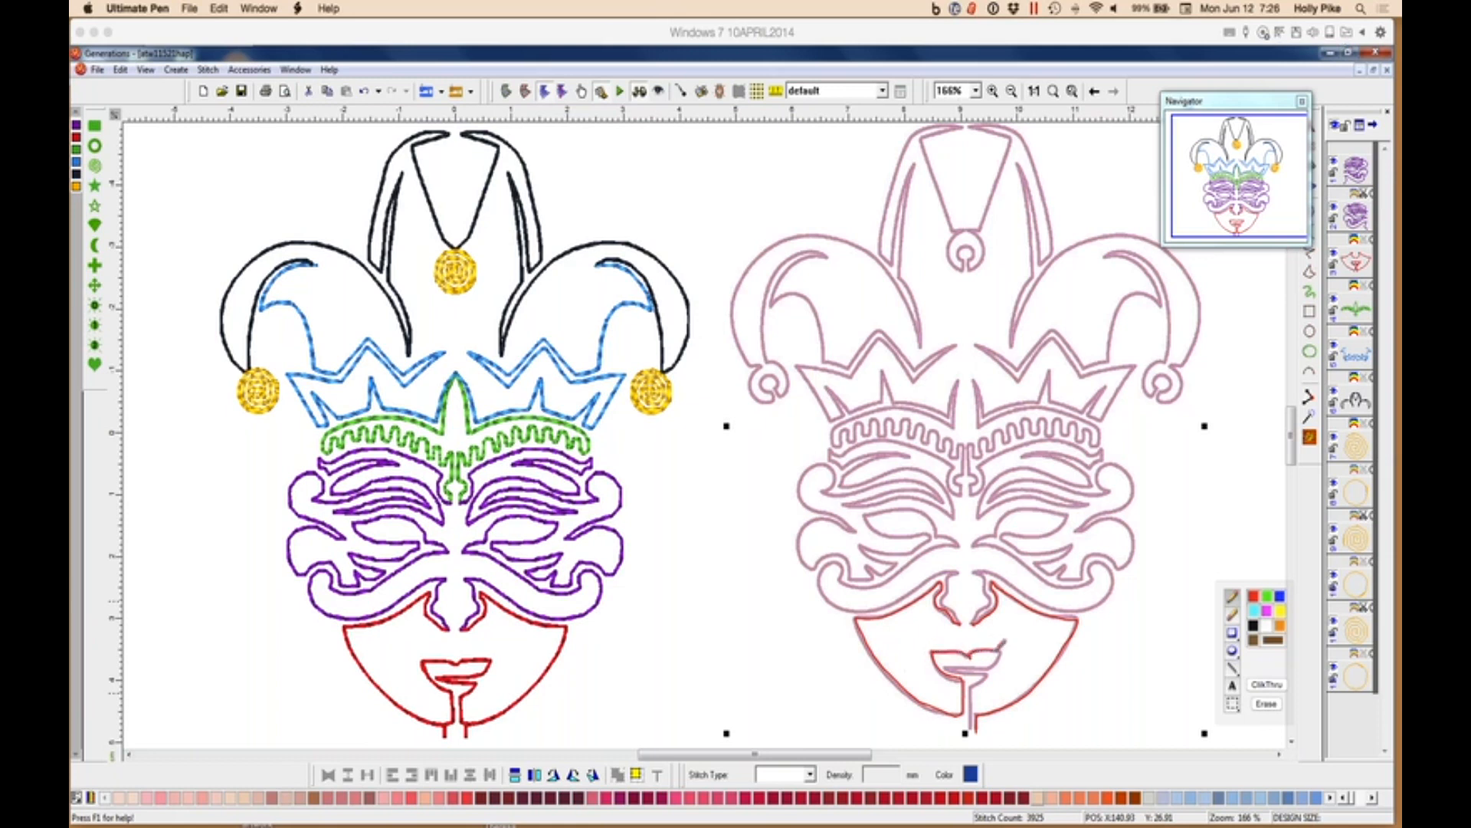
{"action": "mouse_move", "coordinate": [1000, 659]}
{"action": "left_mouse_down"}
{"action": "mouse_move", "coordinate": [957, 669]}
{"action": "mouse_move", "coordinate": [982, 669]}
{"action": "mouse_move", "coordinate": [974, 697]}
{"action": "mouse_move", "coordinate": [987, 701]}
{"action": "mouse_move", "coordinate": [961, 730]}
{"action": "left_mouse_up"}
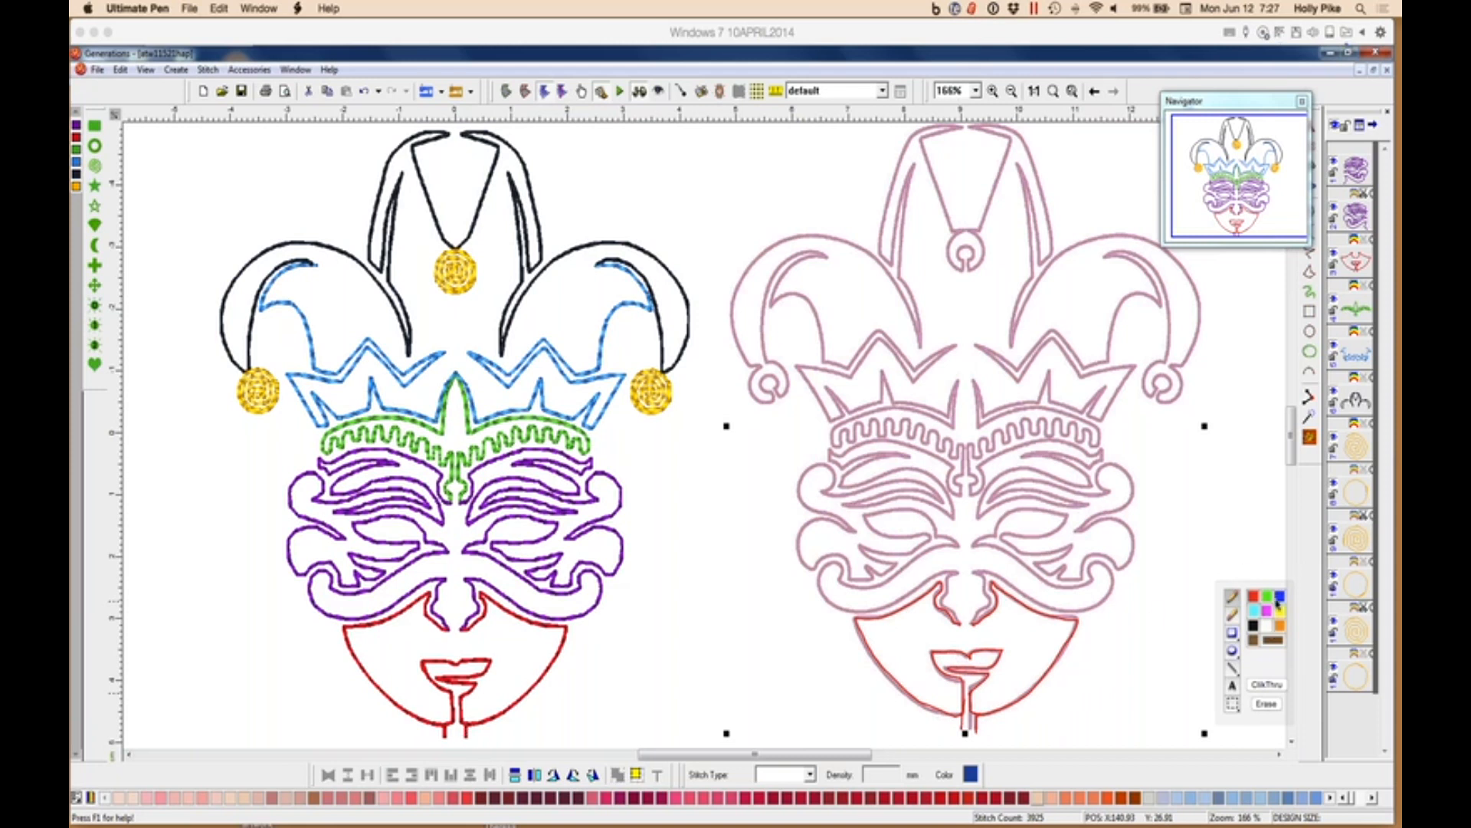
Trace the right half of the template's eye mask in blue and circle the mirror tool.
{"action": "left_click", "coordinate": [1231, 597]}
{"action": "mouse_move", "coordinate": [975, 622]}
{"action": "left_mouse_down"}
{"action": "mouse_move", "coordinate": [978, 575]}
{"action": "mouse_move", "coordinate": [1059, 614]}
{"action": "mouse_move", "coordinate": [1099, 607]}
{"action": "mouse_move", "coordinate": [1102, 563]}
{"action": "mouse_move", "coordinate": [1078, 586]}
{"action": "mouse_move", "coordinate": [974, 546]}
{"action": "mouse_move", "coordinate": [1007, 517]}
{"action": "mouse_move", "coordinate": [1068, 515]}
{"action": "mouse_move", "coordinate": [1004, 537]}
{"action": "mouse_move", "coordinate": [1069, 546]}
{"action": "mouse_move", "coordinate": [1038, 563]}
{"action": "mouse_move", "coordinate": [1050, 574]}
{"action": "mouse_move", "coordinate": [1105, 555]}
{"action": "mouse_move", "coordinate": [1121, 568]}
{"action": "mouse_move", "coordinate": [1127, 528]}
{"action": "mouse_move", "coordinate": [1083, 518]}
{"action": "mouse_move", "coordinate": [1133, 493]}
{"action": "mouse_move", "coordinate": [1121, 465]}
{"action": "mouse_move", "coordinate": [1098, 477]}
{"action": "mouse_move", "coordinate": [1105, 490]}
{"action": "mouse_move", "coordinate": [1034, 484]}
{"action": "mouse_move", "coordinate": [988, 503]}
{"action": "mouse_move", "coordinate": [1085, 508]}
{"action": "mouse_move", "coordinate": [976, 514]}
{"action": "mouse_move", "coordinate": [1008, 477]}
{"action": "mouse_move", "coordinate": [1089, 490]}
{"action": "mouse_move", "coordinate": [1087, 475]}
{"action": "mouse_move", "coordinate": [1036, 460]}
{"action": "mouse_move", "coordinate": [1106, 473]}
{"action": "mouse_move", "coordinate": [1081, 453]}
{"action": "mouse_move", "coordinate": [1010, 453]}
{"action": "mouse_move", "coordinate": [971, 501]}
{"action": "left_mouse_up"}
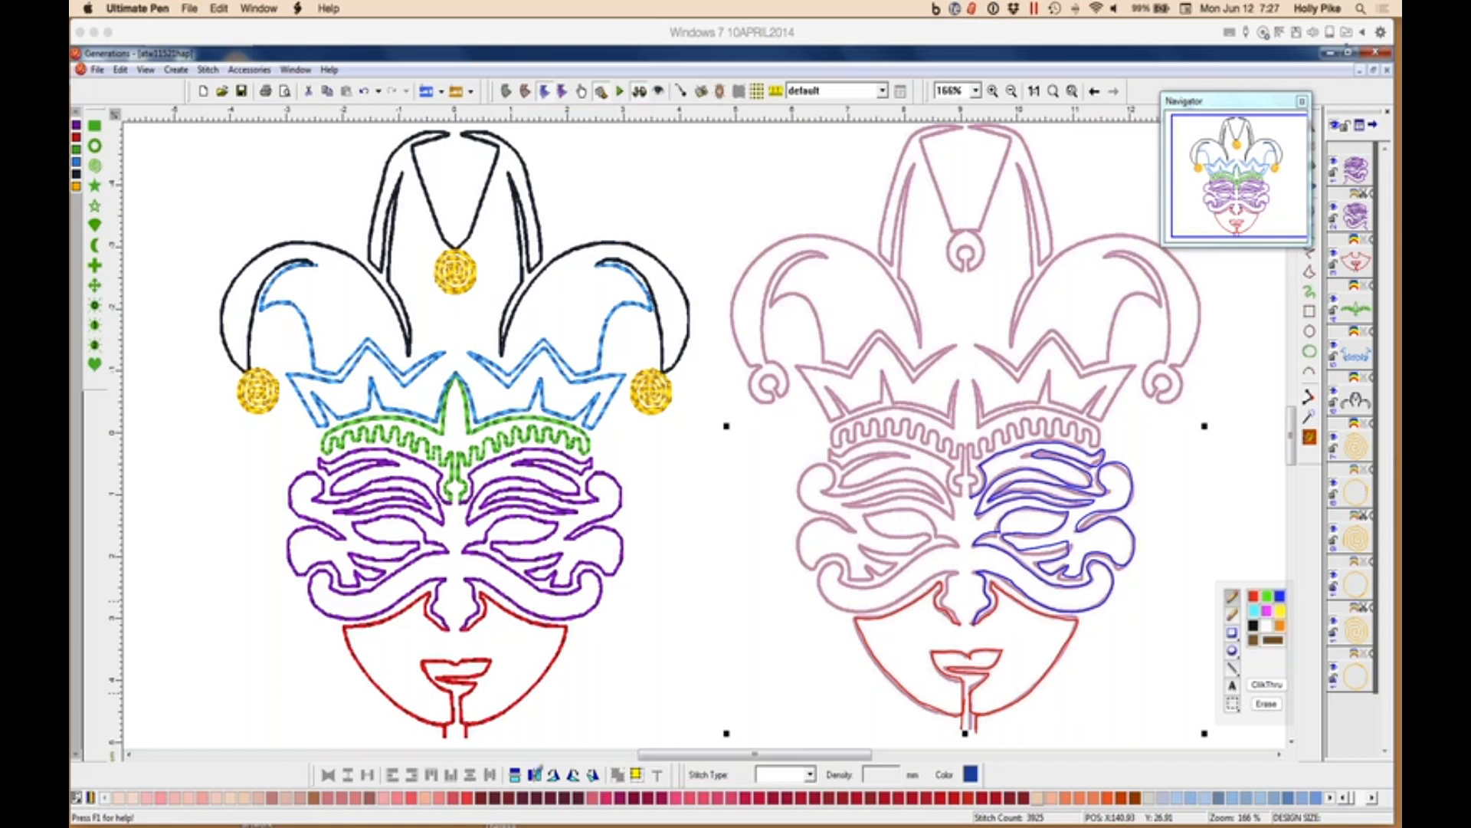
{"action": "mouse_move", "coordinate": [541, 766]}
{"action": "left_mouse_down"}
{"action": "mouse_move", "coordinate": [530, 753]}
{"action": "mouse_move", "coordinate": [529, 785]}
{"action": "mouse_move", "coordinate": [540, 745]}
{"action": "mouse_move", "coordinate": [533, 778]}
{"action": "left_mouse_up"}
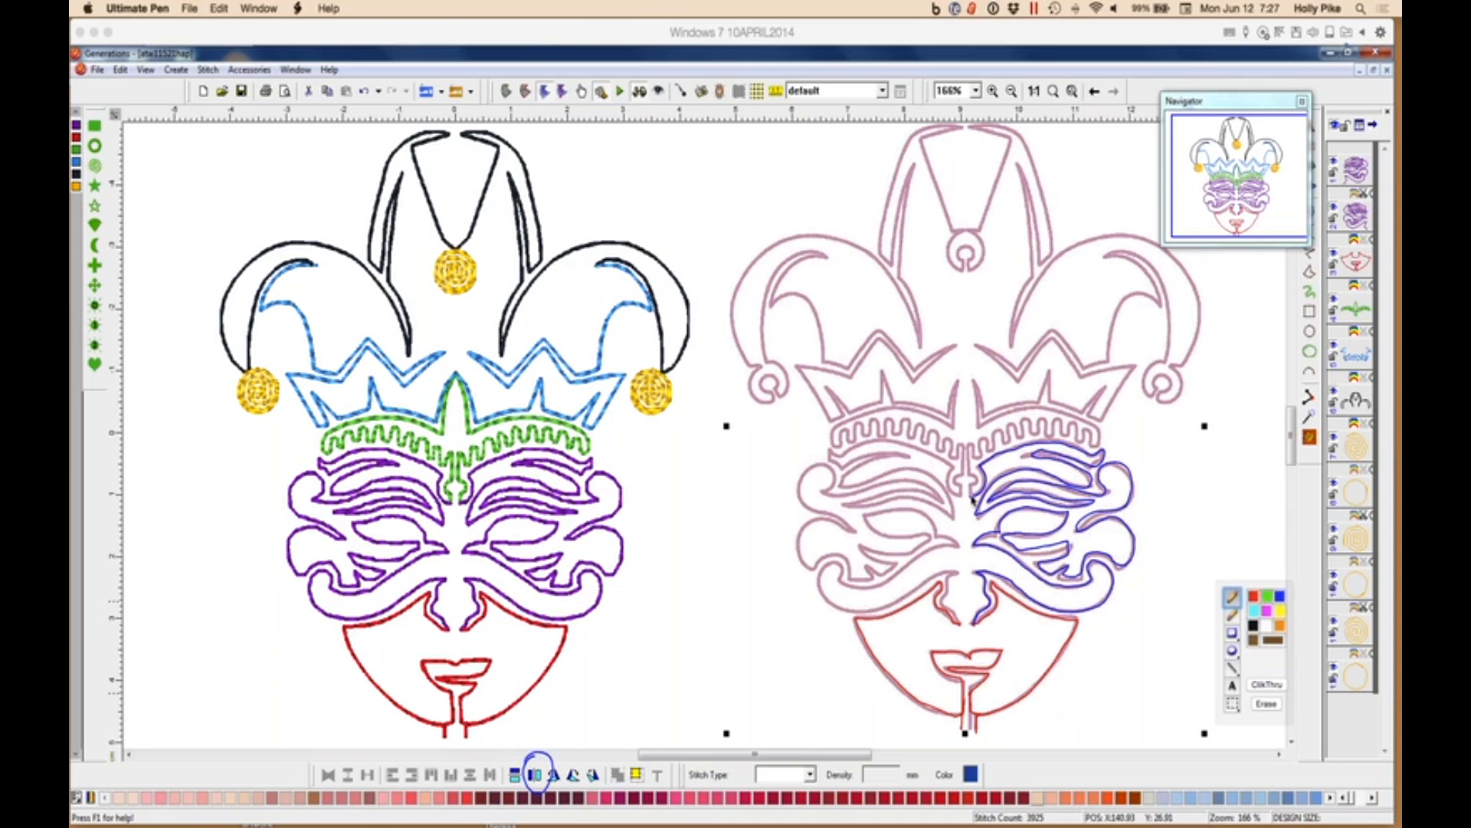
Trace the template's headband in green and the right half of the crown in cyan.
{"action": "mouse_move", "coordinate": [971, 492]}
{"action": "left_mouse_down"}
{"action": "mouse_move", "coordinate": [971, 445]}
{"action": "mouse_move", "coordinate": [980, 461]}
{"action": "mouse_move", "coordinate": [1001, 433]}
{"action": "mouse_move", "coordinate": [1003, 447]}
{"action": "mouse_move", "coordinate": [1023, 441]}
{"action": "mouse_move", "coordinate": [1030, 420]}
{"action": "mouse_move", "coordinate": [1033, 435]}
{"action": "mouse_move", "coordinate": [1058, 420]}
{"action": "mouse_move", "coordinate": [1076, 440]}
{"action": "mouse_move", "coordinate": [1107, 434]}
{"action": "mouse_move", "coordinate": [1055, 405]}
{"action": "mouse_move", "coordinate": [984, 394]}
{"action": "left_mouse_up"}
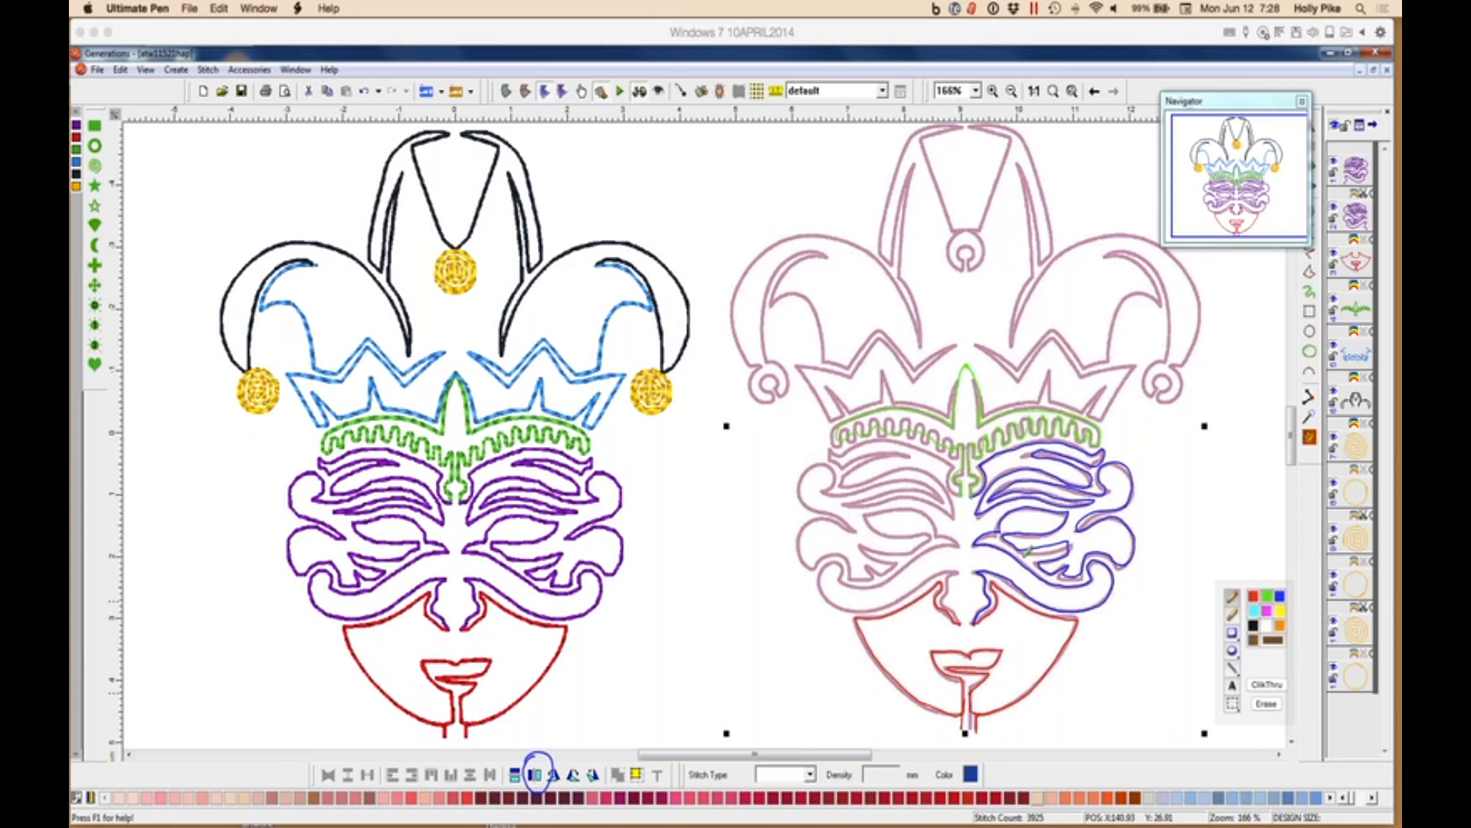
{"action": "left_click", "coordinate": [1266, 616]}
{"action": "mouse_move", "coordinate": [971, 371]}
{"action": "left_mouse_down"}
{"action": "mouse_move", "coordinate": [984, 413]}
{"action": "mouse_move", "coordinate": [1002, 413]}
{"action": "mouse_move", "coordinate": [1052, 375]}
{"action": "mouse_move", "coordinate": [1047, 401]}
{"action": "mouse_move", "coordinate": [1085, 413]}
{"action": "mouse_move", "coordinate": [1104, 392]}
{"action": "mouse_move", "coordinate": [1090, 418]}
{"action": "mouse_move", "coordinate": [1111, 403]}
{"action": "mouse_move", "coordinate": [1134, 370]}
{"action": "mouse_move", "coordinate": [1076, 372]}
{"action": "mouse_move", "coordinate": [1050, 345]}
{"action": "mouse_move", "coordinate": [1017, 384]}
{"action": "mouse_move", "coordinate": [998, 368]}
{"action": "mouse_move", "coordinate": [1054, 336]}
{"action": "mouse_move", "coordinate": [1101, 370]}
{"action": "mouse_move", "coordinate": [1126, 301]}
{"action": "mouse_move", "coordinate": [1159, 308]}
{"action": "mouse_move", "coordinate": [1100, 259]}
{"action": "mouse_move", "coordinate": [1162, 272]}
{"action": "mouse_move", "coordinate": [1160, 255]}
{"action": "mouse_move", "coordinate": [1120, 264]}
{"action": "left_mouse_up"}
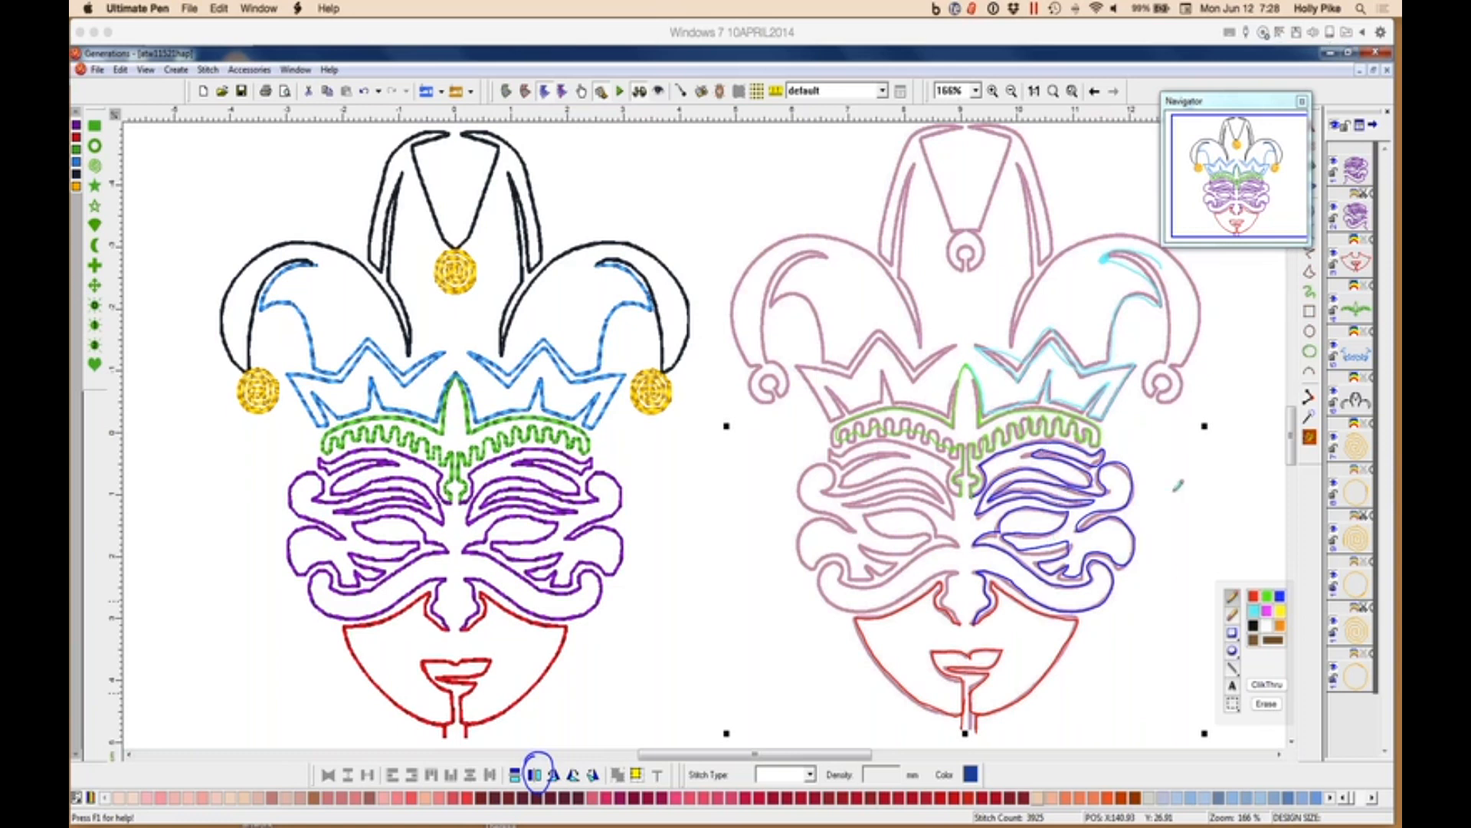
Circle the template's right bell in orange and add an arrow with the note "spiral w/ dbl run outline".
{"action": "left_click", "coordinate": [1279, 624]}
{"action": "mouse_move", "coordinate": [1167, 361]}
{"action": "left_mouse_down"}
{"action": "mouse_move", "coordinate": [1137, 381]}
{"action": "mouse_move", "coordinate": [1161, 412]}
{"action": "mouse_move", "coordinate": [1190, 390]}
{"action": "mouse_move", "coordinate": [1166, 359]}
{"action": "left_mouse_up"}
{"action": "mouse_move", "coordinate": [1163, 448]}
{"action": "left_mouse_down"}
{"action": "mouse_move", "coordinate": [1165, 425]}
{"action": "mouse_move", "coordinate": [1176, 433]}
{"action": "left_mouse_up"}
{"action": "left_click_drag", "start_coordinate": [1185, 451], "coordinate": [1177, 465]}
{"action": "mouse_move", "coordinate": [1192, 455]}
{"action": "left_mouse_down"}
{"action": "mouse_move", "coordinate": [1190, 480]}
{"action": "mouse_move", "coordinate": [1223, 440]}
{"action": "mouse_move", "coordinate": [1235, 453]}
{"action": "left_mouse_up"}
{"action": "mouse_move", "coordinate": [1149, 512]}
{"action": "left_mouse_down"}
{"action": "mouse_move", "coordinate": [1183, 493]}
{"action": "mouse_move", "coordinate": [1174, 526]}
{"action": "left_mouse_up"}
{"action": "mouse_move", "coordinate": [1209, 469]}
{"action": "left_mouse_down"}
{"action": "mouse_move", "coordinate": [1200, 490]}
{"action": "mouse_move", "coordinate": [1211, 454]}
{"action": "mouse_move", "coordinate": [1219, 485]}
{"action": "mouse_move", "coordinate": [1224, 473]}
{"action": "left_mouse_up"}
{"action": "mouse_move", "coordinate": [1235, 463]}
{"action": "left_mouse_down"}
{"action": "mouse_move", "coordinate": [1196, 521]}
{"action": "mouse_move", "coordinate": [1242, 498]}
{"action": "left_mouse_up"}
{"action": "mouse_move", "coordinate": [1186, 553]}
{"action": "left_mouse_down"}
{"action": "mouse_move", "coordinate": [1240, 548]}
{"action": "mouse_move", "coordinate": [1276, 521]}
{"action": "left_mouse_up"}
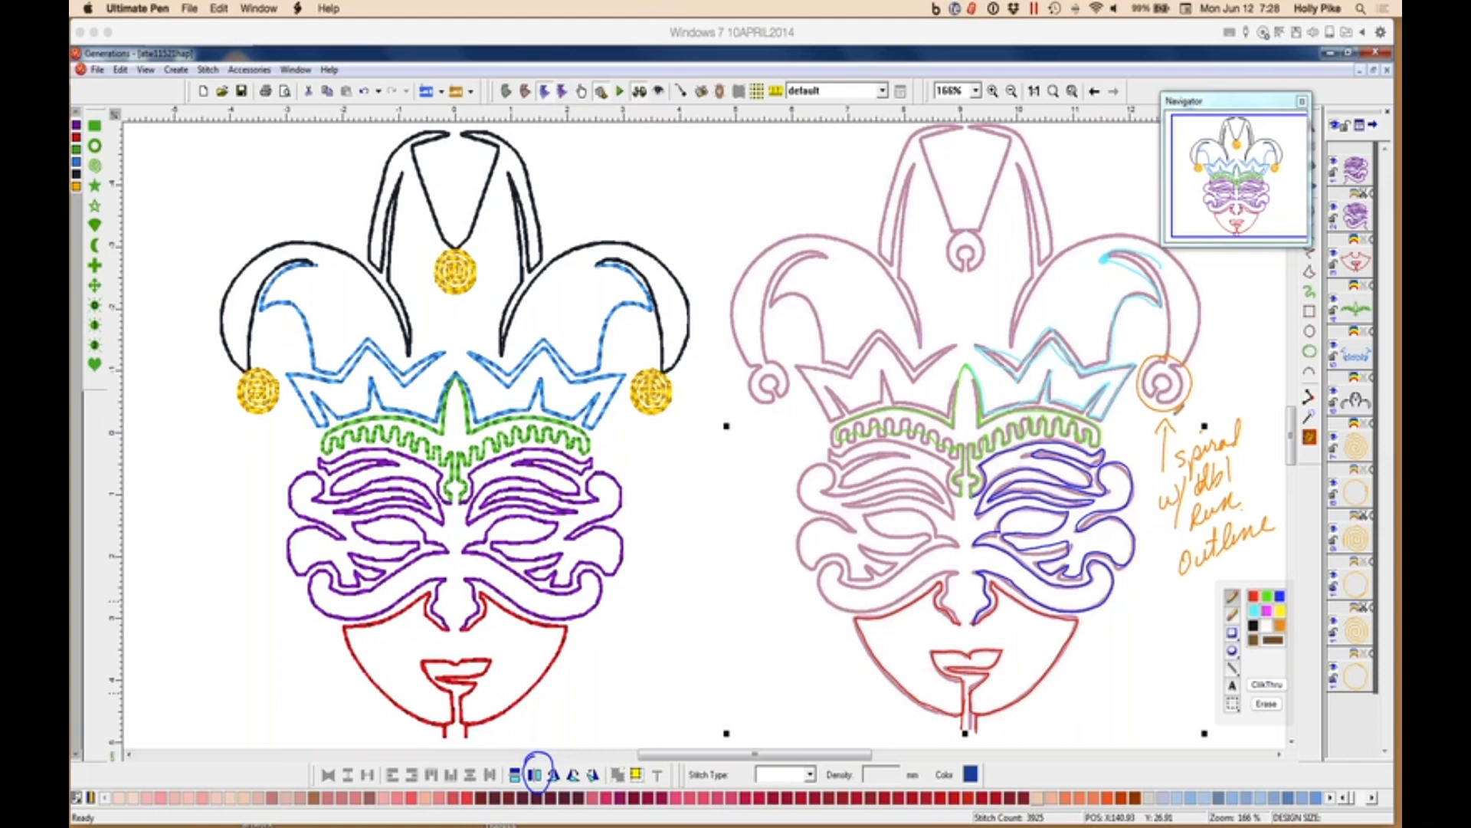
Erase all pen annotations and return to the embroidery design.
{"action": "left_click", "coordinate": [1266, 704]}
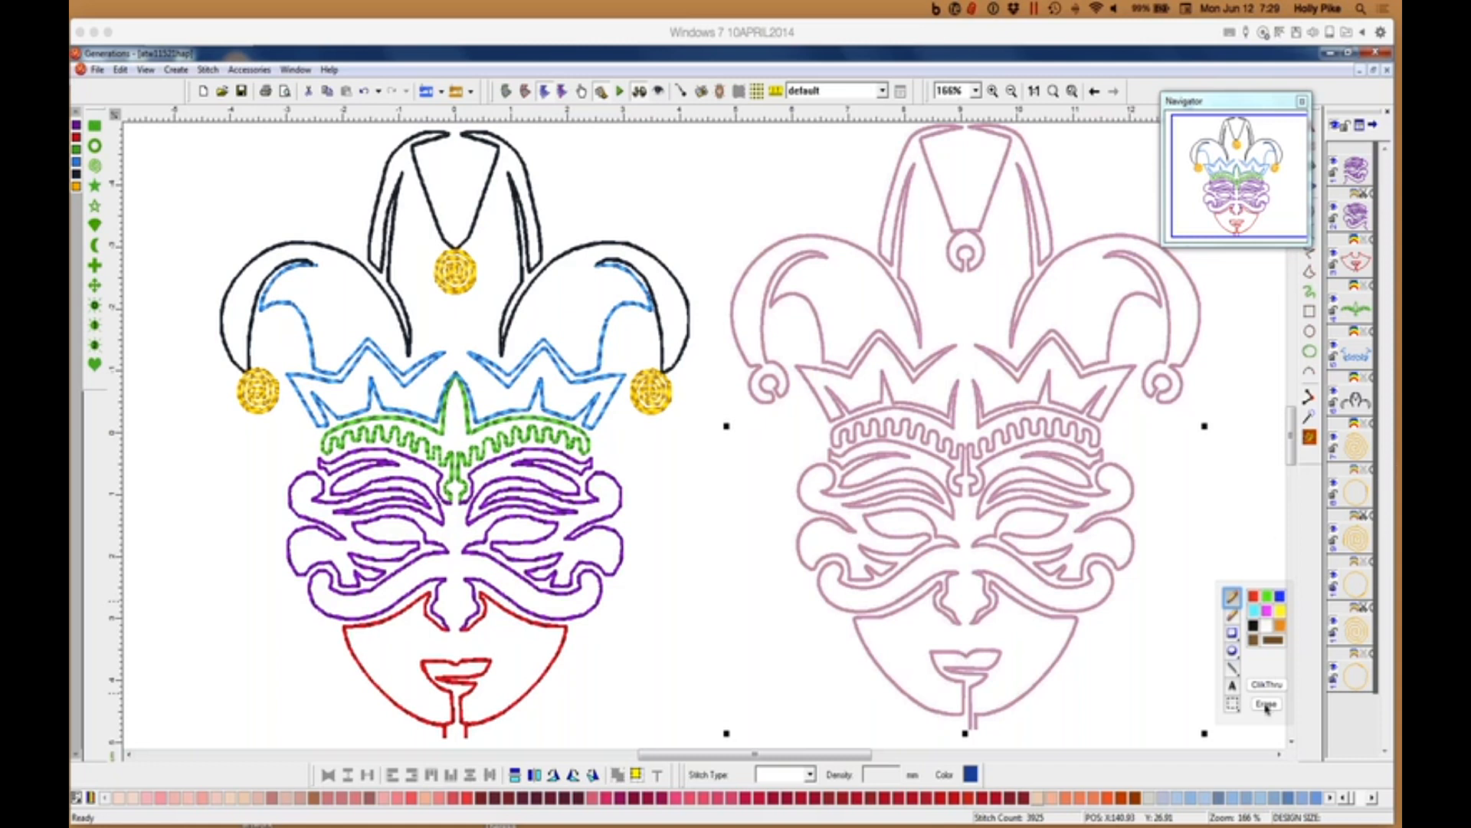
{"action": "left_click", "coordinate": [1229, 611]}
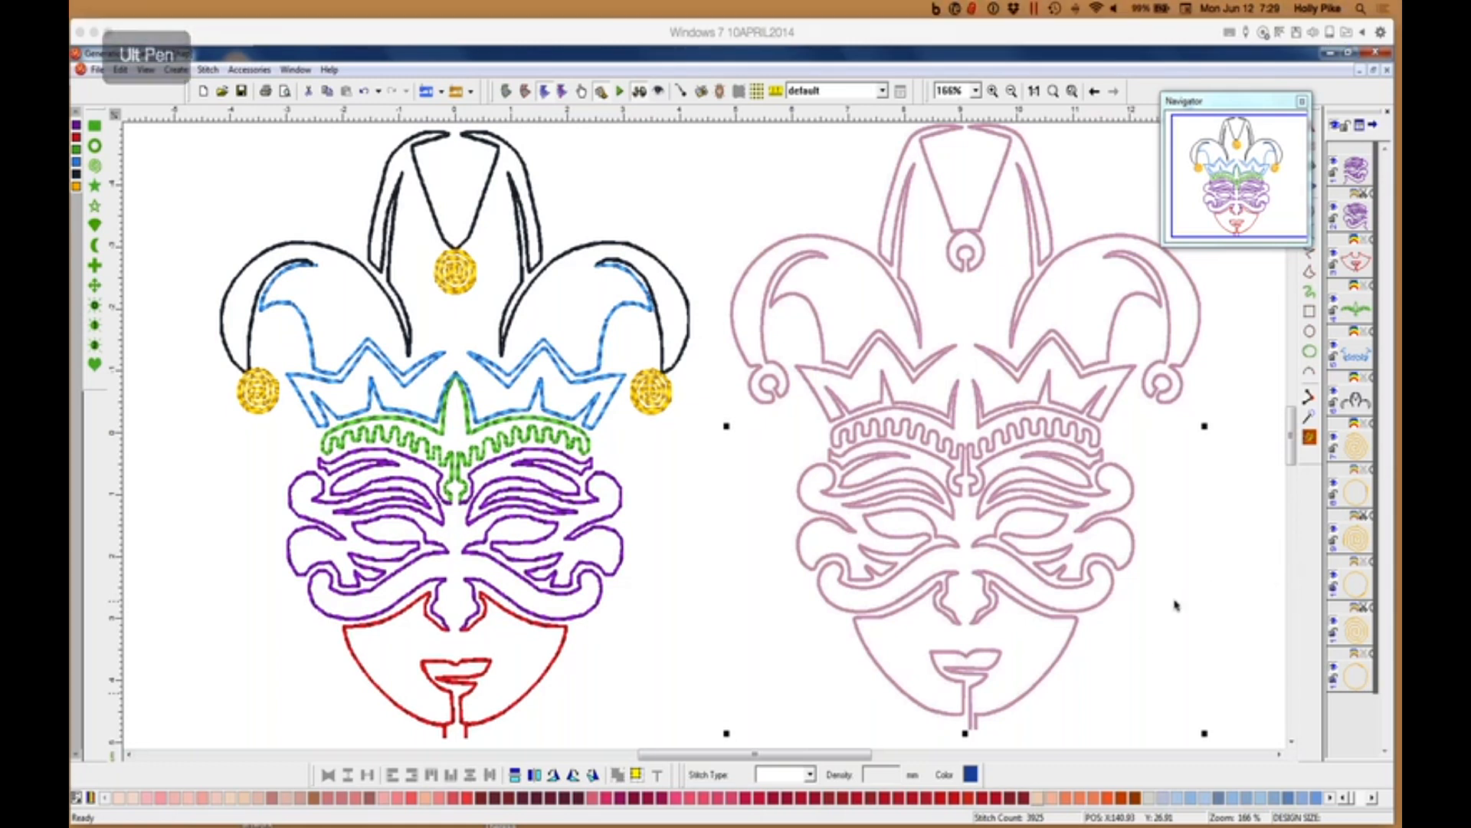
Digitize the right side of the template's face from chin to nostril as a red Free Hand Line with Triple Run stitches.
{"action": "left_click_drag", "start_coordinate": [830, 762], "coordinate": [859, 755]}
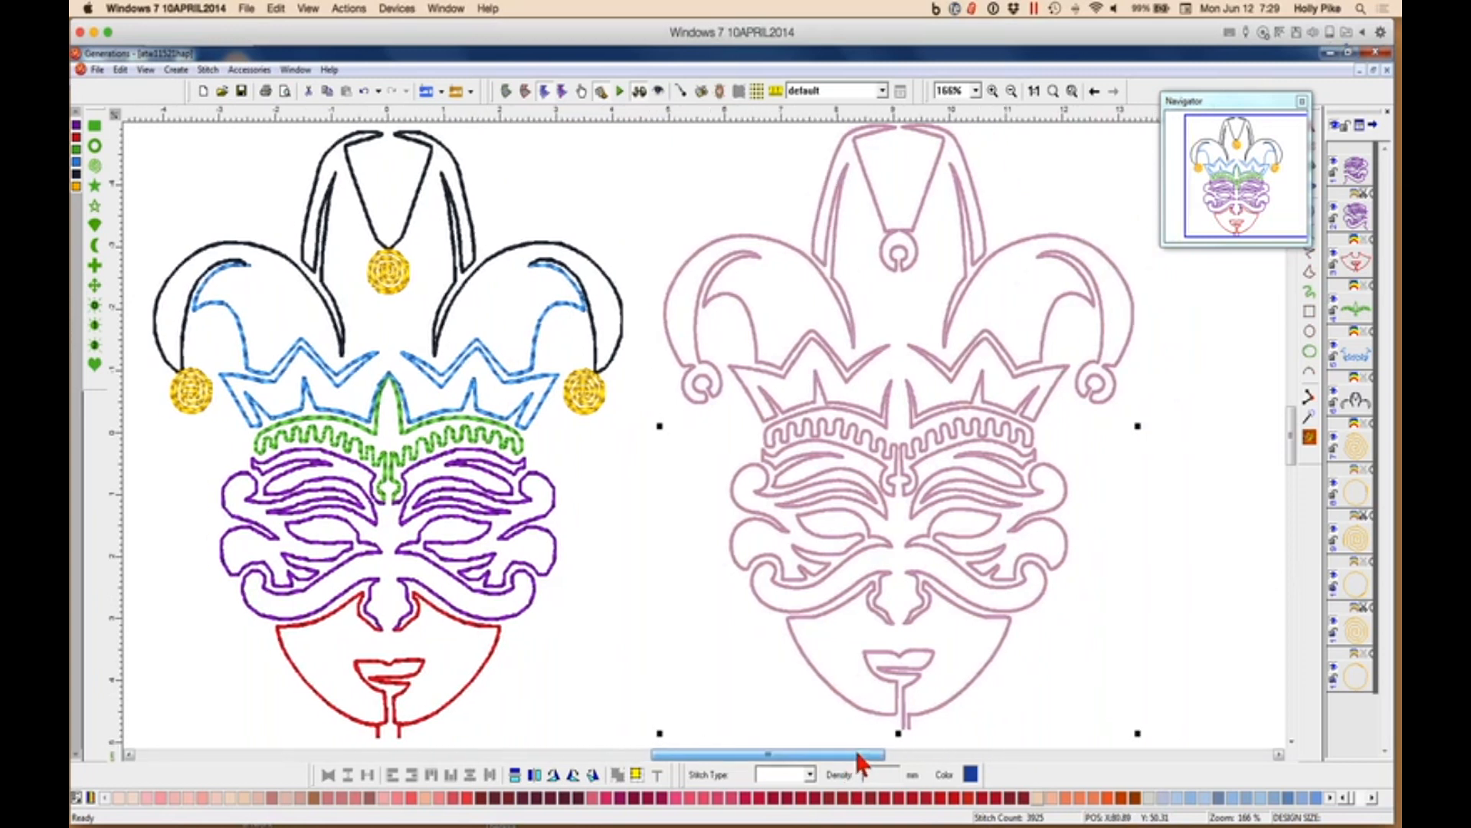
{"action": "left_click_drag", "start_coordinate": [1289, 444], "coordinate": [1289, 446]}
{"action": "left_click_drag", "start_coordinate": [840, 754], "coordinate": [859, 755]}
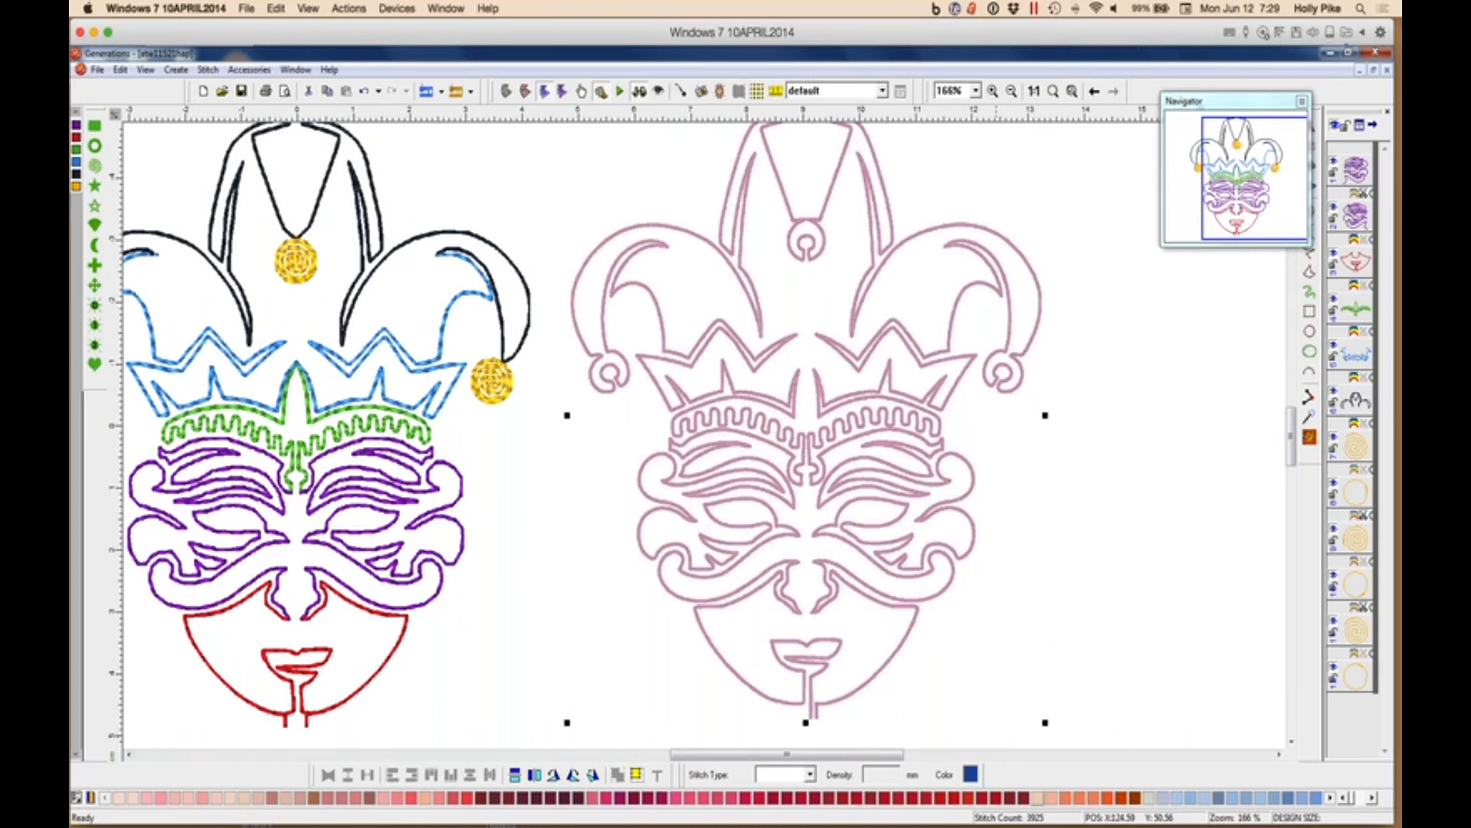
{"action": "left_click", "coordinate": [930, 797]}
{"action": "left_click", "coordinate": [975, 90]}
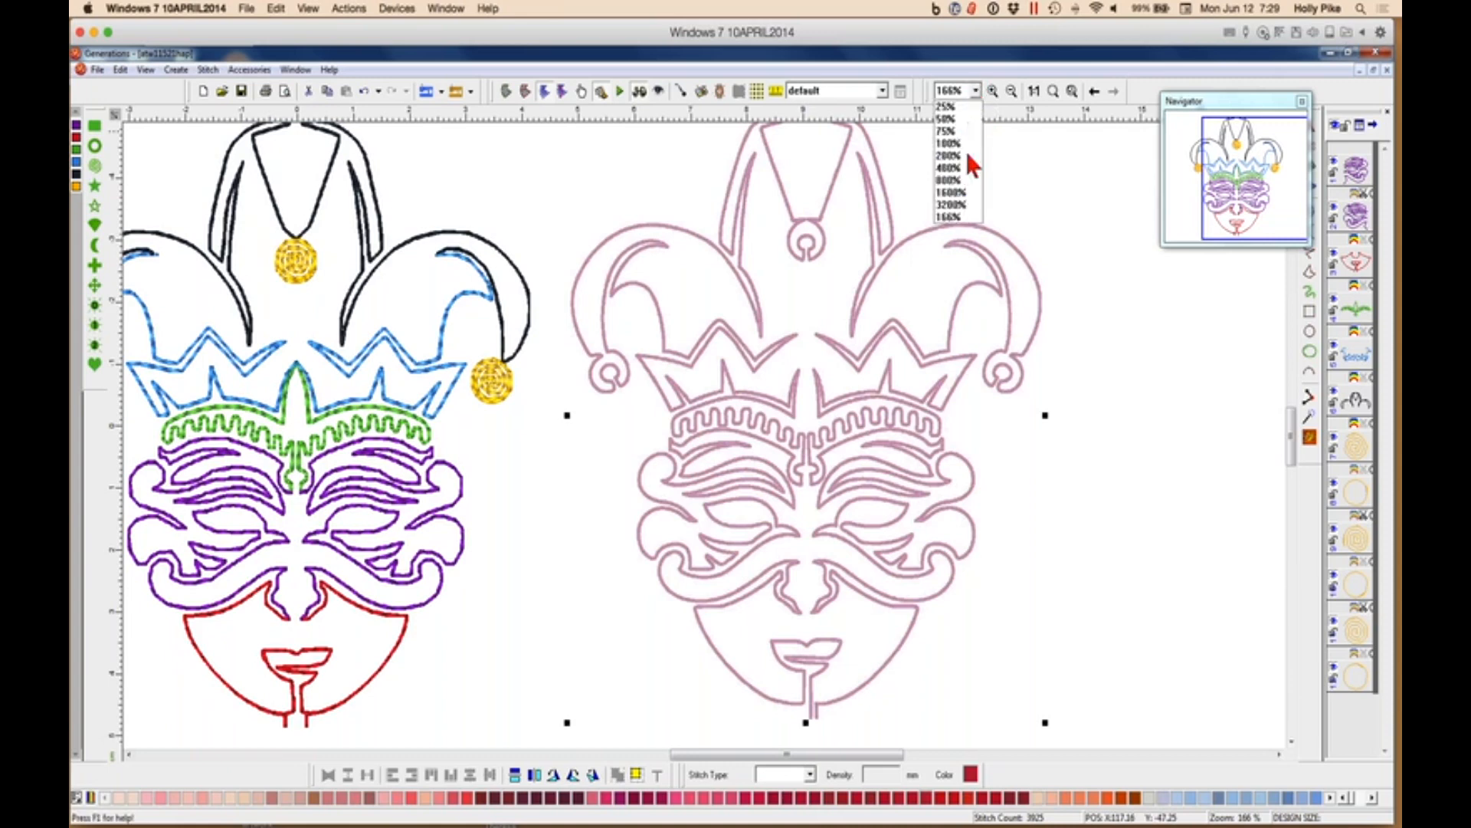
{"action": "left_click", "coordinate": [950, 168]}
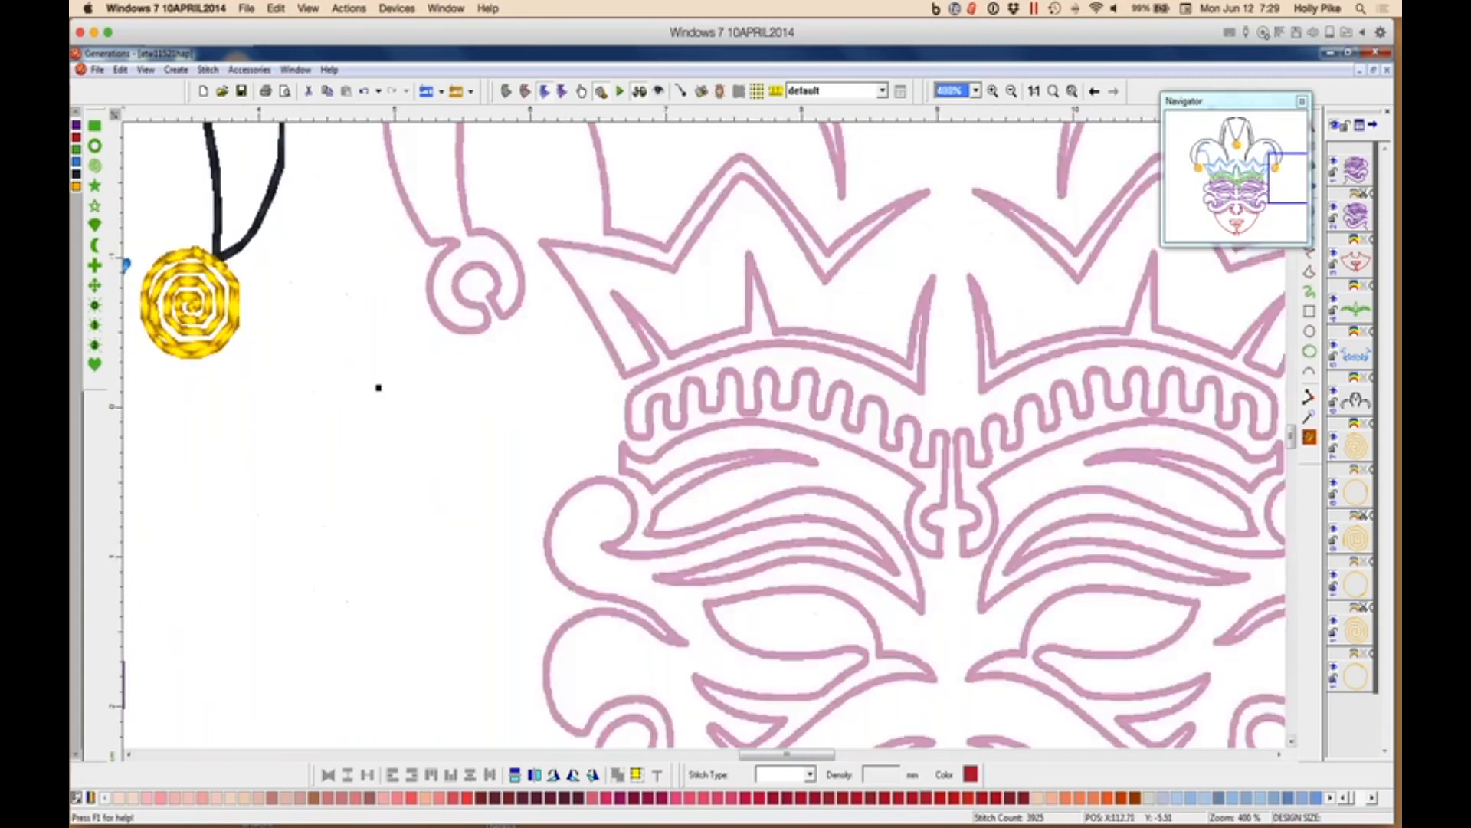
{"action": "left_click_drag", "start_coordinate": [1294, 227], "coordinate": [1261, 238]}
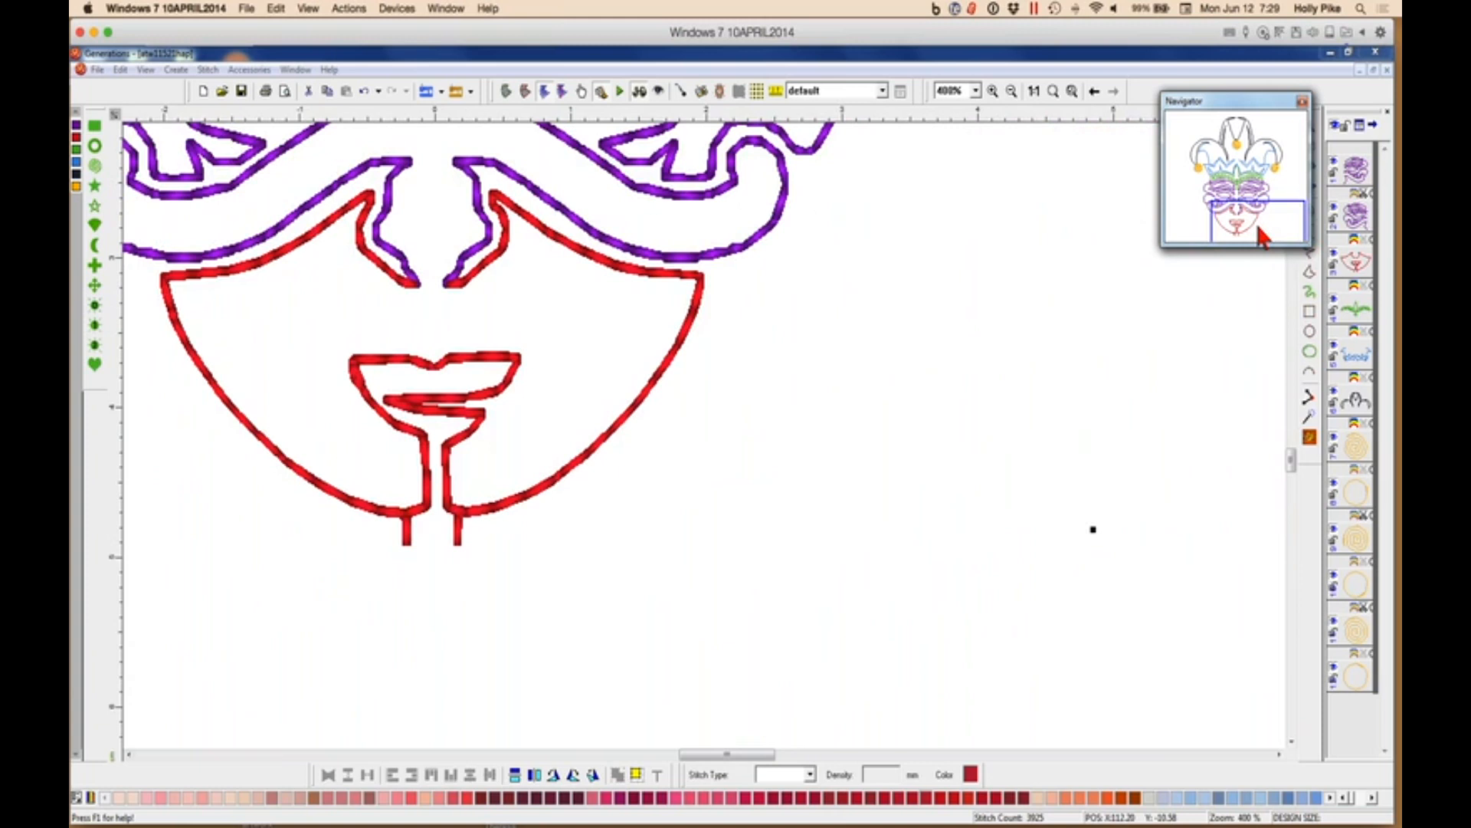
{"action": "left_click_drag", "start_coordinate": [1263, 237], "coordinate": [1342, 307]}
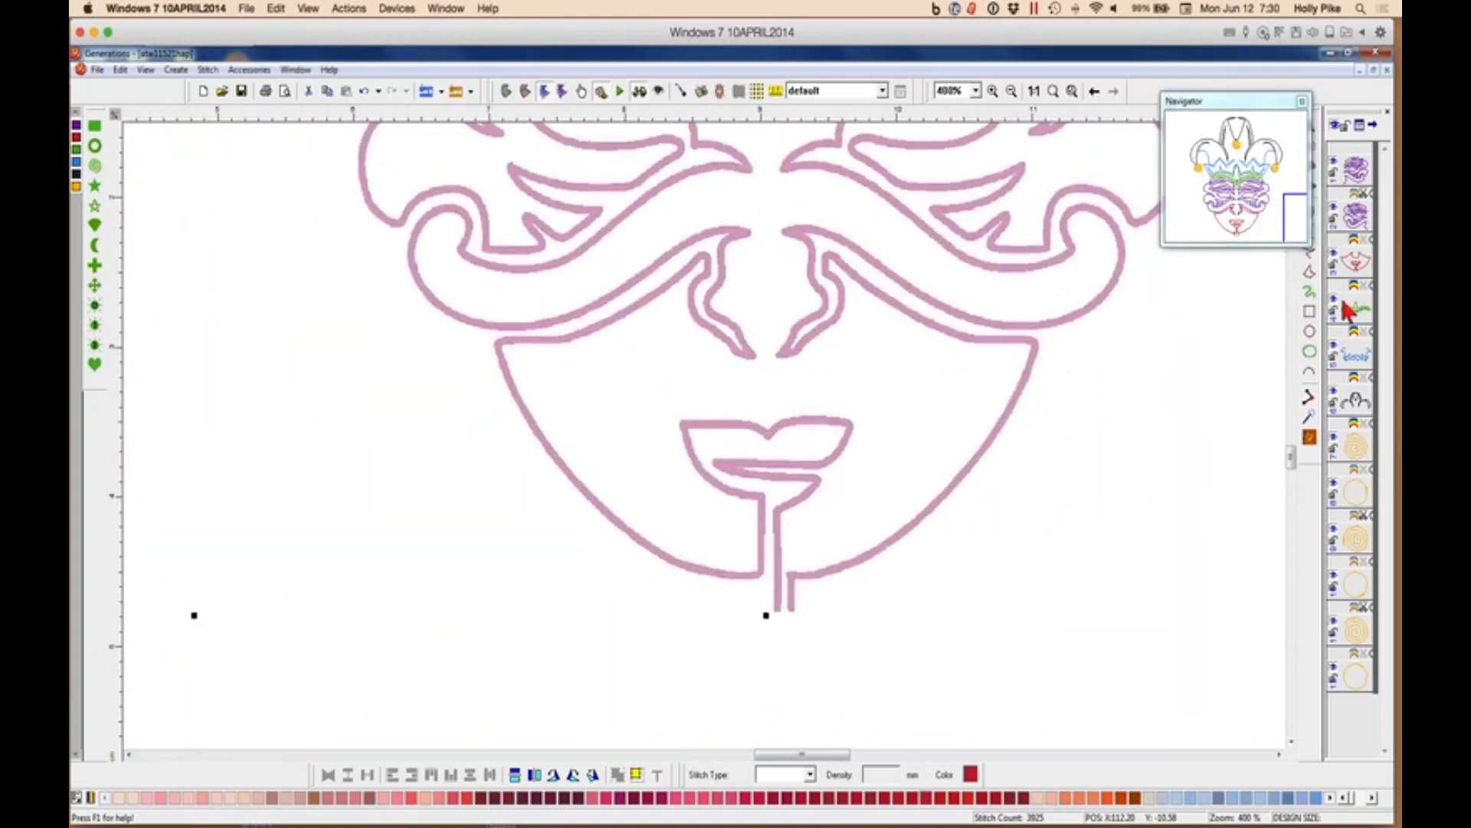
{"action": "left_click_drag", "start_coordinate": [1290, 104], "coordinate": [1274, 105]}
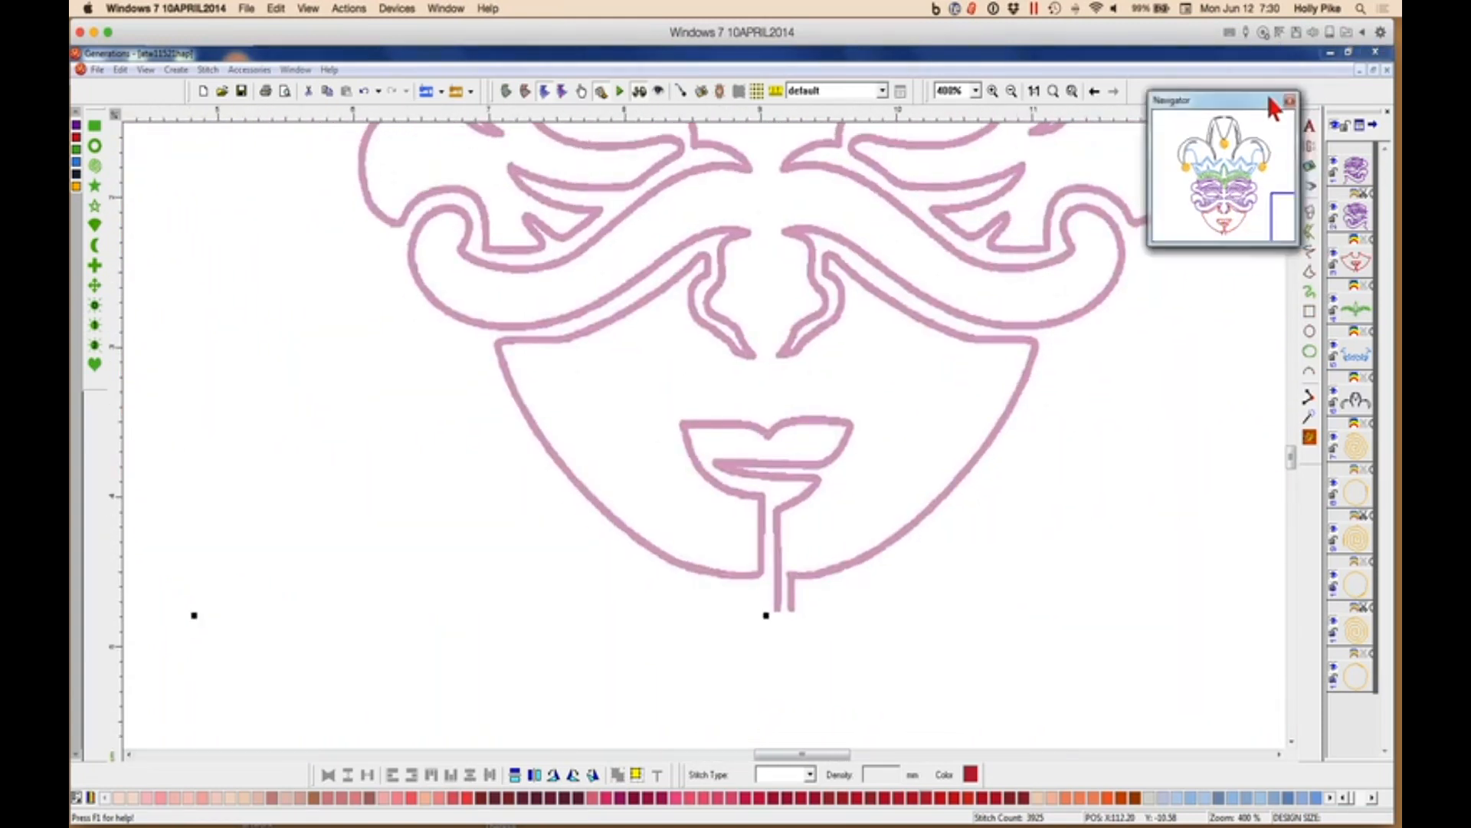
{"action": "left_click", "coordinate": [1311, 252]}
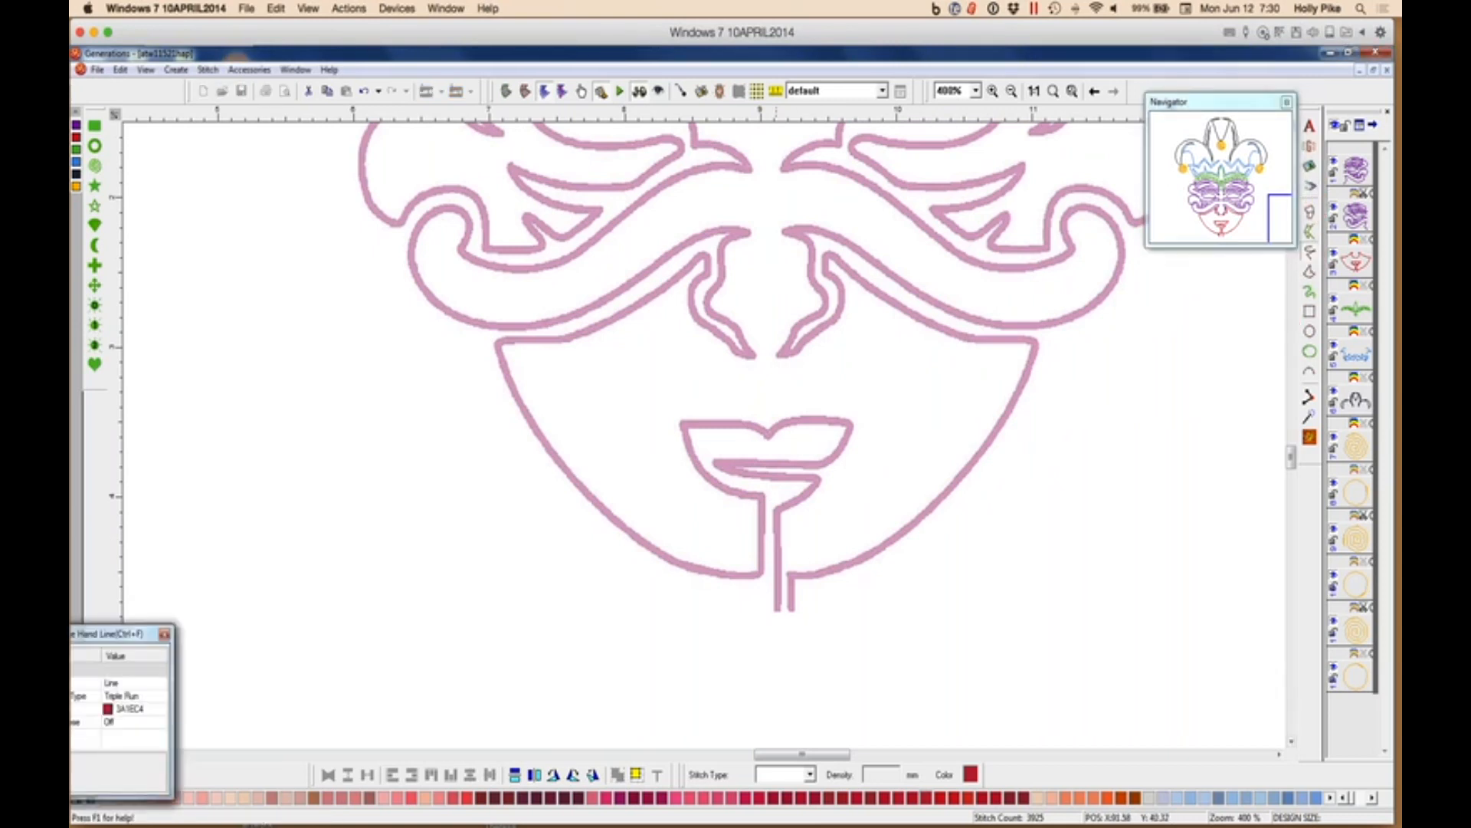
{"action": "mouse_move", "coordinate": [782, 572]}
{"action": "left_mouse_down"}
{"action": "mouse_move", "coordinate": [845, 564]}
{"action": "mouse_move", "coordinate": [956, 480]}
{"action": "left_mouse_up"}
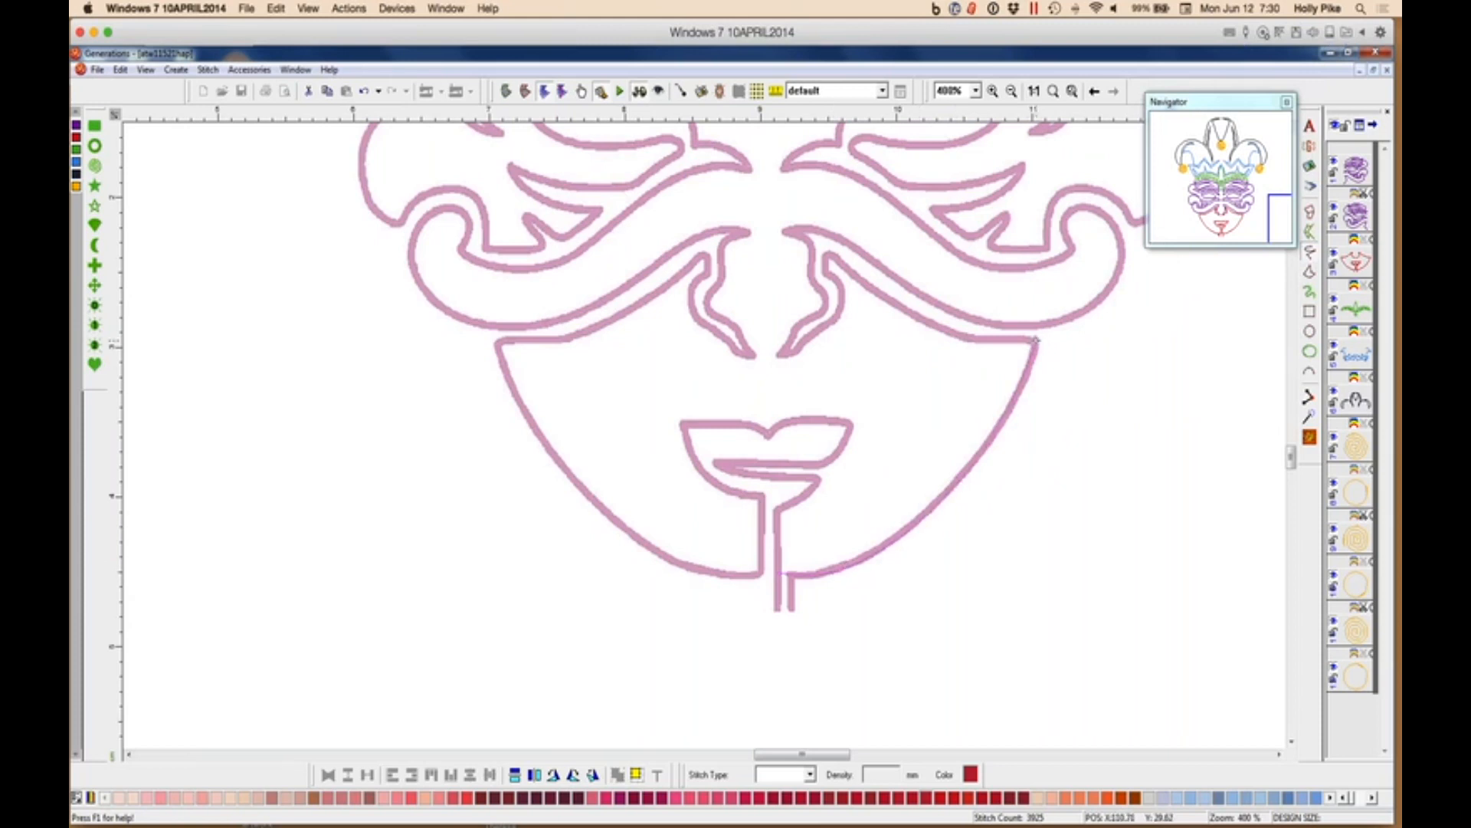
{"action": "mouse_move", "coordinate": [1036, 340]}
{"action": "left_mouse_down"}
{"action": "mouse_move", "coordinate": [969, 337]}
{"action": "mouse_move", "coordinate": [824, 276]}
{"action": "mouse_move", "coordinate": [843, 289]}
{"action": "mouse_move", "coordinate": [835, 323]}
{"action": "left_mouse_up"}
{"action": "left_click_drag", "start_coordinate": [774, 356], "coordinate": [774, 356]}
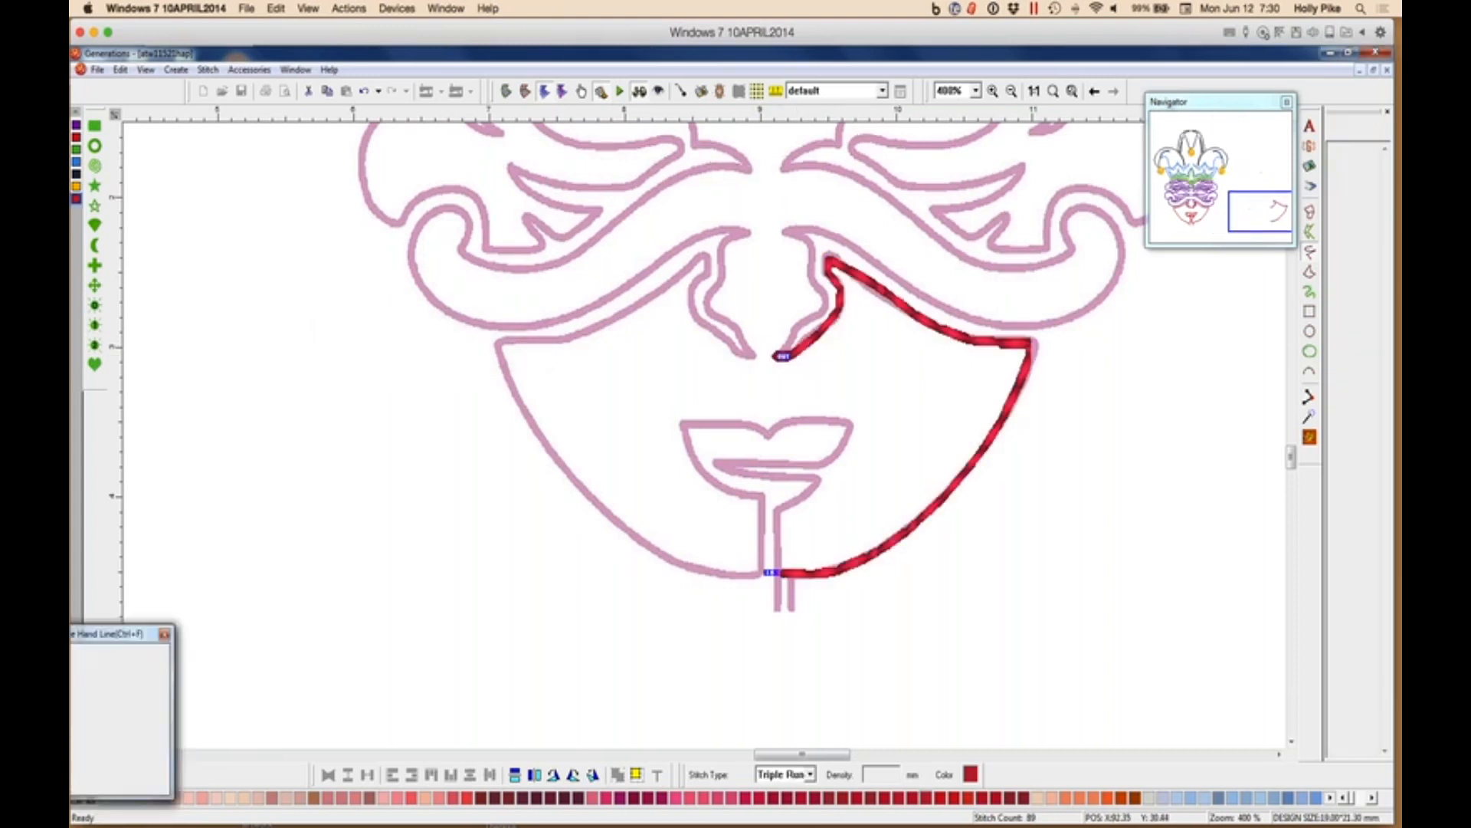
Digitize the mouth, left cheek and left nostril as one continuous second red Triple Run freehand line.
{"action": "mouse_move", "coordinate": [782, 474]}
{"action": "left_mouse_down"}
{"action": "mouse_move", "coordinate": [713, 462]}
{"action": "mouse_move", "coordinate": [826, 461]}
{"action": "left_mouse_up"}
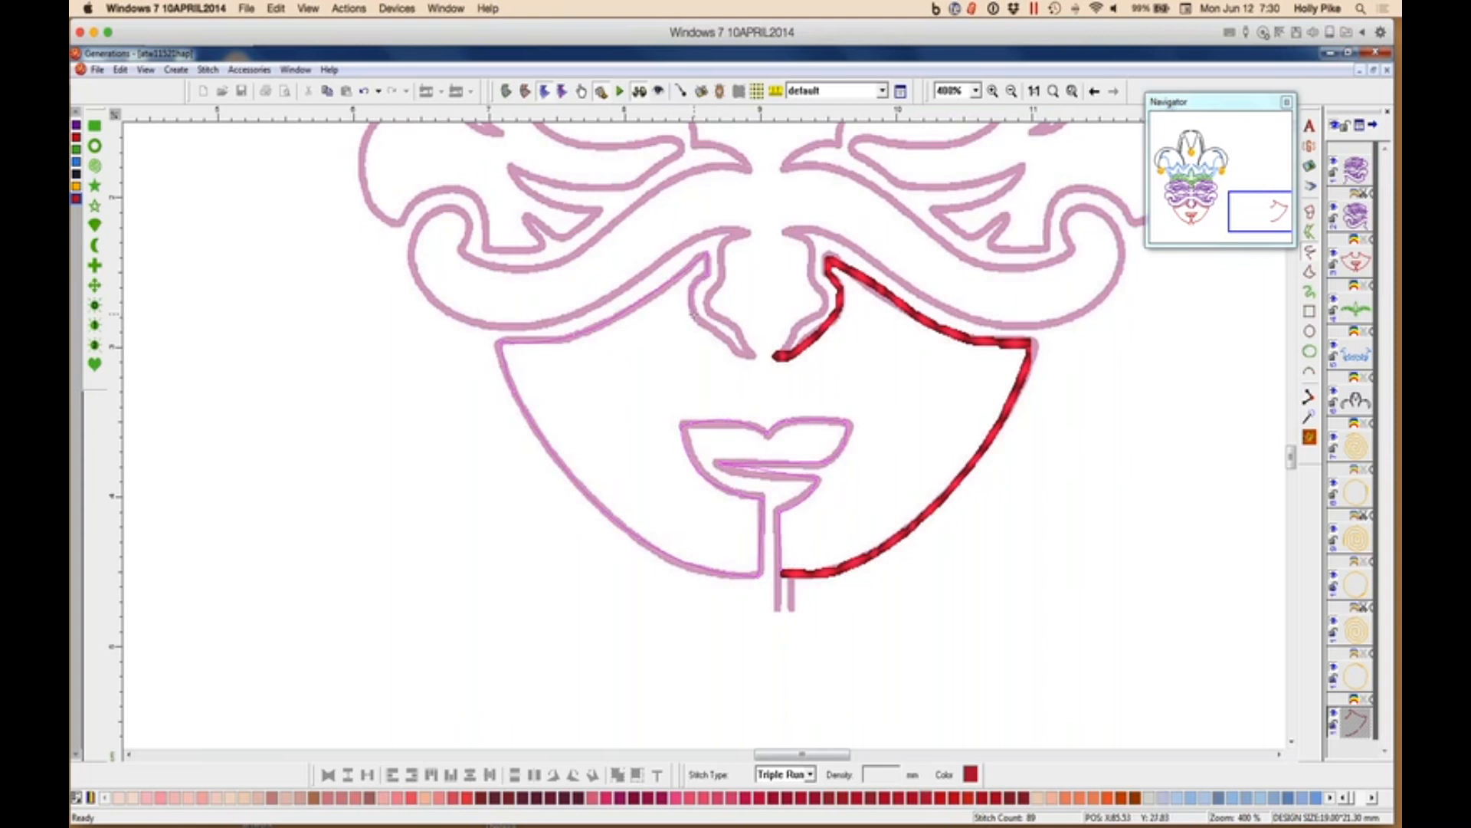
{"action": "double_click", "coordinate": [758, 358]}
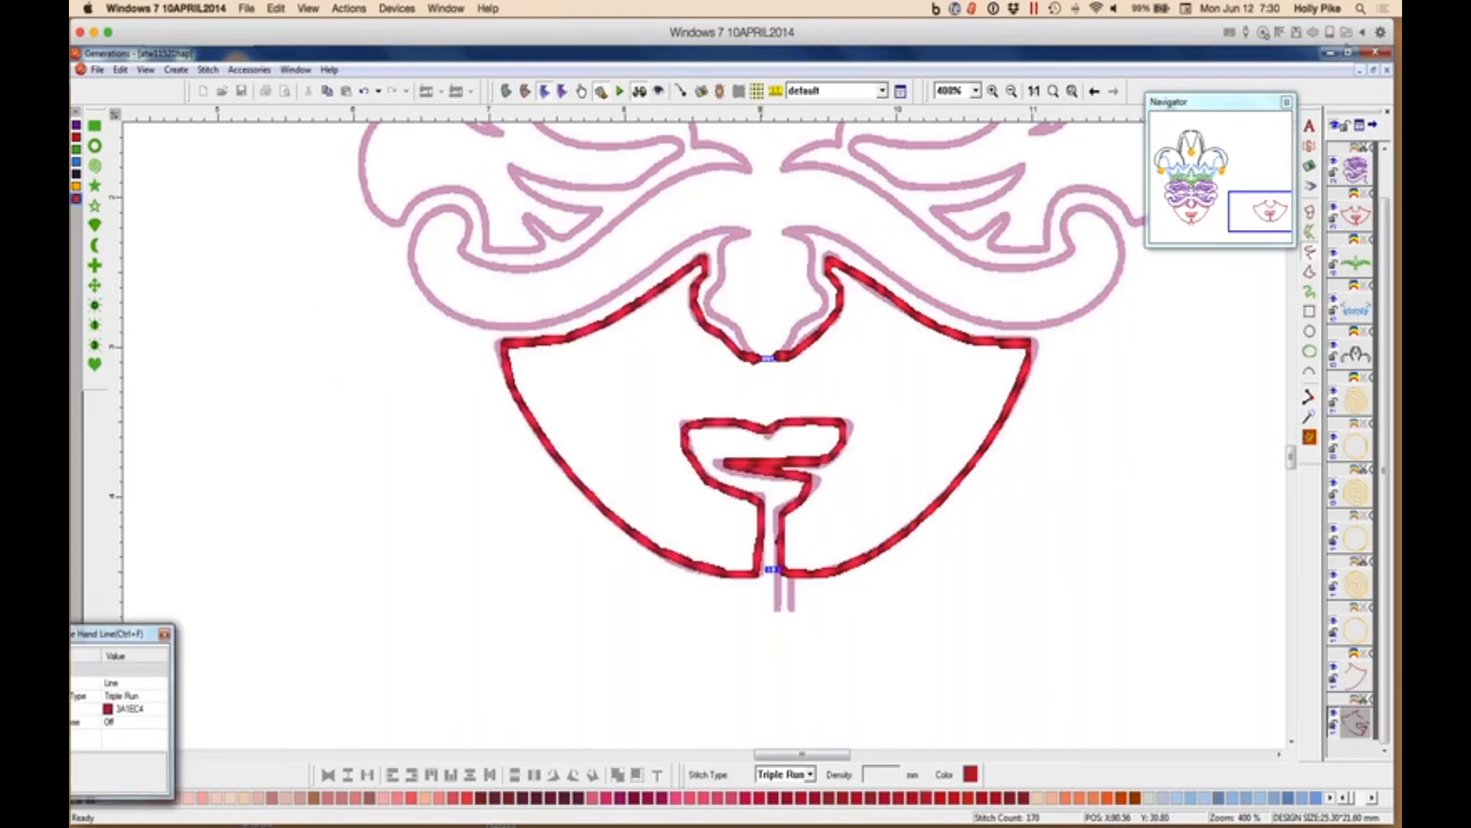
{"action": "left_click", "coordinate": [1036, 91]}
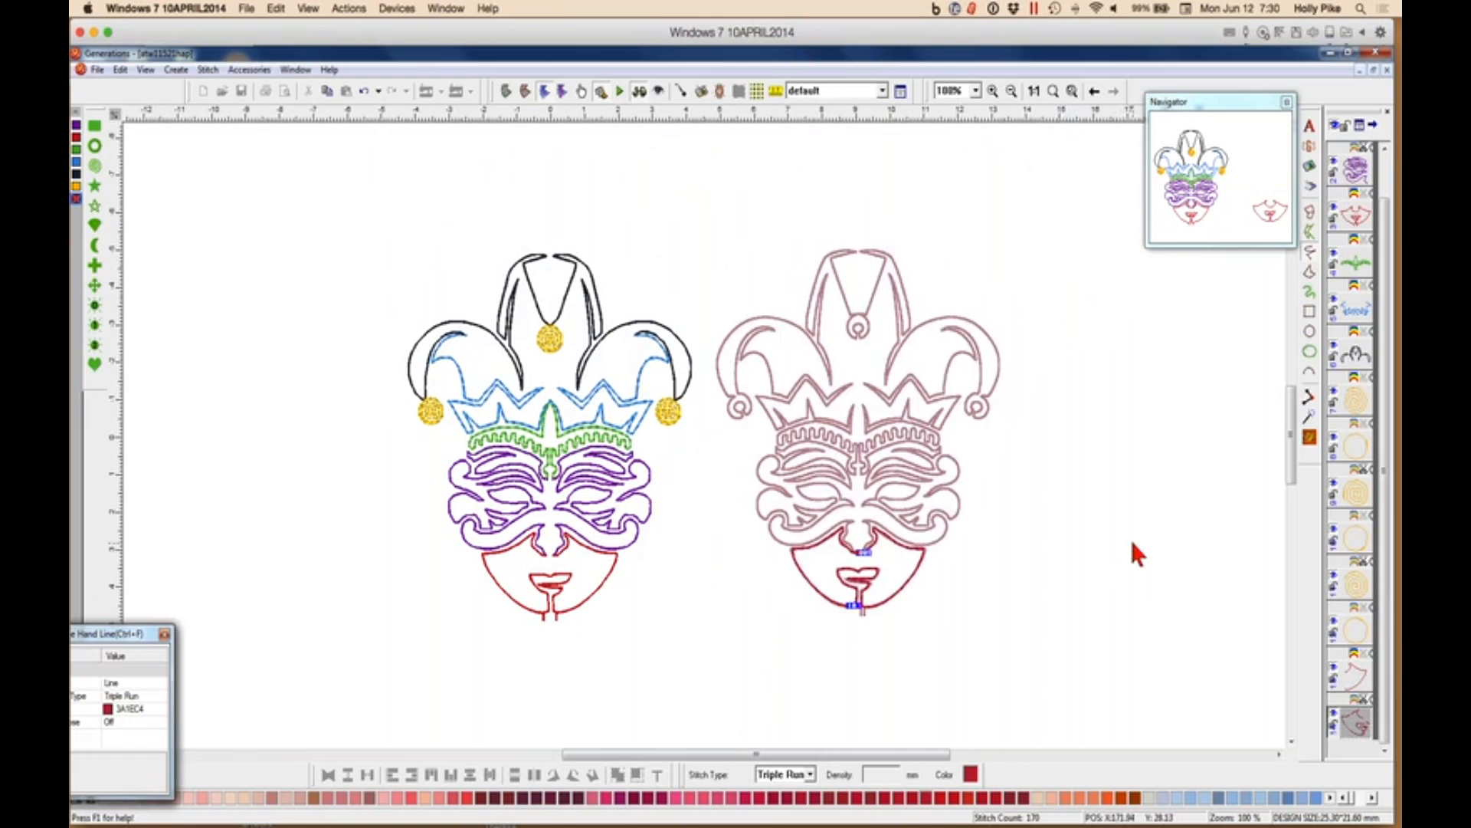
Merge the two red freehand face lines into one outline and regenerate its stitches.
{"action": "left_click", "coordinate": [1355, 675], "text": "ctrl"}
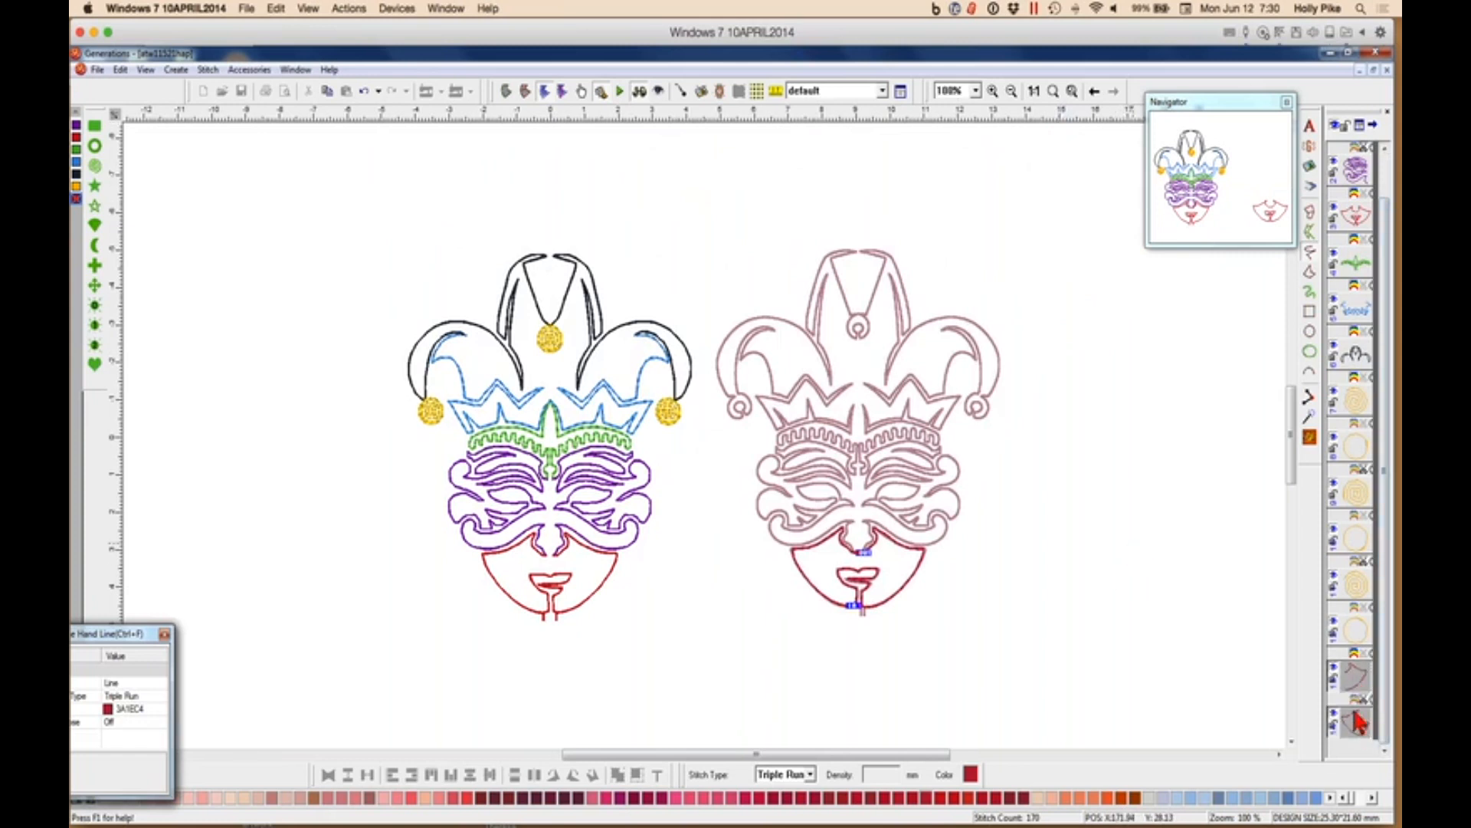
{"action": "left_click", "coordinate": [506, 91]}
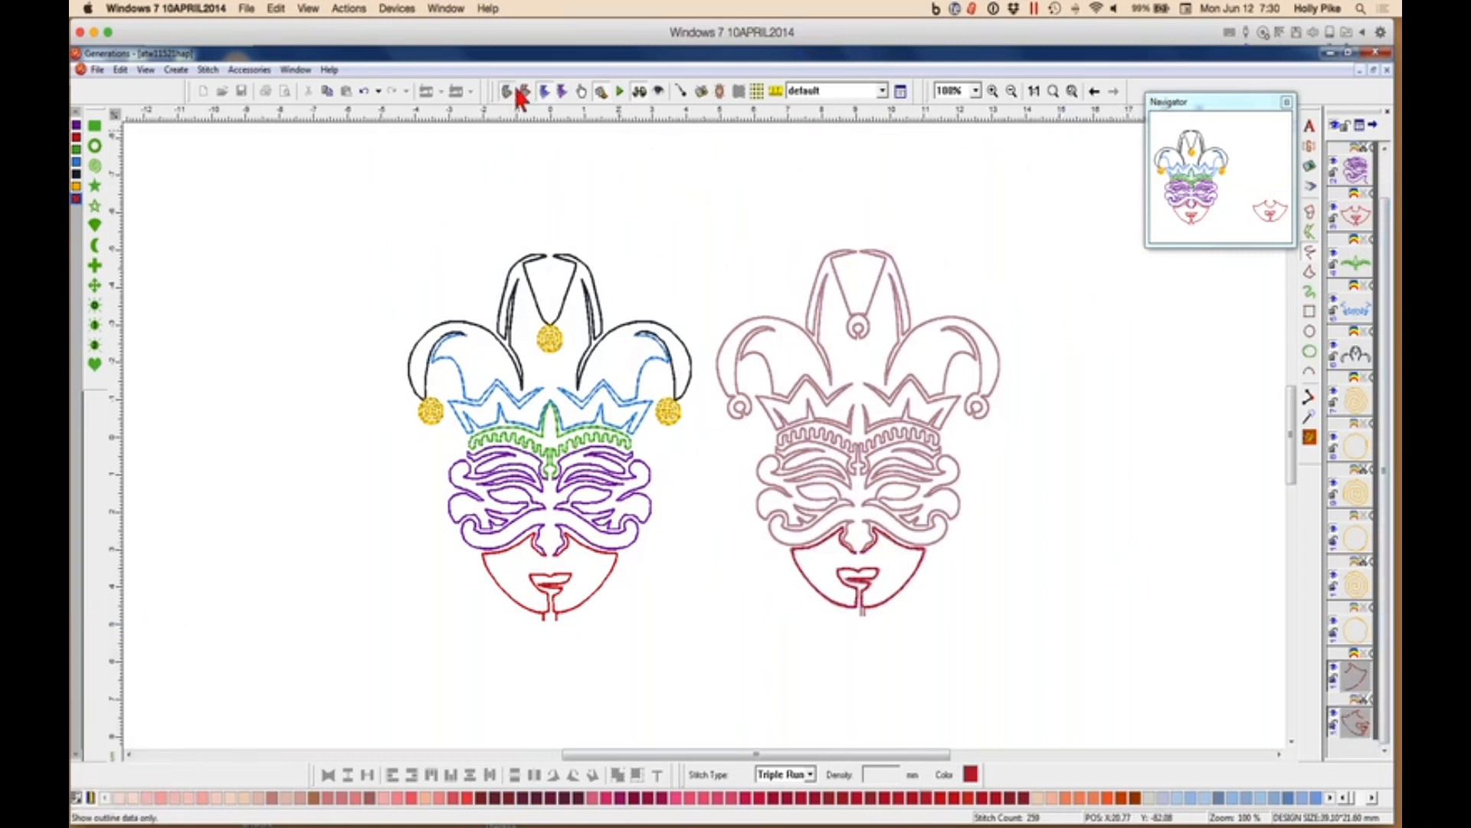
{"action": "right_click", "coordinate": [924, 567]}
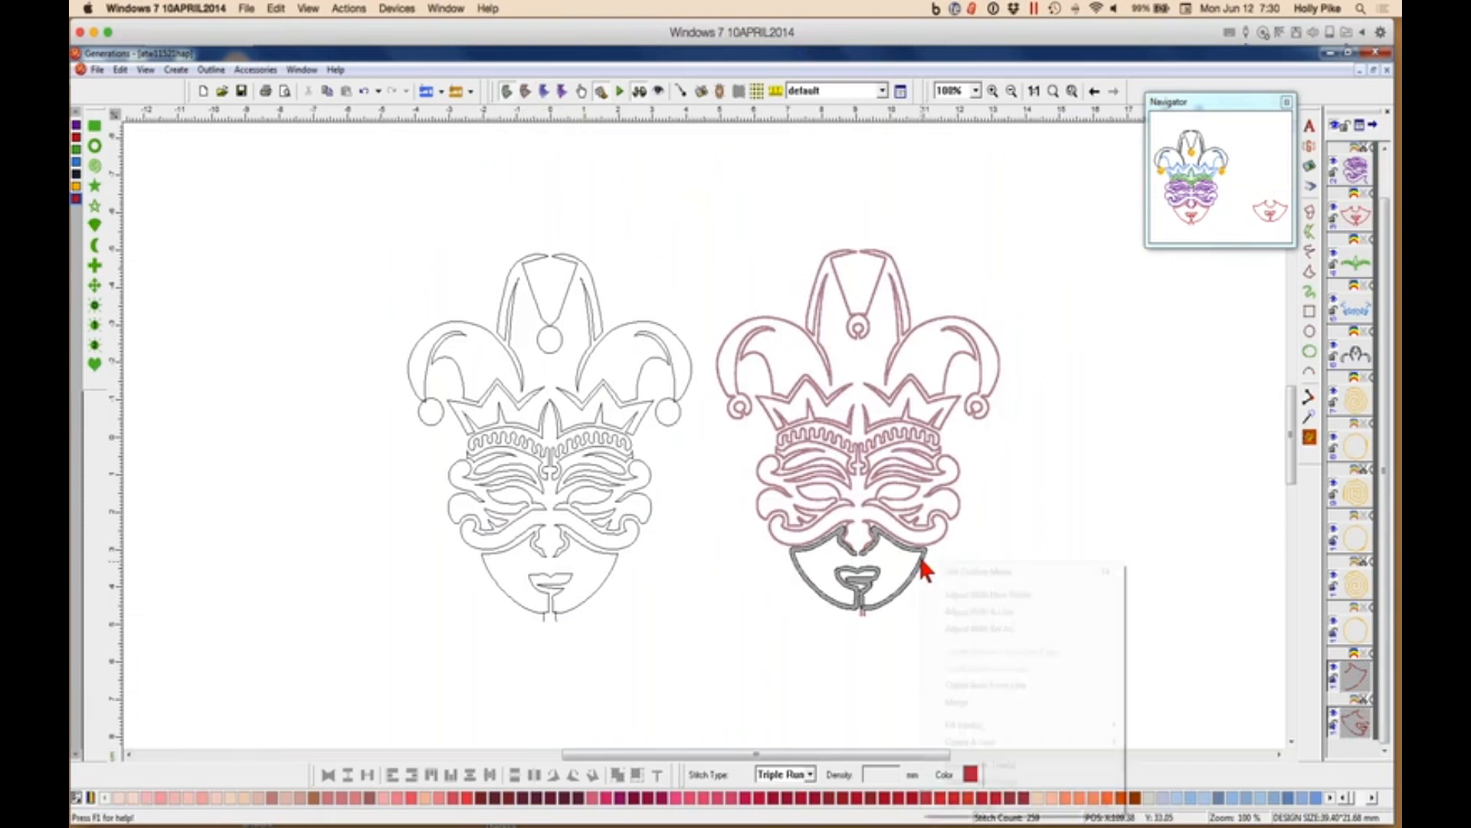
{"action": "left_click", "coordinate": [956, 702]}
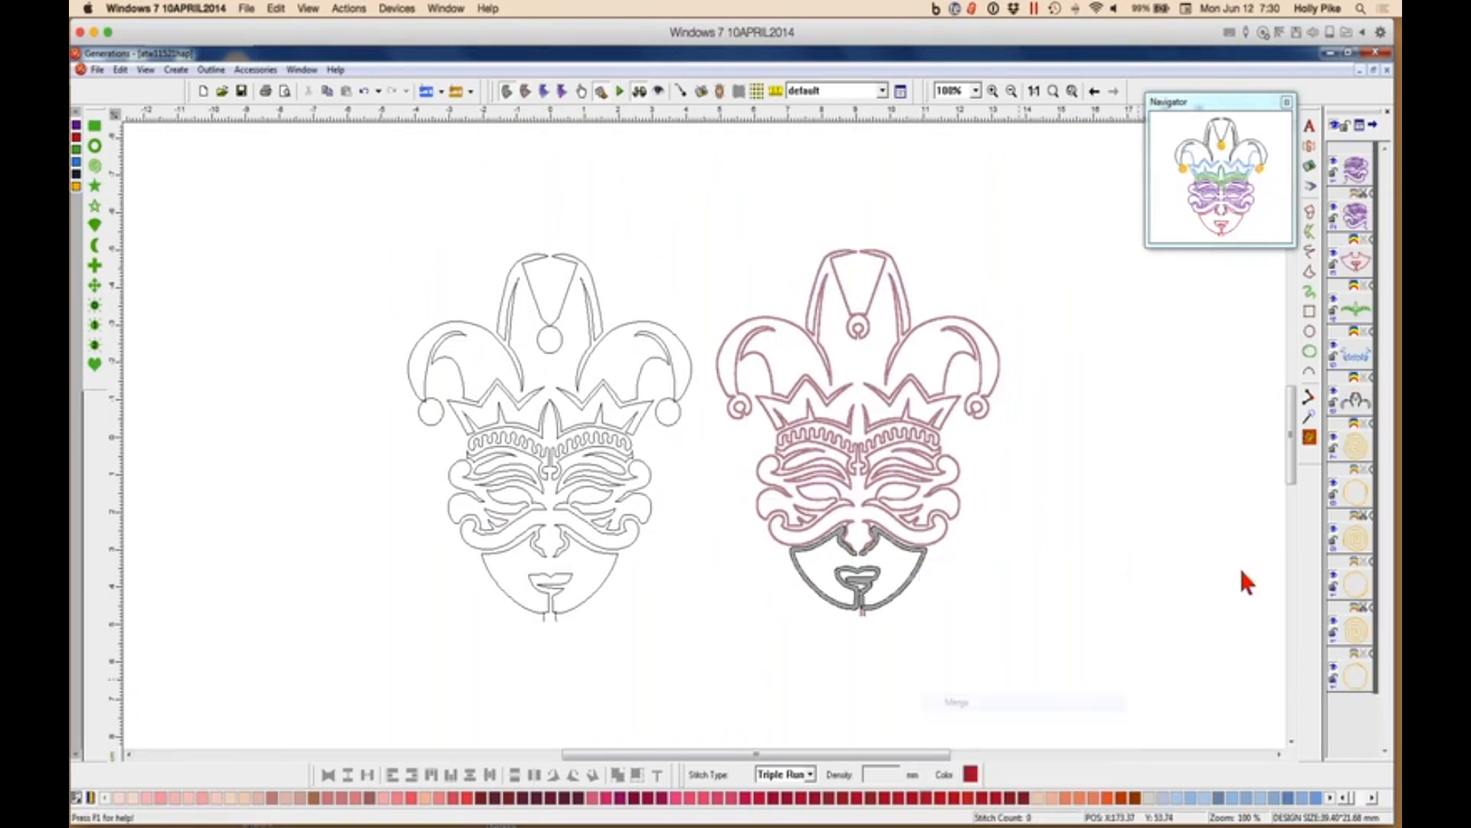
{"action": "left_click", "coordinate": [1309, 438]}
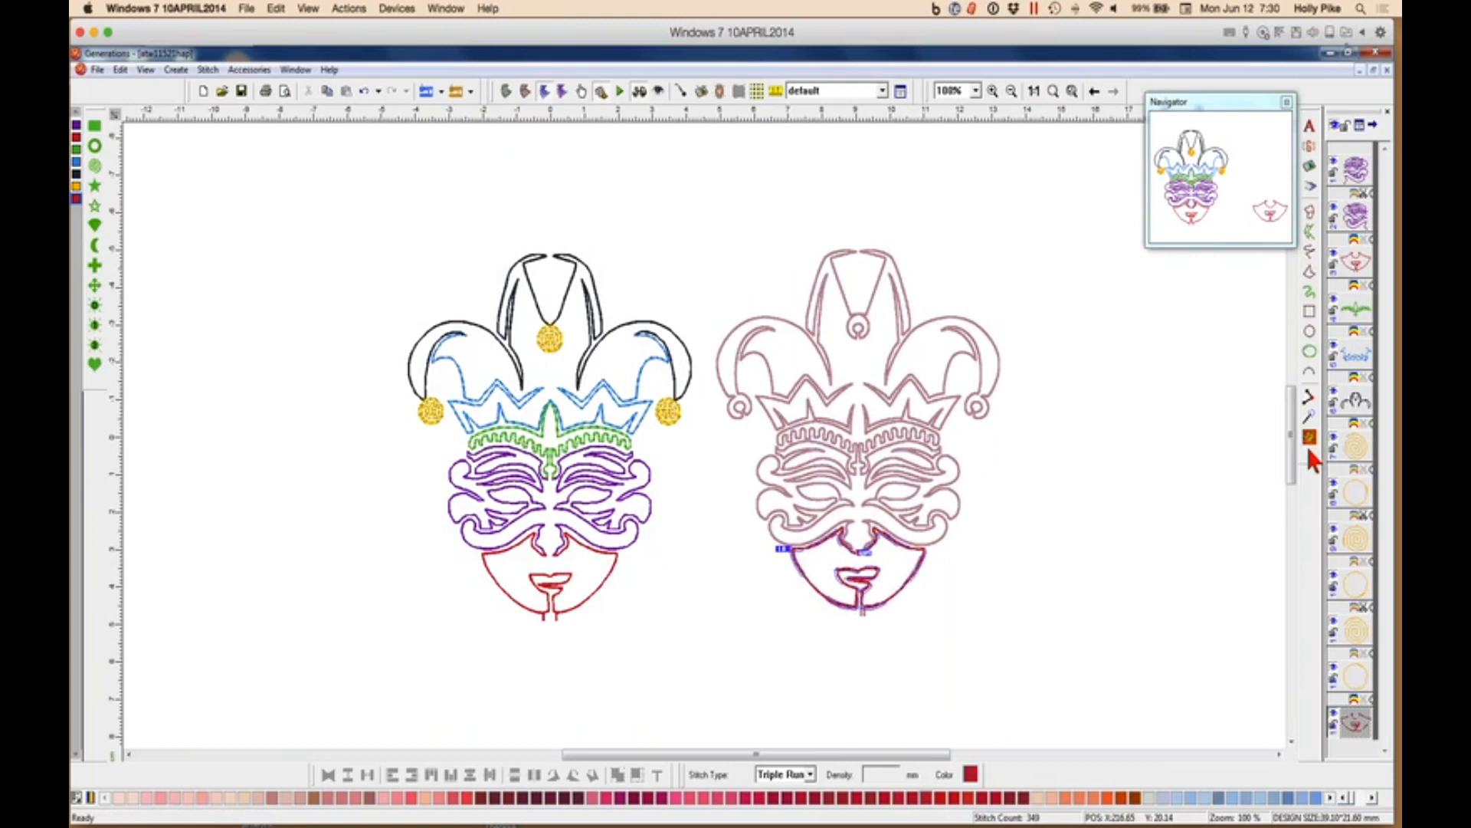
Pick a purple thread and trace the template mask's right lower edge, from the nose around the outer scroll, with a Free Hand Line.
{"action": "left_click", "coordinate": [1093, 92]}
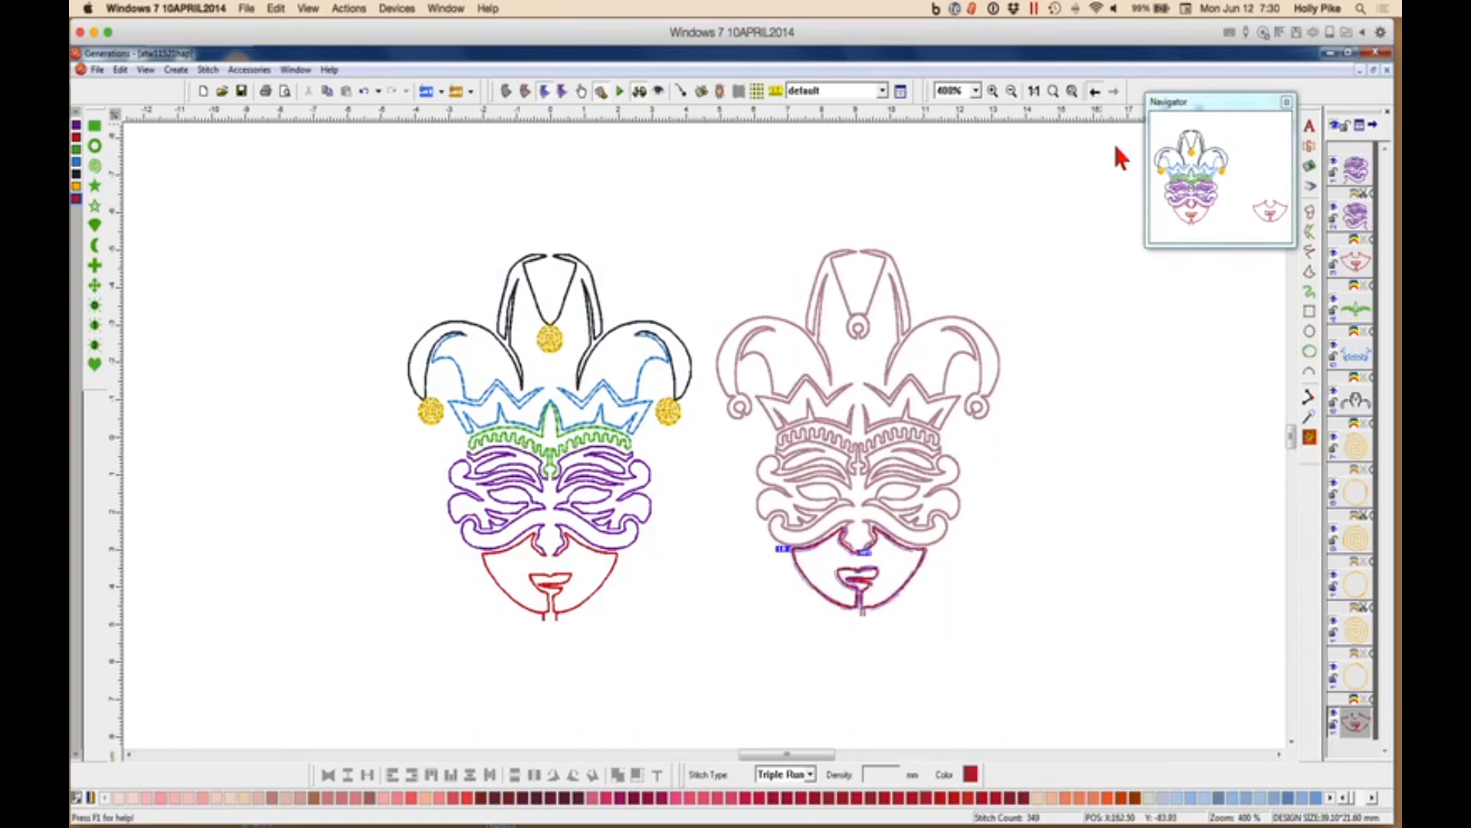
{"action": "left_click_drag", "start_coordinate": [1291, 434], "coordinate": [1293, 458]}
{"action": "left_click_drag", "start_coordinate": [788, 756], "coordinate": [802, 747]}
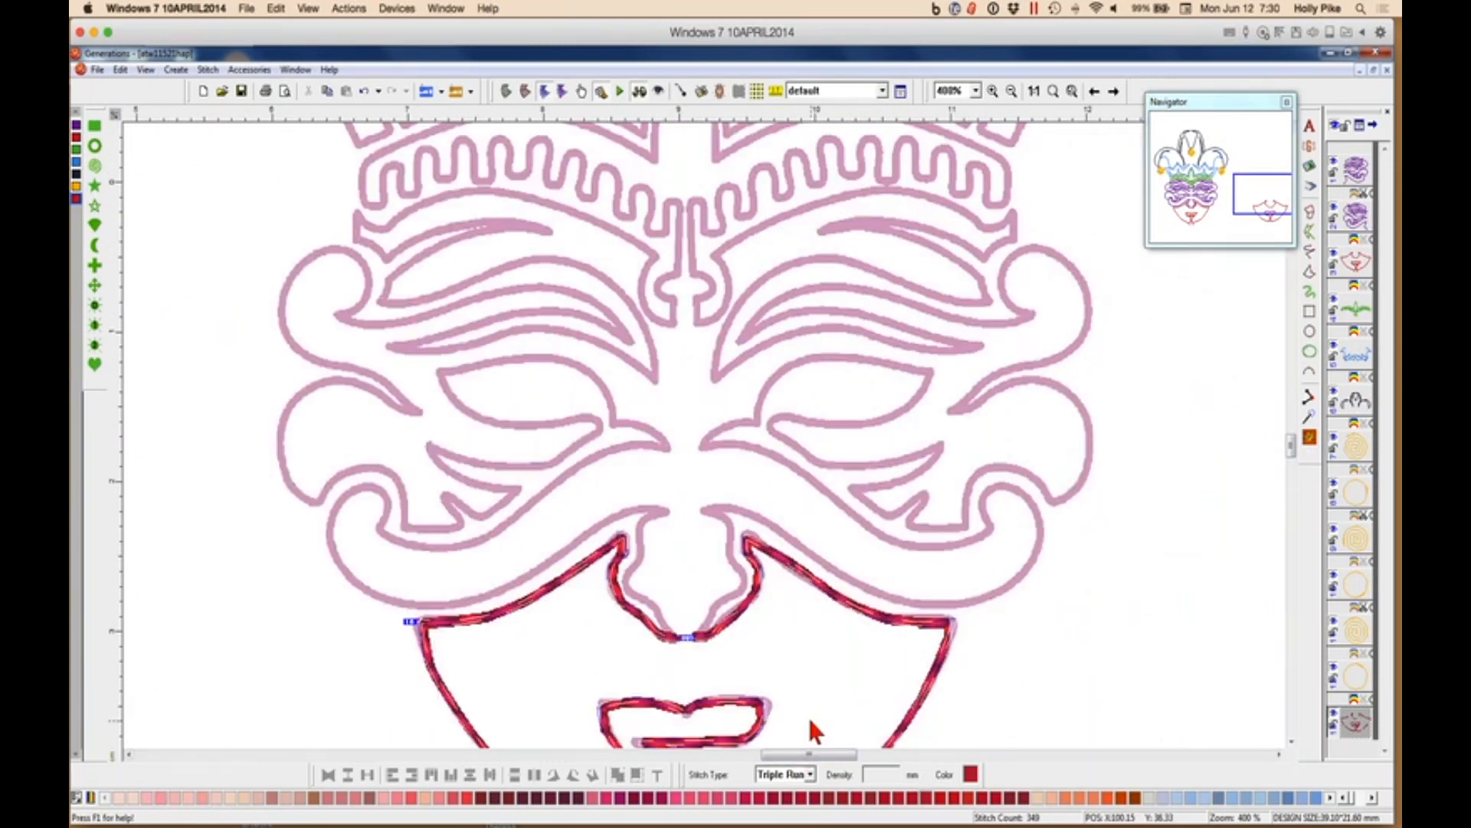
{"action": "left_click", "coordinate": [1175, 671]}
{"action": "left_click", "coordinate": [1371, 798]}
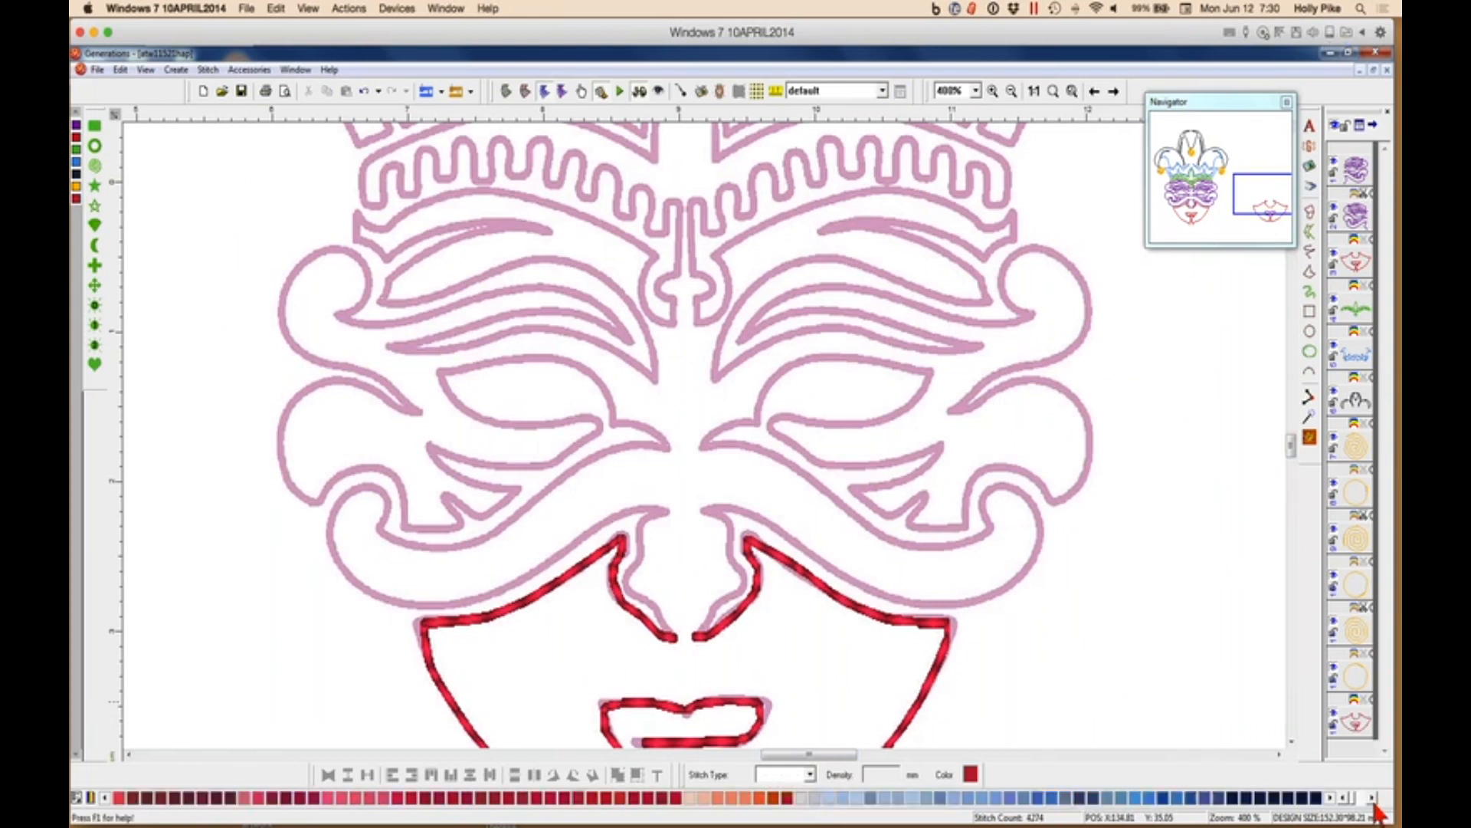
{"action": "left_click", "coordinate": [1373, 799]}
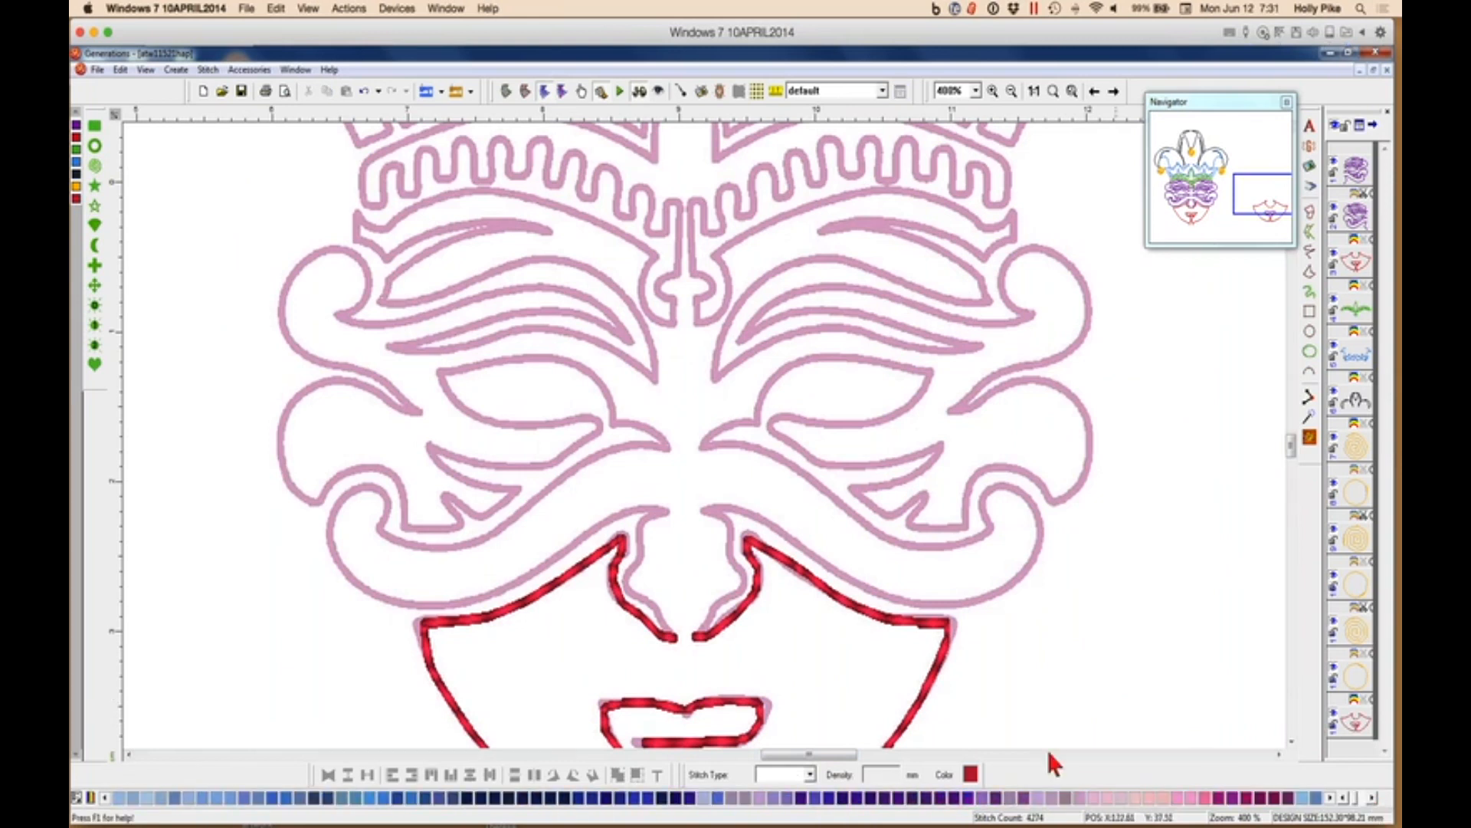
{"action": "left_click", "coordinate": [1023, 797]}
{"action": "left_click", "coordinate": [1309, 252]}
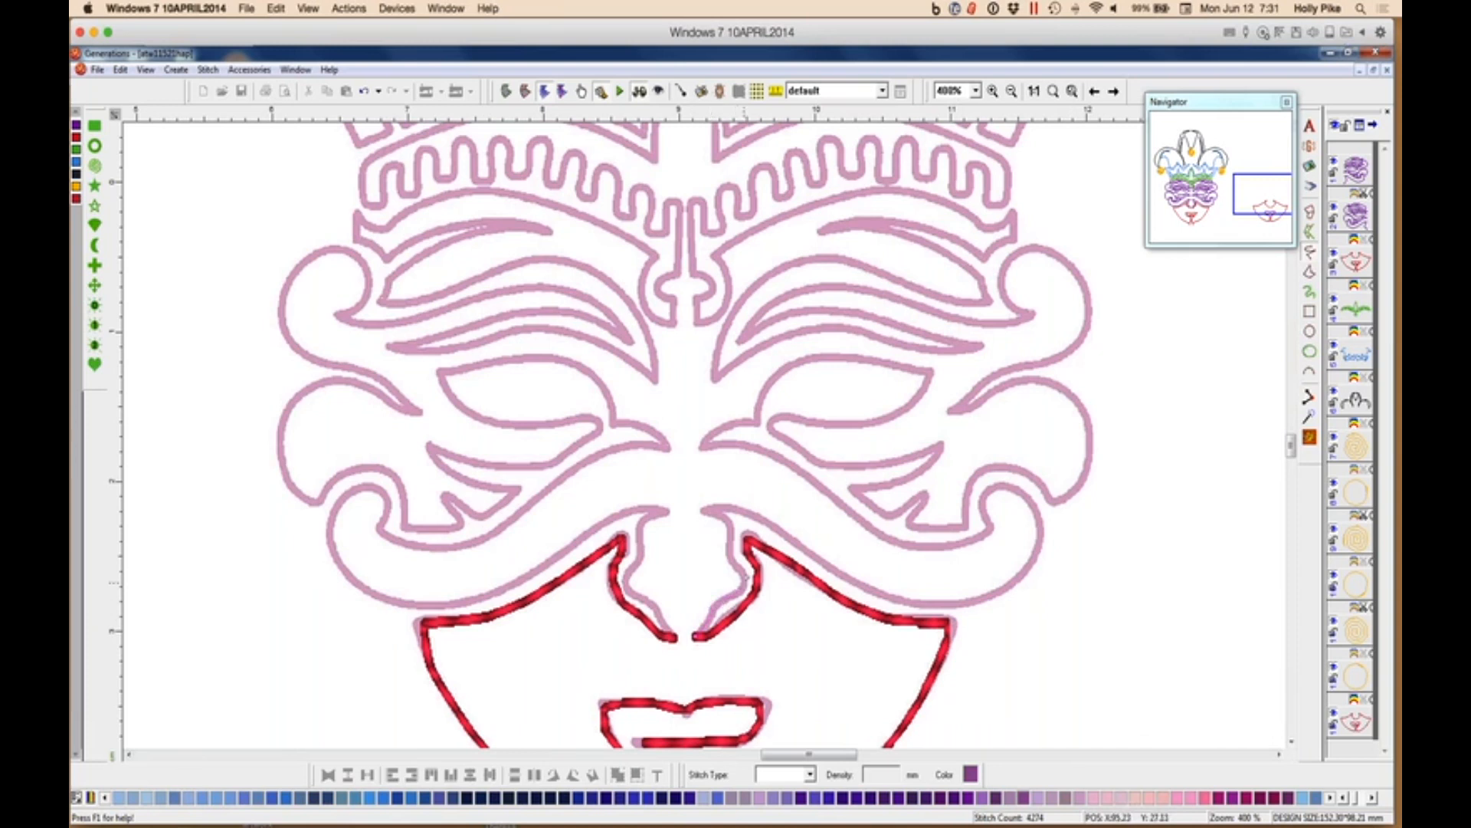
{"action": "mouse_move", "coordinate": [706, 509]}
{"action": "left_mouse_down"}
{"action": "mouse_move", "coordinate": [748, 505]}
{"action": "mouse_move", "coordinate": [811, 551]}
{"action": "left_mouse_up"}
{"action": "left_click_drag", "start_coordinate": [967, 609], "coordinate": [974, 603]}
{"action": "mouse_move", "coordinate": [1039, 540]}
{"action": "left_mouse_down"}
{"action": "mouse_move", "coordinate": [1026, 490]}
{"action": "mouse_move", "coordinate": [981, 495]}
{"action": "mouse_move", "coordinate": [947, 547]}
{"action": "mouse_move", "coordinate": [857, 520]}
{"action": "left_mouse_up"}
Continue the purple line around the right eye opening and the folds beneath it.
{"action": "left_click", "coordinate": [730, 421]}
{"action": "left_click", "coordinate": [758, 421]}
{"action": "left_click", "coordinate": [764, 384]}
{"action": "left_click", "coordinate": [831, 356]}
{"action": "left_click", "coordinate": [887, 362]}
{"action": "left_click", "coordinate": [932, 372]}
{"action": "left_click", "coordinate": [883, 418]}
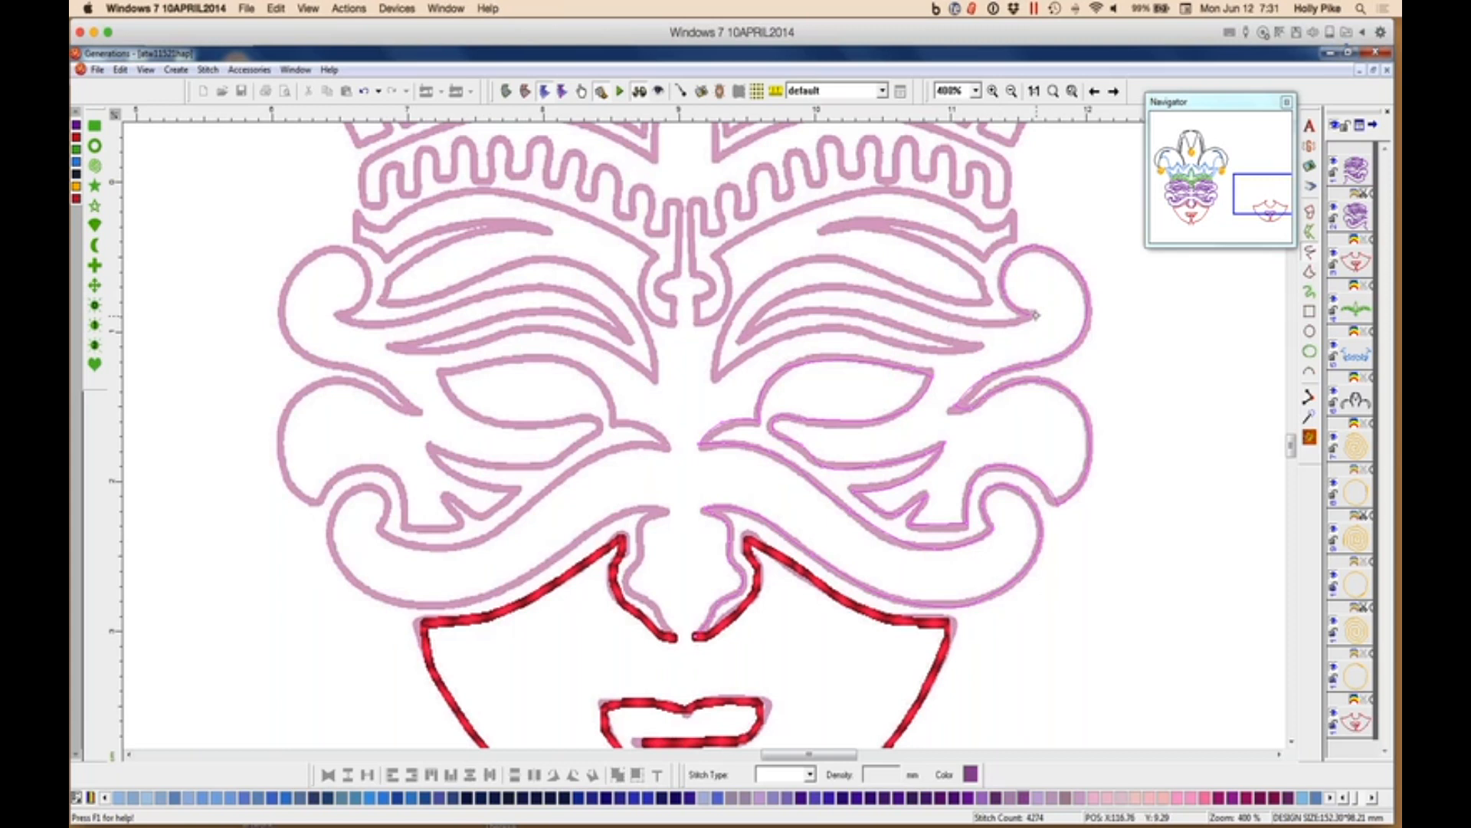
Trace the right brow folds and upper mask edge to the forehead center, finishing the purple Triple Run line.
{"action": "left_click", "coordinate": [960, 318]}
{"action": "left_click", "coordinate": [850, 289]}
{"action": "left_click", "coordinate": [799, 289]}
{"action": "left_click", "coordinate": [908, 325]}
{"action": "left_click", "coordinate": [986, 346]}
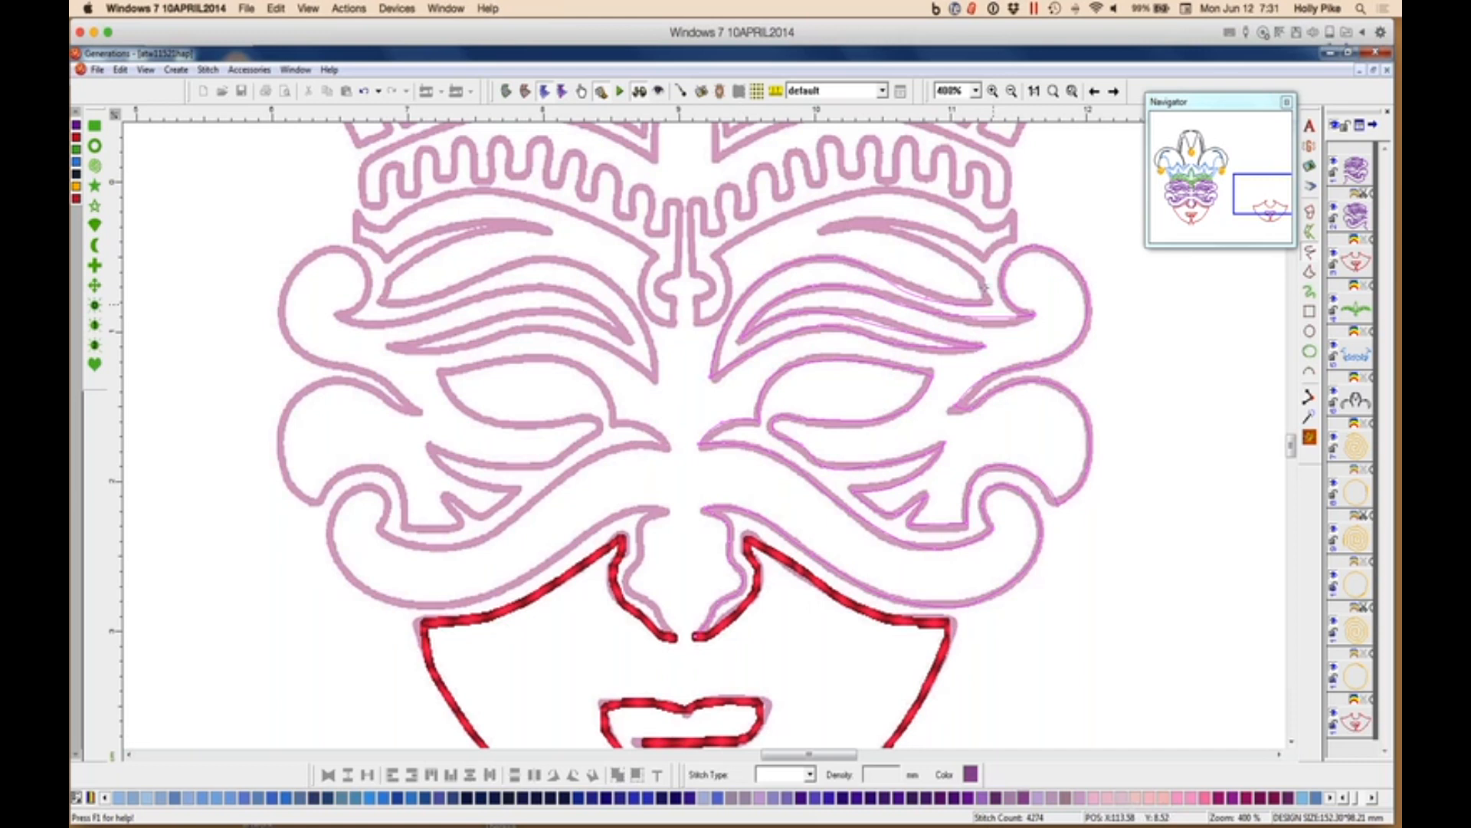
{"action": "left_click", "coordinate": [896, 232]}
{"action": "left_click", "coordinate": [820, 231]}
{"action": "left_click", "coordinate": [856, 217]}
{"action": "left_click", "coordinate": [929, 216]}
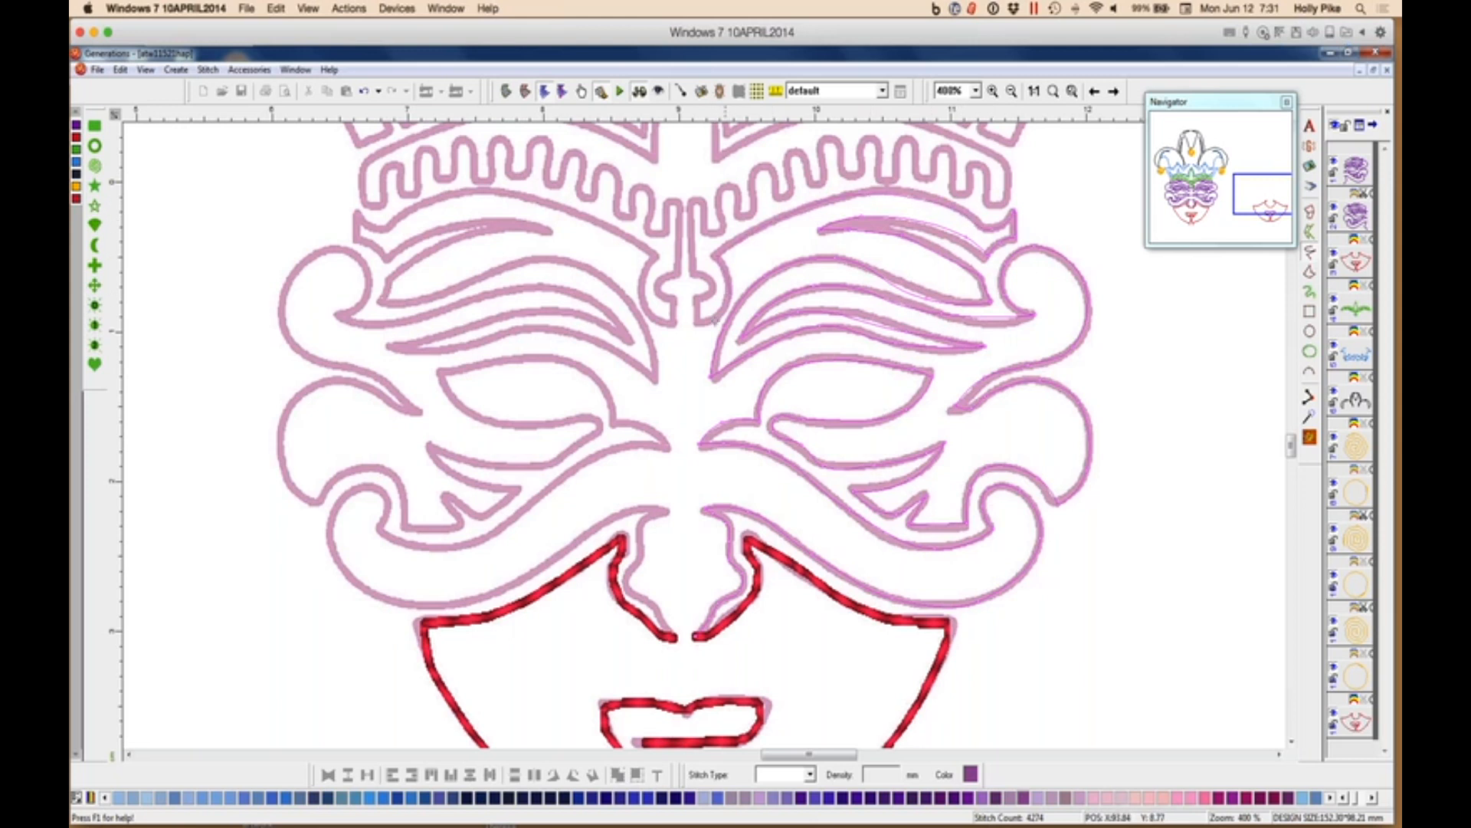
{"action": "key", "text": "Return"}
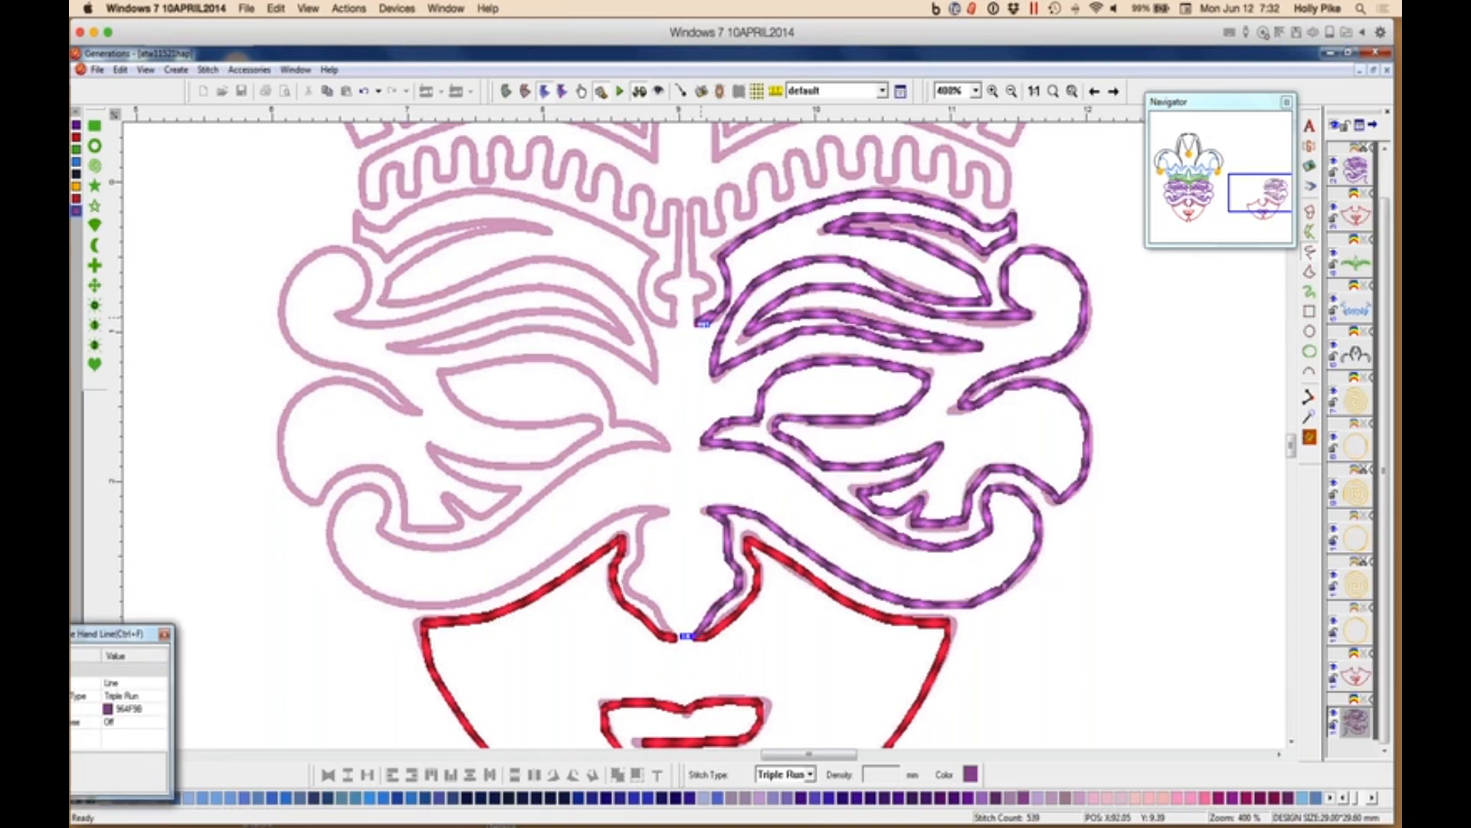
Duplicate the purple half-mask, flip the copy horizontally and place it over the template's left half.
{"action": "key", "text": "Escape"}
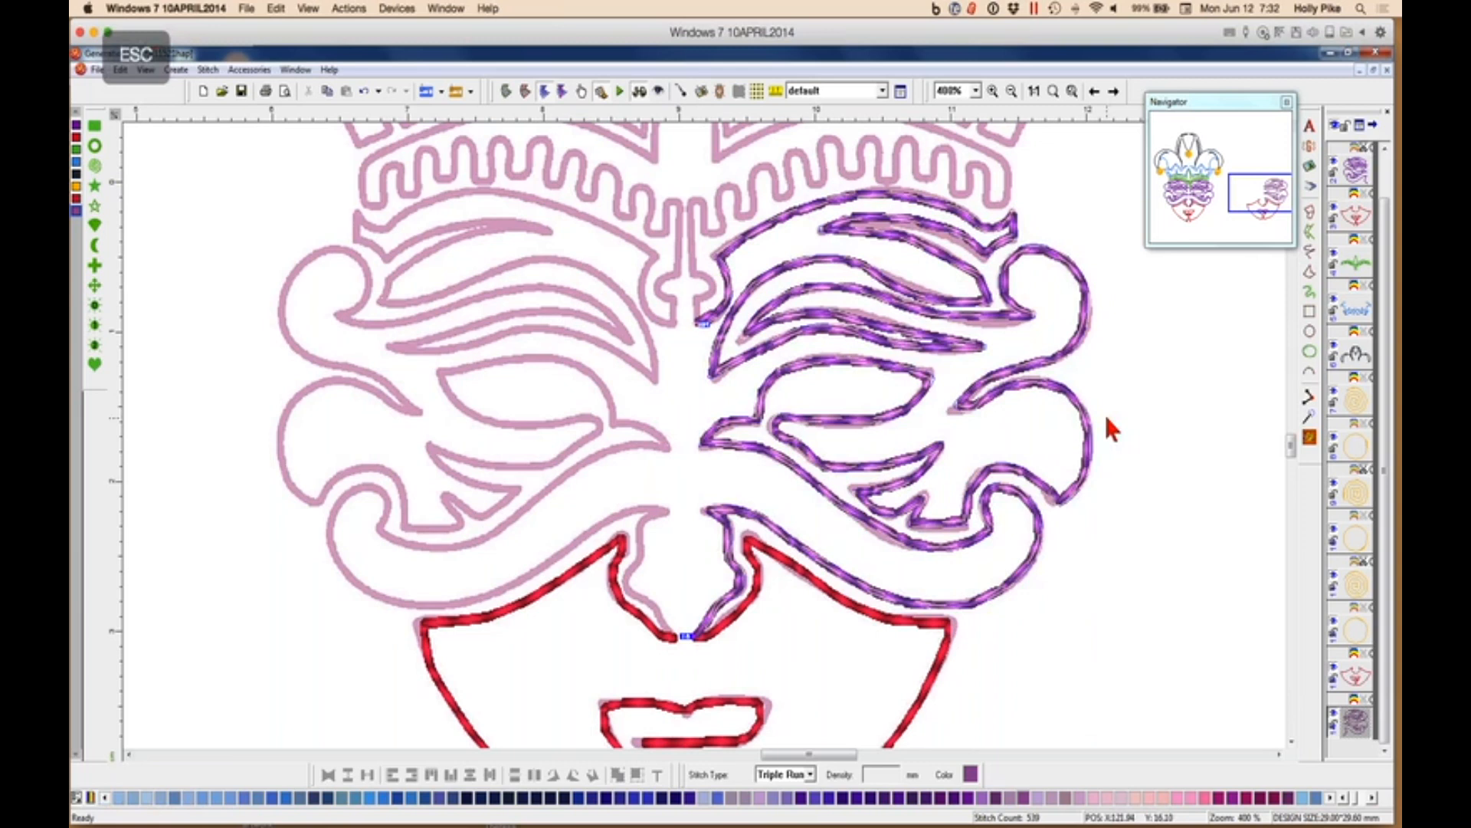
{"action": "left_click", "coordinate": [343, 91]}
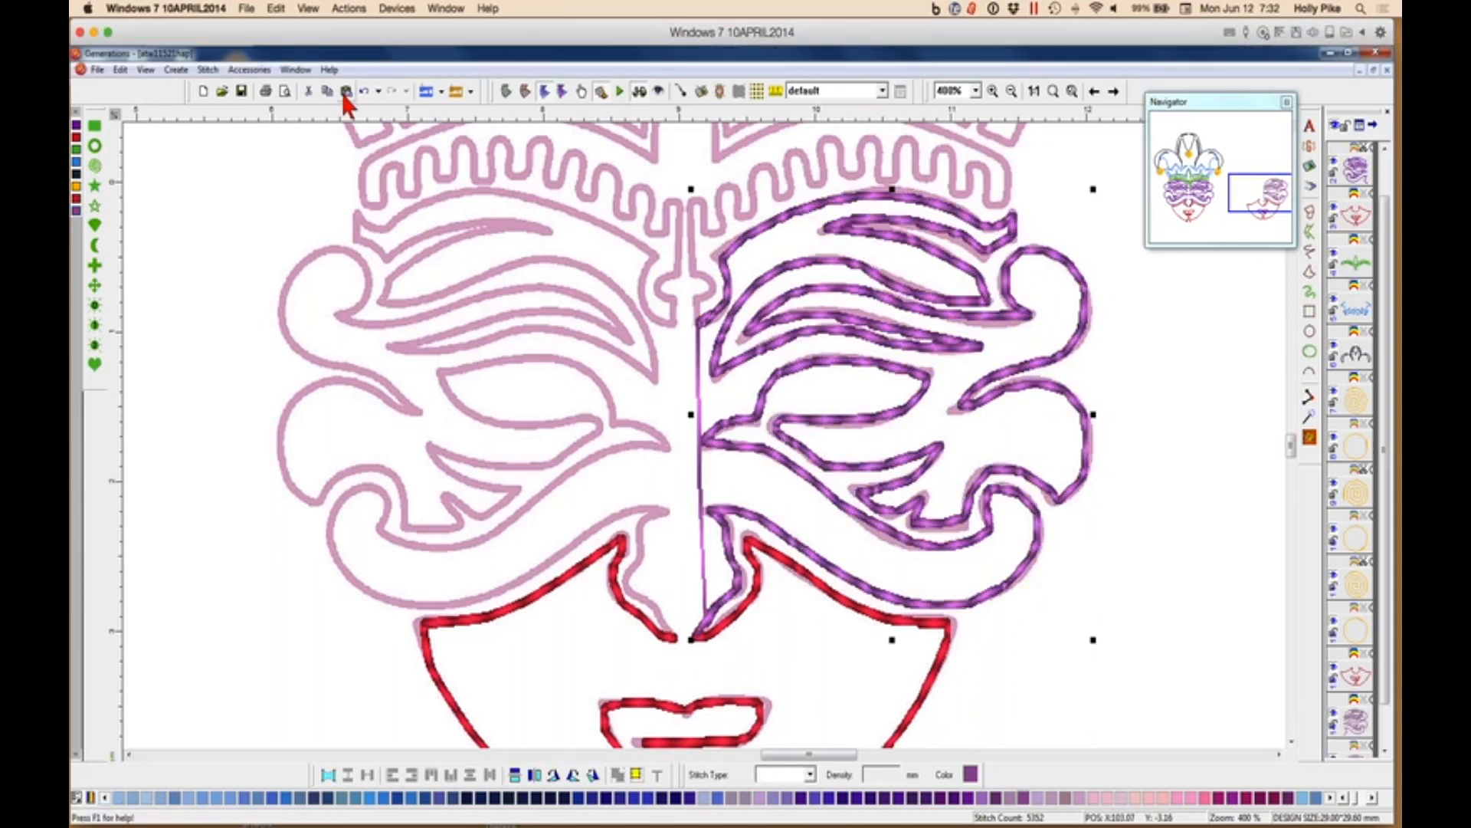
{"action": "left_click", "coordinate": [534, 775]}
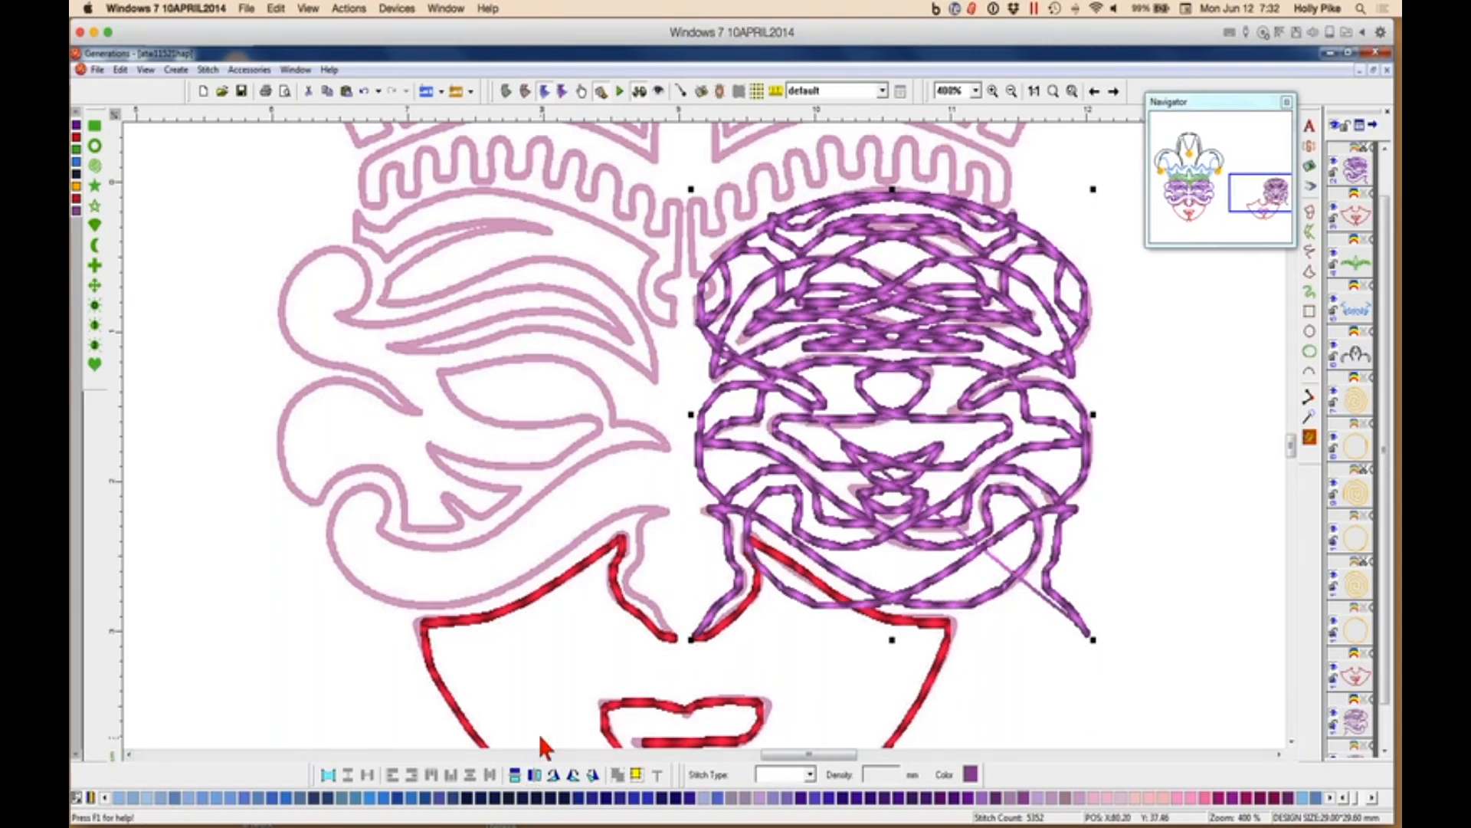
{"action": "left_click_drag", "start_coordinate": [972, 391], "coordinate": [568, 390]}
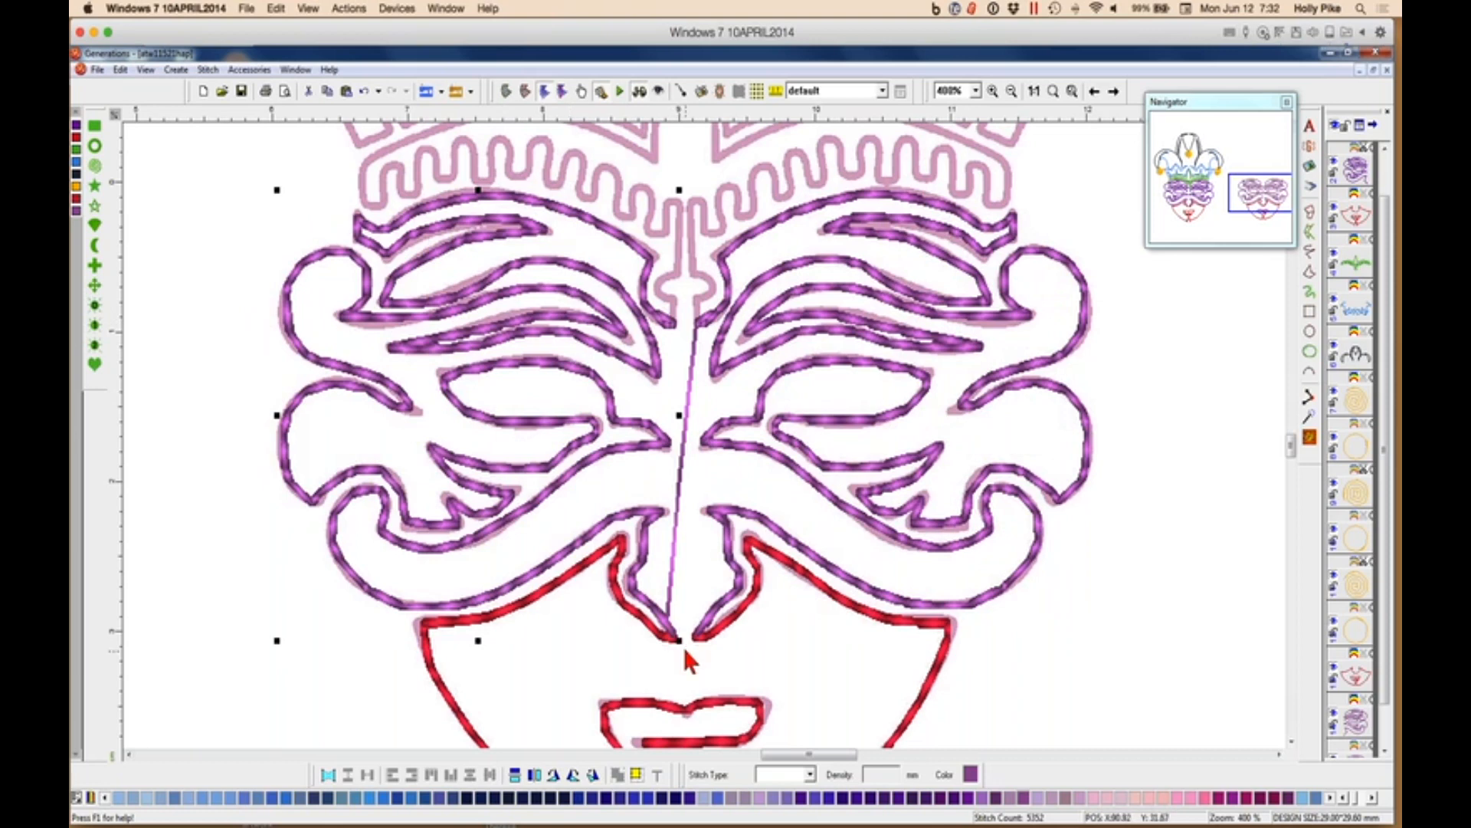
Nudge the left and right purple halves slightly to line them up with the template and each other.
{"action": "key", "text": "Up"}
{"action": "key", "text": "Right"}
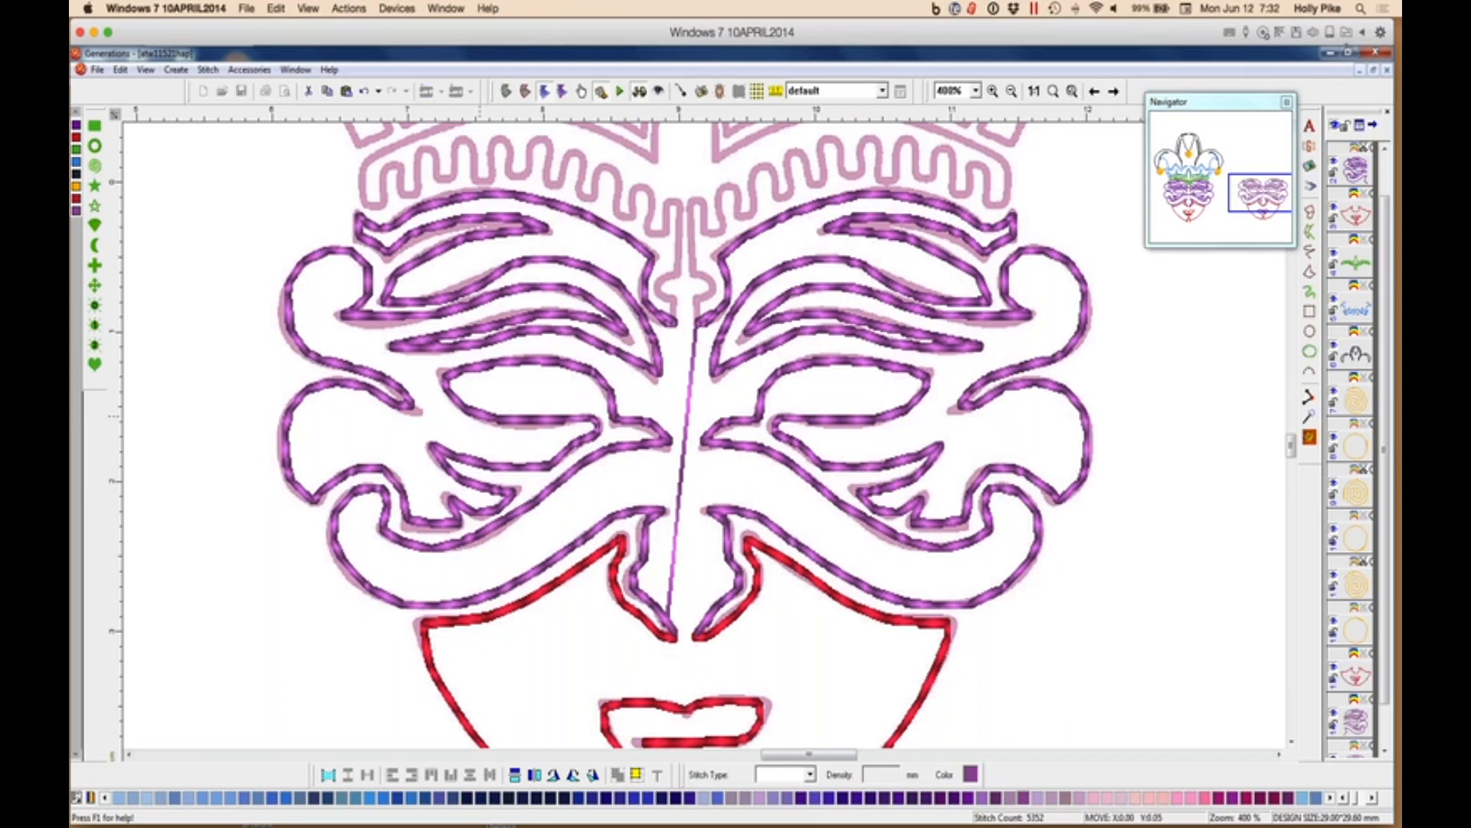
{"action": "key", "text": "Down"}
{"action": "key", "text": "Down"}
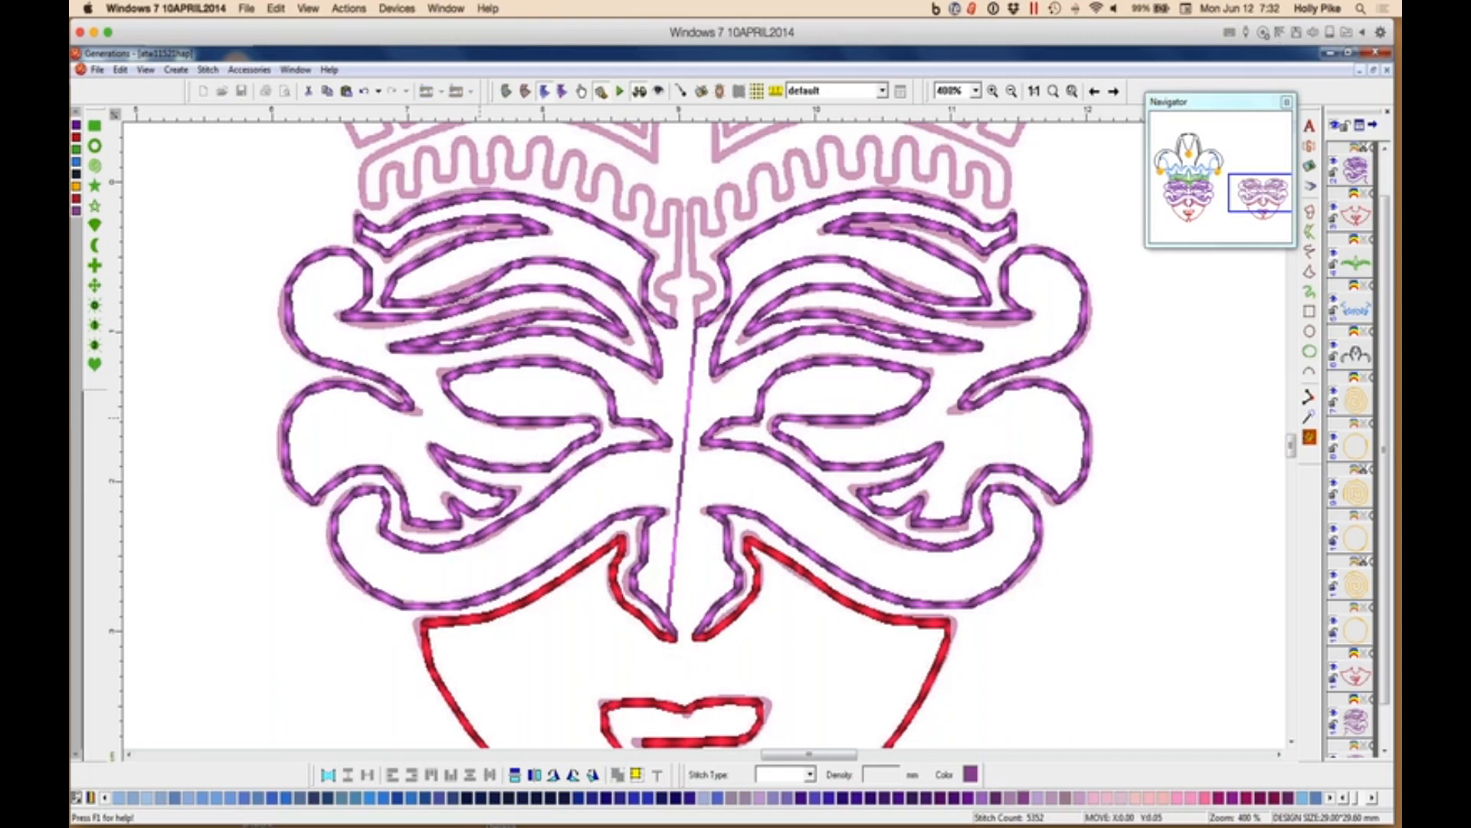
{"action": "key", "text": "Down"}
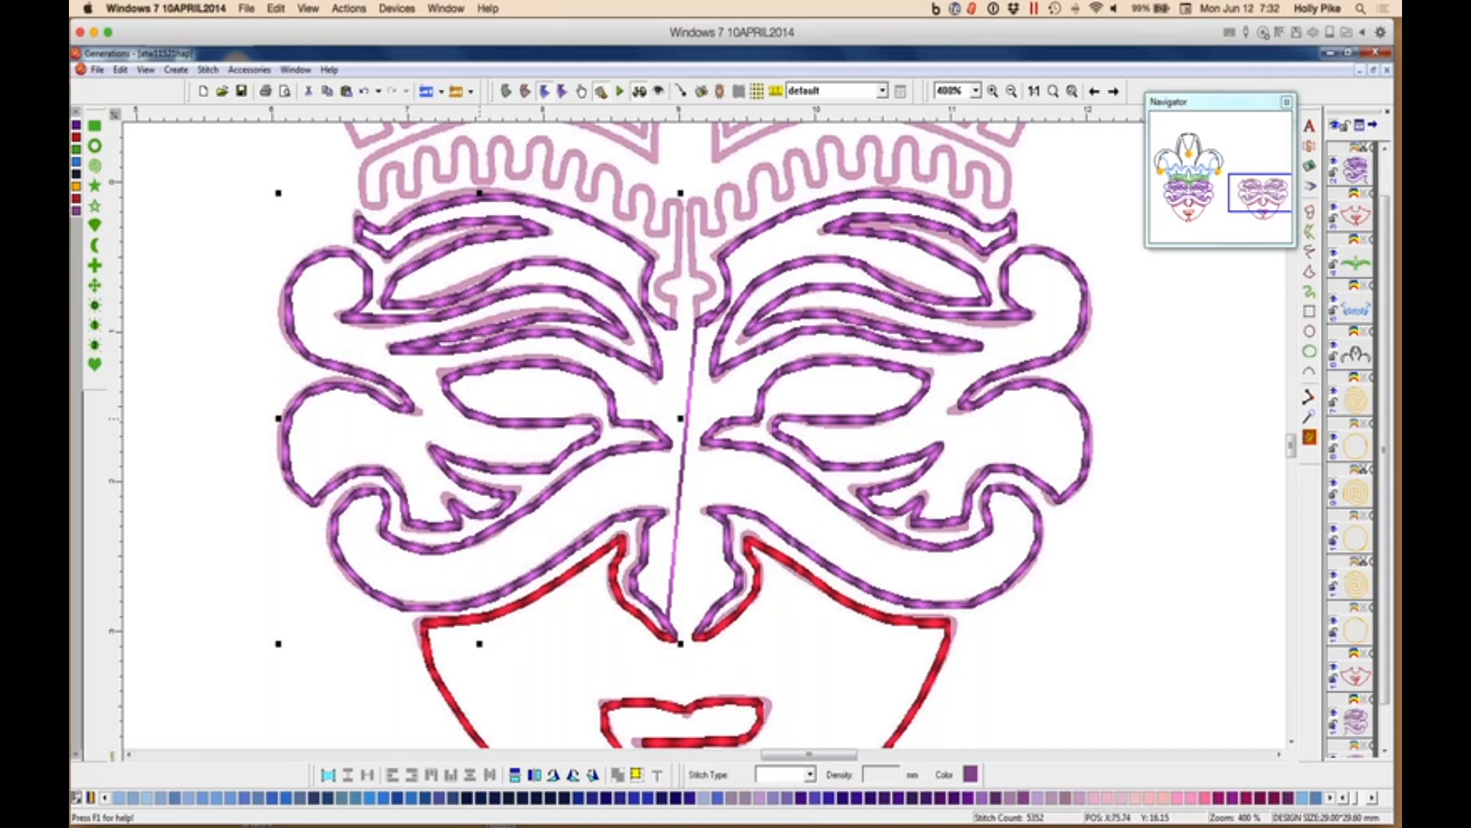
{"action": "left_click", "coordinate": [1091, 448]}
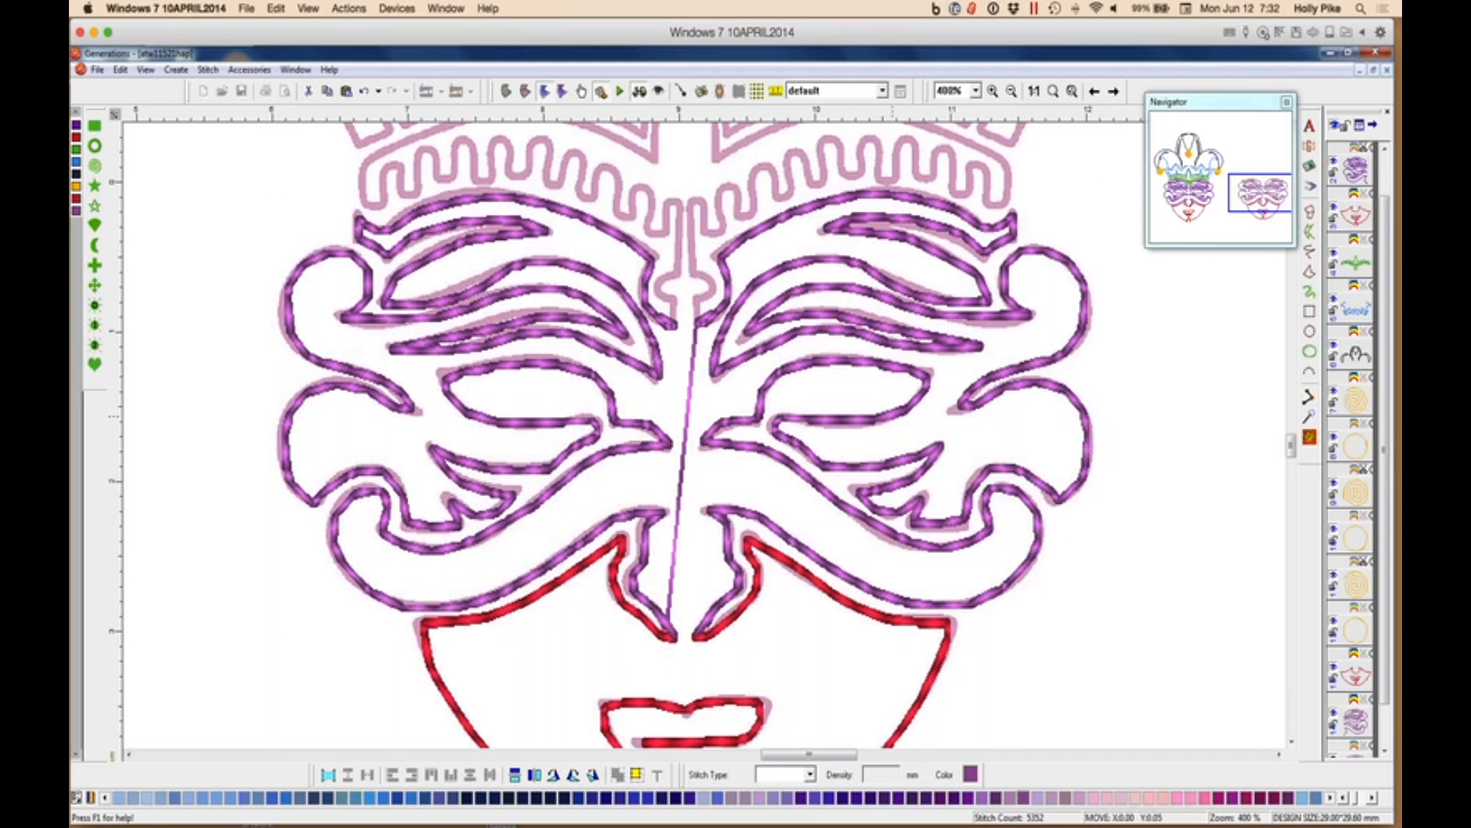
{"action": "key", "text": "Down"}
{"action": "key", "text": "Down"}
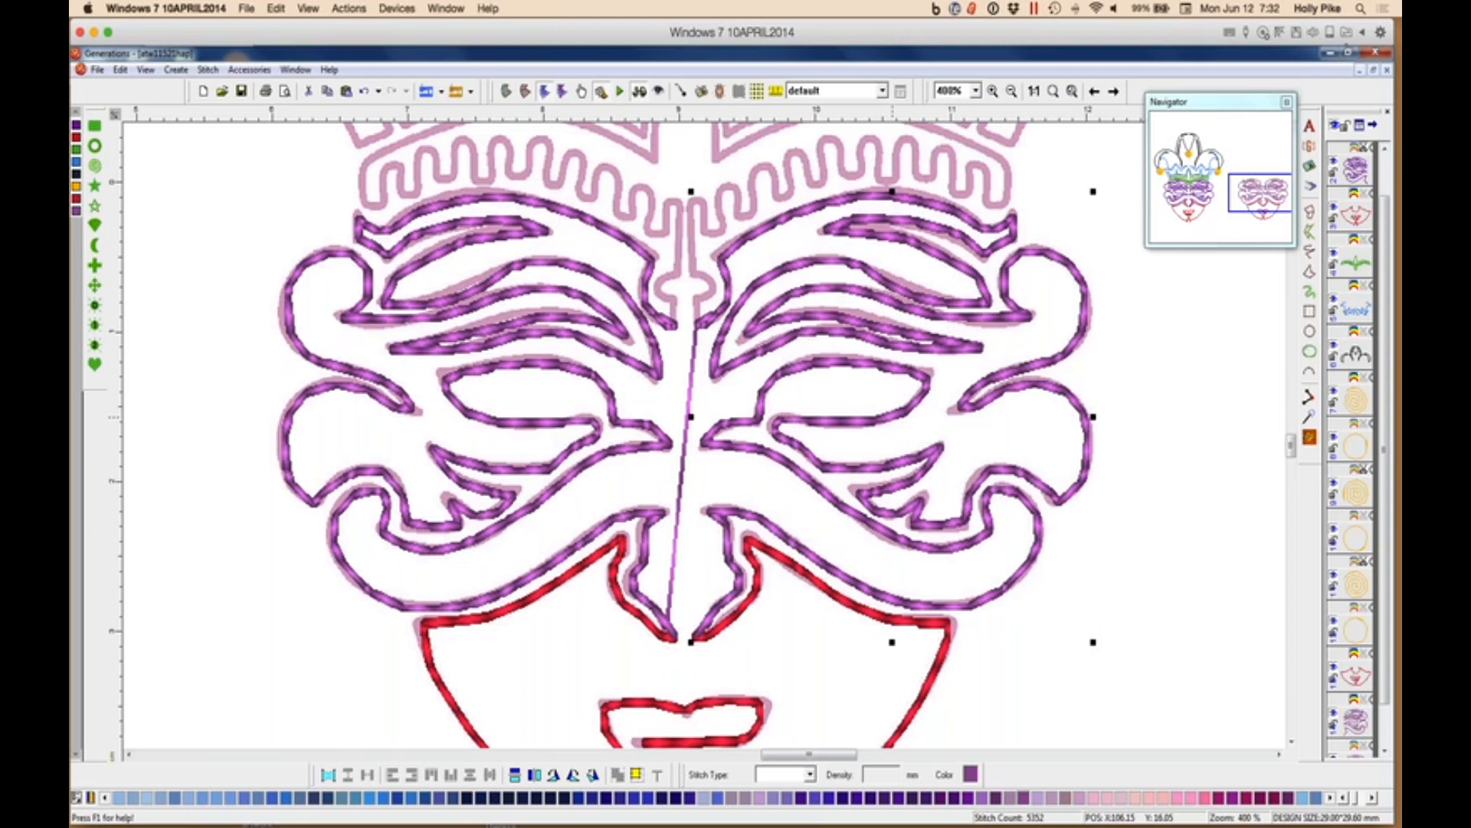
Regenerate the stitches and compare the traced purple mask with the finished design beside it.
{"action": "left_click", "coordinate": [1309, 437]}
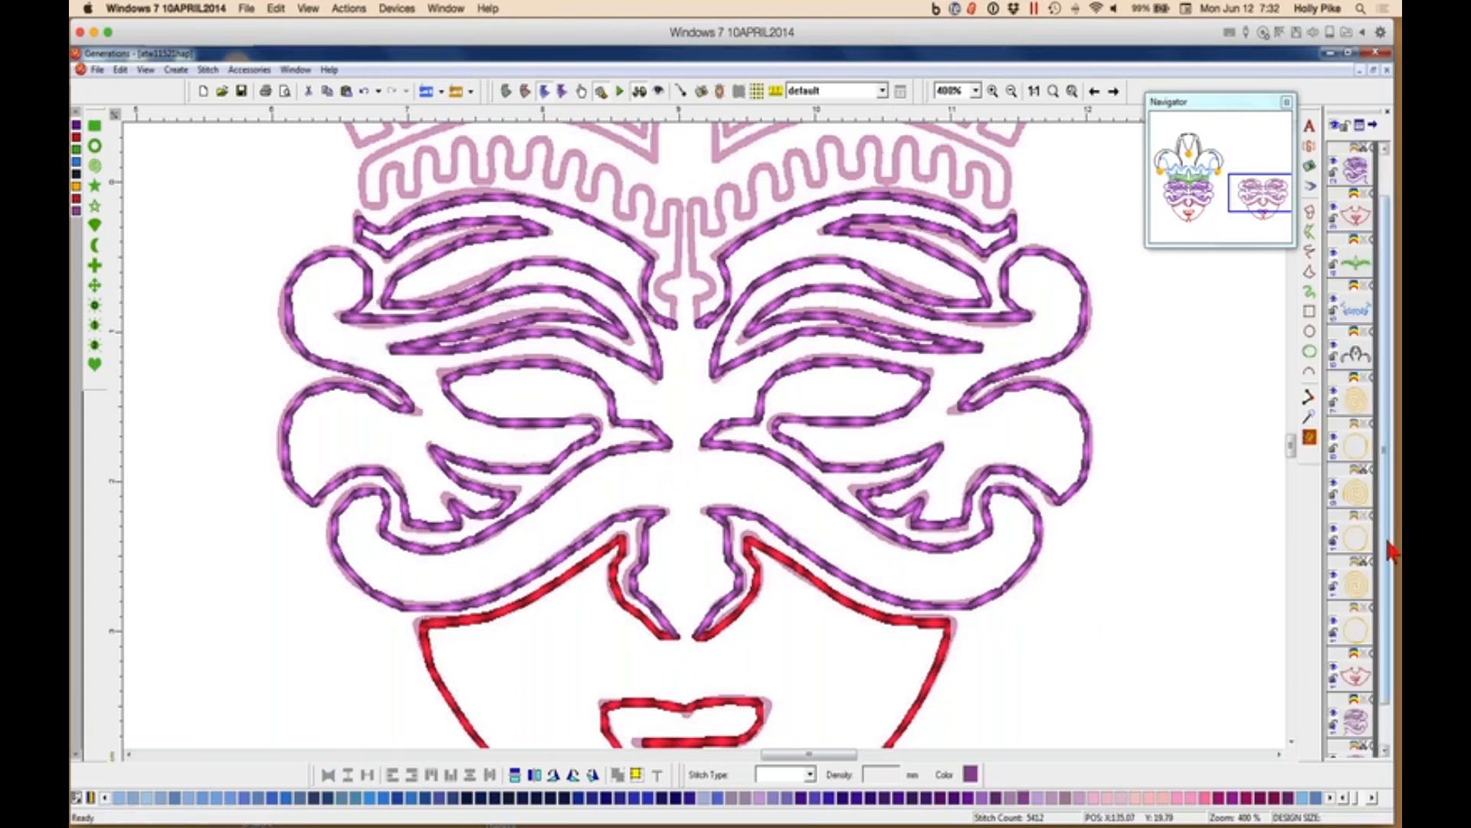
{"action": "scroll", "coordinate": [1389, 548], "scroll_direction": "down", "scroll_amount": 1}
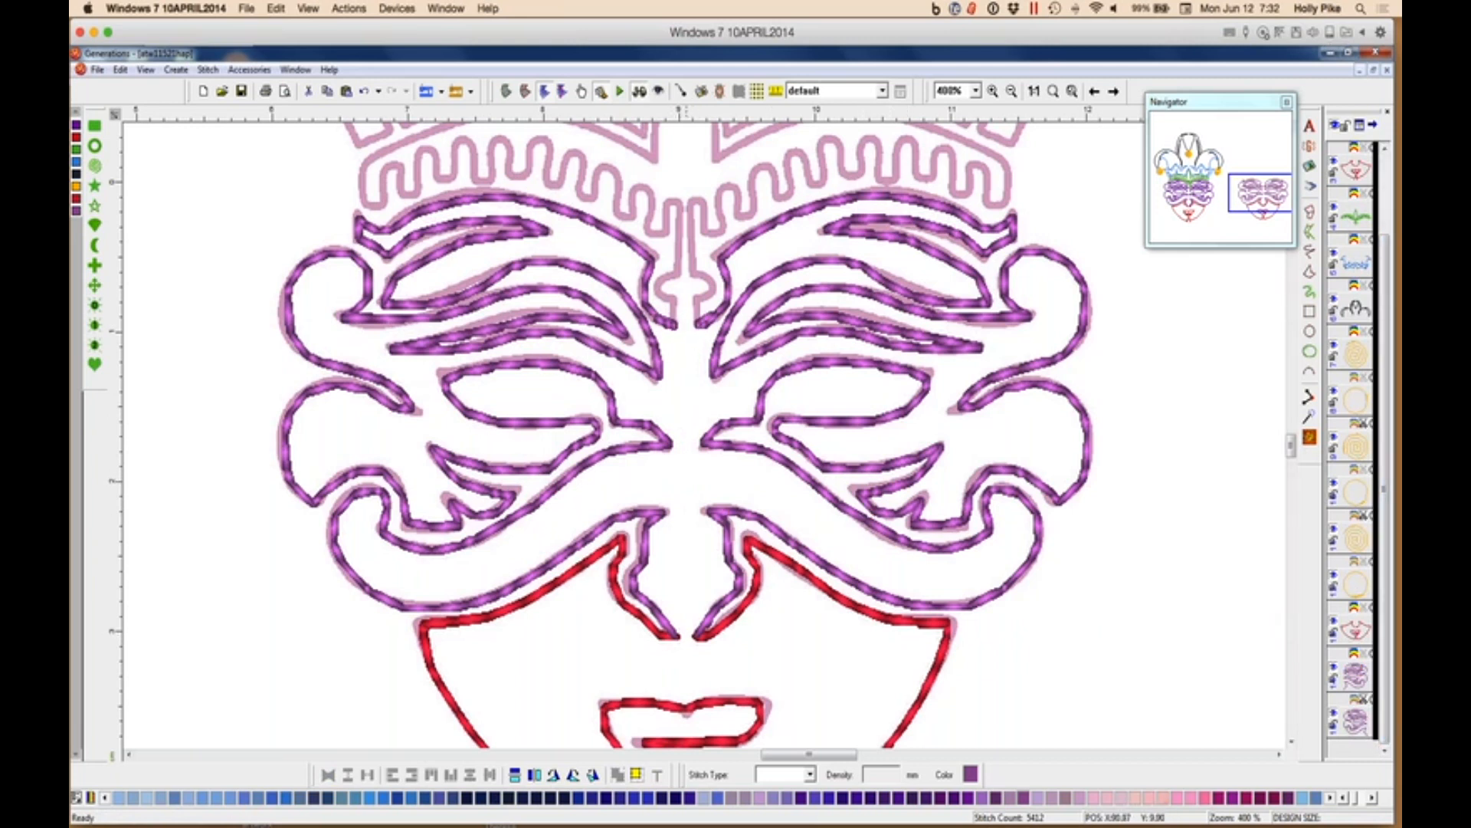
{"action": "left_click_drag", "start_coordinate": [803, 752], "coordinate": [708, 751]}
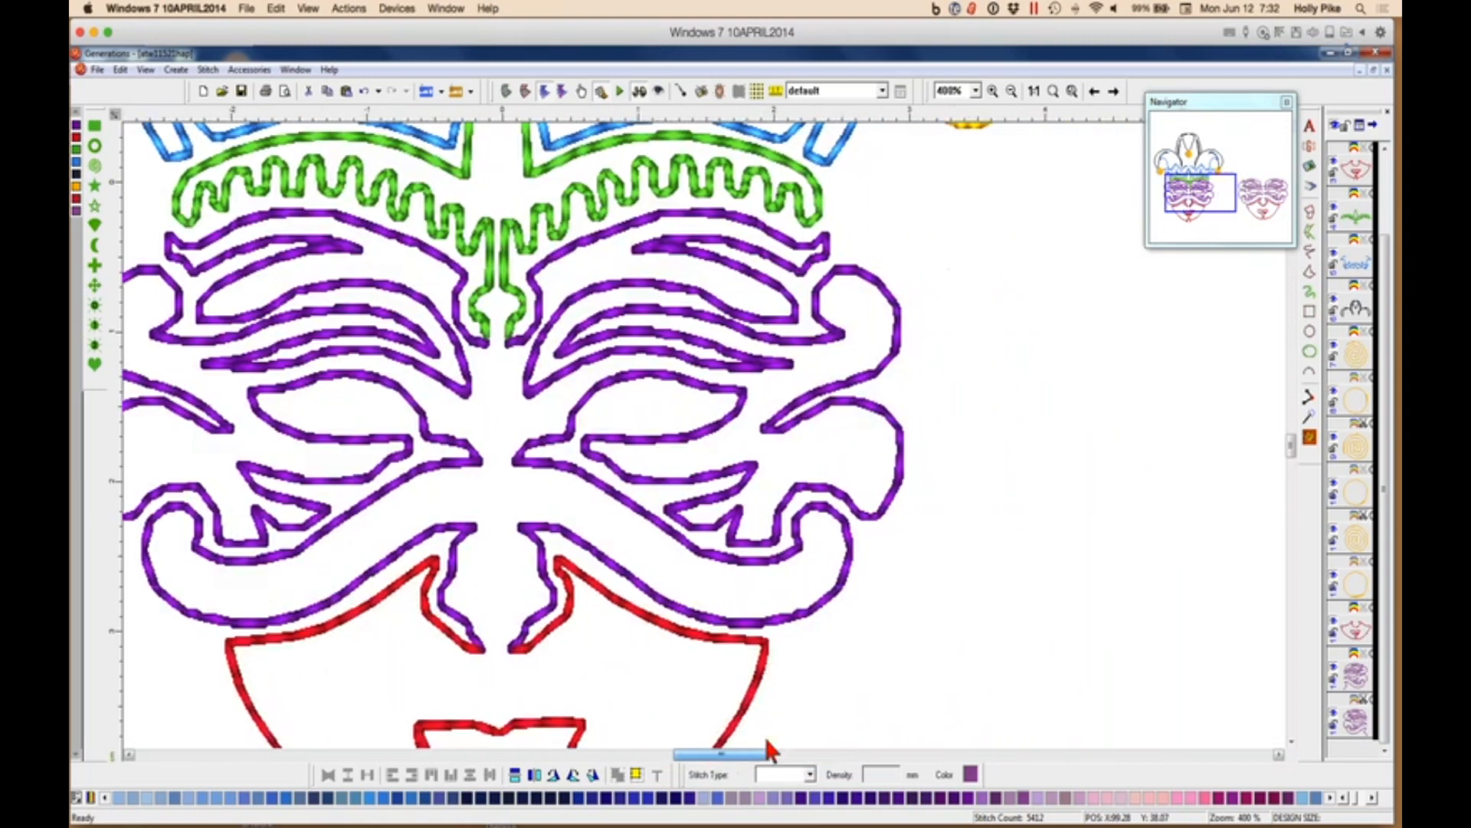
{"action": "left_click", "coordinate": [770, 753]}
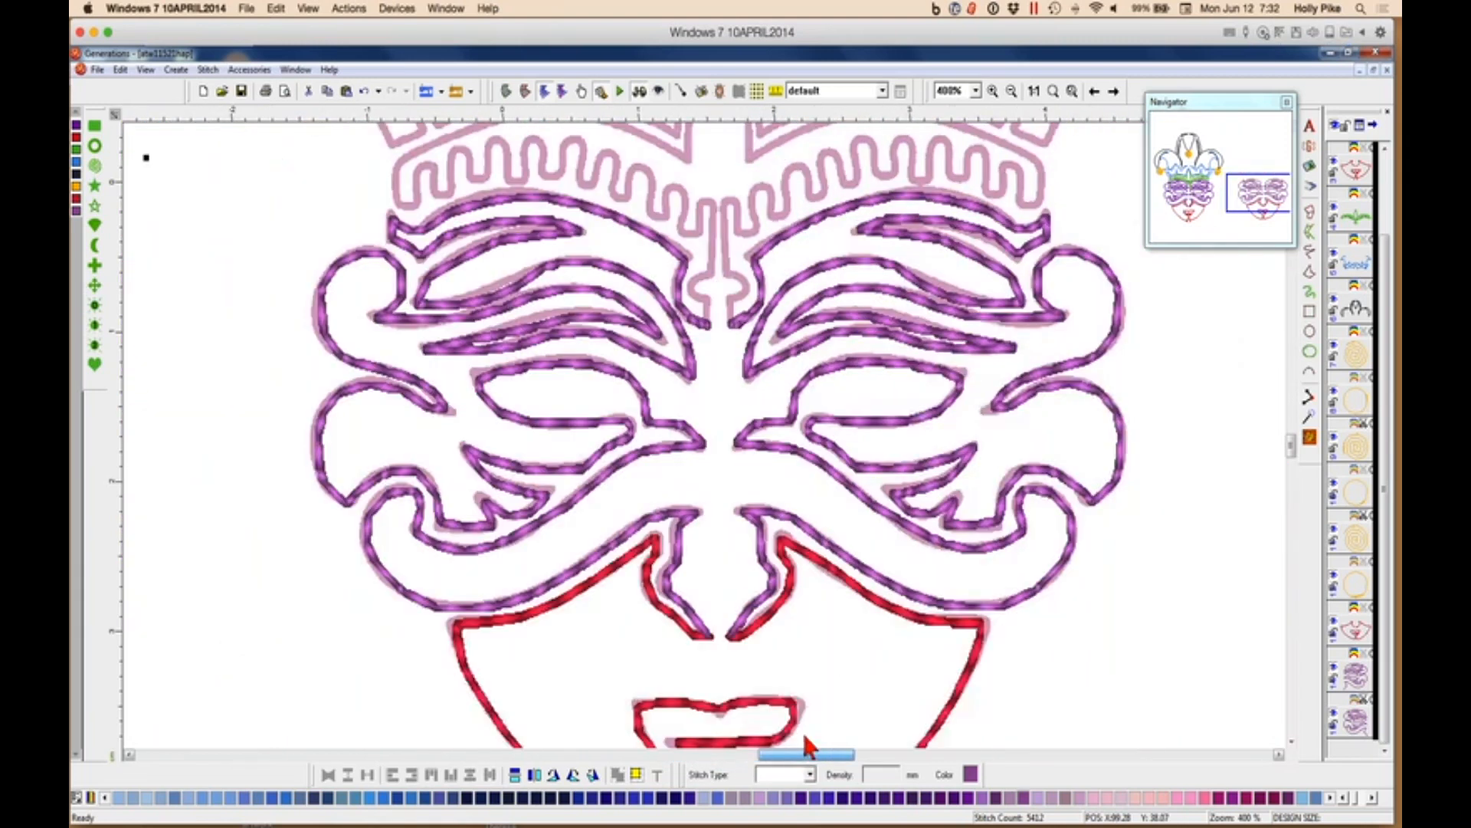
Move the left purple half's start point from the nose to the inner tip of the left brow and regenerate its stitches.
{"action": "left_click", "coordinate": [1367, 673]}
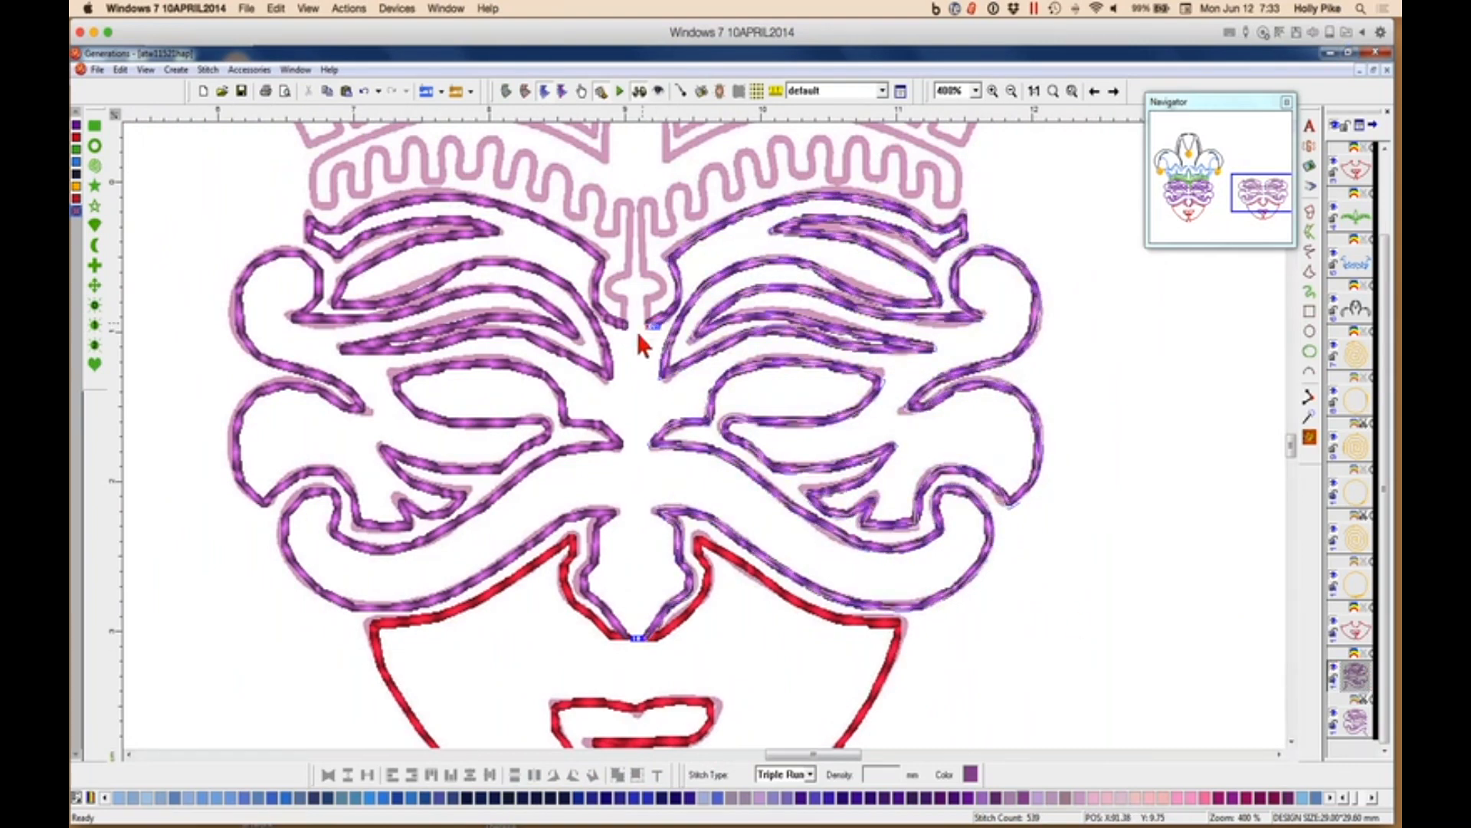
{"action": "left_click", "coordinate": [1355, 724]}
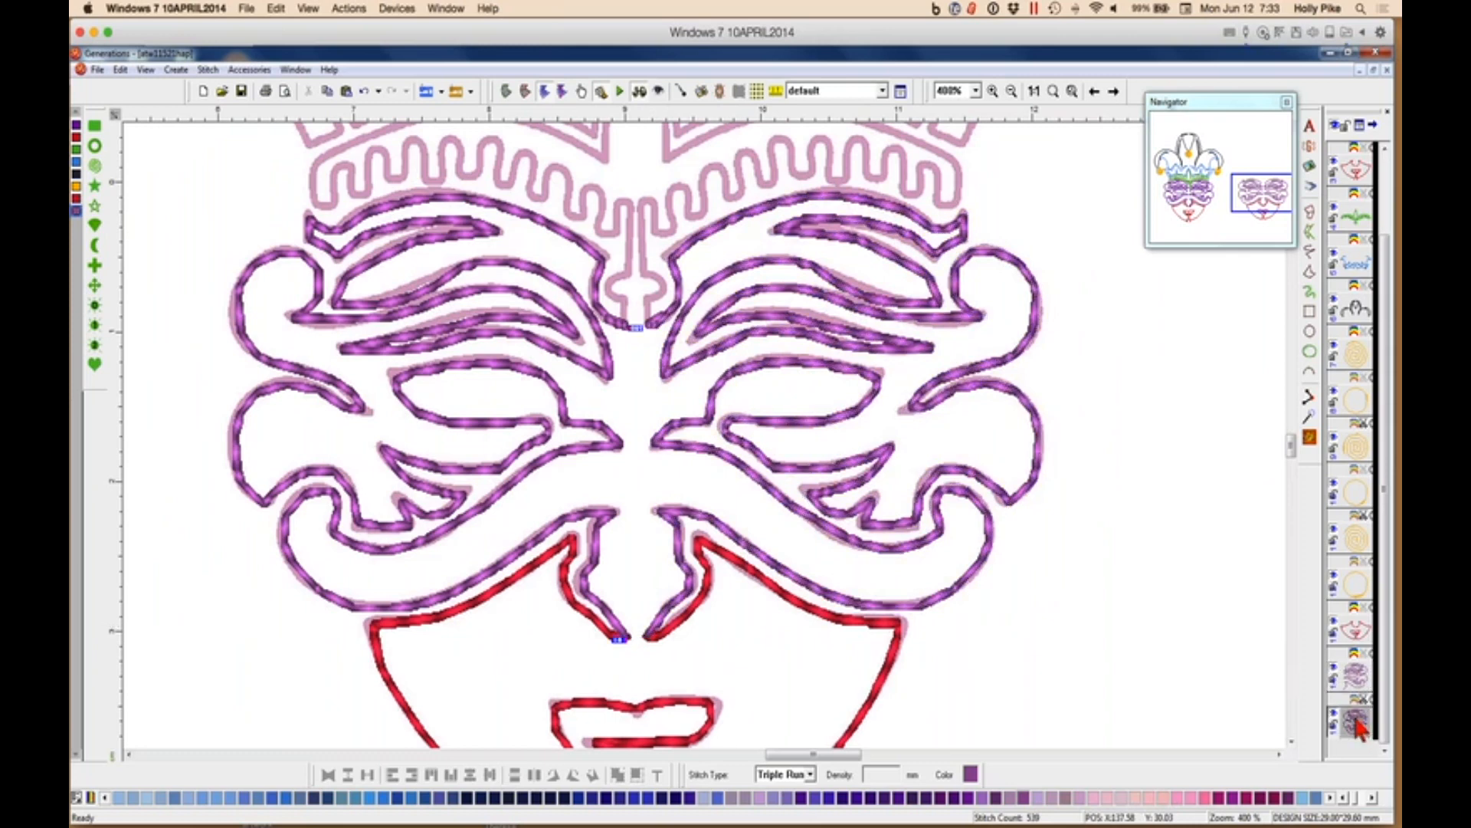
{"action": "left_click_drag", "start_coordinate": [619, 639], "coordinate": [605, 381]}
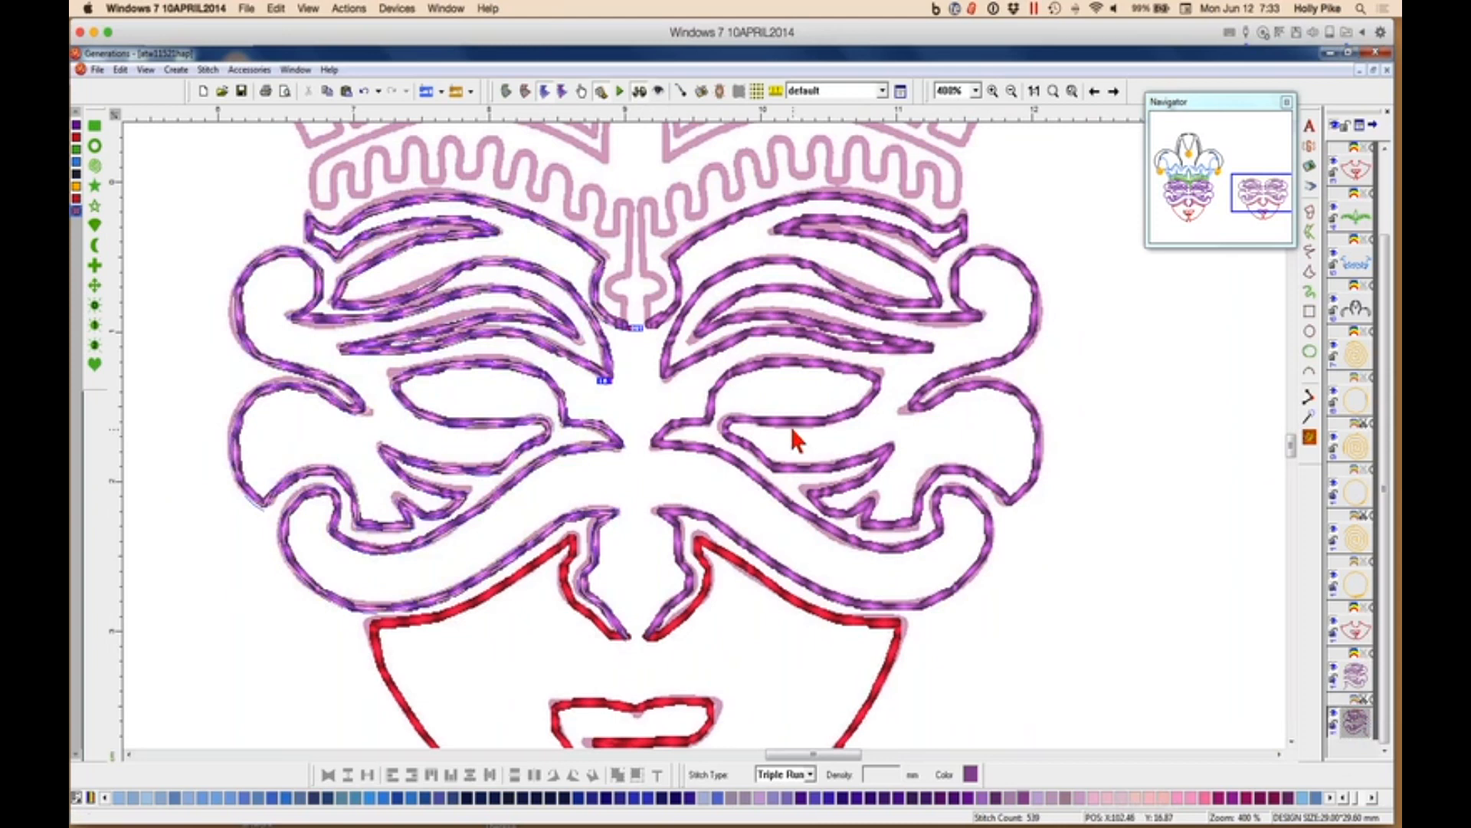
{"action": "left_click", "coordinate": [1309, 437]}
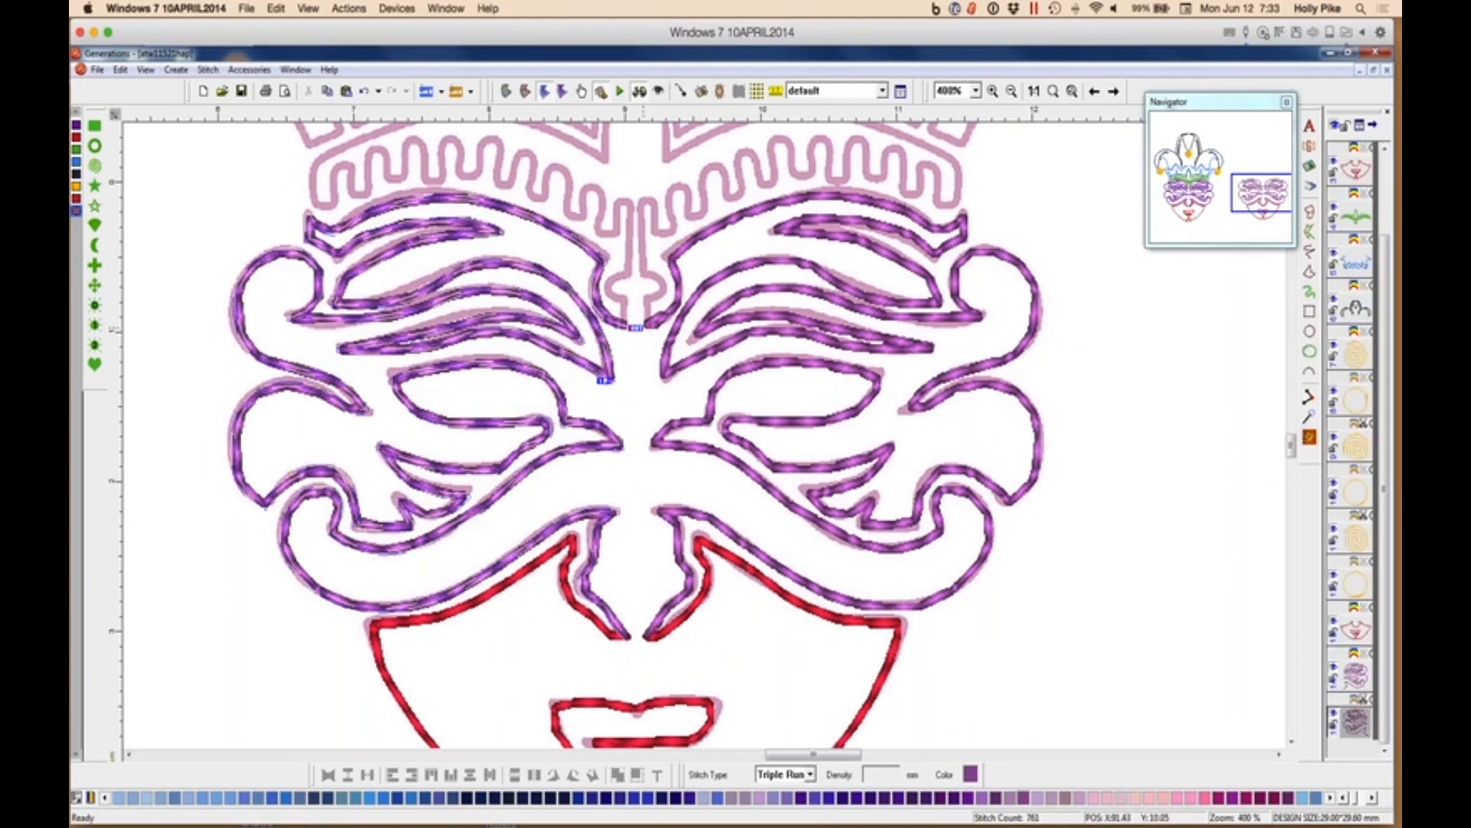
Check where the start and end points lie on the right and left purple halves.
{"action": "left_click", "coordinate": [654, 324]}
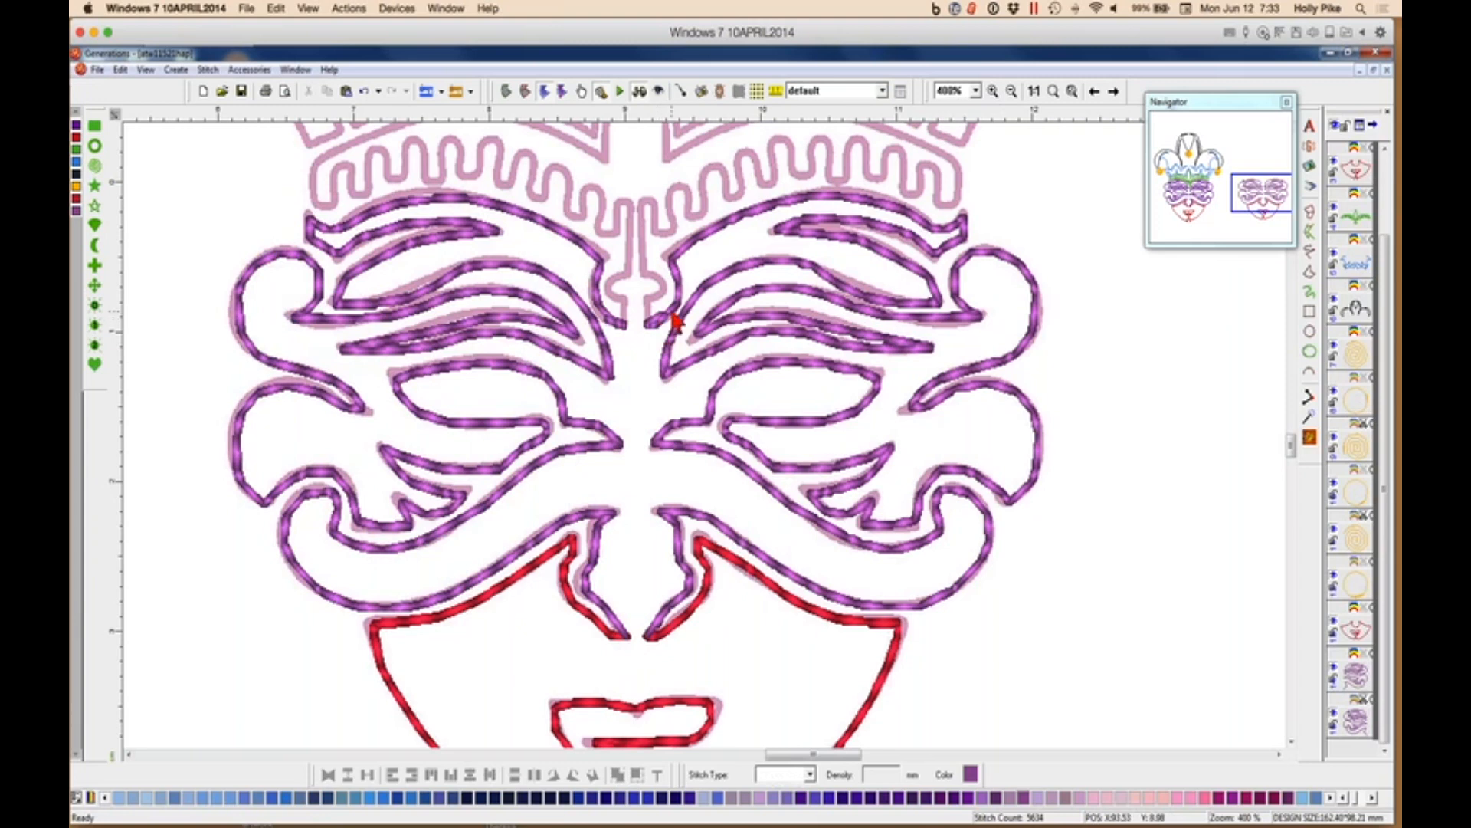
{"action": "left_click", "coordinate": [672, 311]}
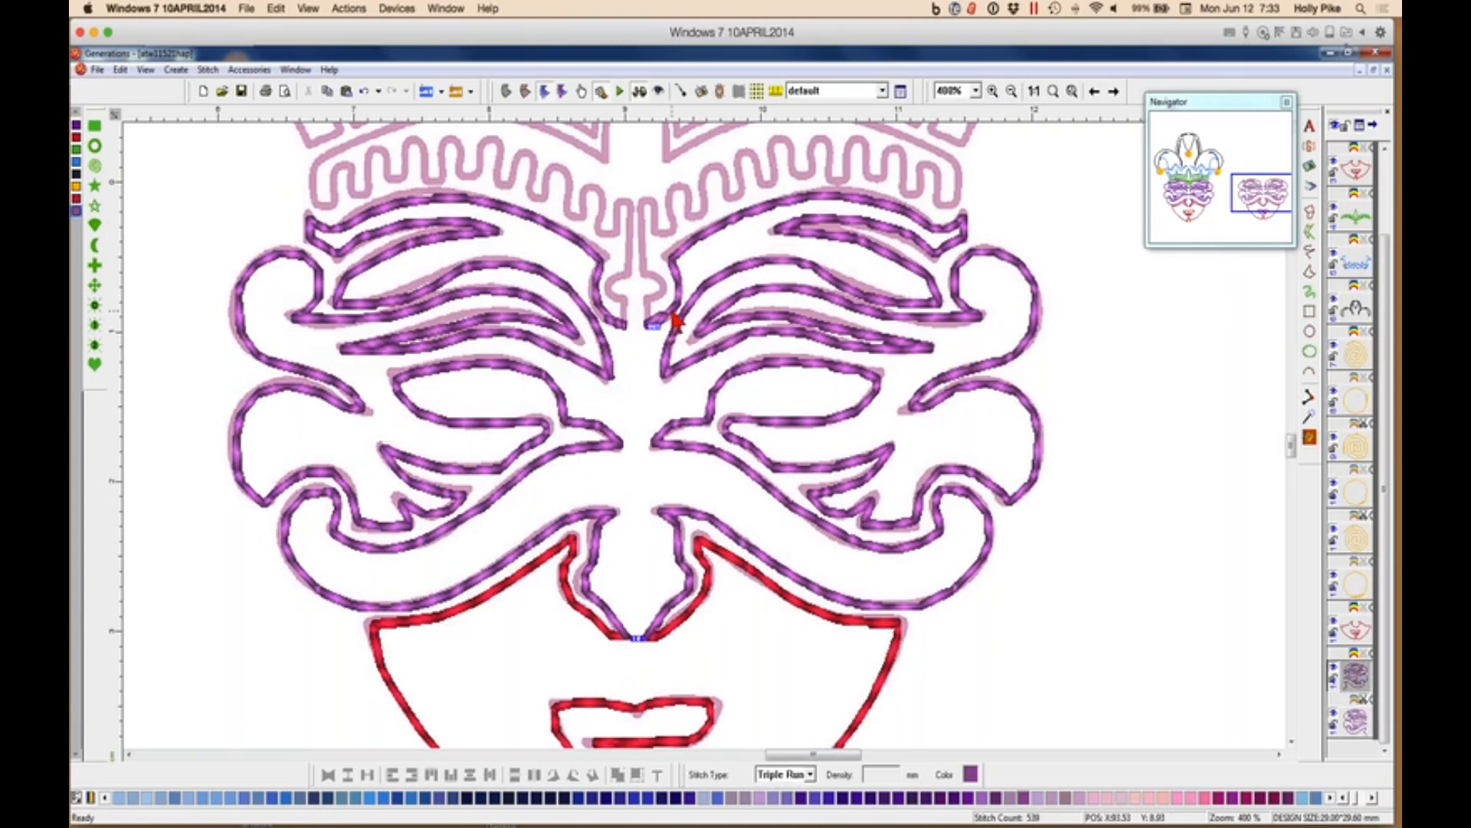
{"action": "left_click", "coordinate": [611, 375]}
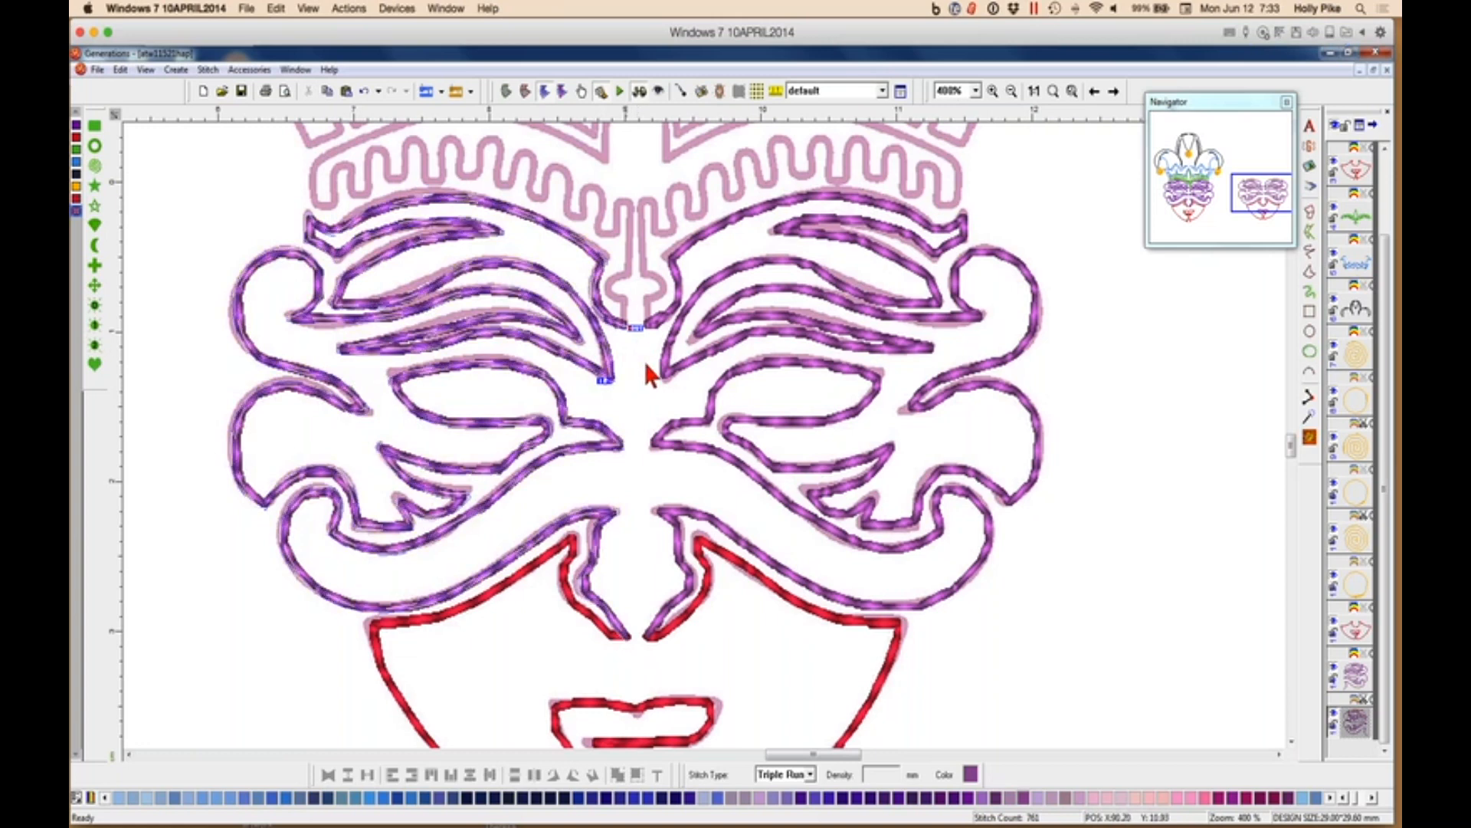
{"action": "left_click", "coordinate": [1356, 676]}
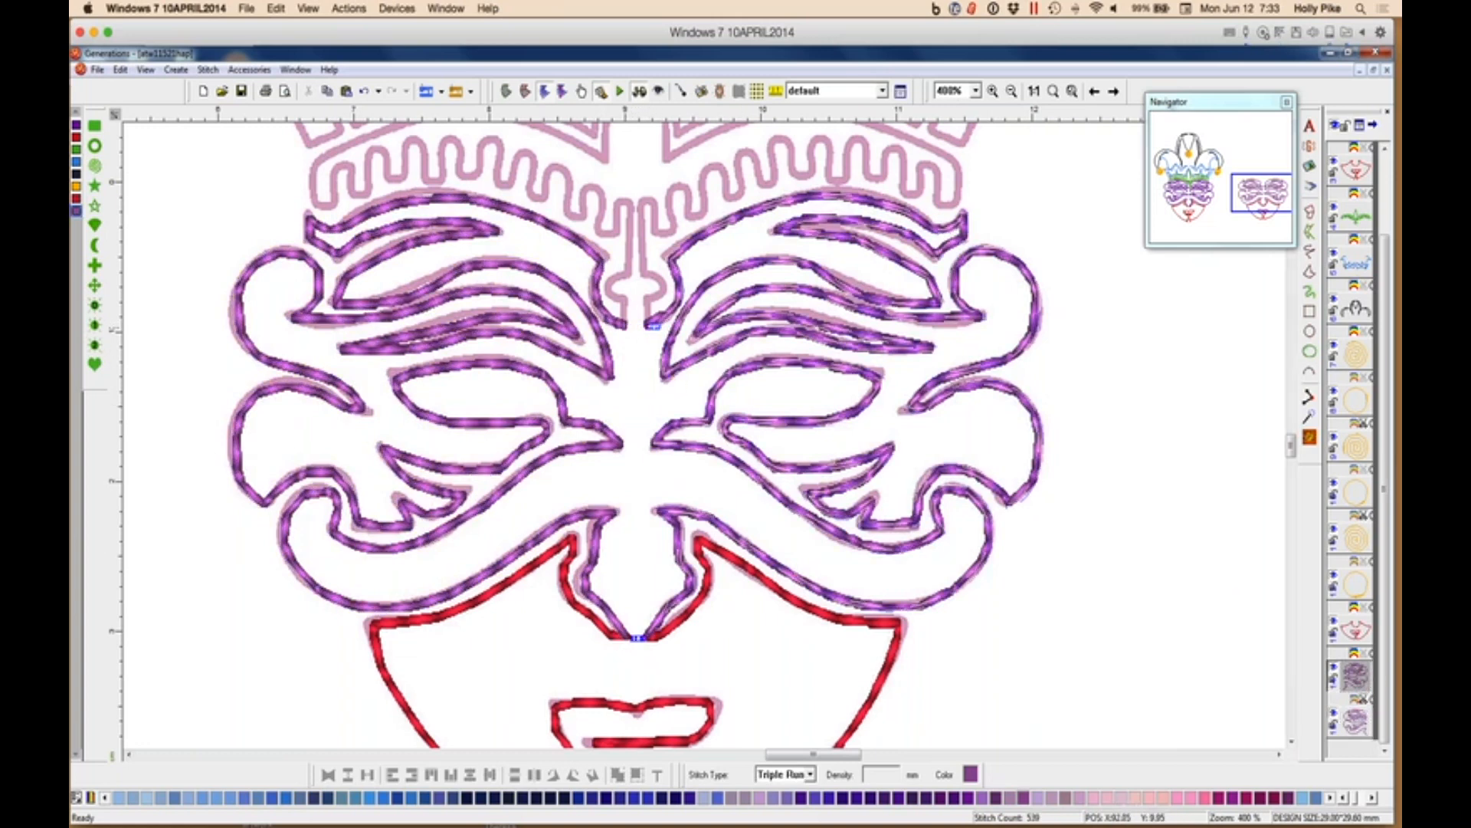
Recheck the start and end points of the left purple half near the inner brow.
{"action": "left_click", "coordinate": [1357, 722]}
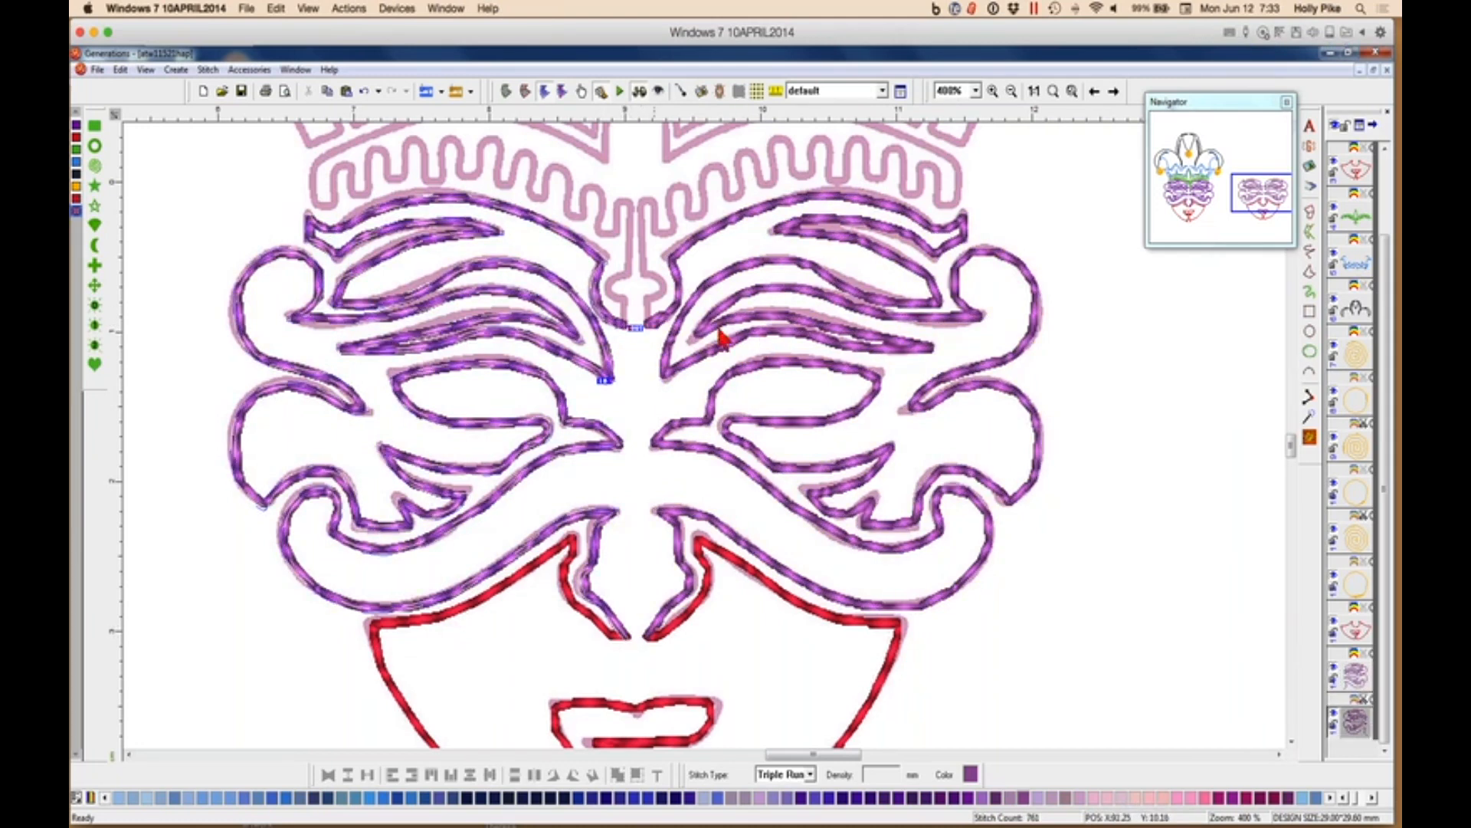
{"action": "left_click", "coordinate": [1142, 594]}
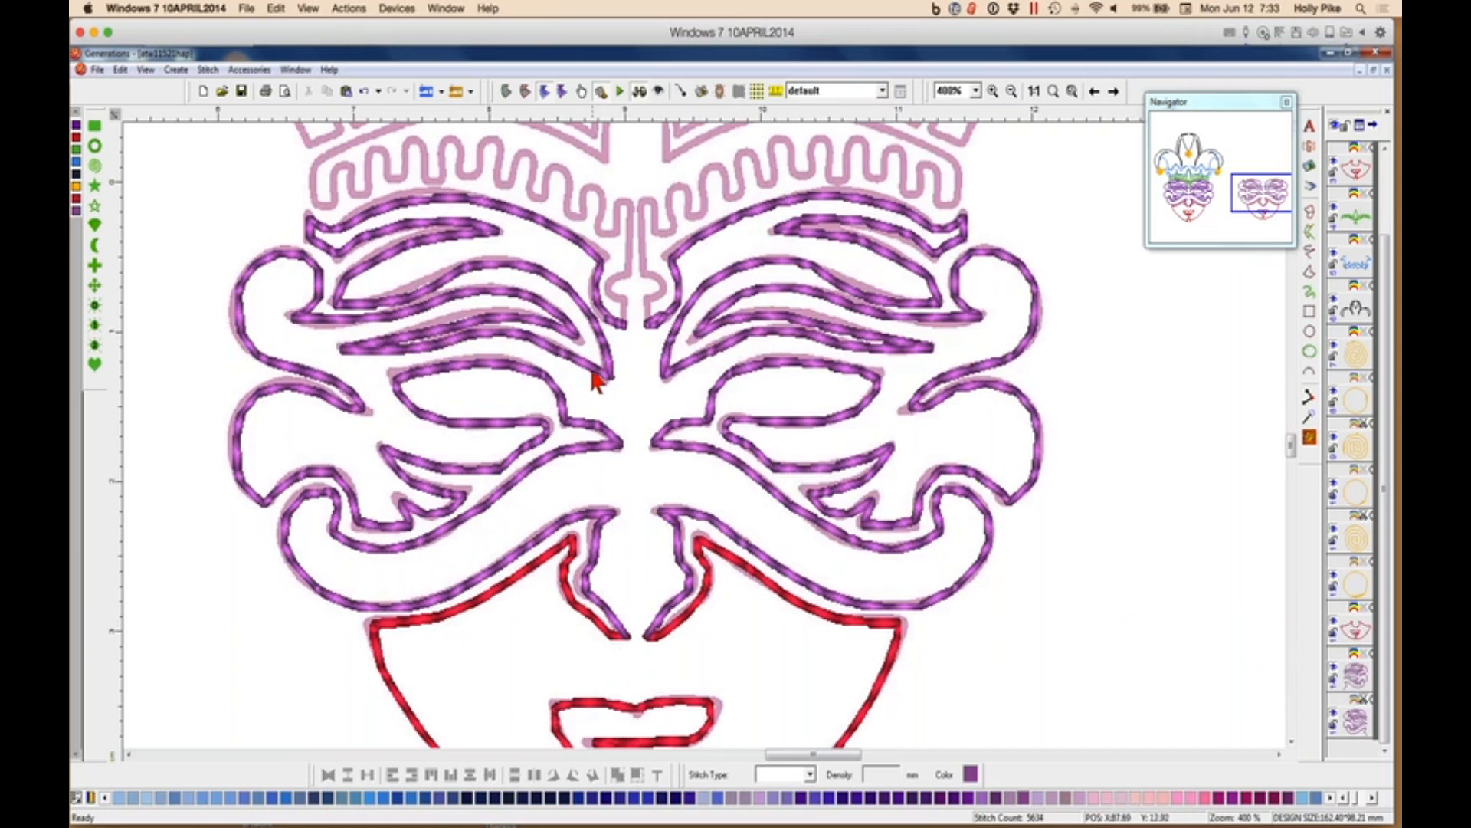
{"action": "left_click", "coordinate": [614, 354]}
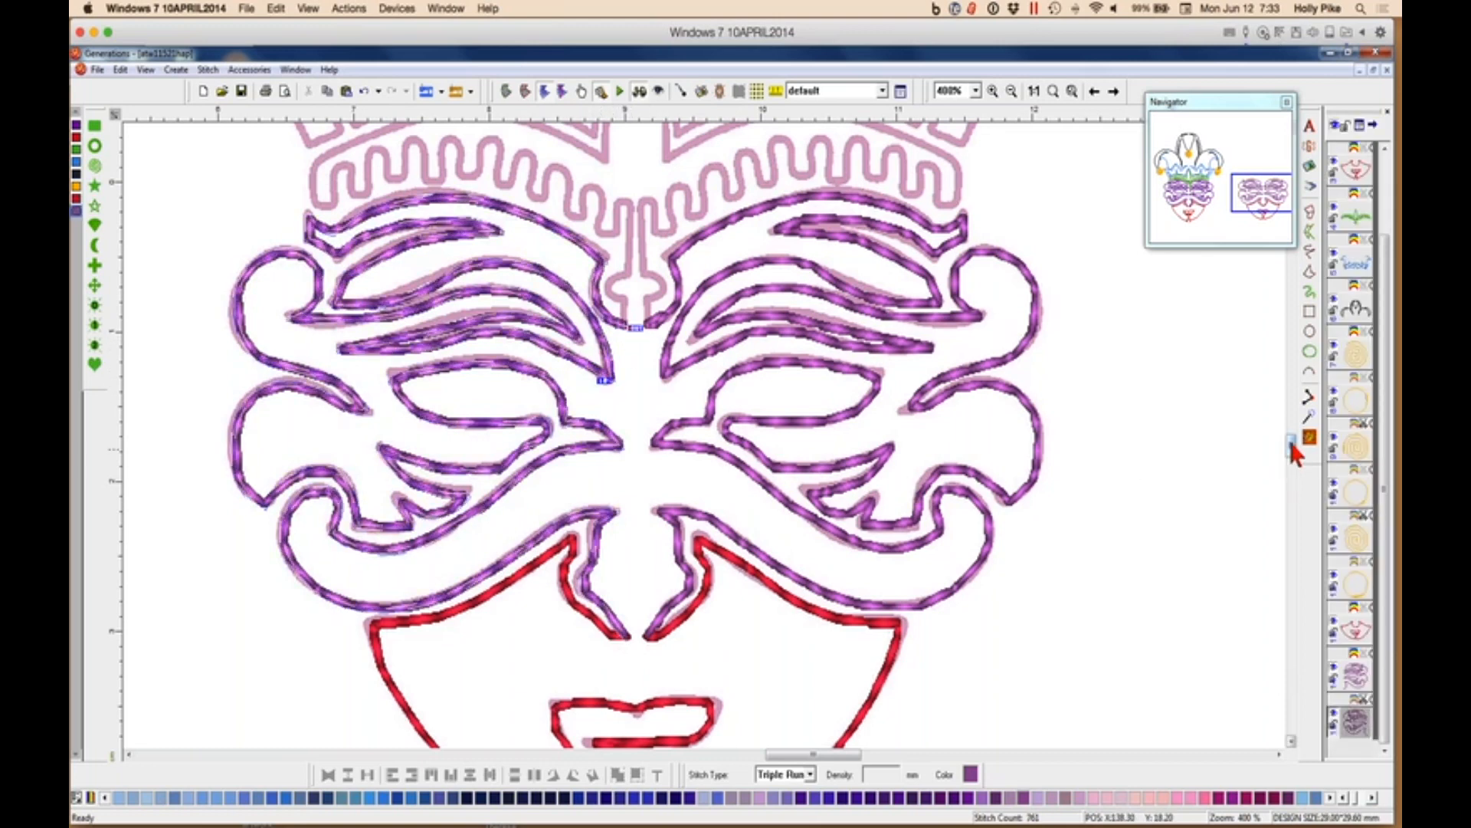
Trace the left half of the ruffled headband and central spike with a green Triple Run freehand line, ending at the spike's tip.
{"action": "scroll", "coordinate": [1295, 449], "scroll_direction": "up", "scroll_amount": 1}
{"action": "scroll", "coordinate": [1295, 451], "scroll_direction": "up", "scroll_amount": 6}
{"action": "scroll", "coordinate": [1135, 470], "scroll_direction": "down", "scroll_amount": 1}
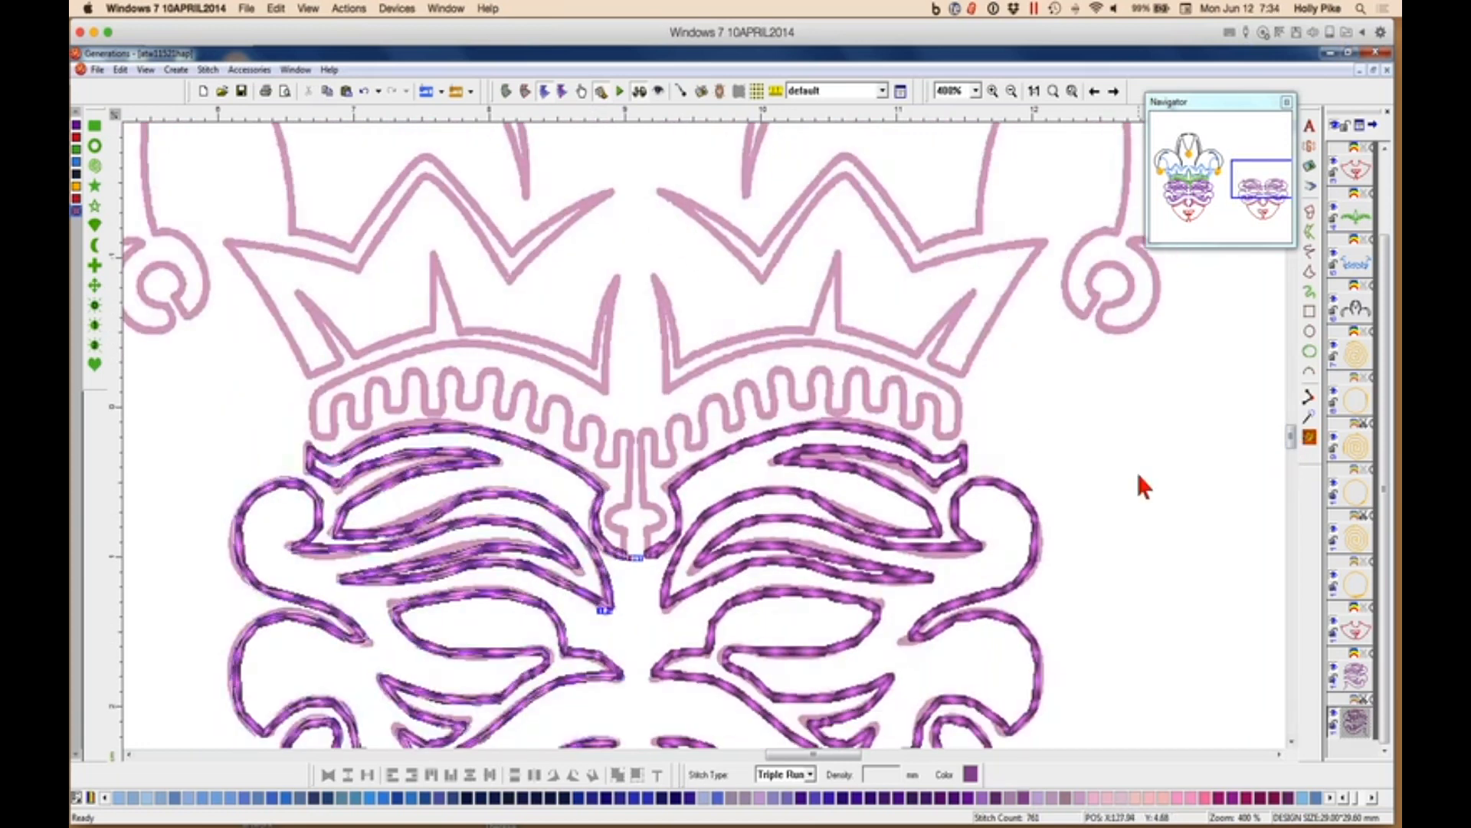
{"action": "left_click", "coordinate": [1135, 470]}
{"action": "left_click", "coordinate": [1371, 798]}
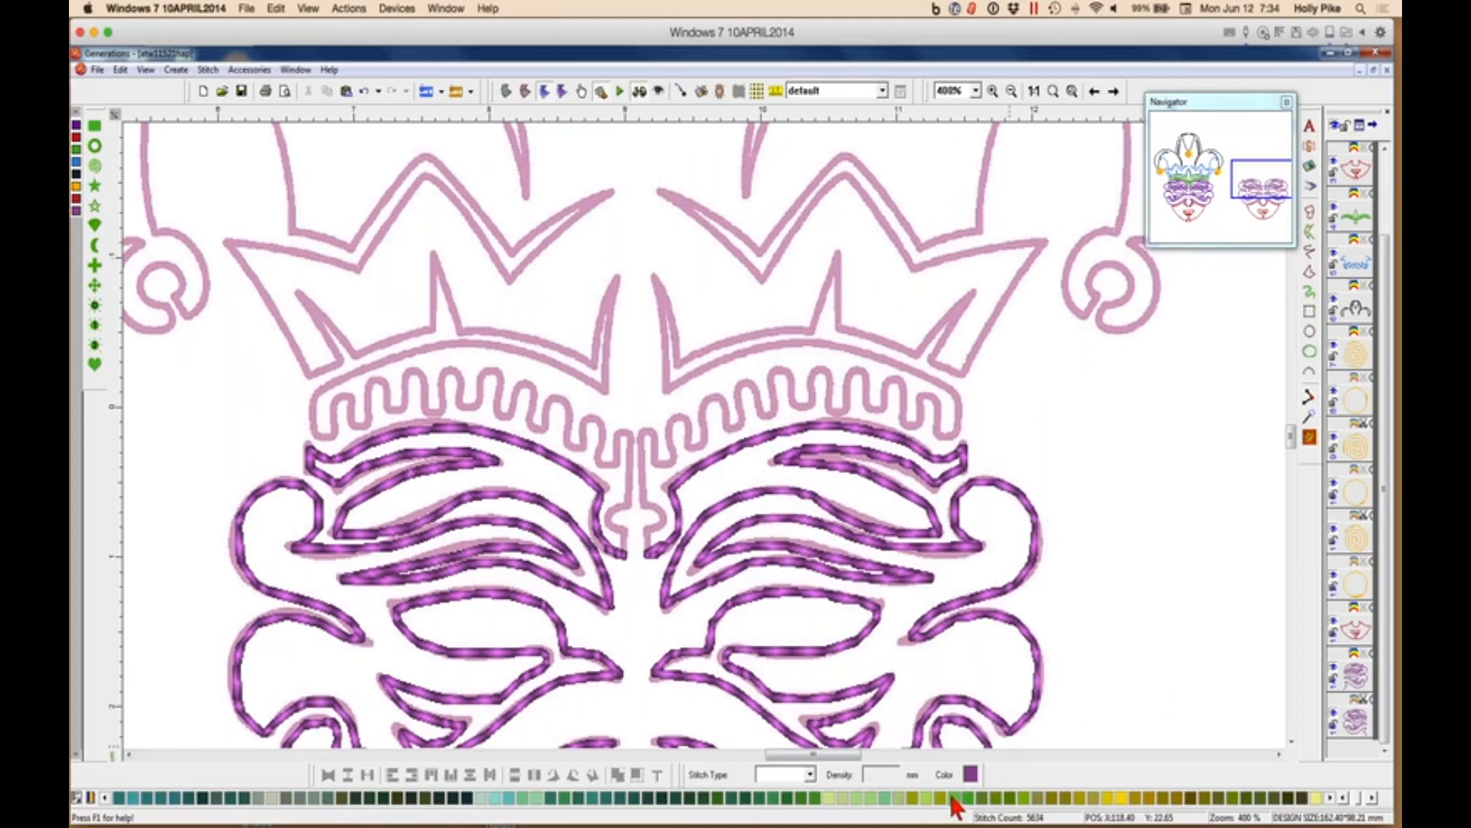
{"action": "left_click", "coordinate": [952, 797]}
{"action": "left_click", "coordinate": [1310, 257]}
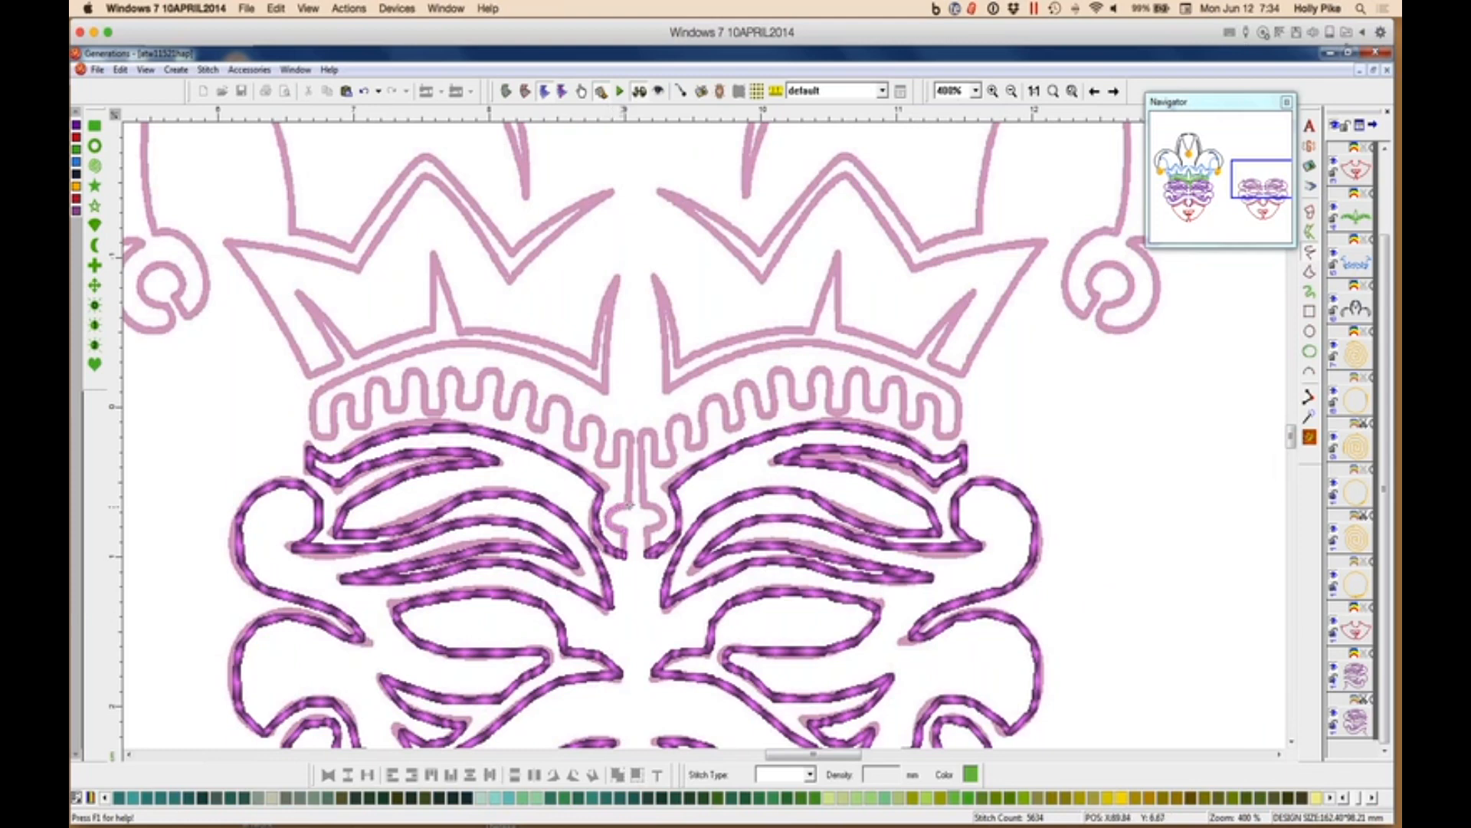
{"action": "left_click", "coordinate": [629, 505]}
{"action": "left_click", "coordinate": [619, 275]}
{"action": "right_click", "coordinate": [637, 236]}
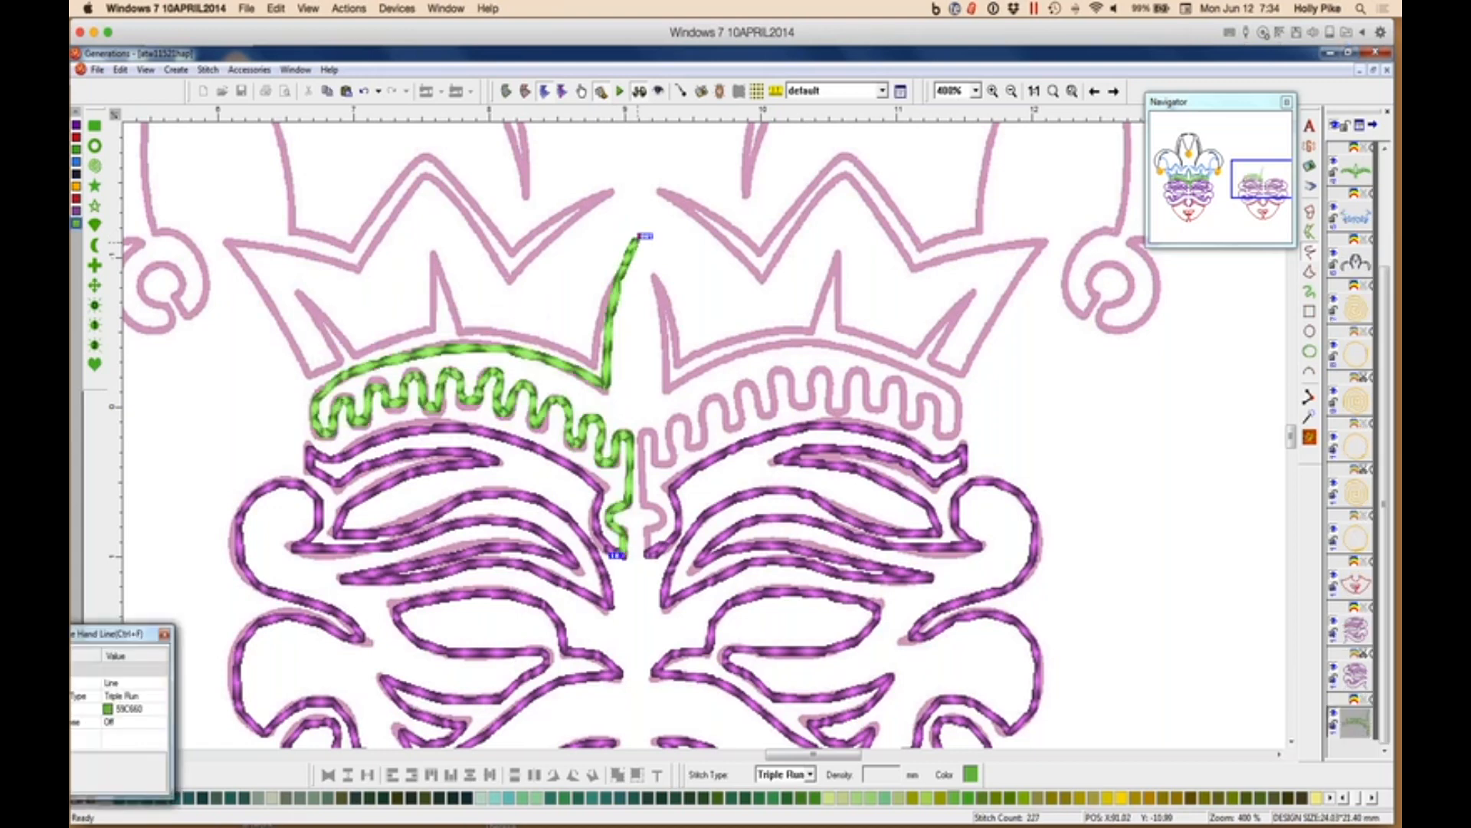
{"action": "key", "text": "Escape"}
Duplicate the green headband half, mirror it horizontally, align it with the right side of the template and regenerate the stitches.
{"action": "left_click", "coordinate": [327, 91]}
{"action": "left_click", "coordinate": [346, 91]}
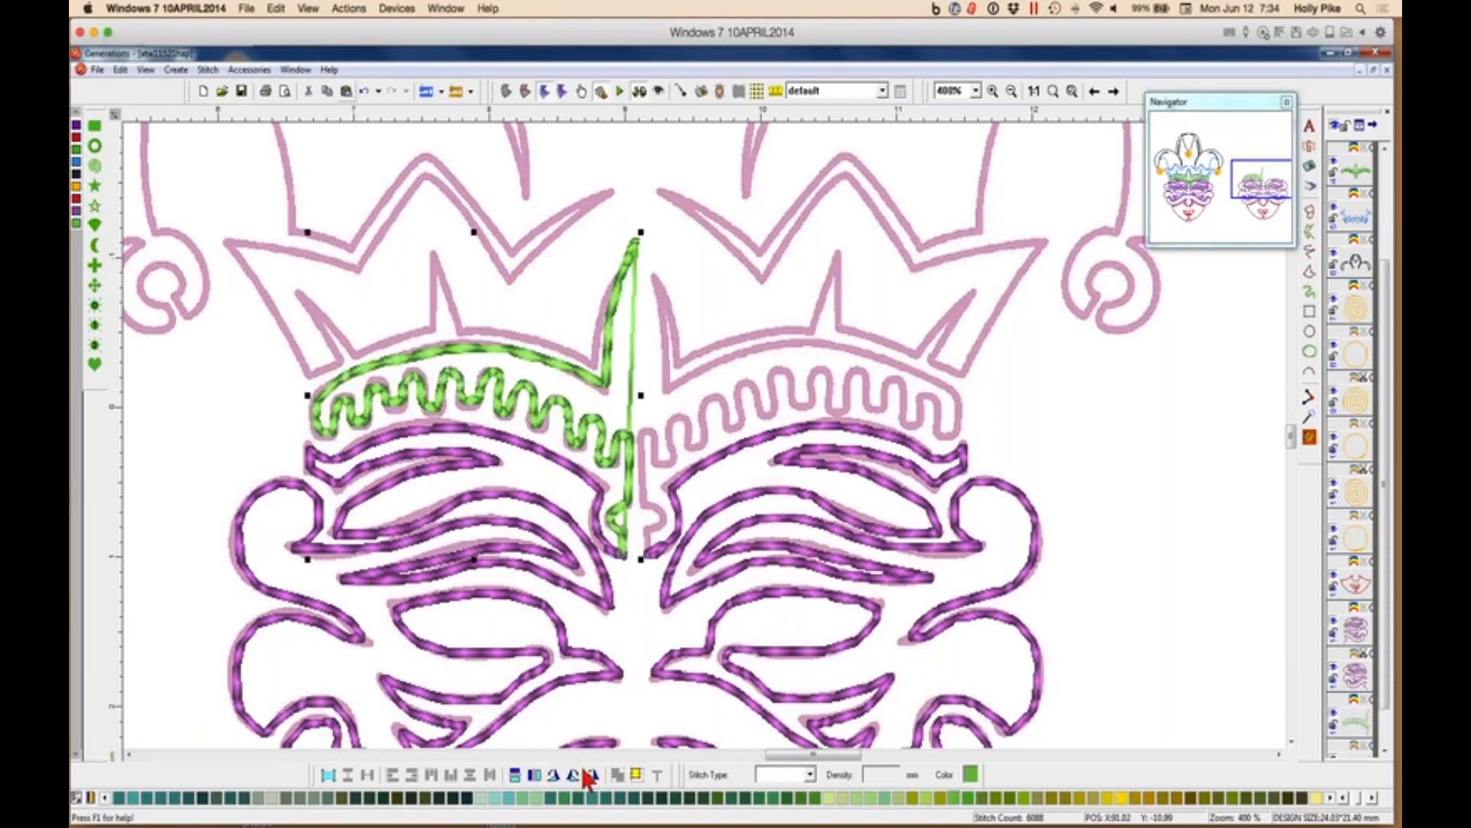
{"action": "left_click", "coordinate": [535, 775]}
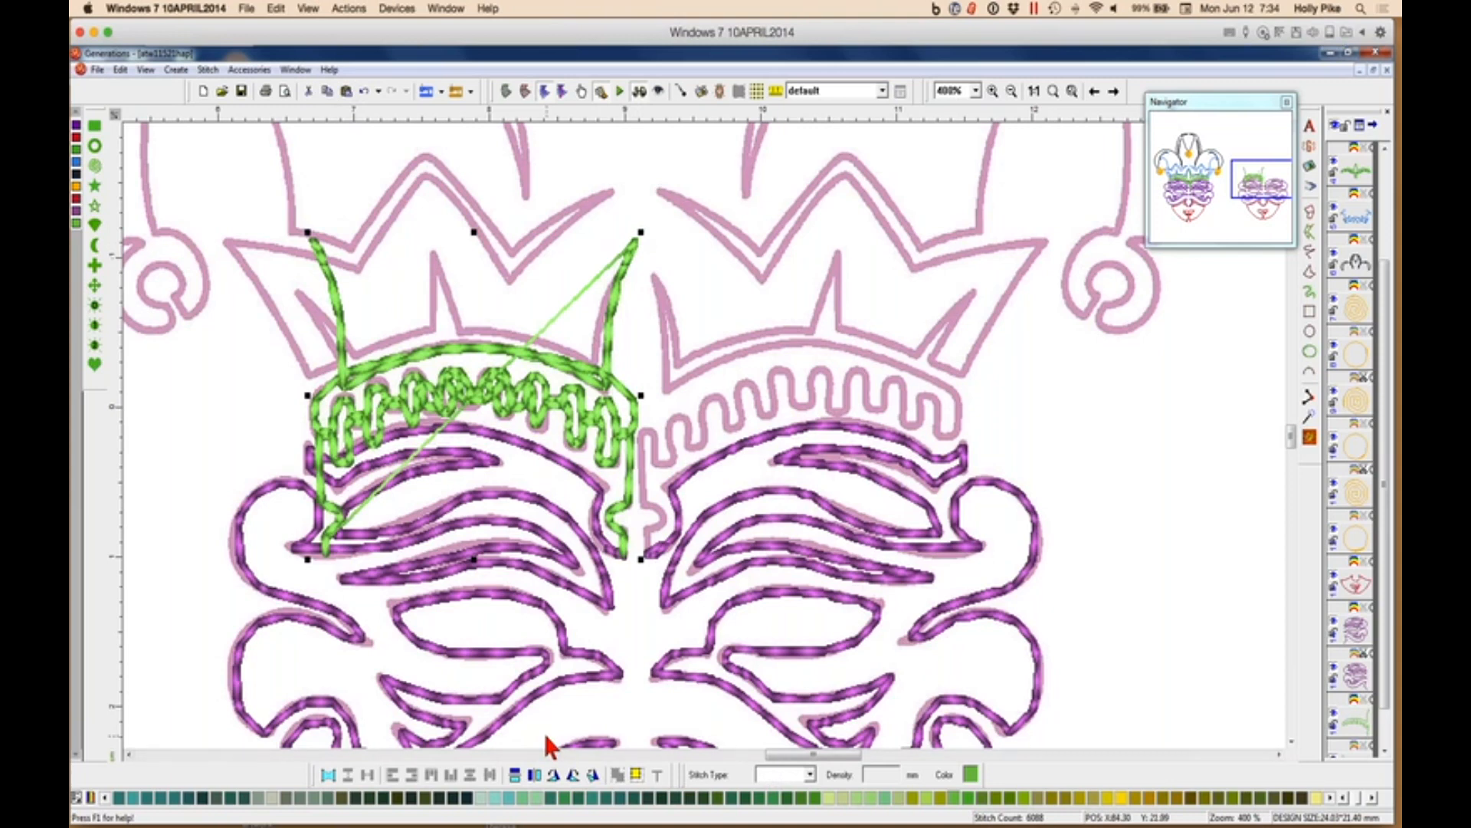
{"action": "left_click_drag", "start_coordinate": [526, 400], "coordinate": [846, 390]}
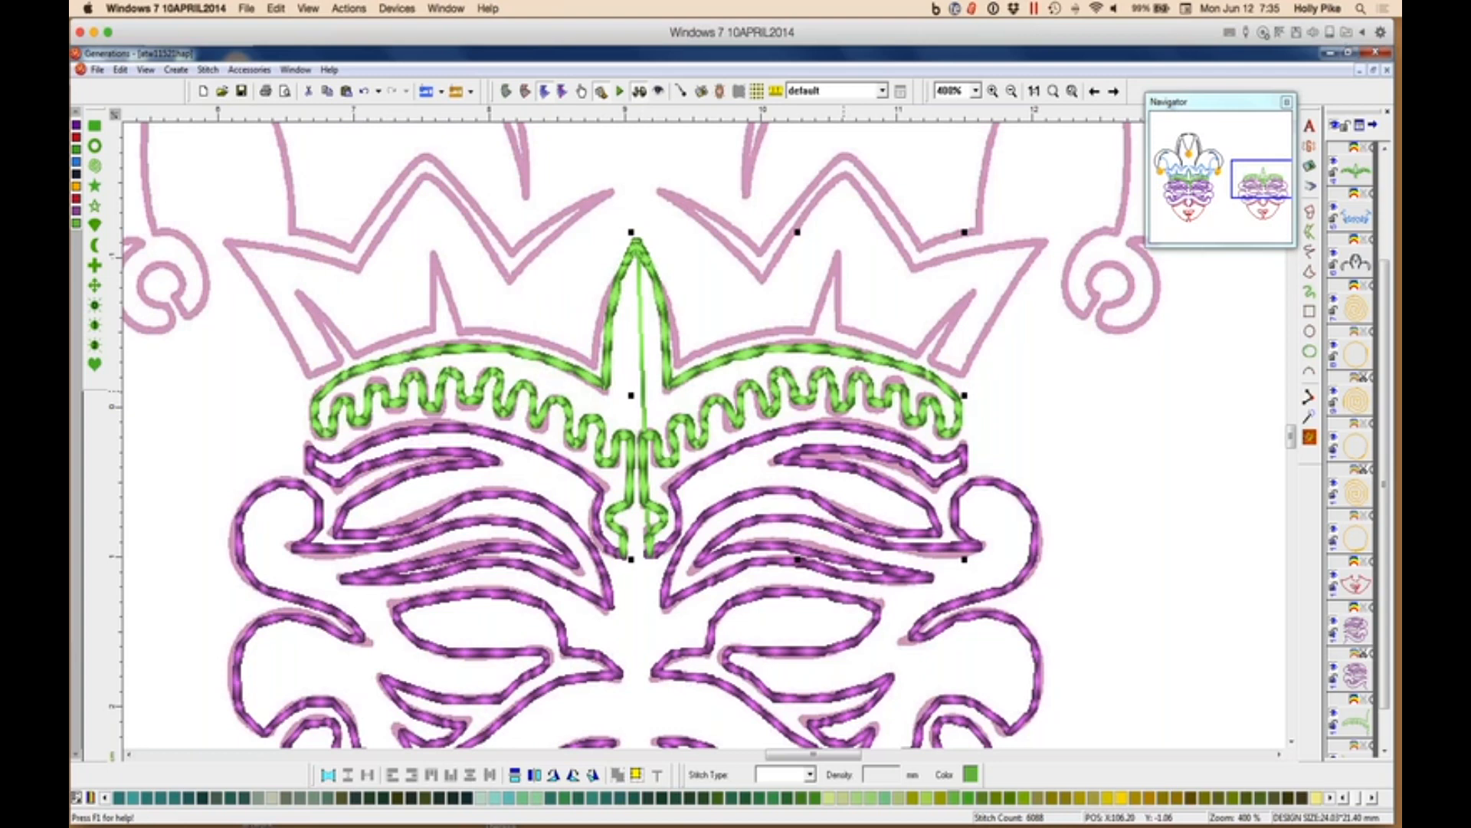
{"action": "left_click_drag", "start_coordinate": [797, 396], "coordinate": [799, 397]}
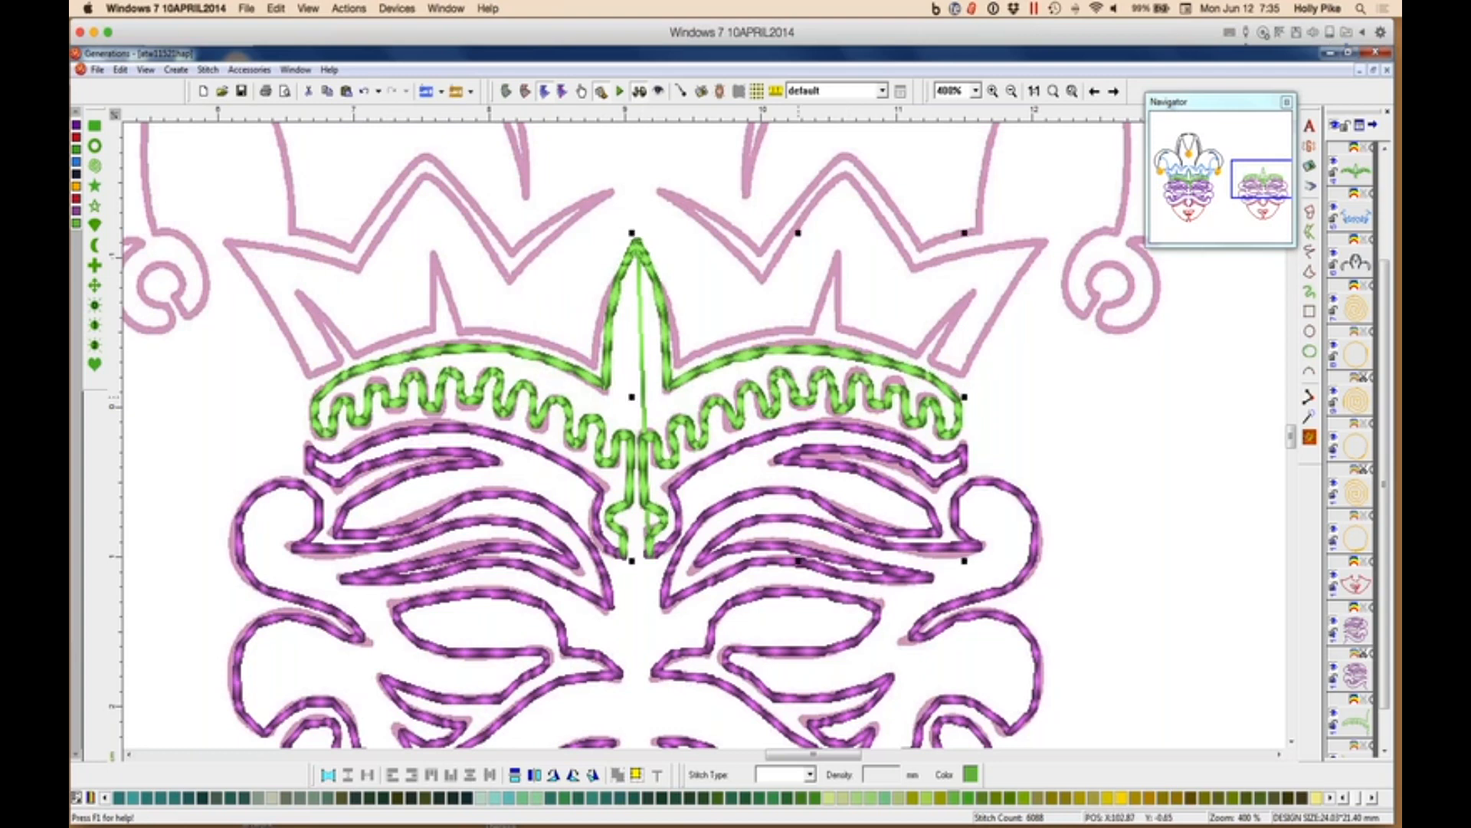
{"action": "left_click", "coordinate": [1310, 438]}
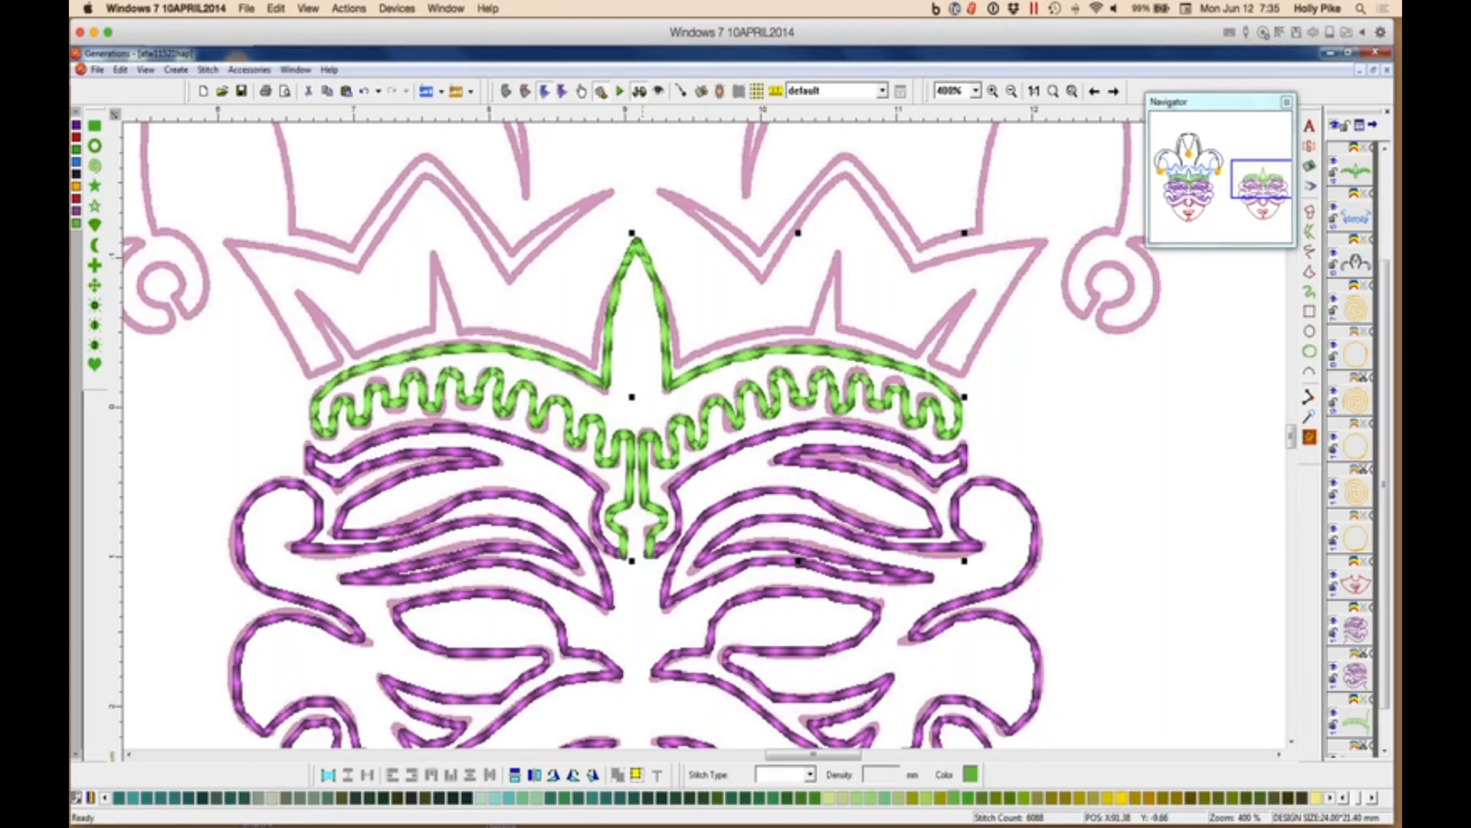
Select both green headband halves and join them into a single outline.
{"action": "scroll", "coordinate": [1360, 690], "scroll_direction": "down", "scroll_amount": 1}
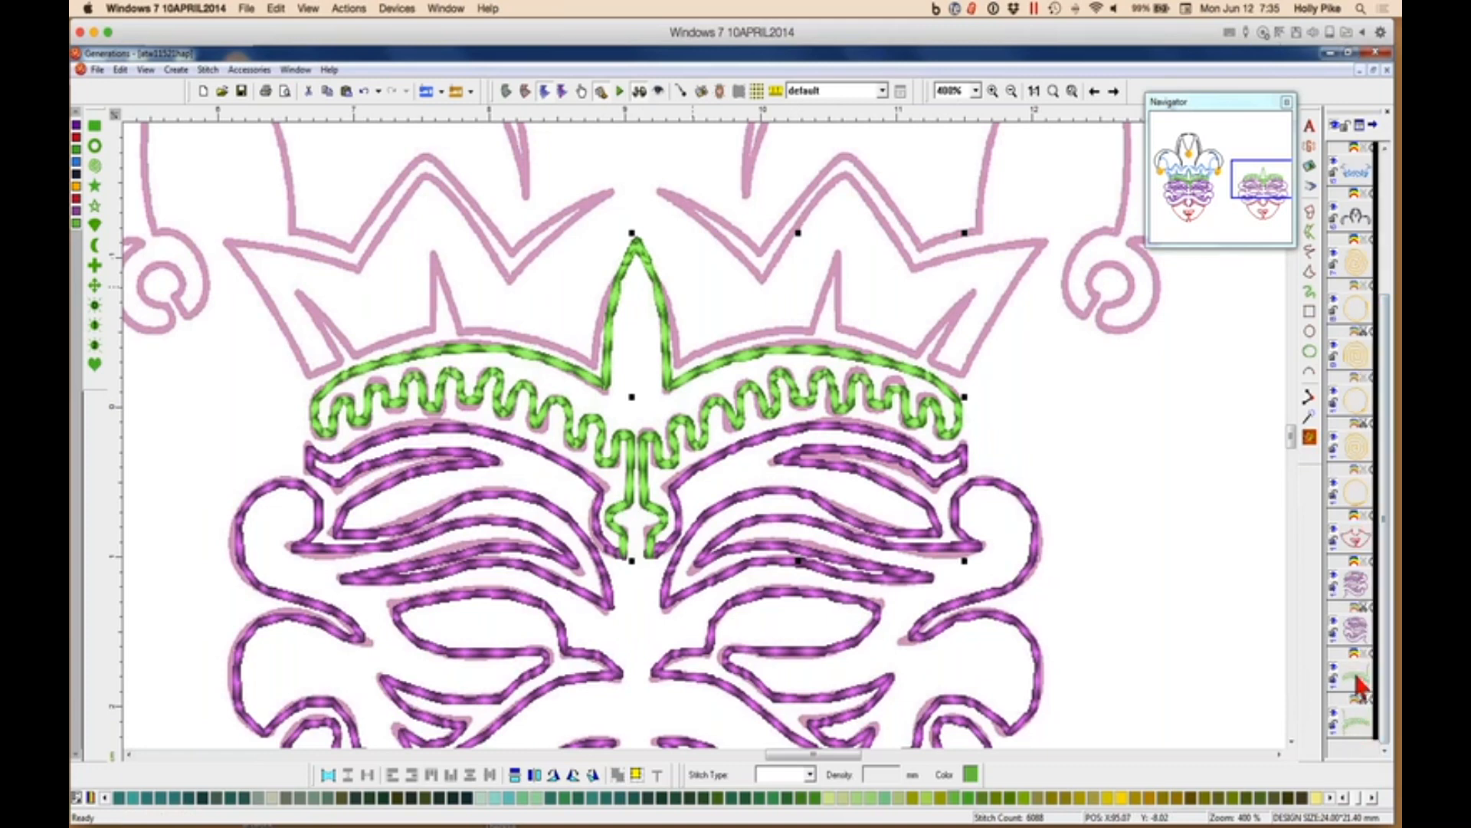
{"action": "left_click", "coordinate": [1355, 721]}
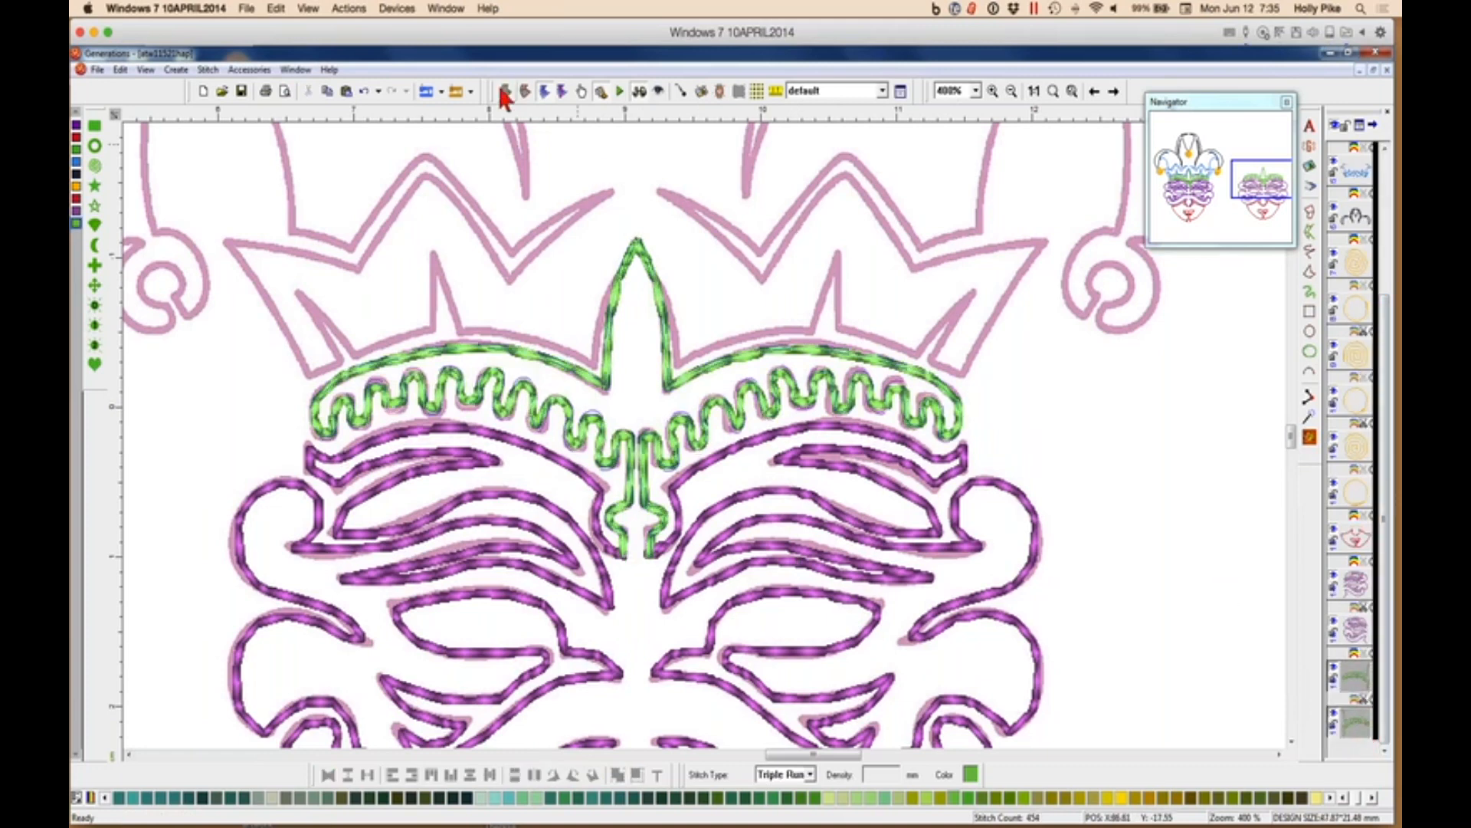
{"action": "left_click", "coordinate": [507, 93]}
{"action": "right_click", "coordinate": [666, 393]}
{"action": "left_click", "coordinate": [734, 528]}
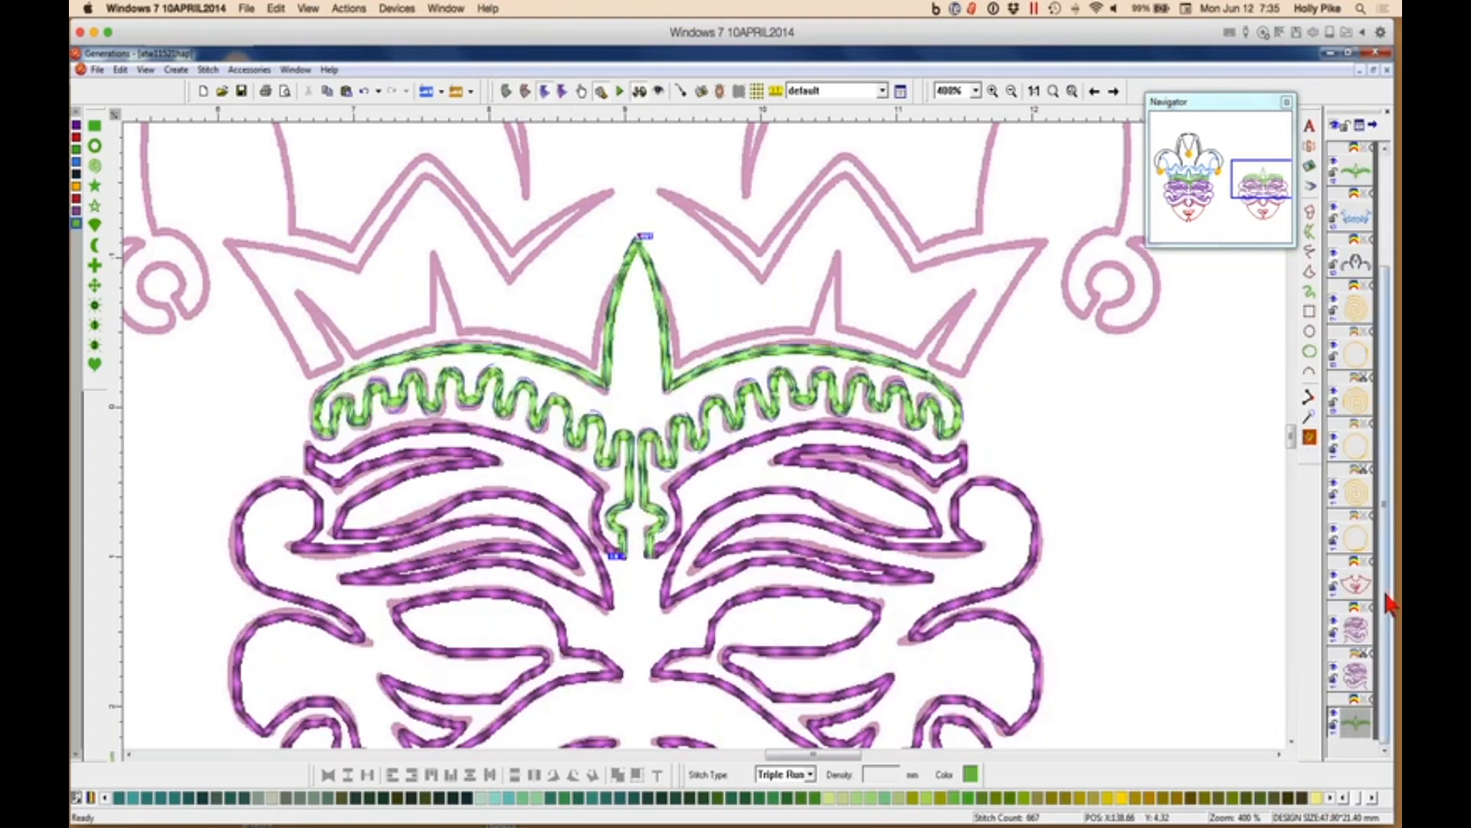
{"action": "left_click", "coordinate": [1105, 477]}
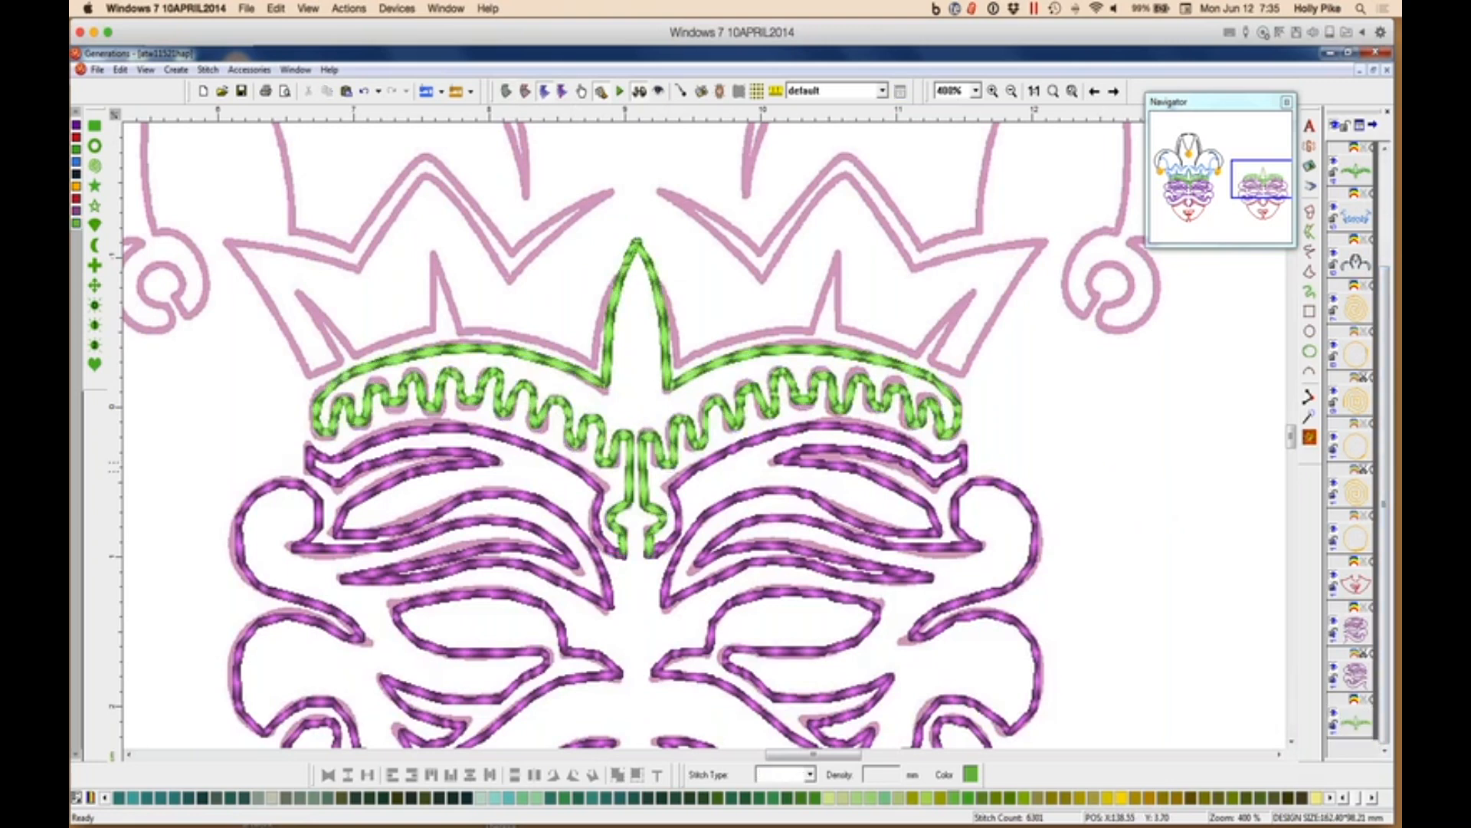
Compare the template's collar above the green headband with the blue collar of the finished design.
{"action": "scroll", "coordinate": [1295, 445], "scroll_direction": "up", "scroll_amount": 5}
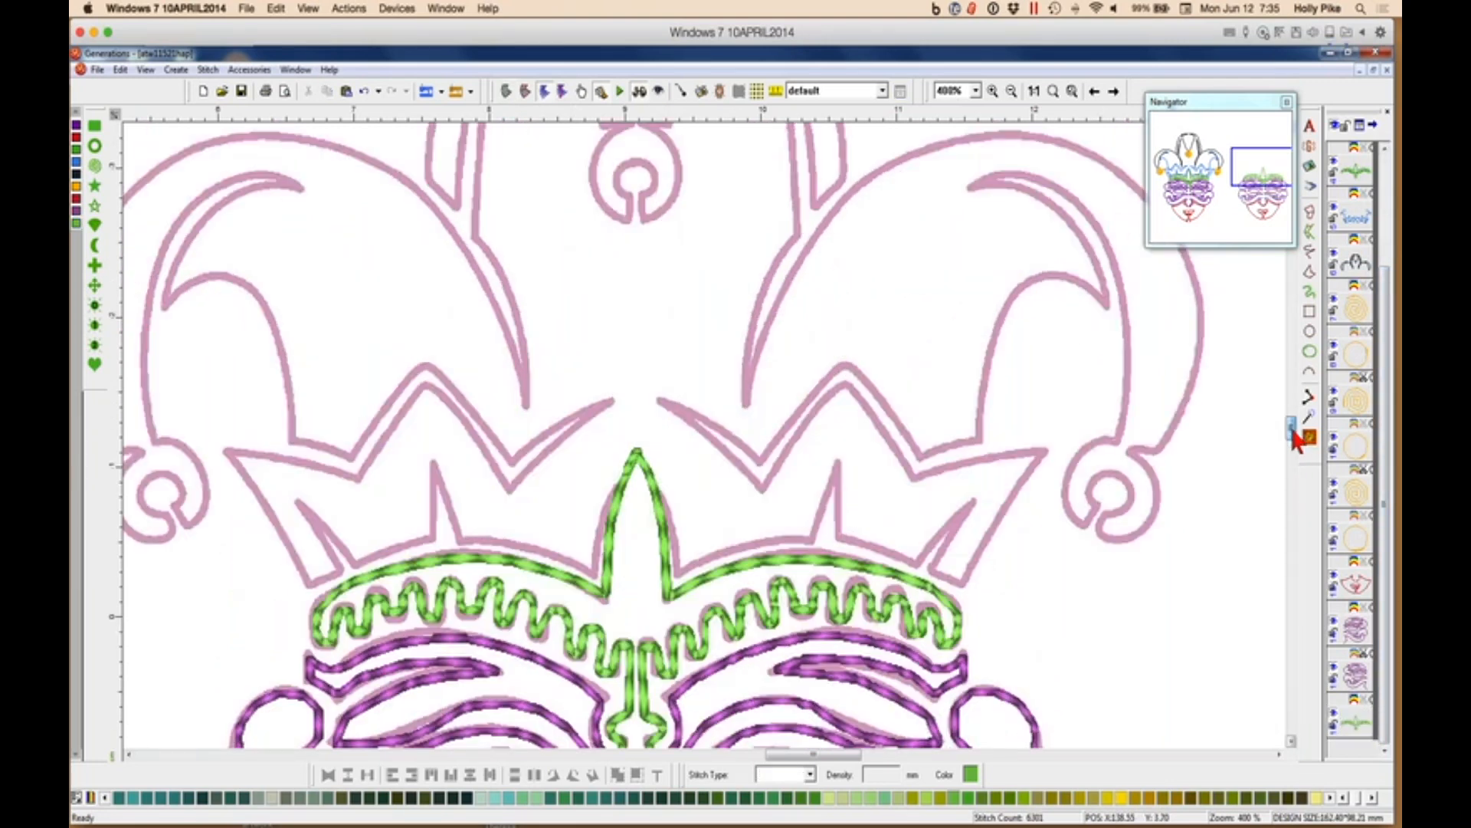
{"action": "scroll", "coordinate": [1295, 444], "scroll_direction": "down", "scroll_amount": 1}
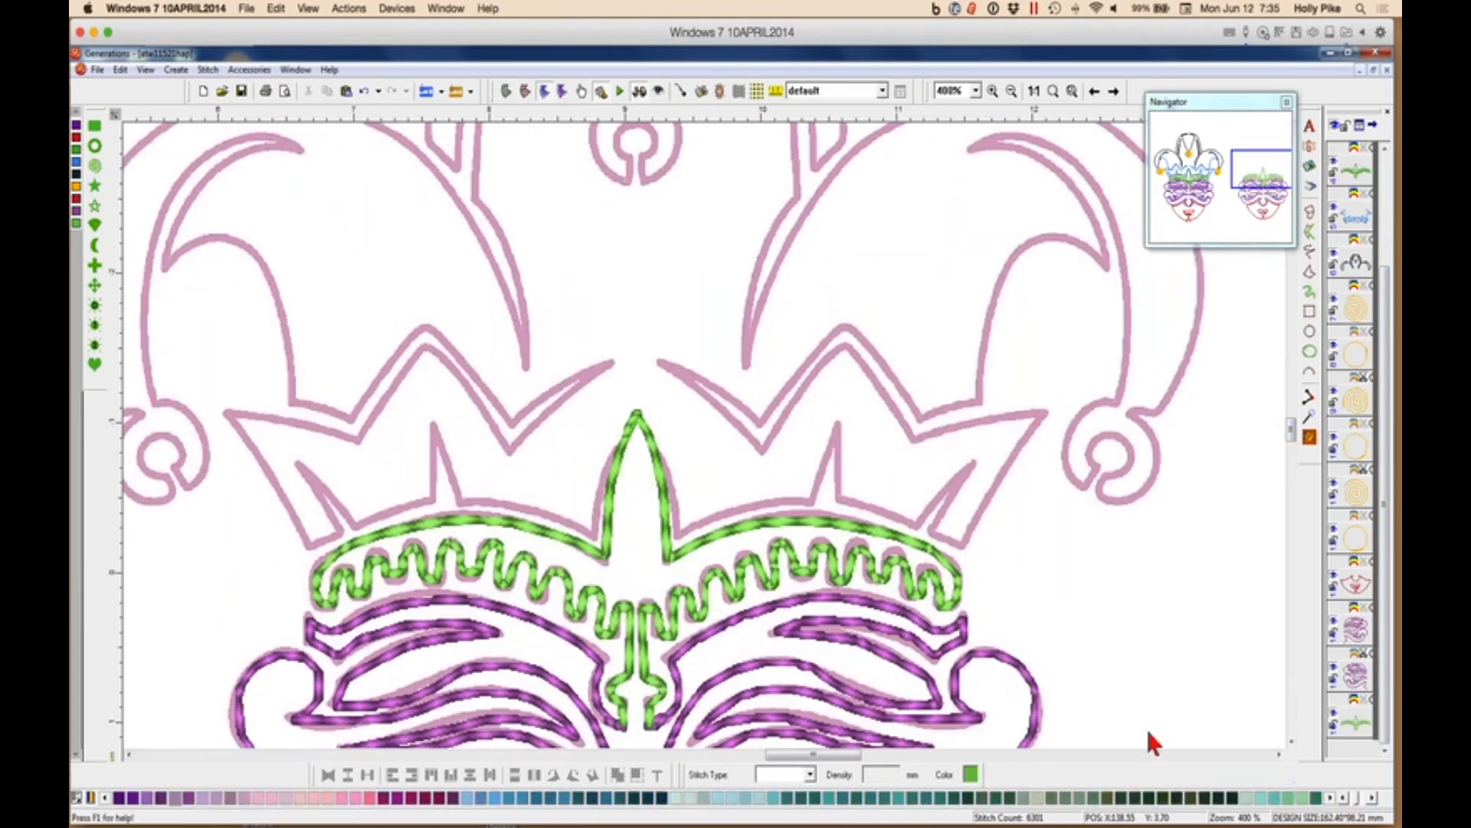
{"action": "left_click", "coordinate": [1398, 230]}
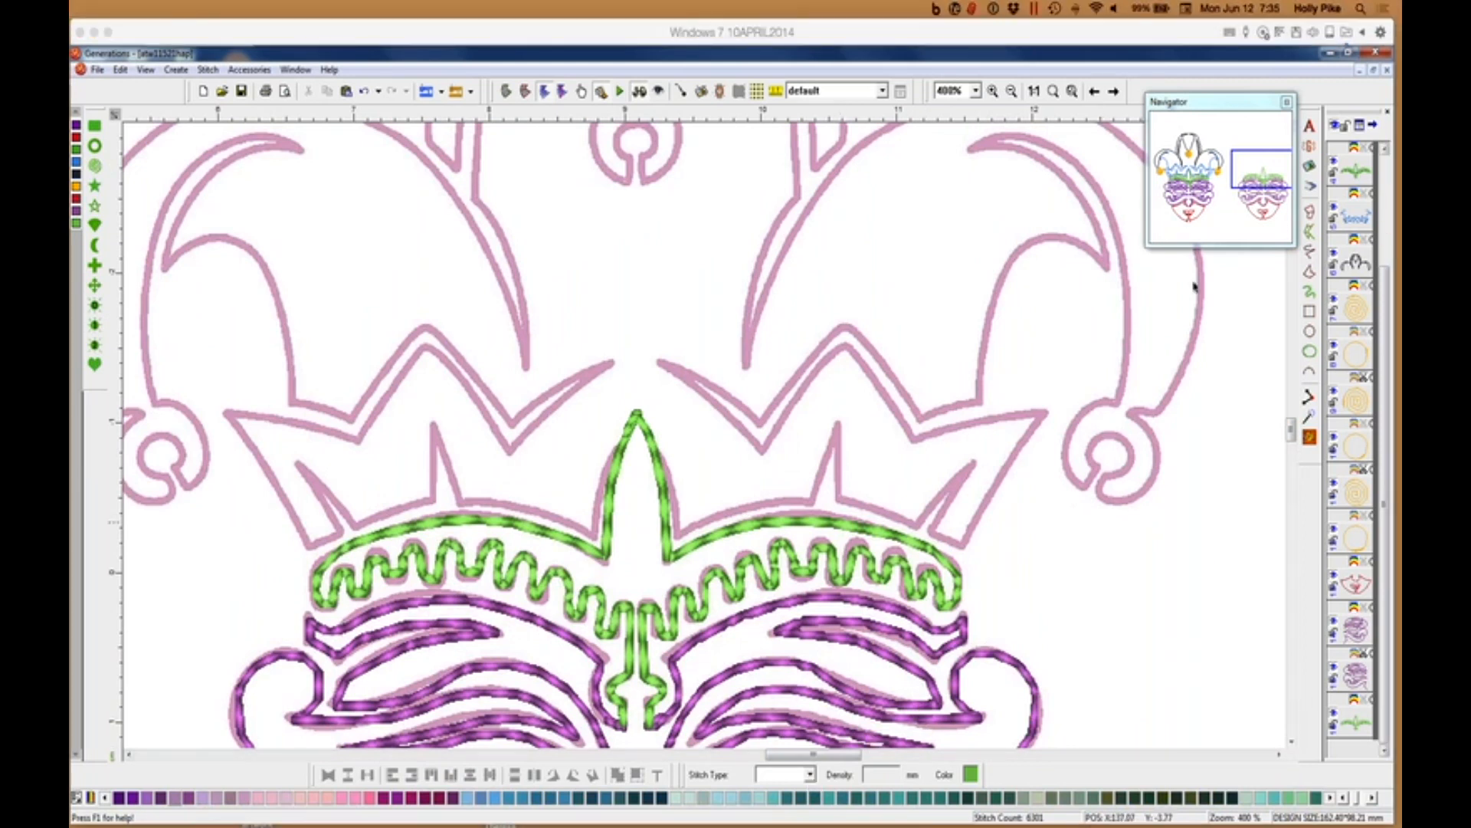
{"action": "left_click", "coordinate": [567, 801]}
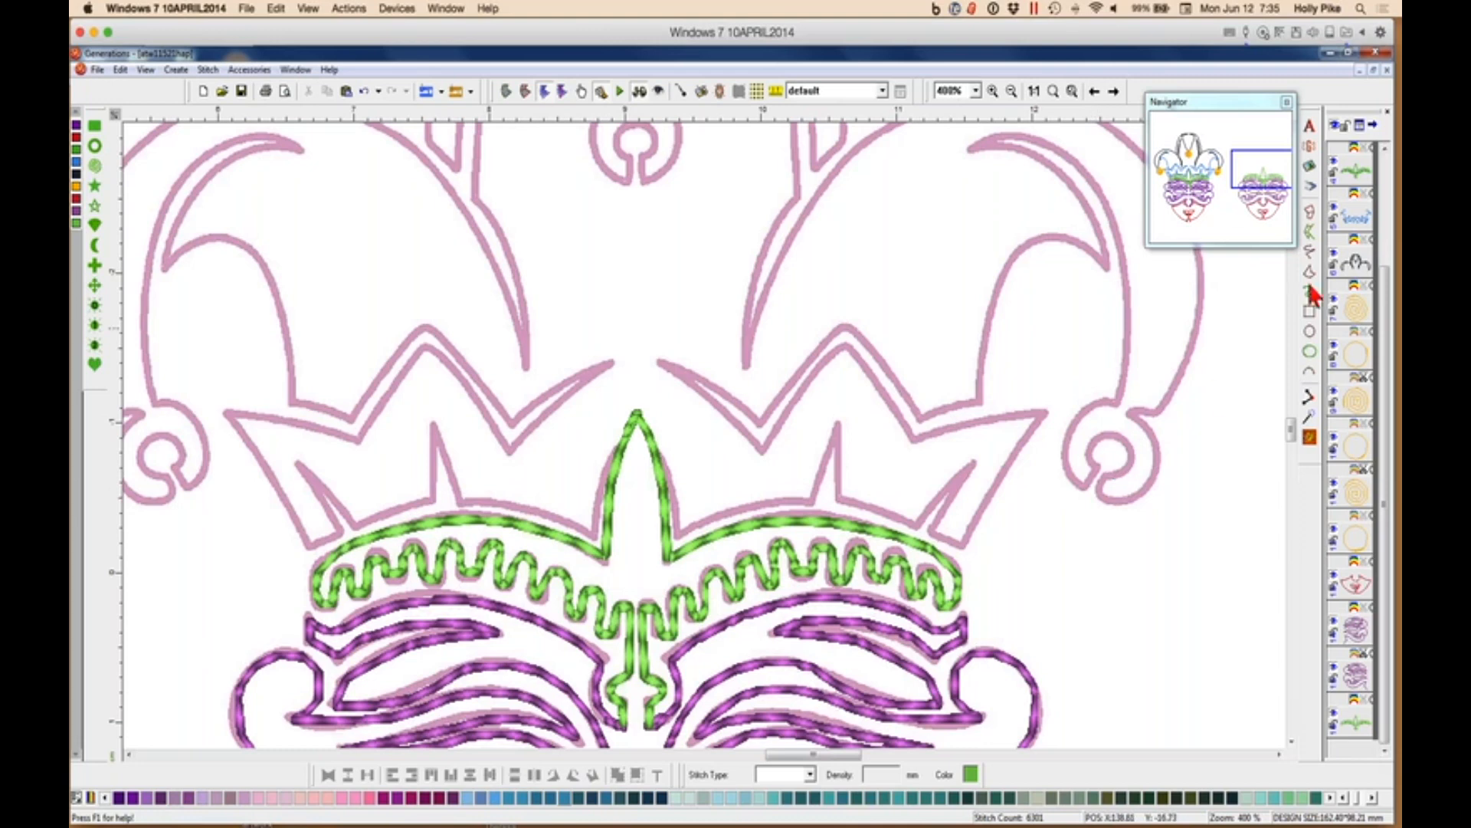
{"action": "left_click", "coordinate": [1309, 254]}
{"action": "left_click_drag", "start_coordinate": [816, 762], "coordinate": [713, 762]}
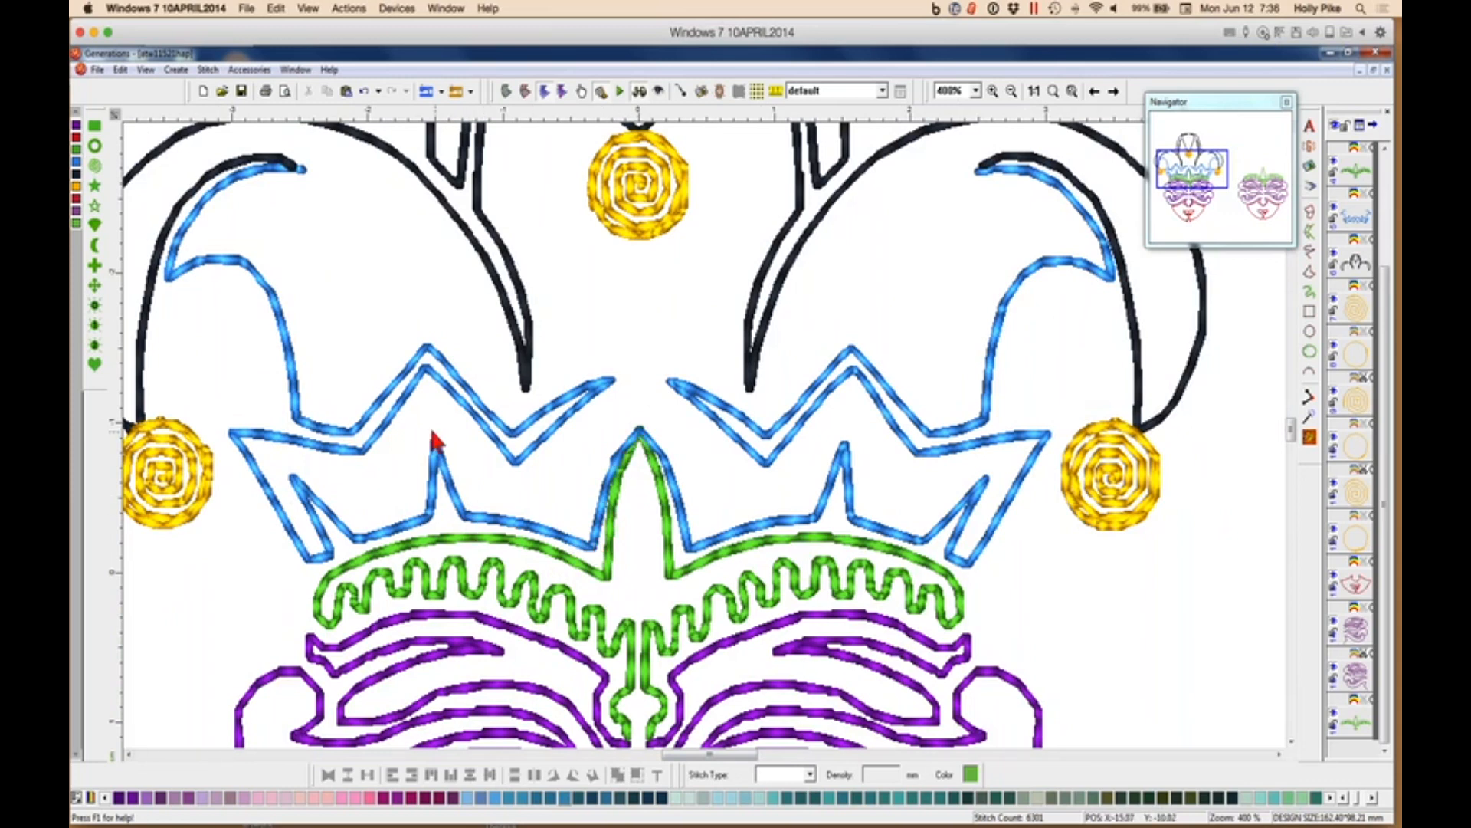
{"action": "left_click_drag", "start_coordinate": [739, 762], "coordinate": [841, 755]}
Trace the left half of the pointed collar and hat flap freehand from the green spike's tip, and recolour the line blue.
{"action": "key", "text": "ctrl+f"}
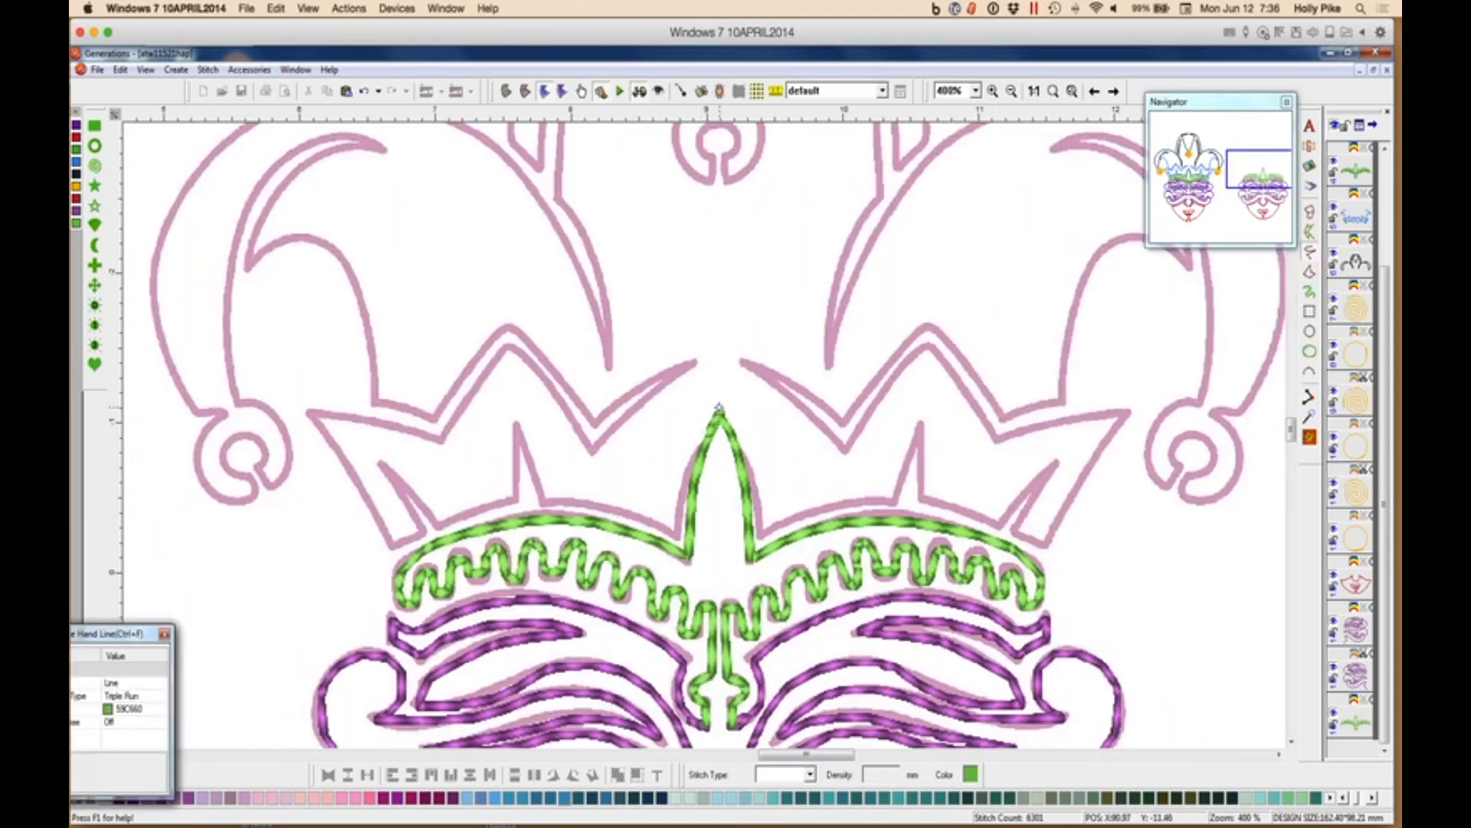
{"action": "left_click_drag", "start_coordinate": [719, 406], "coordinate": [707, 421]}
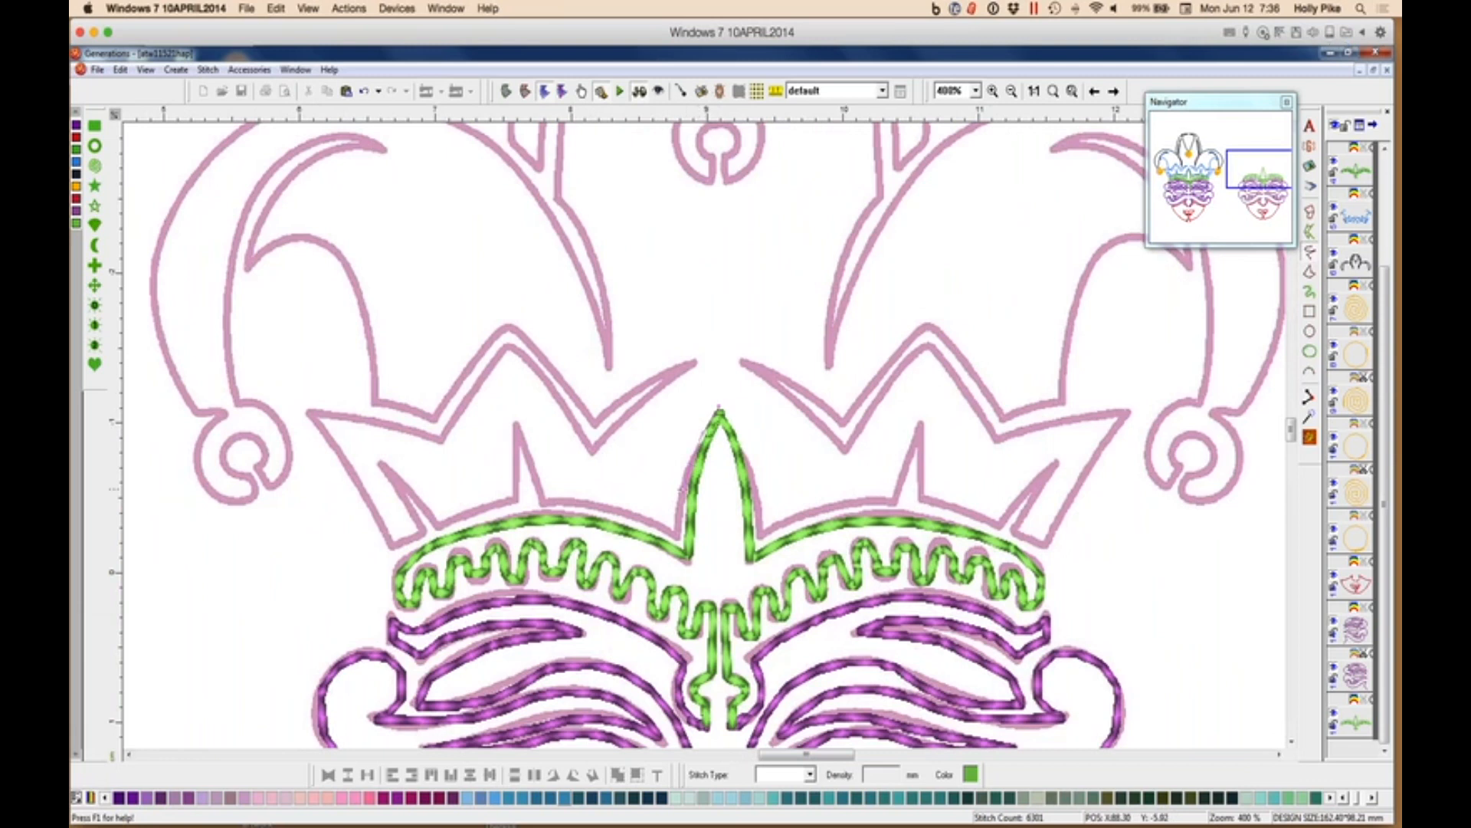
{"action": "left_click", "coordinate": [678, 534]}
{"action": "left_click", "coordinate": [278, 240]}
{"action": "key", "text": "BackSpace"}
{"action": "key", "text": "BackSpace"}
{"action": "key", "text": "BackSpace"}
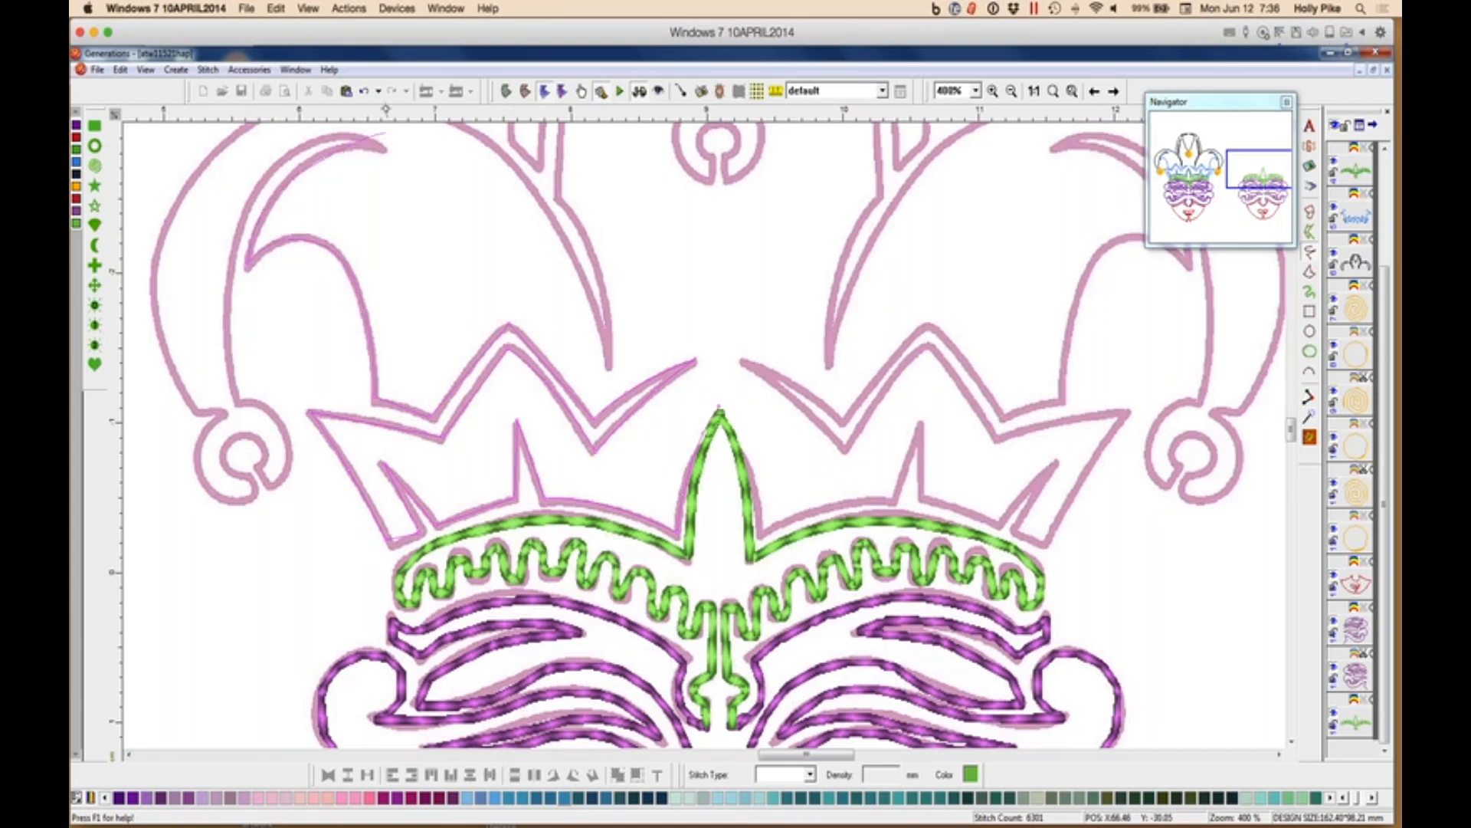
{"action": "scroll", "coordinate": [387, 150], "scroll_direction": "up", "scroll_amount": 3}
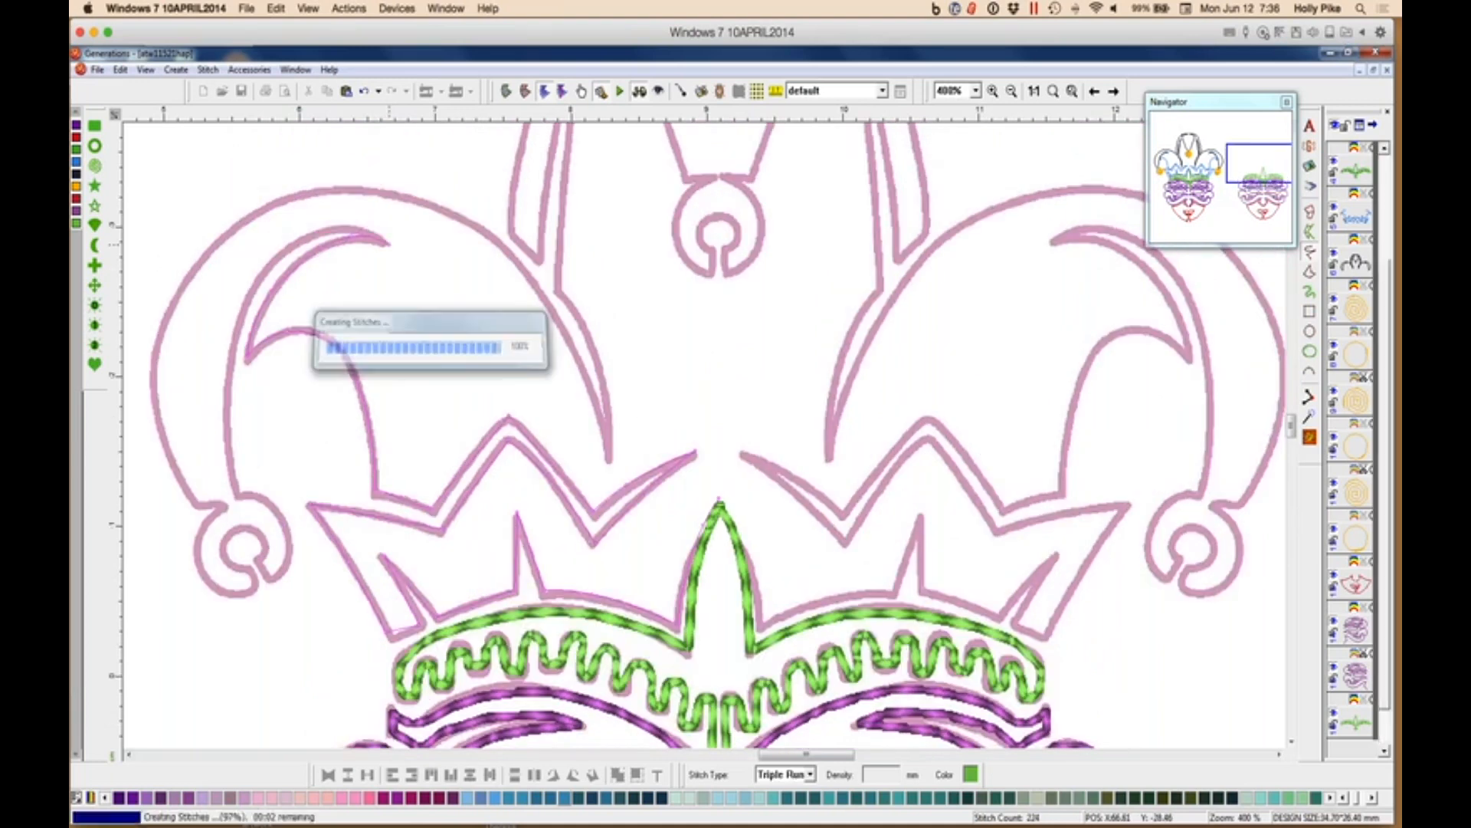
{"action": "right_click", "coordinate": [389, 244]}
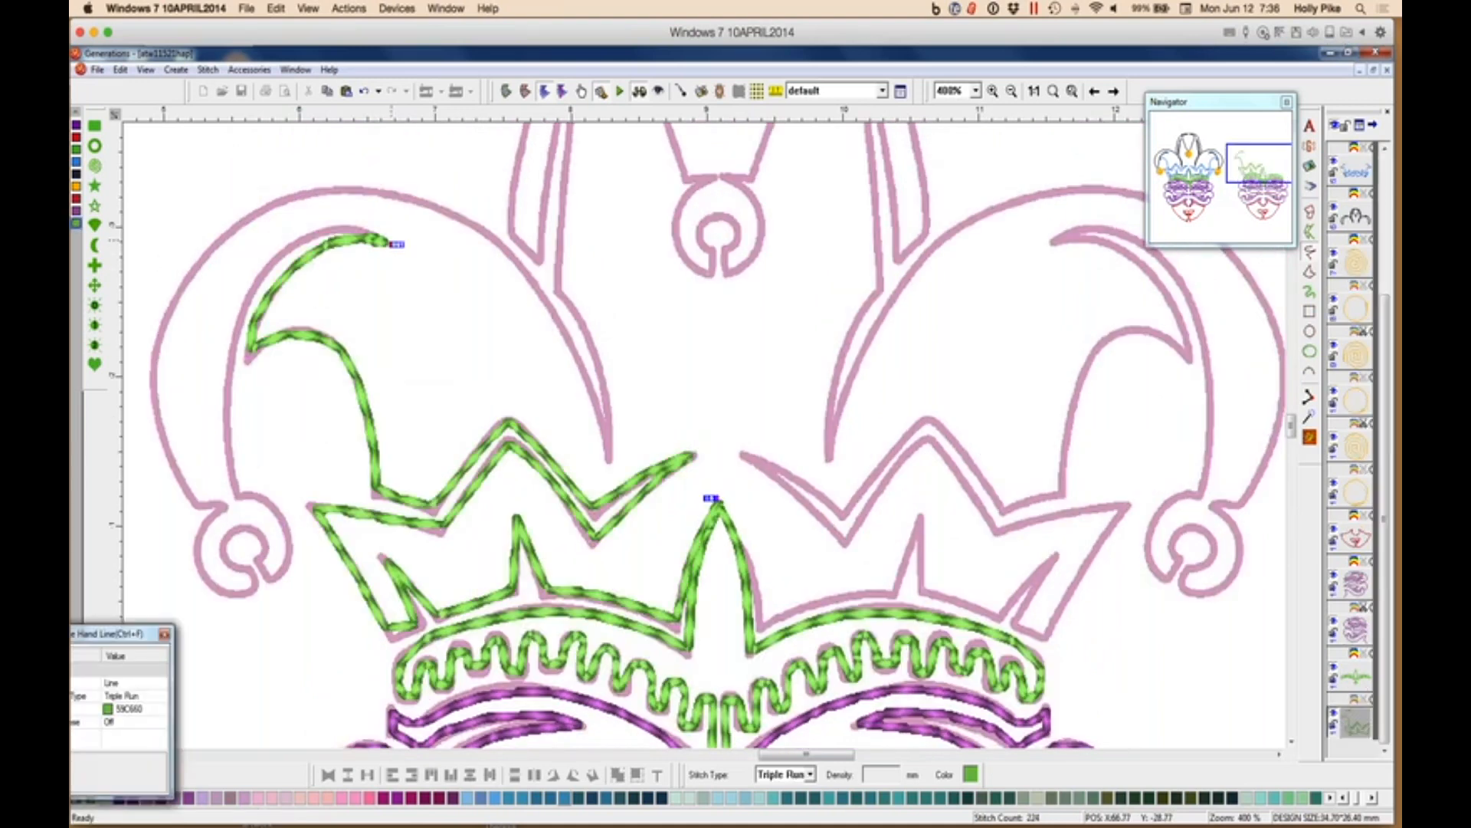
{"action": "scroll", "coordinate": [684, 435], "scroll_direction": "up", "scroll_amount": 1}
{"action": "key", "text": "Escape"}
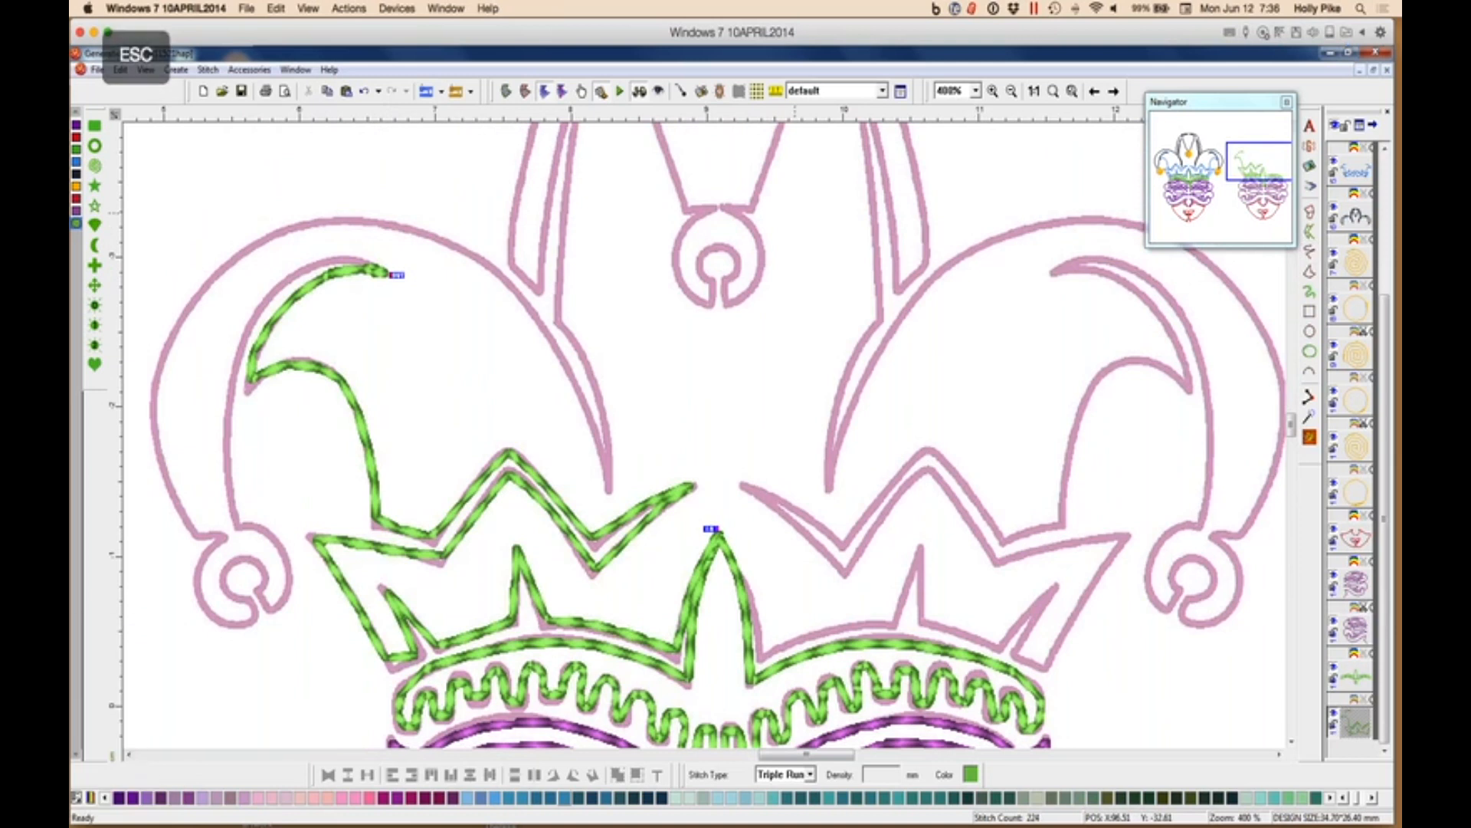
{"action": "left_click", "coordinate": [523, 800]}
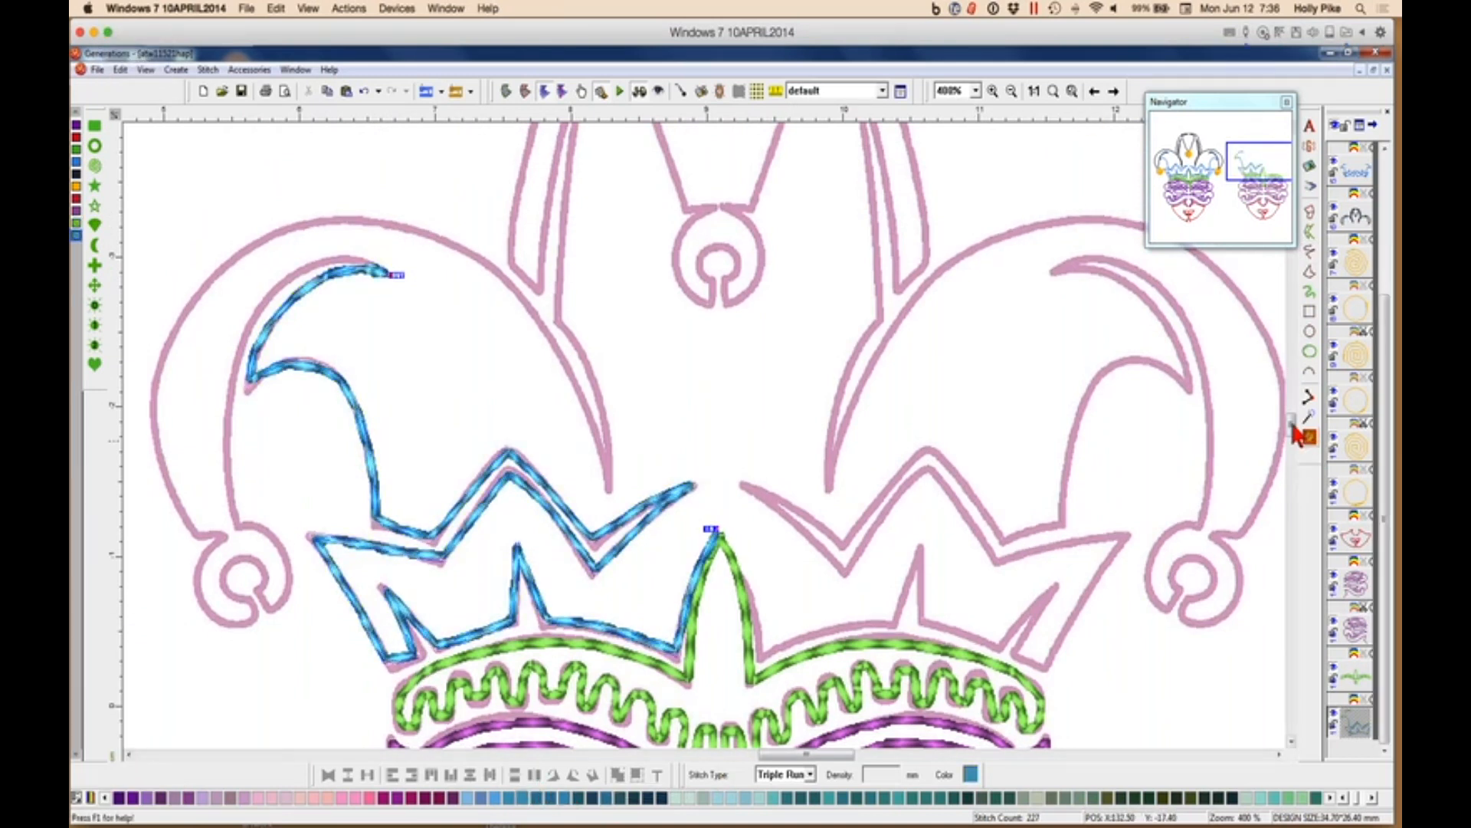
Duplicate the blue collar half, mirror it horizontally and line it up with the right side of the template, meeting at the spike's tip.
{"action": "scroll", "coordinate": [1294, 431], "scroll_direction": "down", "scroll_amount": 1}
{"action": "scroll", "coordinate": [1295, 431], "scroll_direction": "down", "scroll_amount": 2}
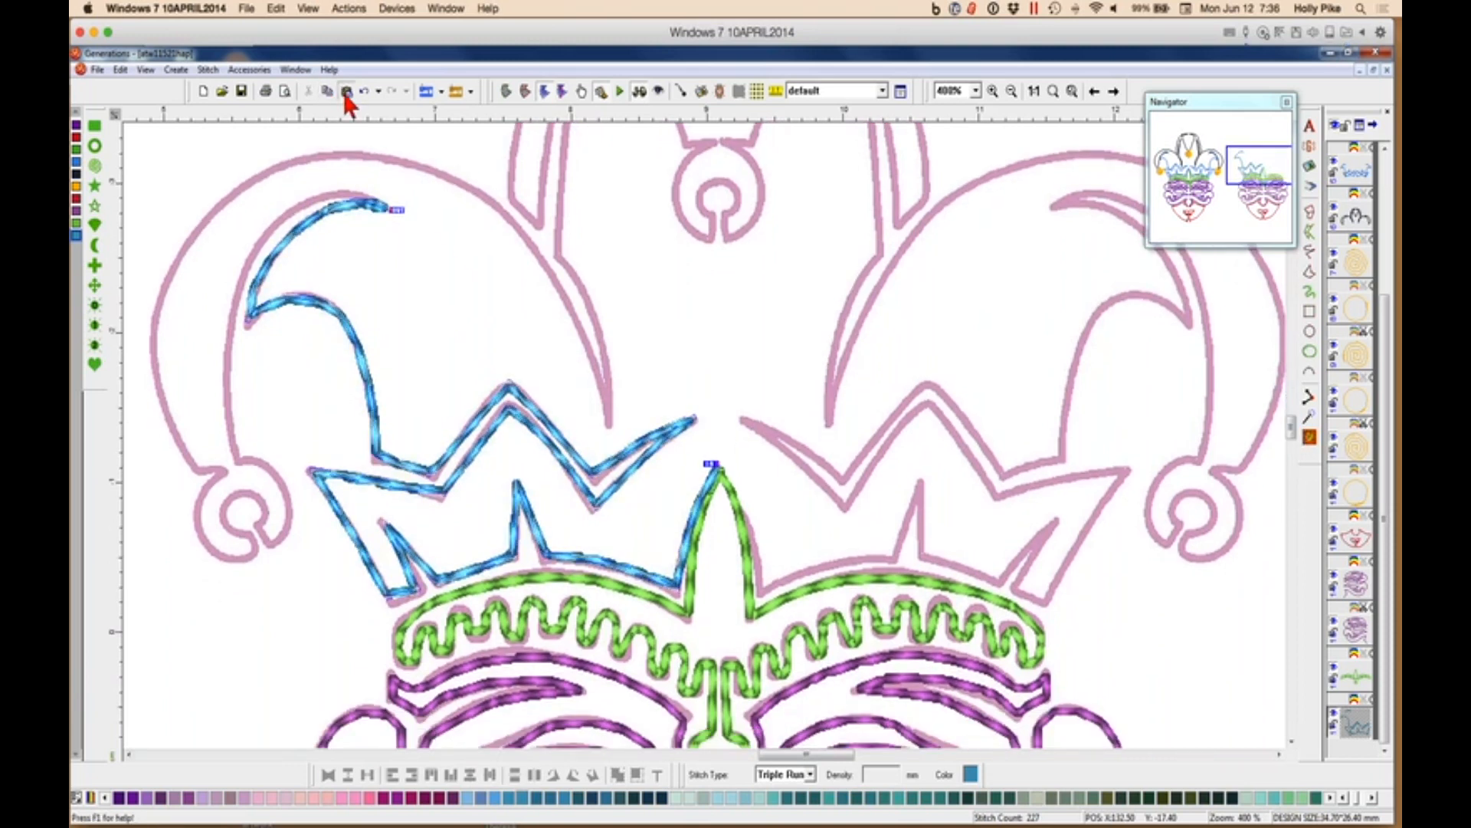
{"action": "left_click", "coordinate": [346, 93]}
{"action": "left_click", "coordinate": [534, 776]}
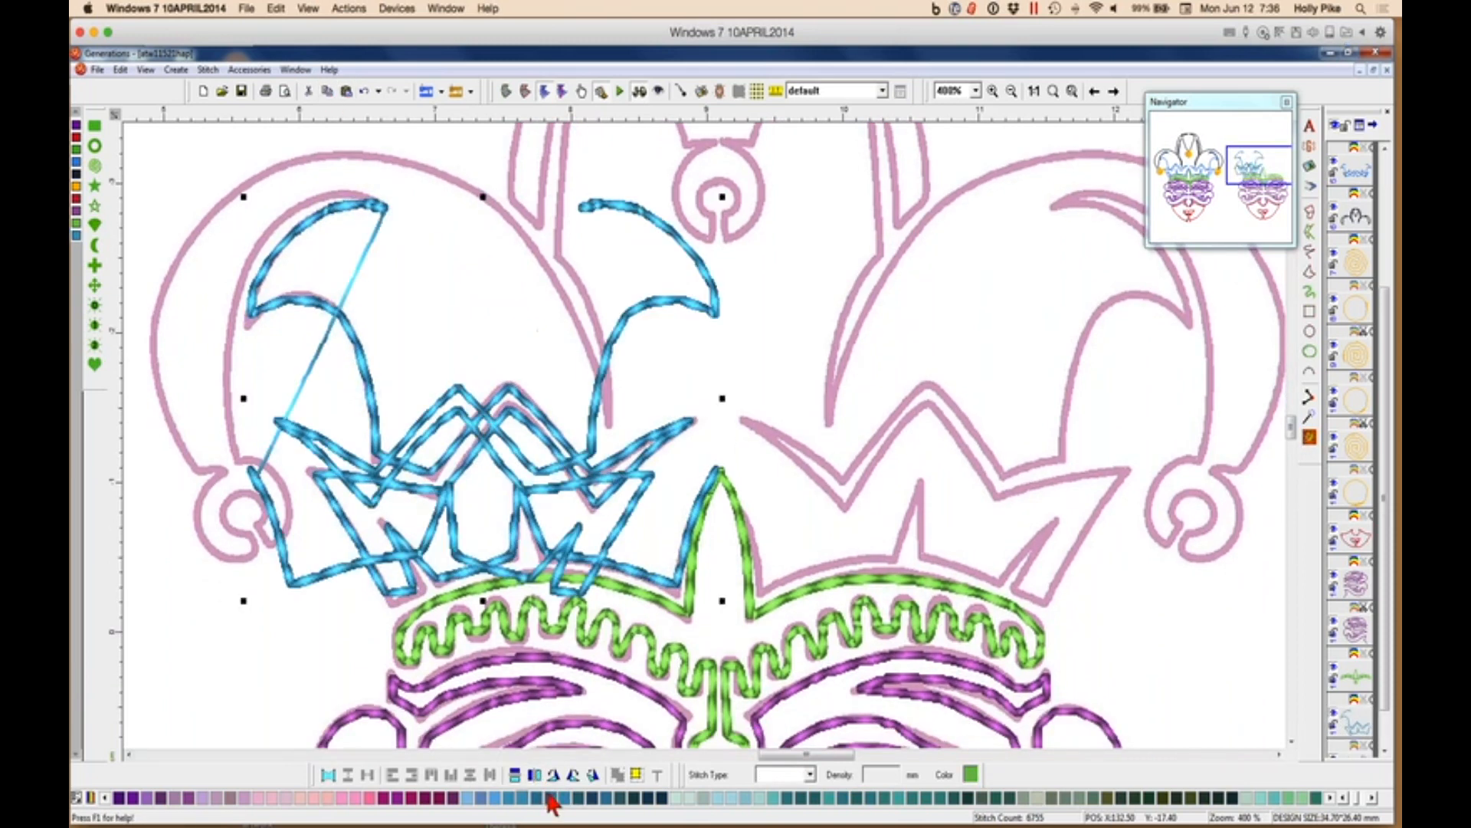
{"action": "left_click_drag", "start_coordinate": [533, 487], "coordinate": [1013, 489]}
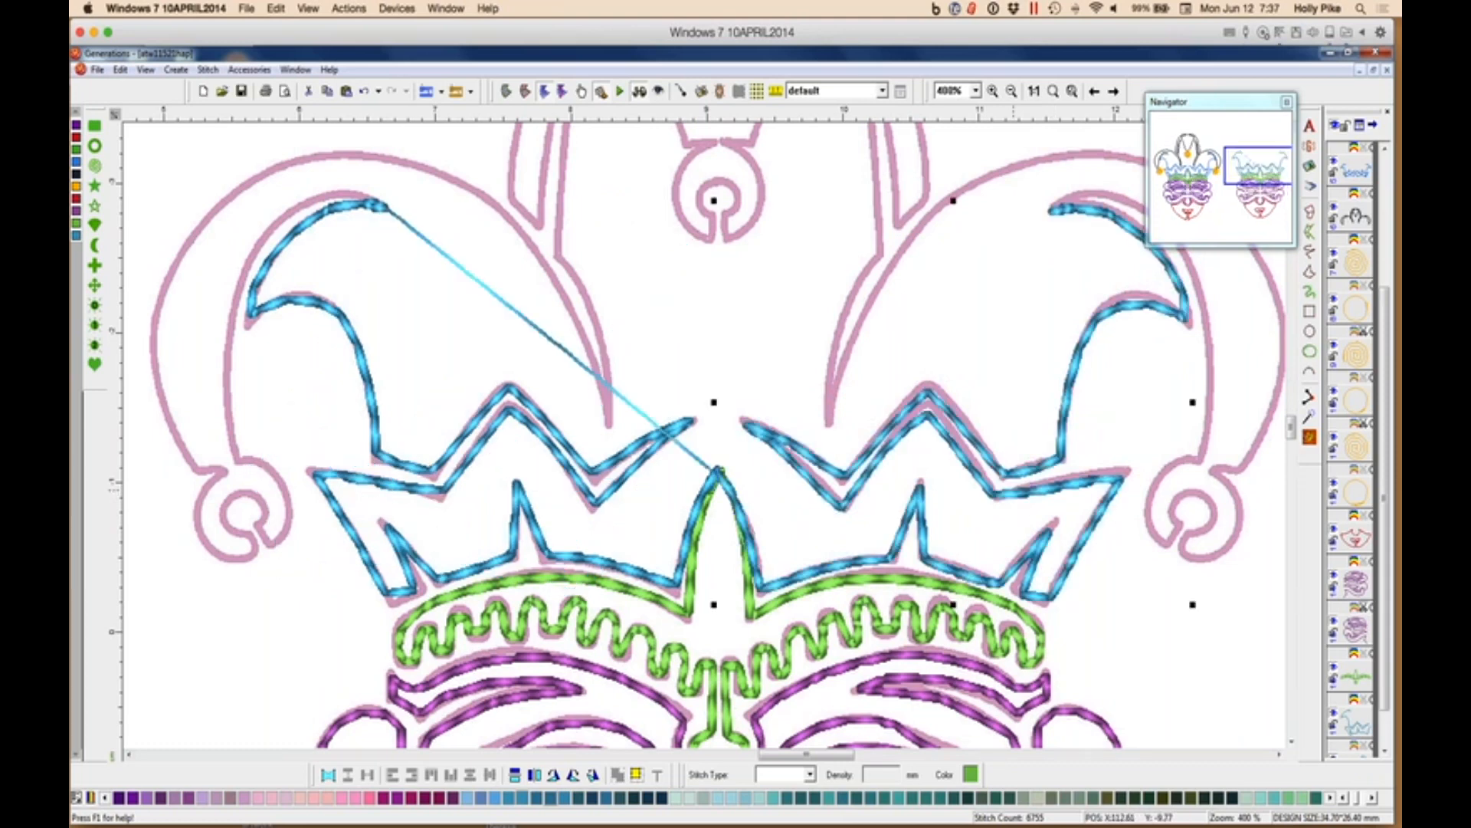
{"action": "key", "text": "Right"}
{"action": "key", "text": "Up"}
{"action": "key", "text": "Right"}
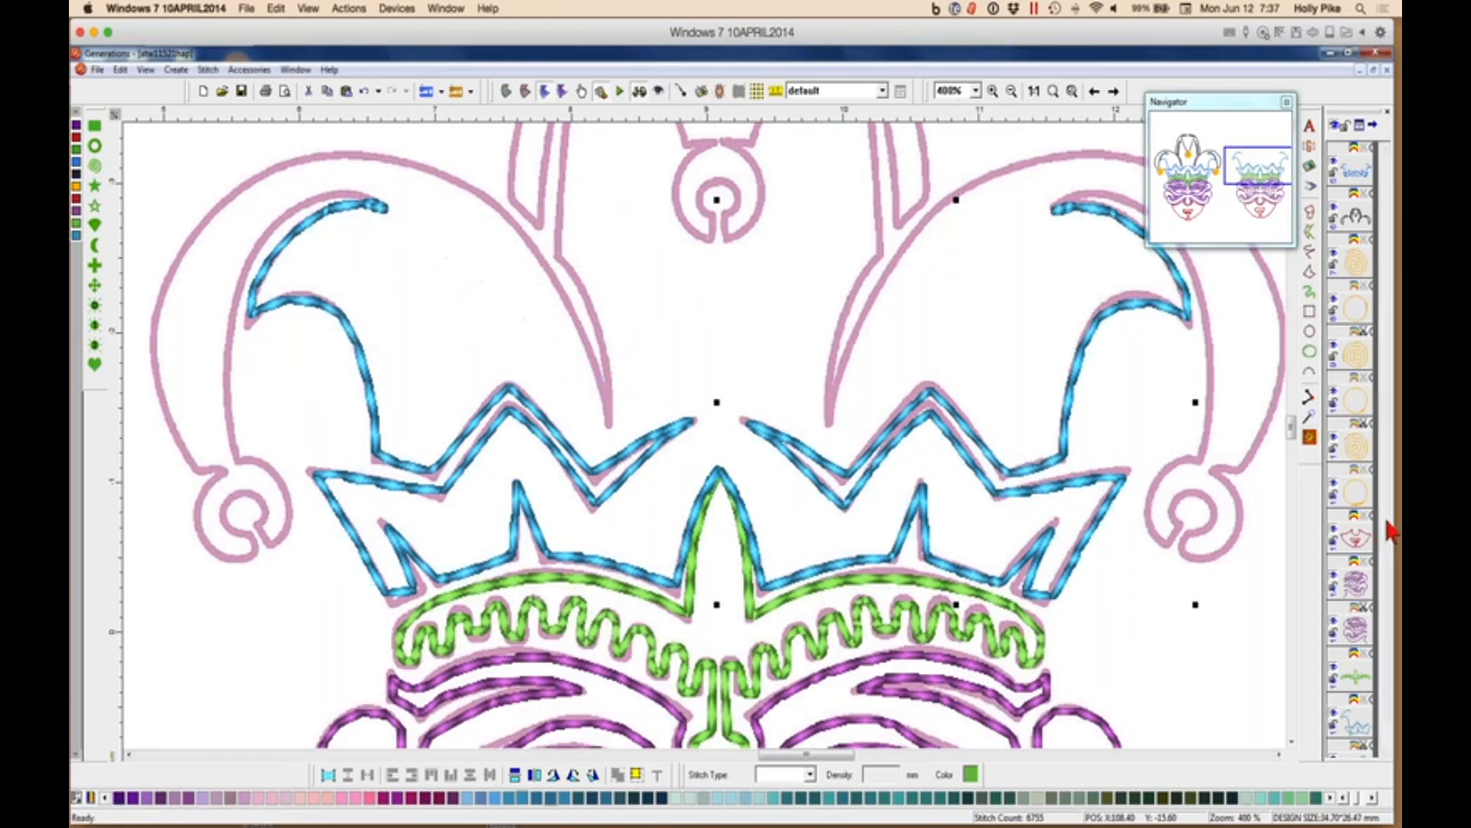
Select both blue collar halves and merge them into a single outline.
{"action": "left_click_drag", "start_coordinate": [1388, 523], "coordinate": [1384, 700]}
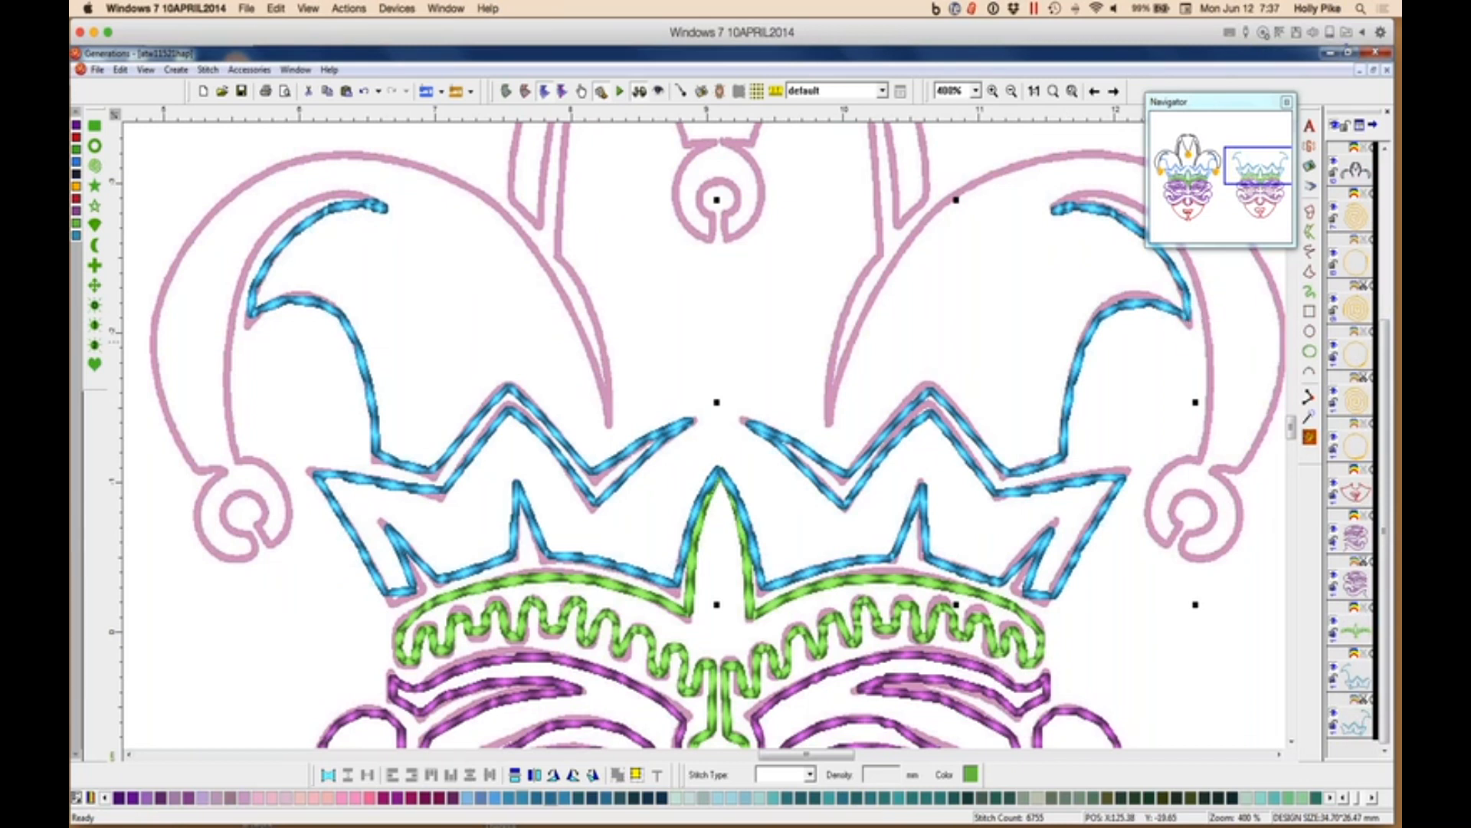
{"action": "left_click", "coordinate": [1360, 676]}
{"action": "left_click", "coordinate": [1356, 713], "text": "ctrl"}
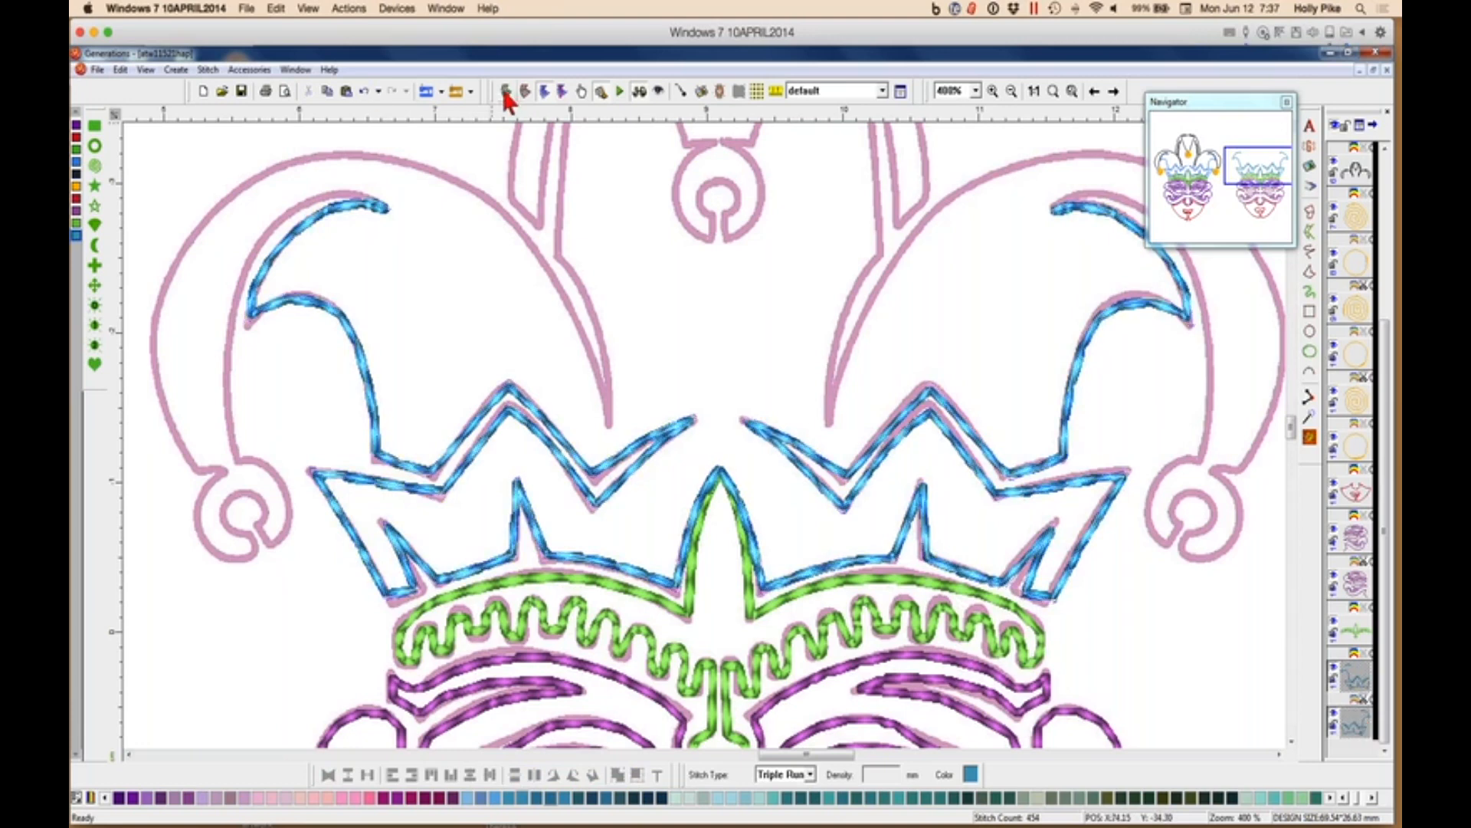
{"action": "left_click", "coordinate": [513, 89]}
{"action": "right_click", "coordinate": [854, 475]}
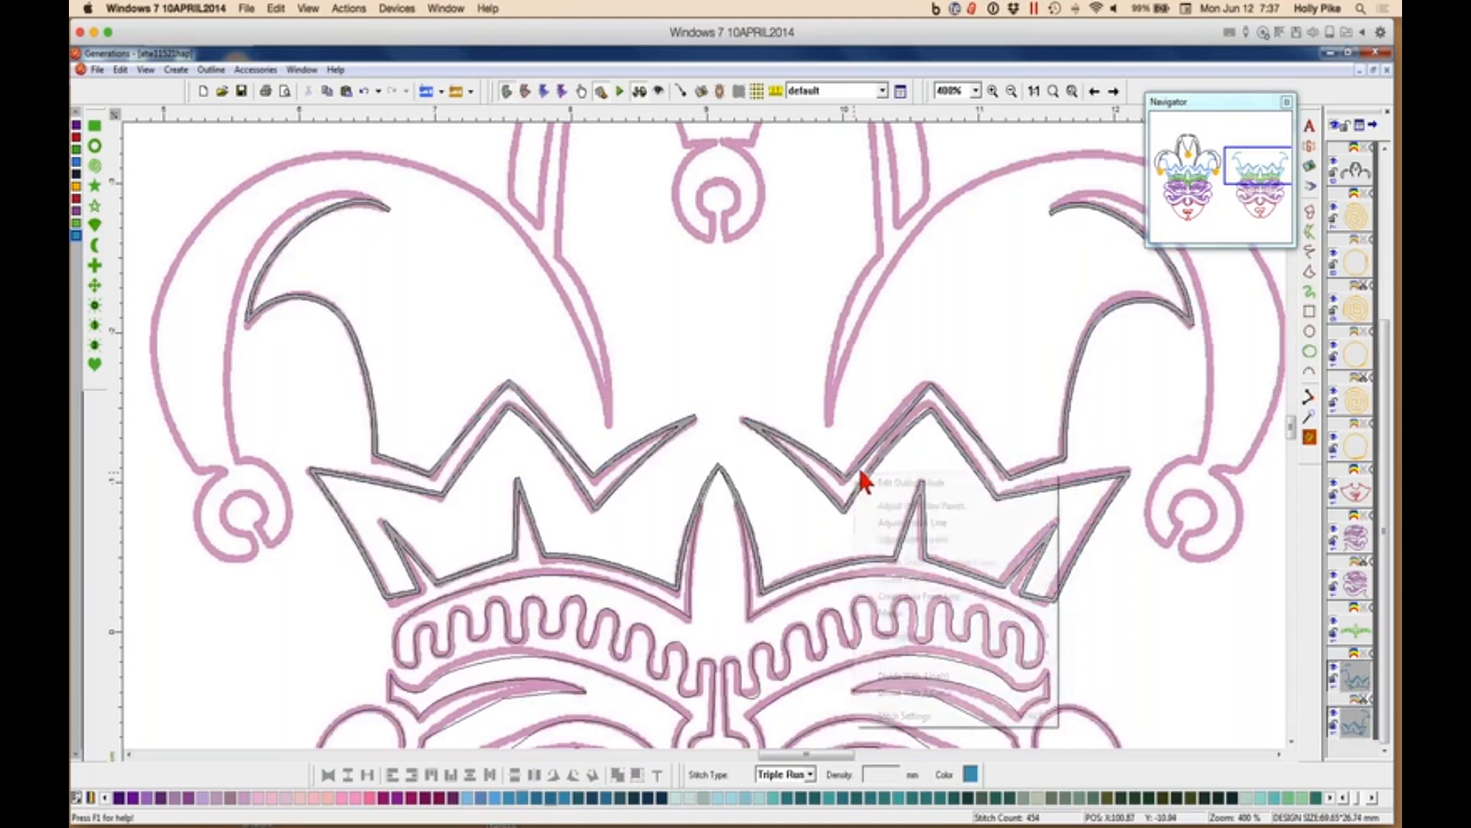
{"action": "left_click", "coordinate": [903, 611]}
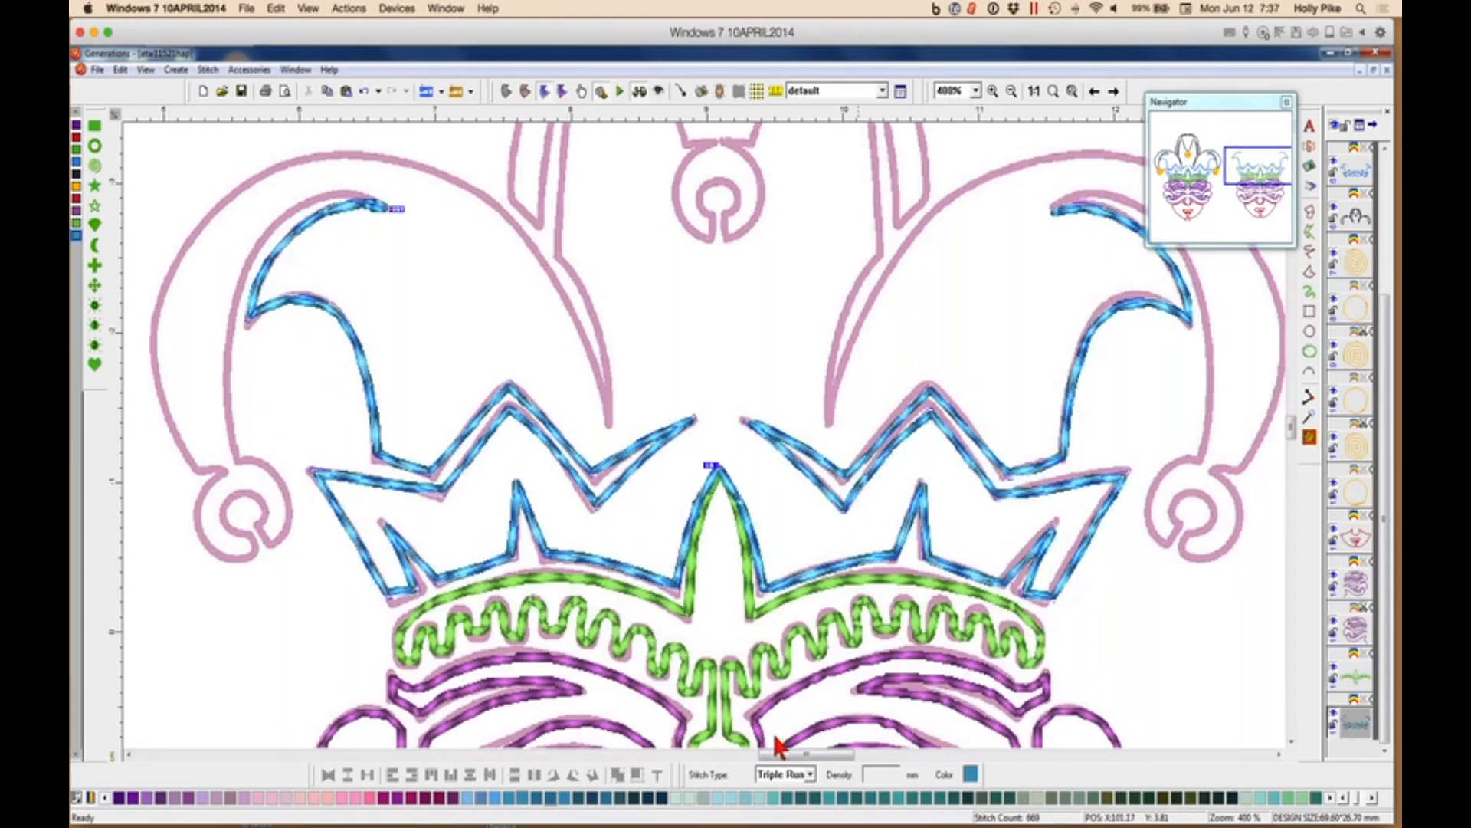
{"action": "left_click_drag", "start_coordinate": [786, 761], "coordinate": [790, 762]}
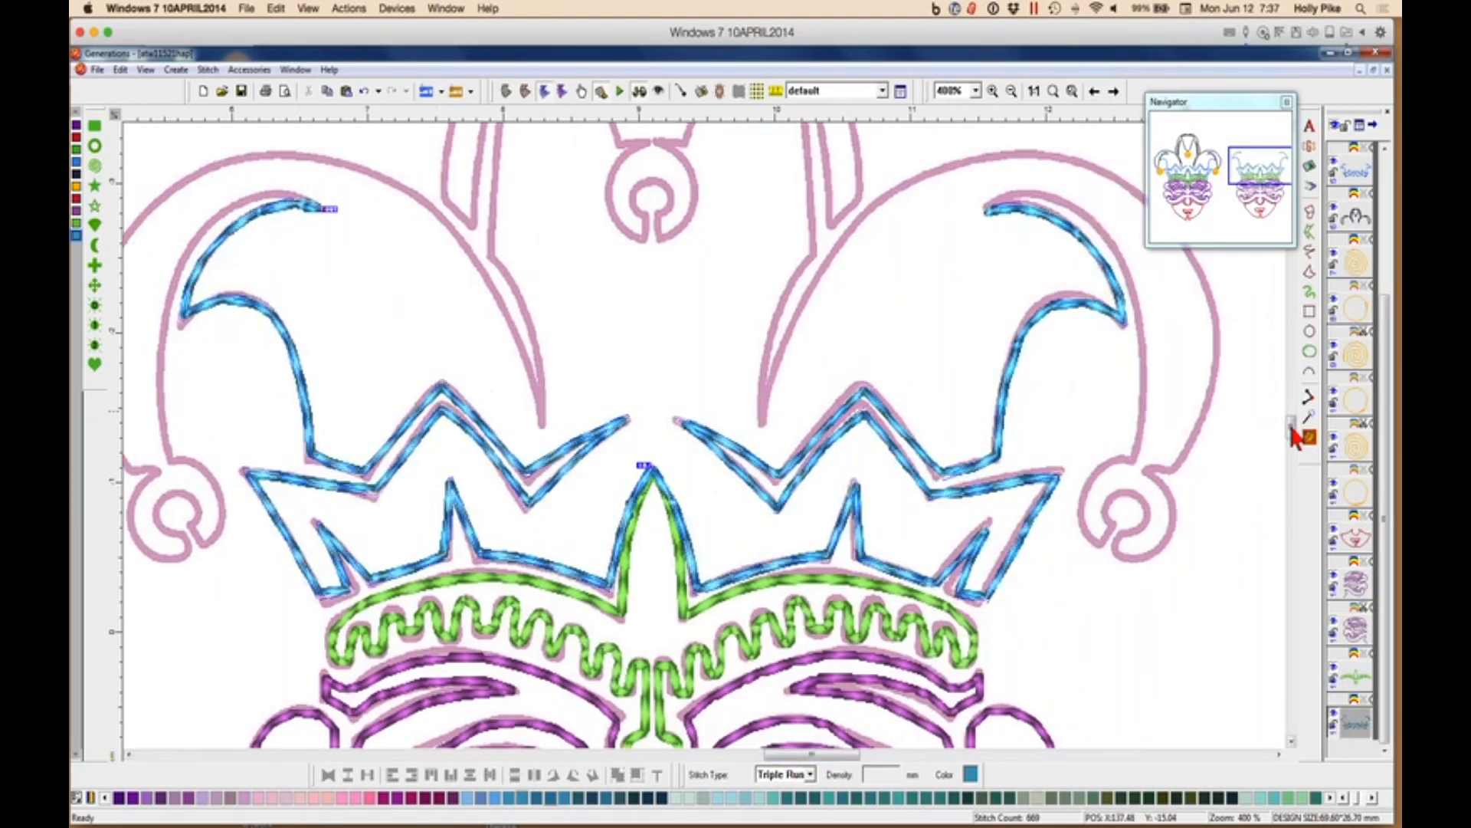
{"action": "left_click_drag", "start_coordinate": [1293, 431], "coordinate": [1294, 422]}
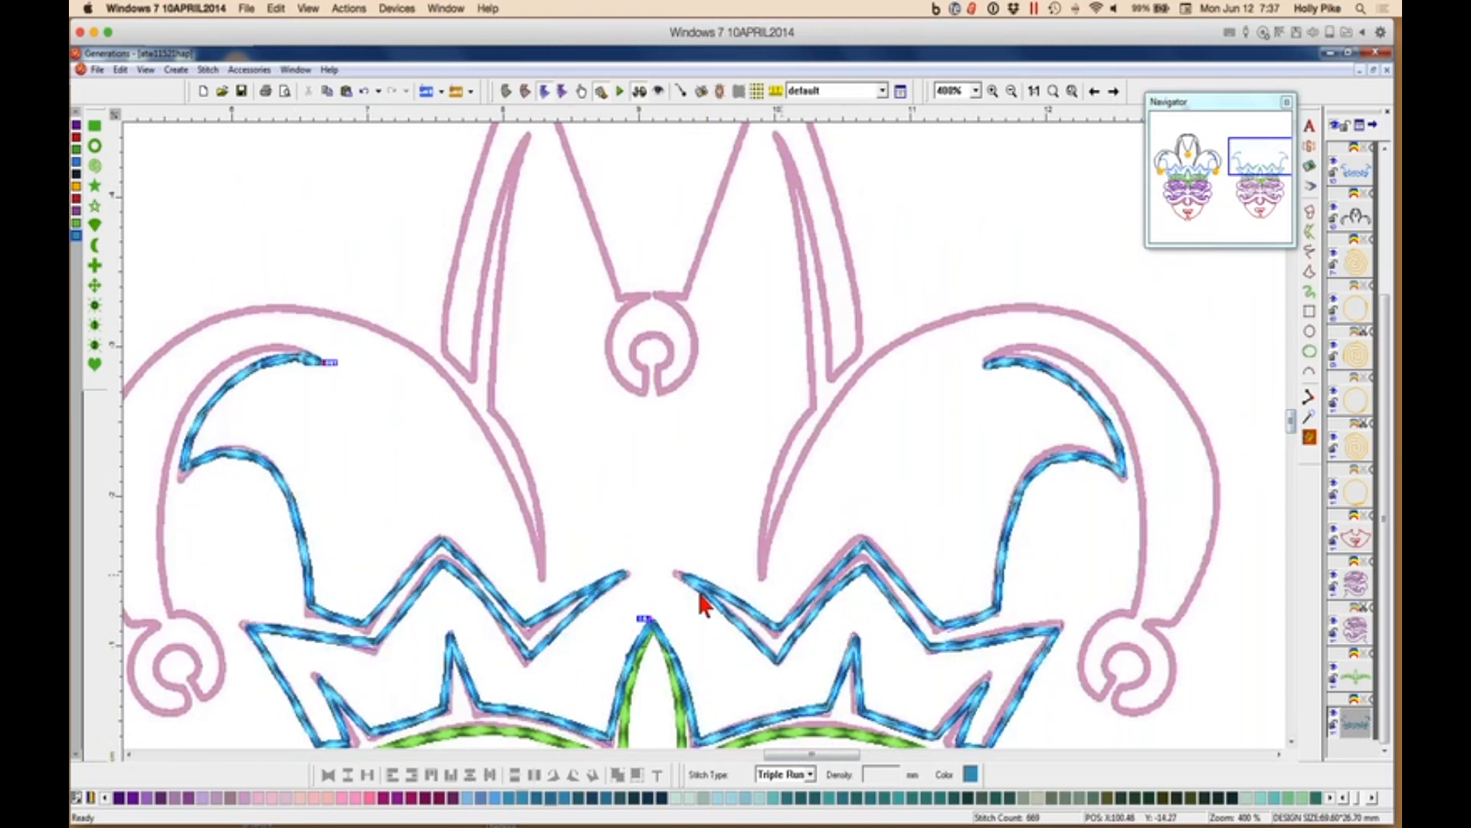
{"action": "left_click", "coordinate": [684, 602]}
Trace the right half of the hat freehand in black, from the blue flap's tip around the horn and up the middle peak to the centre bell.
{"action": "mouse_move", "coordinate": [1294, 431]}
{"action": "left_mouse_down"}
{"action": "mouse_move", "coordinate": [1249, 443]}
{"action": "mouse_move", "coordinate": [1291, 438]}
{"action": "left_mouse_up"}
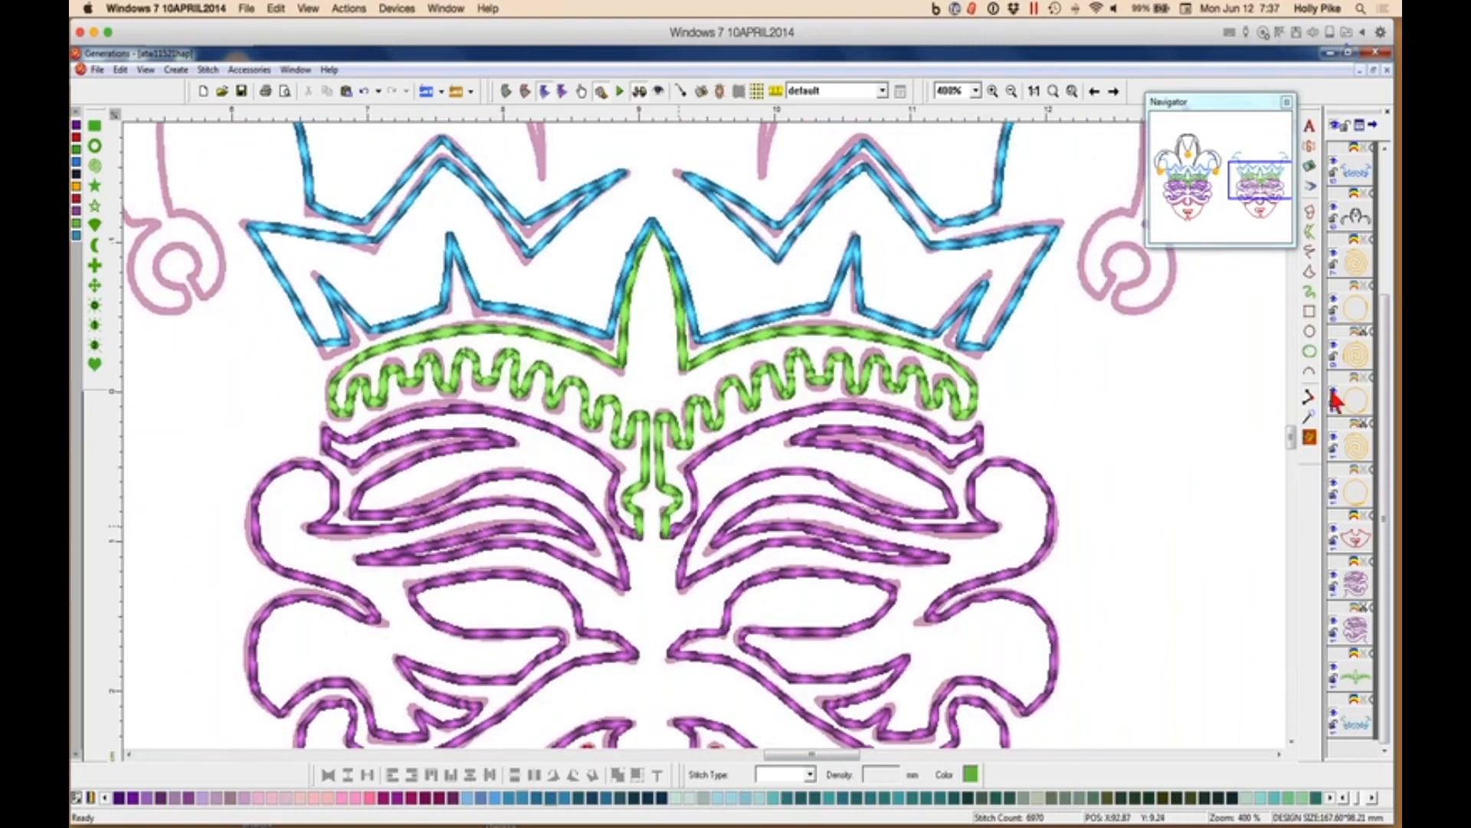
{"action": "scroll", "coordinate": [1294, 440], "scroll_direction": "up", "scroll_amount": 5}
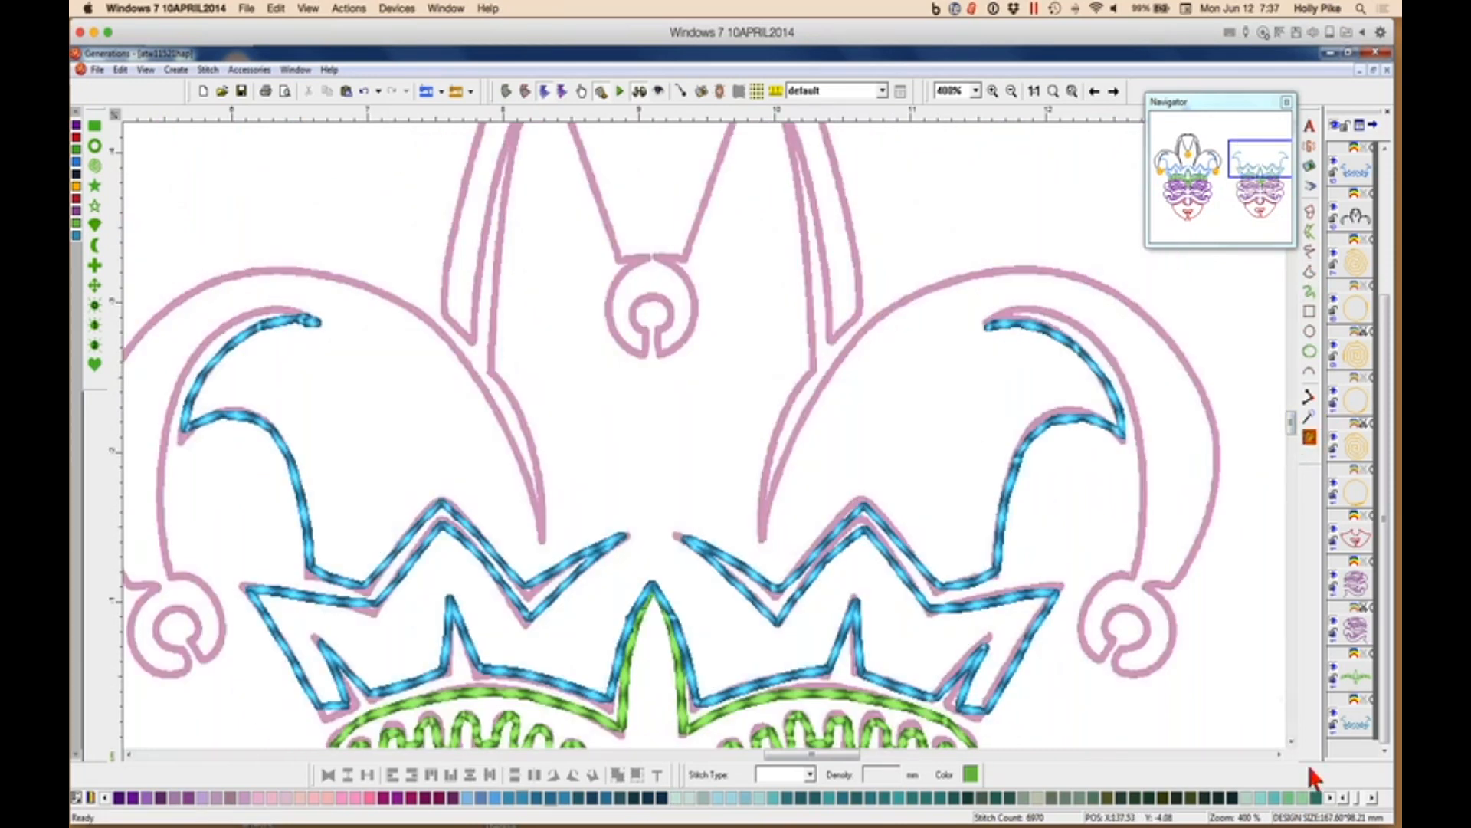
{"action": "left_click", "coordinate": [1358, 801]}
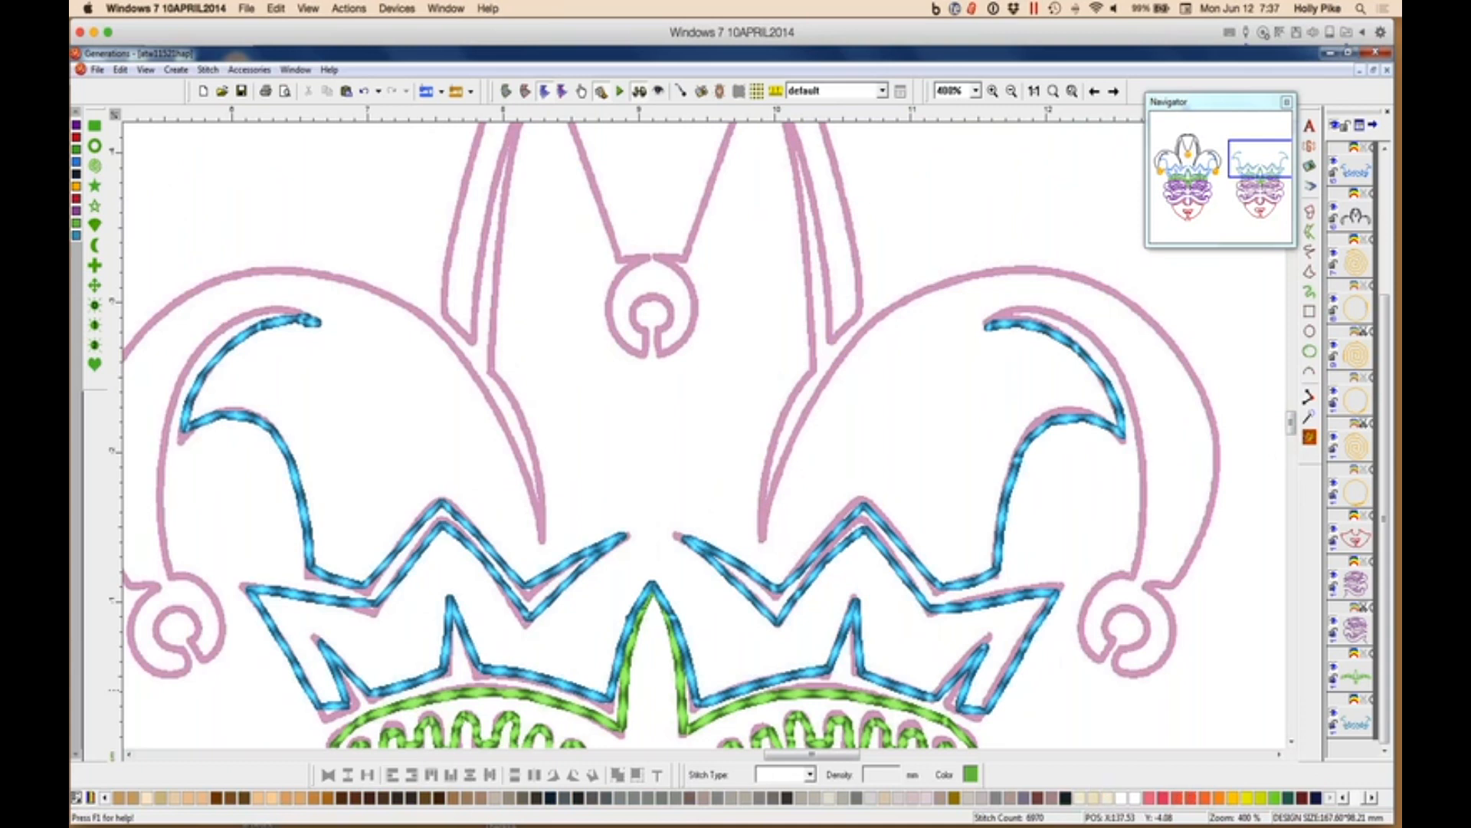
{"action": "left_click", "coordinate": [1067, 796]}
{"action": "left_click", "coordinate": [1308, 270]}
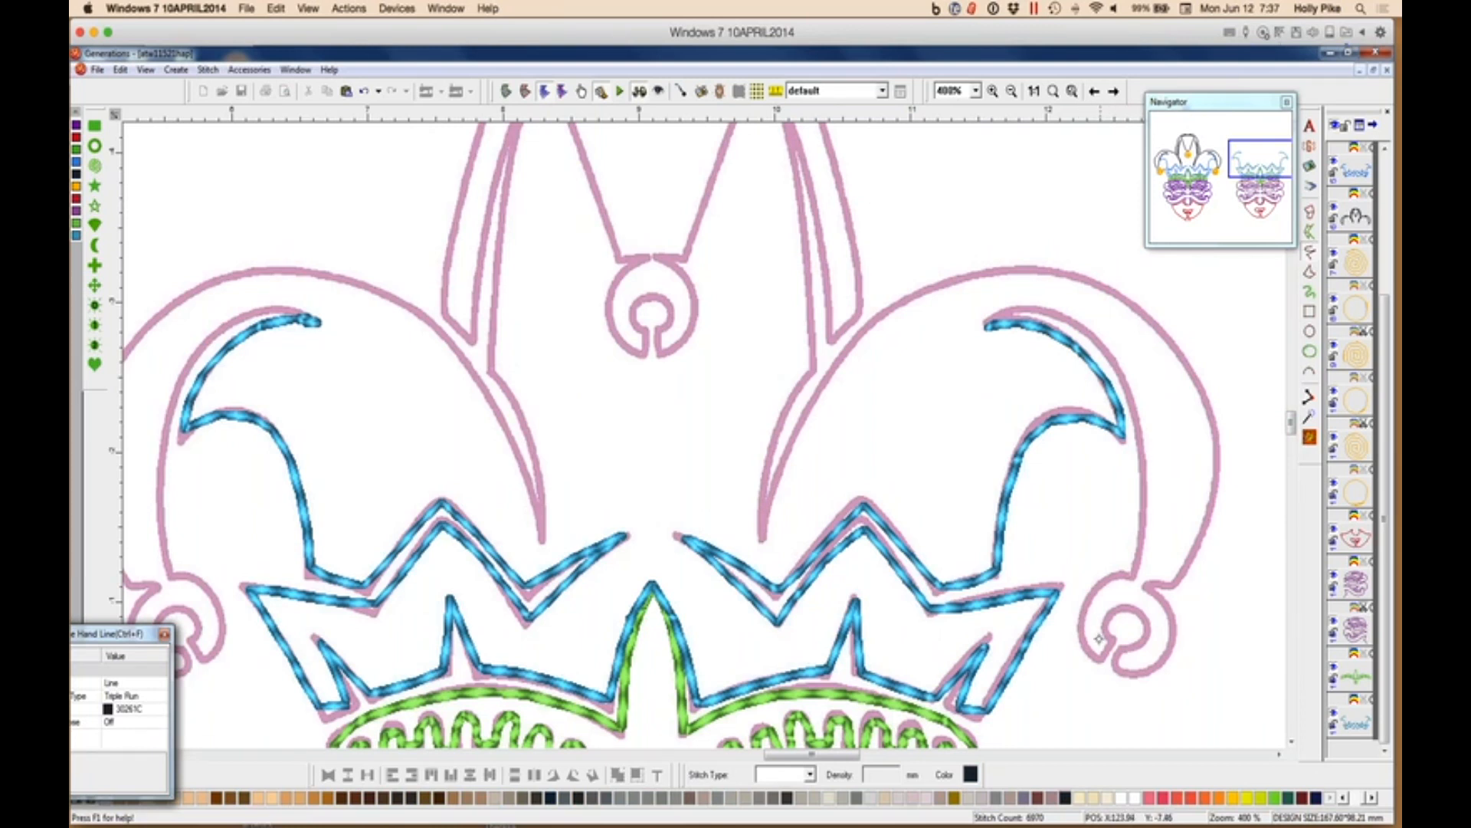
{"action": "left_click", "coordinate": [987, 328]}
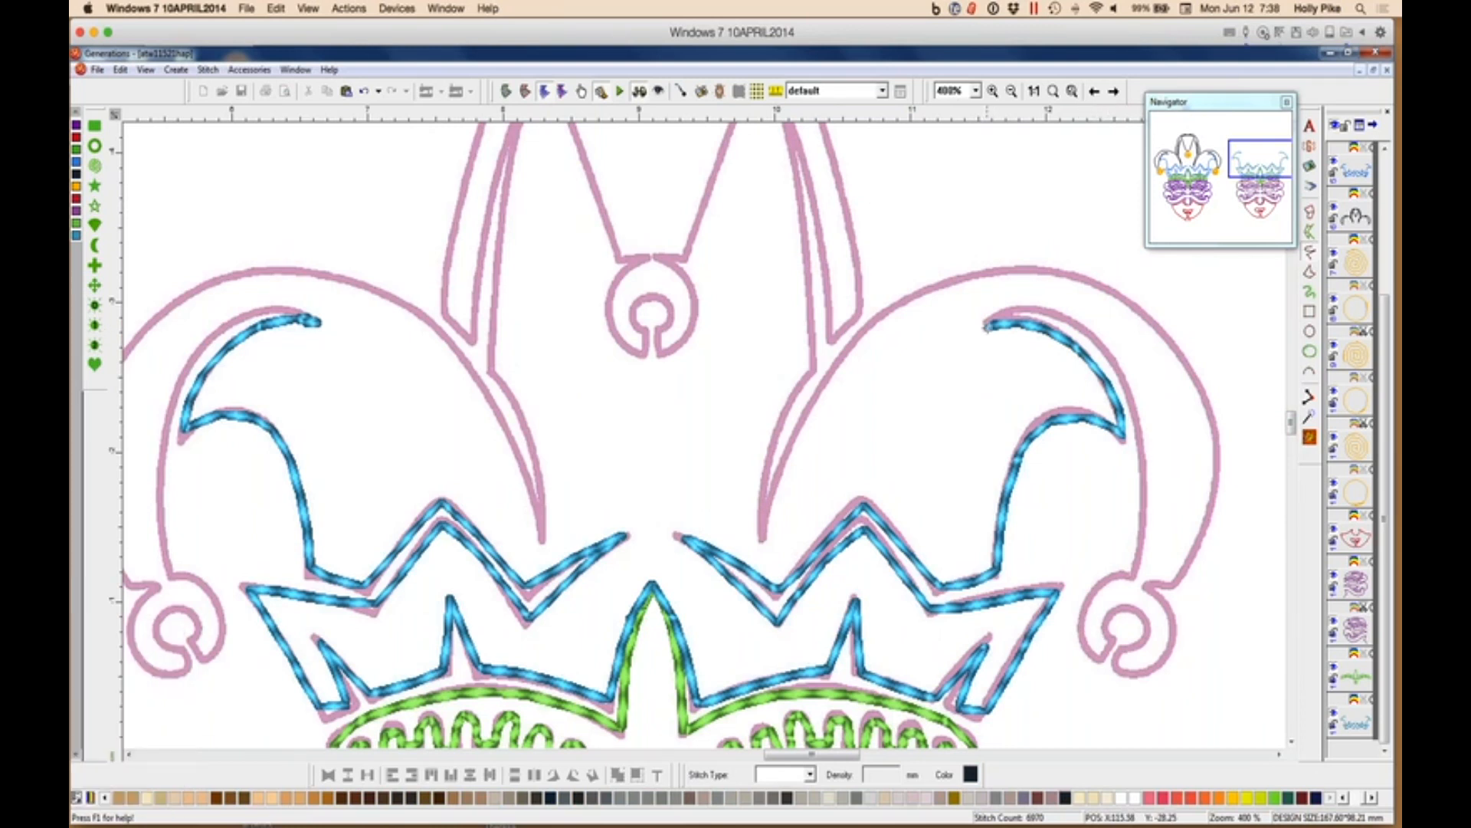
{"action": "mouse_move", "coordinate": [1132, 395]}
{"action": "left_mouse_down"}
{"action": "mouse_move", "coordinate": [1142, 590]}
{"action": "mouse_move", "coordinate": [1202, 509]}
{"action": "mouse_move", "coordinate": [1217, 433]}
{"action": "mouse_move", "coordinate": [1157, 318]}
{"action": "mouse_move", "coordinate": [1106, 285]}
{"action": "mouse_move", "coordinate": [959, 269]}
{"action": "mouse_move", "coordinate": [888, 305]}
{"action": "mouse_move", "coordinate": [814, 406]}
{"action": "mouse_move", "coordinate": [762, 546]}
{"action": "mouse_move", "coordinate": [764, 453]}
{"action": "mouse_move", "coordinate": [813, 365]}
{"action": "mouse_move", "coordinate": [797, 180]}
{"action": "left_mouse_up"}
{"action": "mouse_move", "coordinate": [789, 96]}
{"action": "left_mouse_down"}
{"action": "mouse_move", "coordinate": [779, 217]}
{"action": "mouse_move", "coordinate": [810, 286]}
{"action": "mouse_move", "coordinate": [831, 457]}
{"action": "mouse_move", "coordinate": [850, 309]}
{"action": "left_mouse_up"}
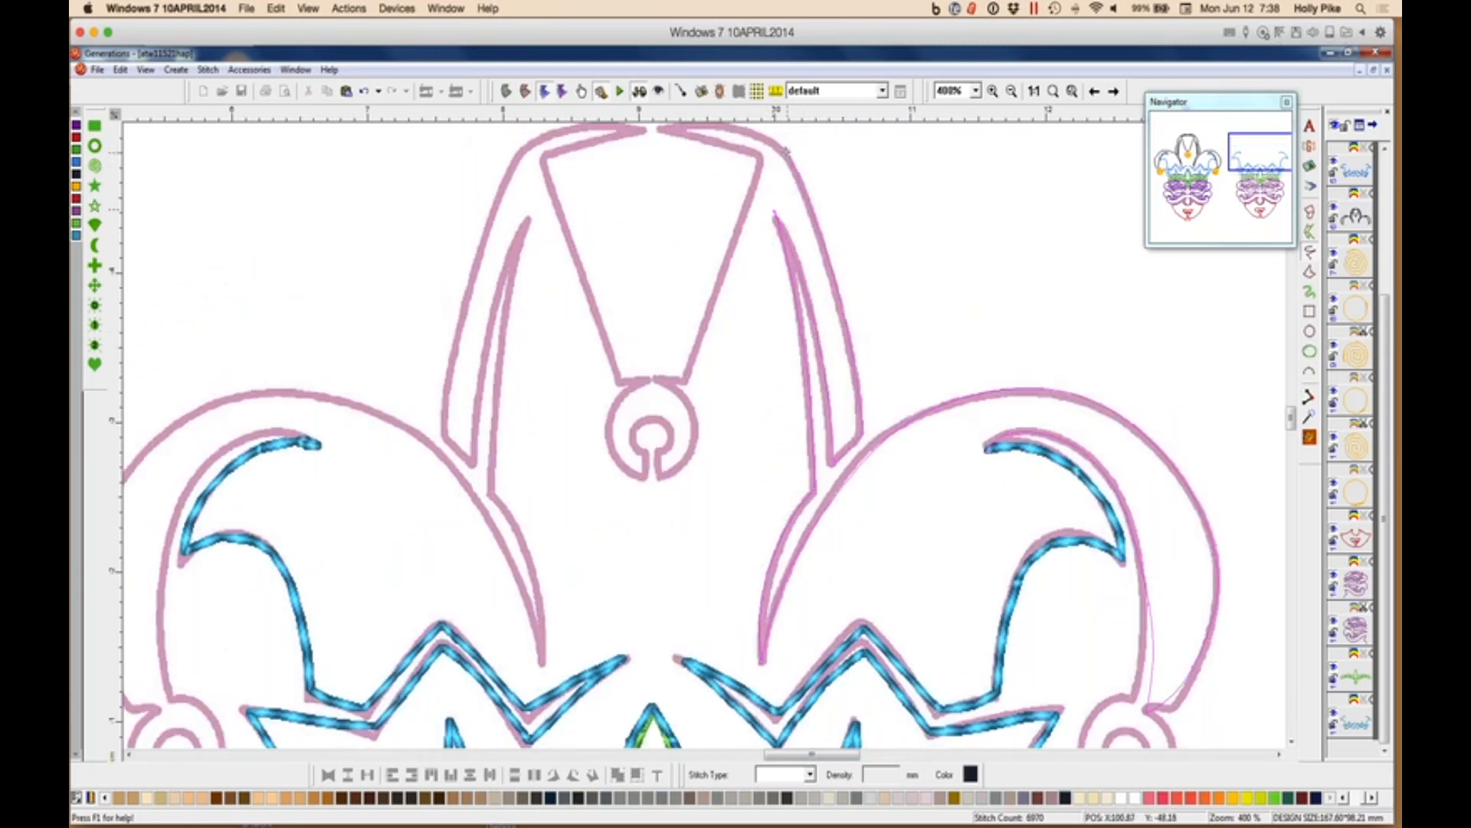
{"action": "scroll", "coordinate": [749, 197], "scroll_direction": "up", "scroll_amount": 2}
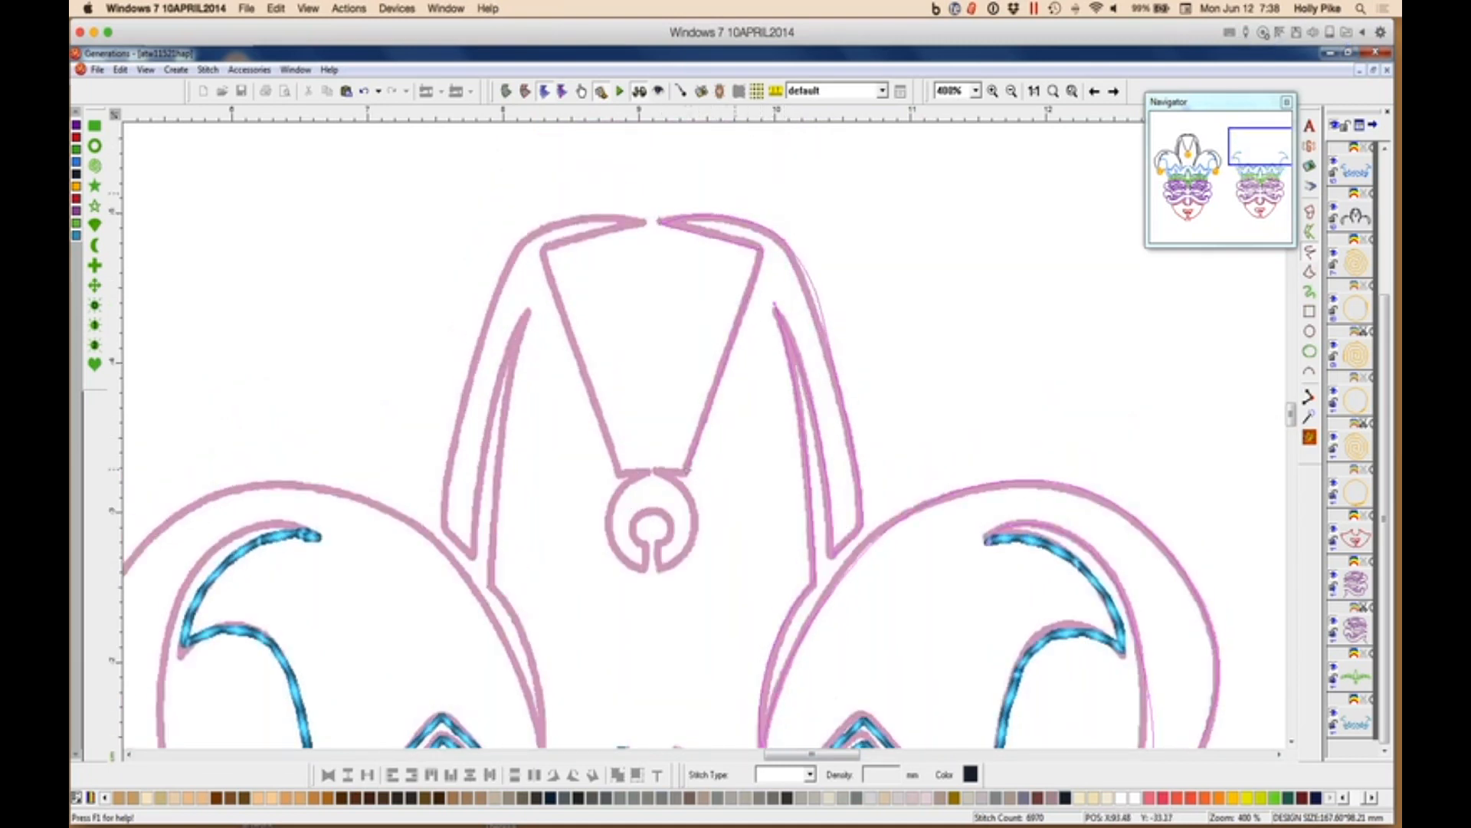
{"action": "left_click", "coordinate": [655, 528]}
{"action": "key", "text": "Return"}
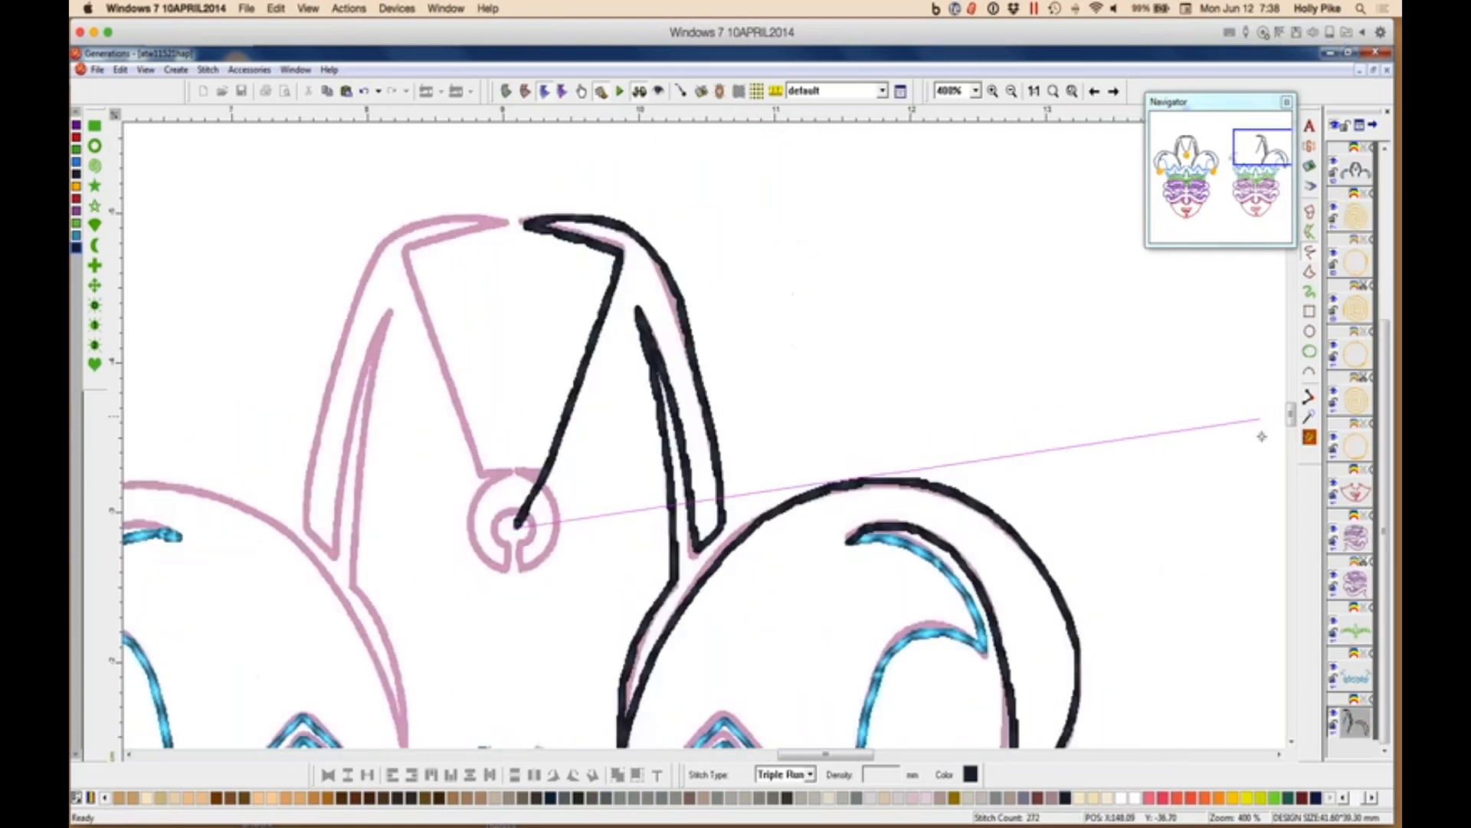
{"action": "key", "text": "Escape"}
Duplicate the black hat half, mirror it horizontally and line it up with the left side of the template, meeting at the centre bell.
{"action": "scroll", "coordinate": [1297, 431], "scroll_direction": "down", "scroll_amount": 5}
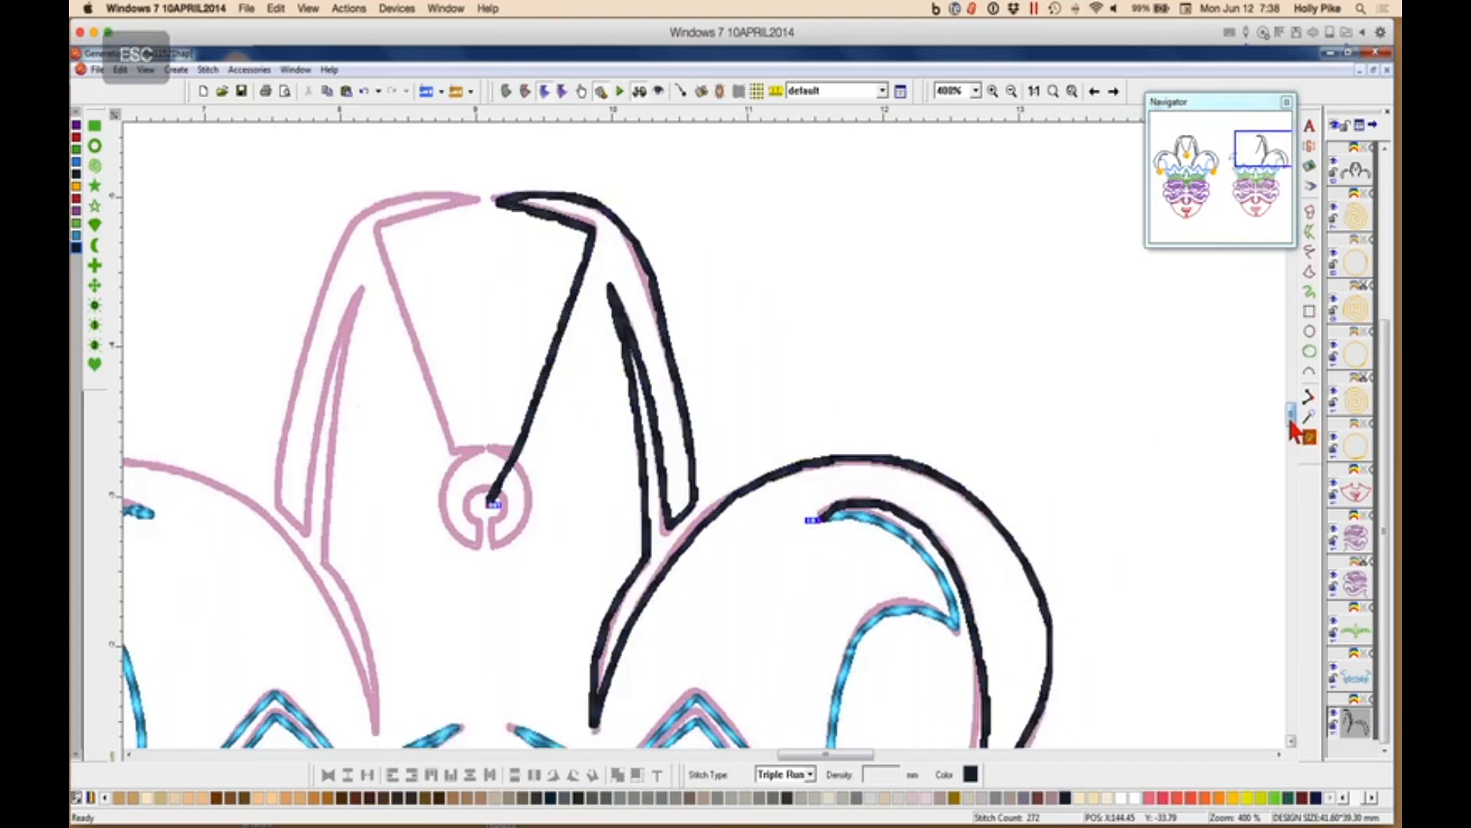
{"action": "left_click", "coordinate": [1072, 91]}
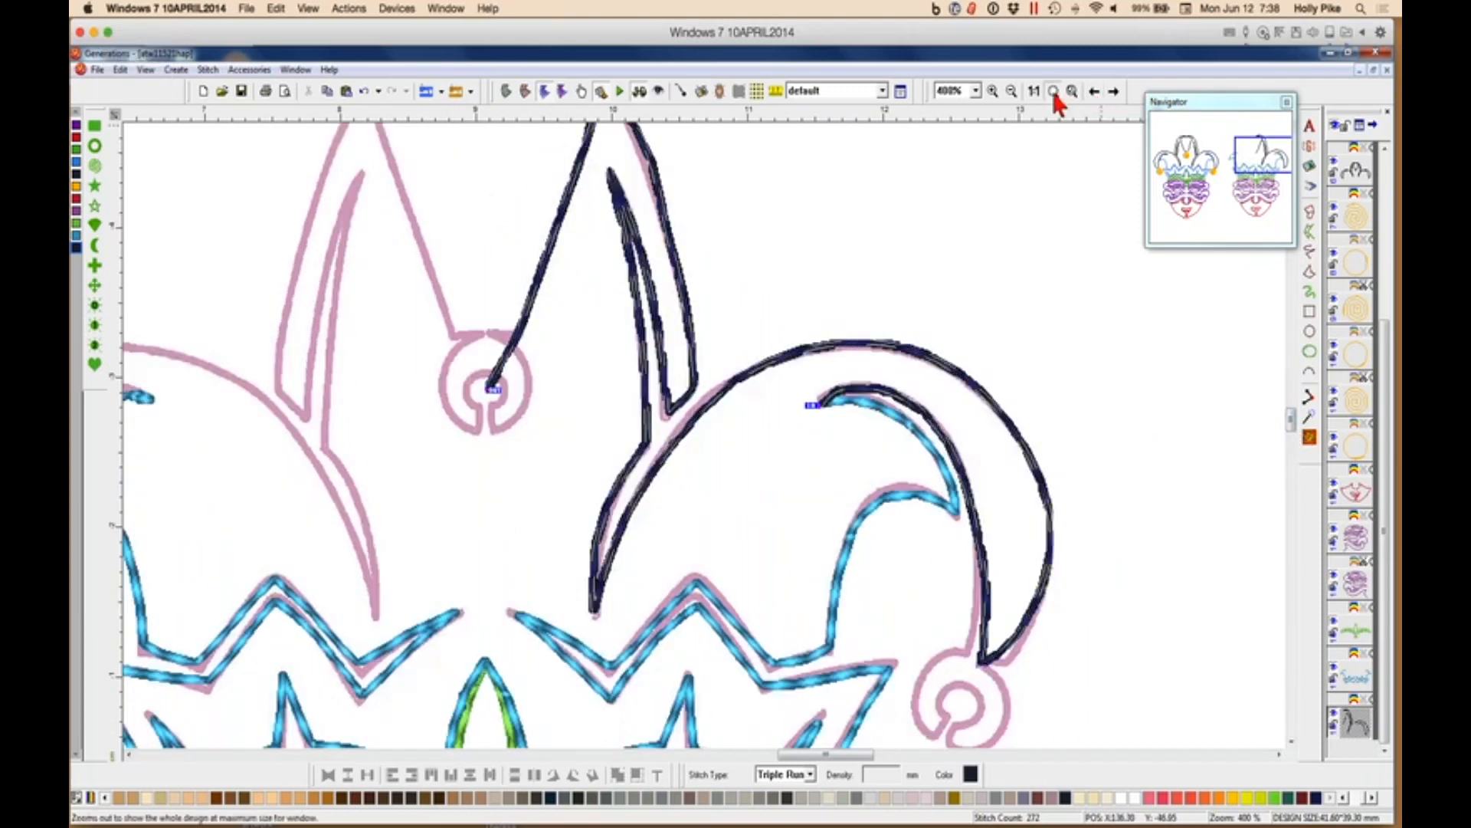
{"action": "left_click_drag", "start_coordinate": [854, 754], "coordinate": [886, 755]}
{"action": "scroll", "coordinate": [1301, 456], "scroll_direction": "up", "scroll_amount": 3}
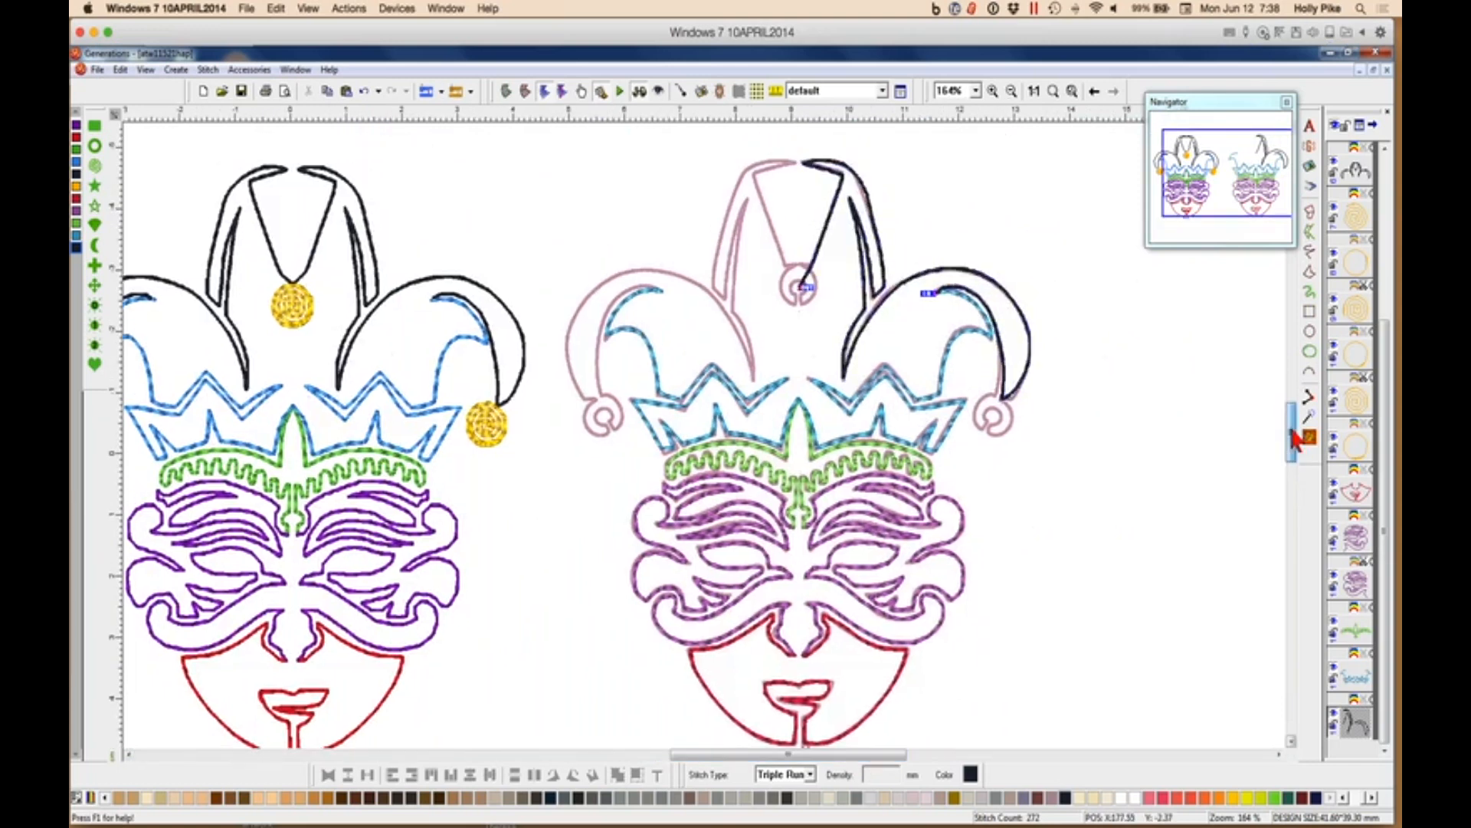
{"action": "left_click", "coordinate": [347, 93]}
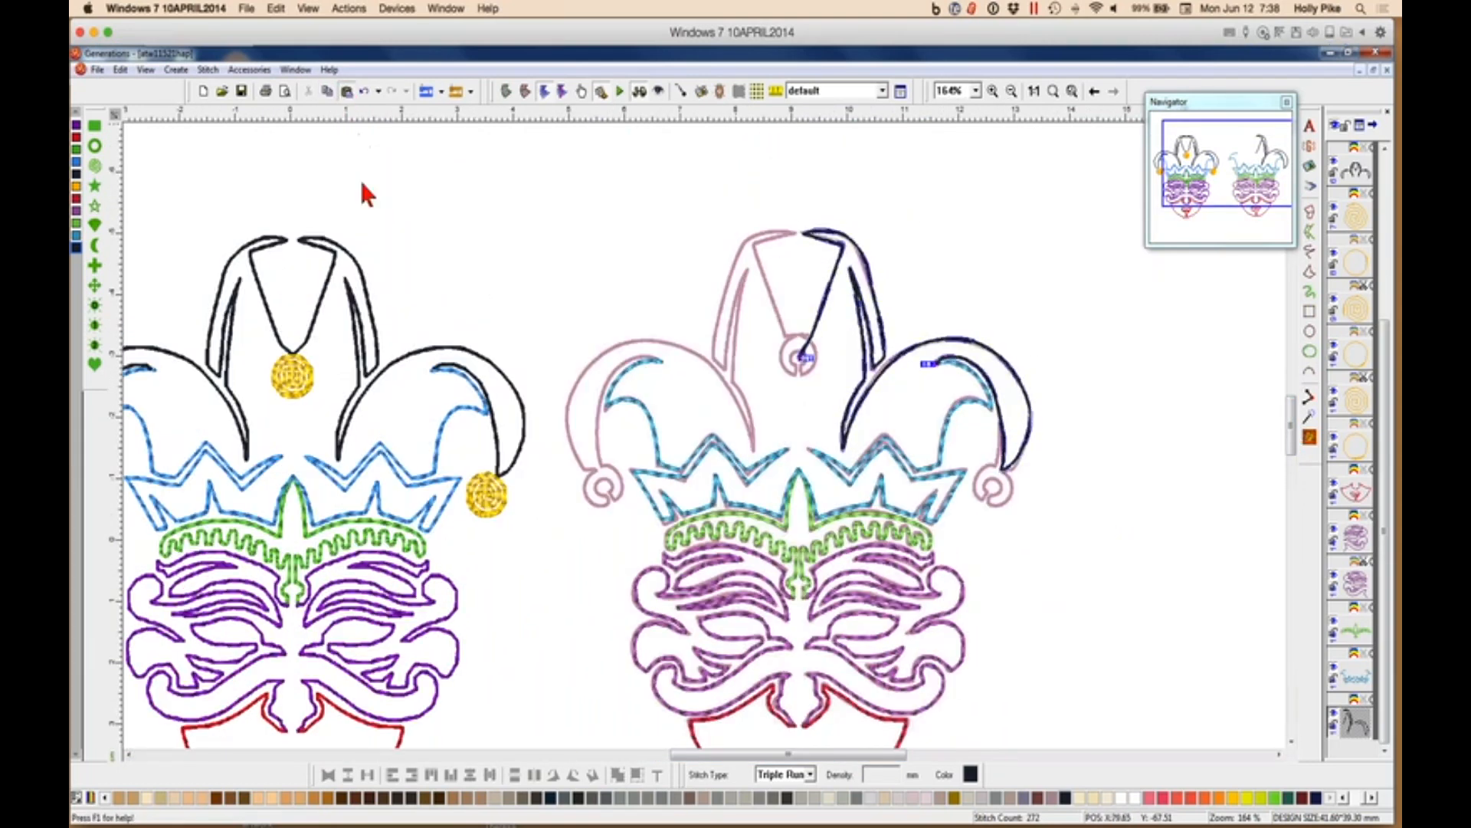
{"action": "left_click", "coordinate": [552, 775]}
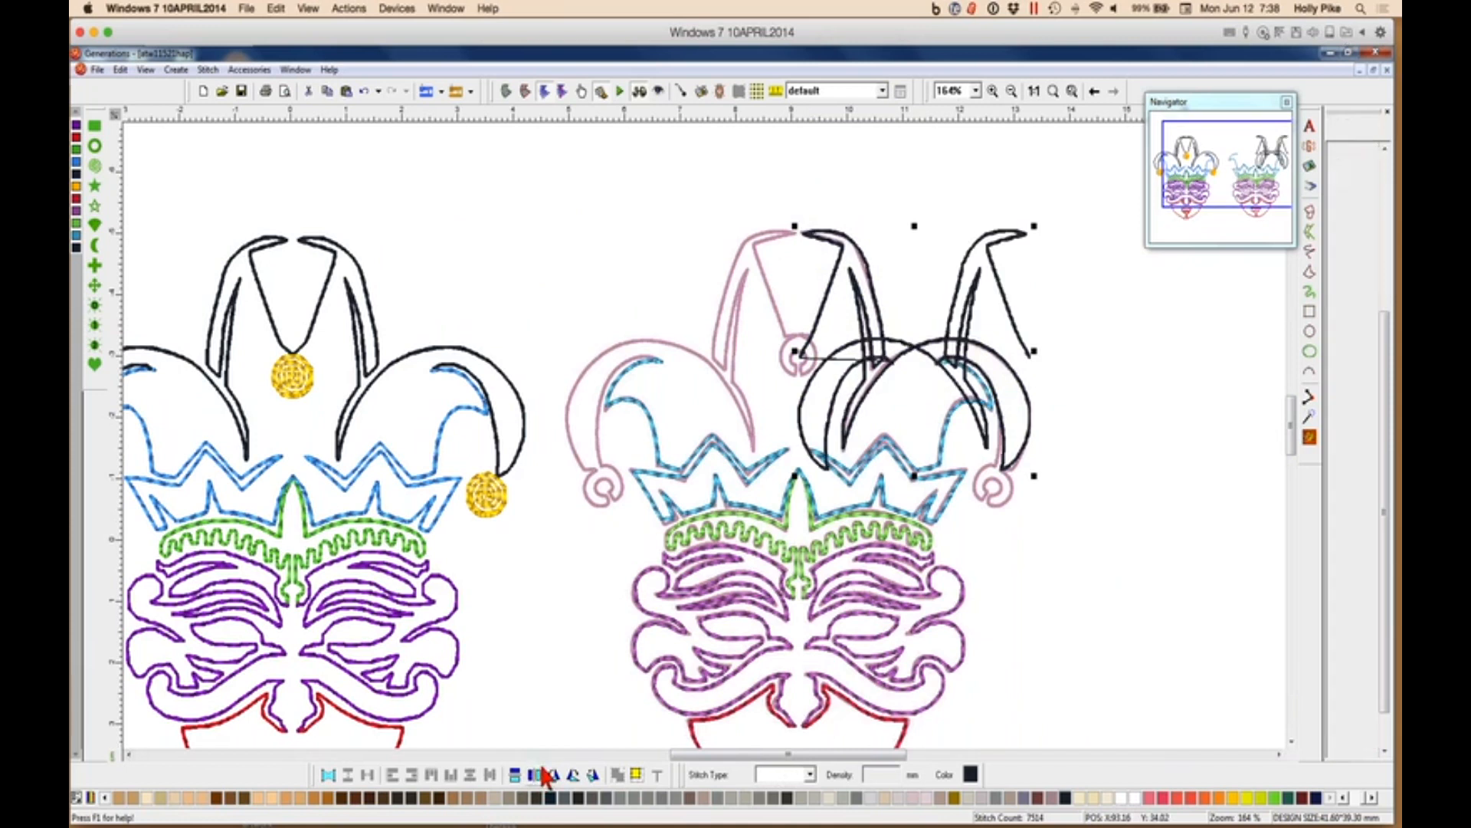
{"action": "left_click_drag", "start_coordinate": [963, 361], "coordinate": [732, 360]}
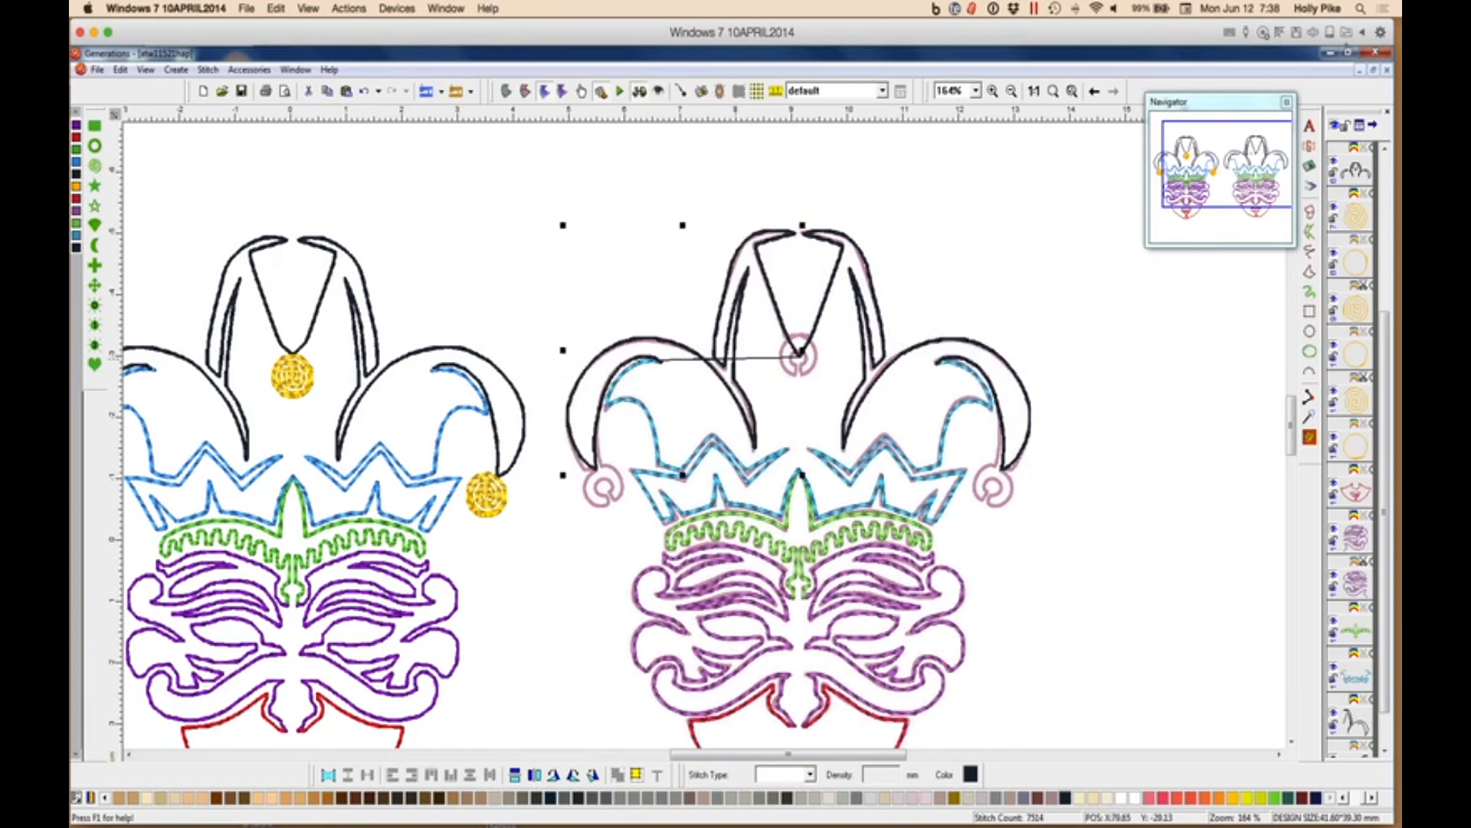
Select both black hat halves, merge them into a single outline and deselect it.
{"action": "left_click", "coordinate": [1384, 750]}
{"action": "left_click", "coordinate": [1354, 674]}
{"action": "left_click", "coordinate": [1356, 719], "text": "shift"}
{"action": "left_click", "coordinate": [509, 93]}
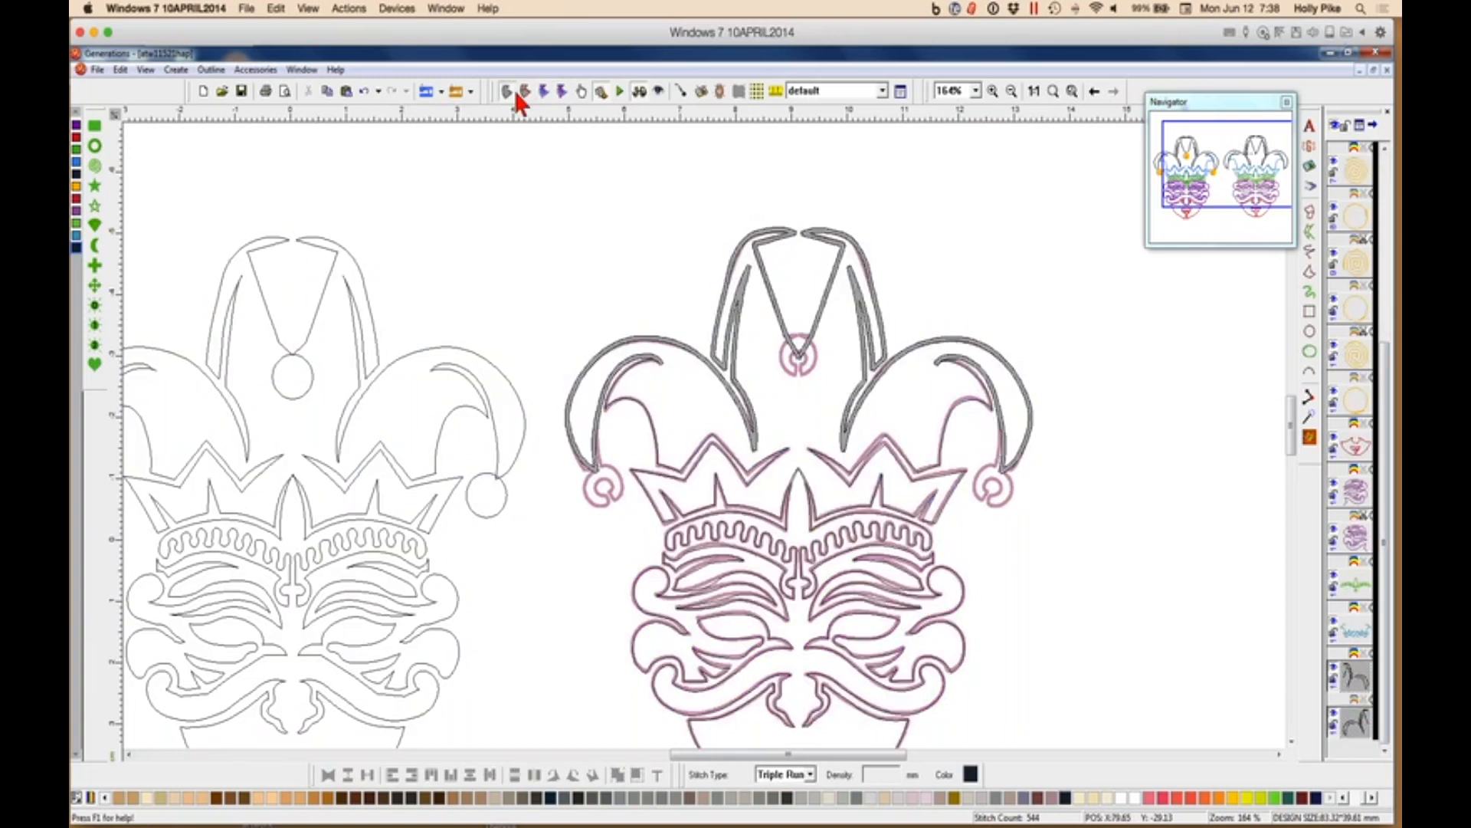
{"action": "right_click", "coordinate": [834, 291]}
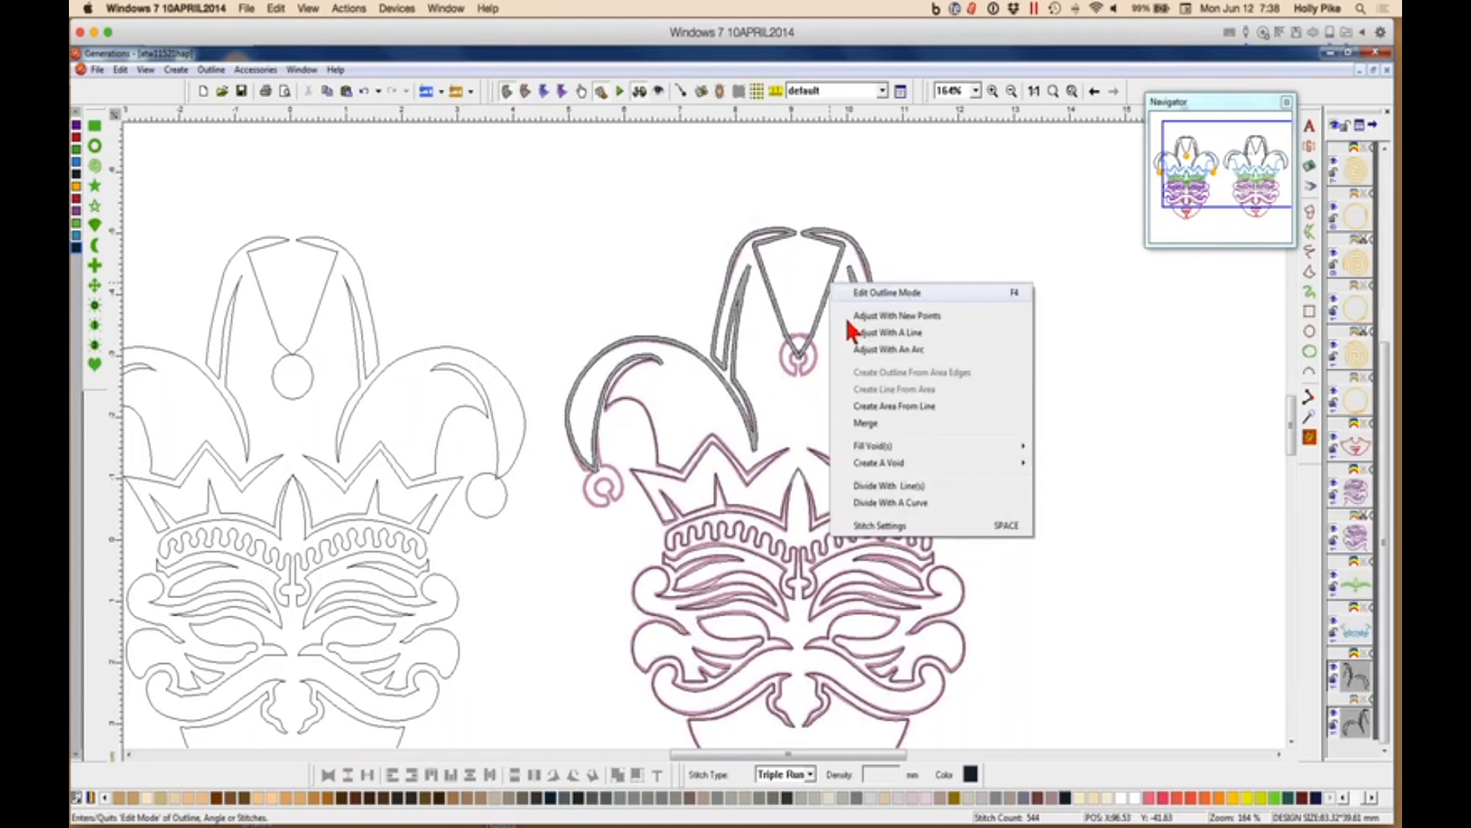
{"action": "left_click", "coordinate": [870, 427]}
{"action": "left_click", "coordinate": [1309, 441]}
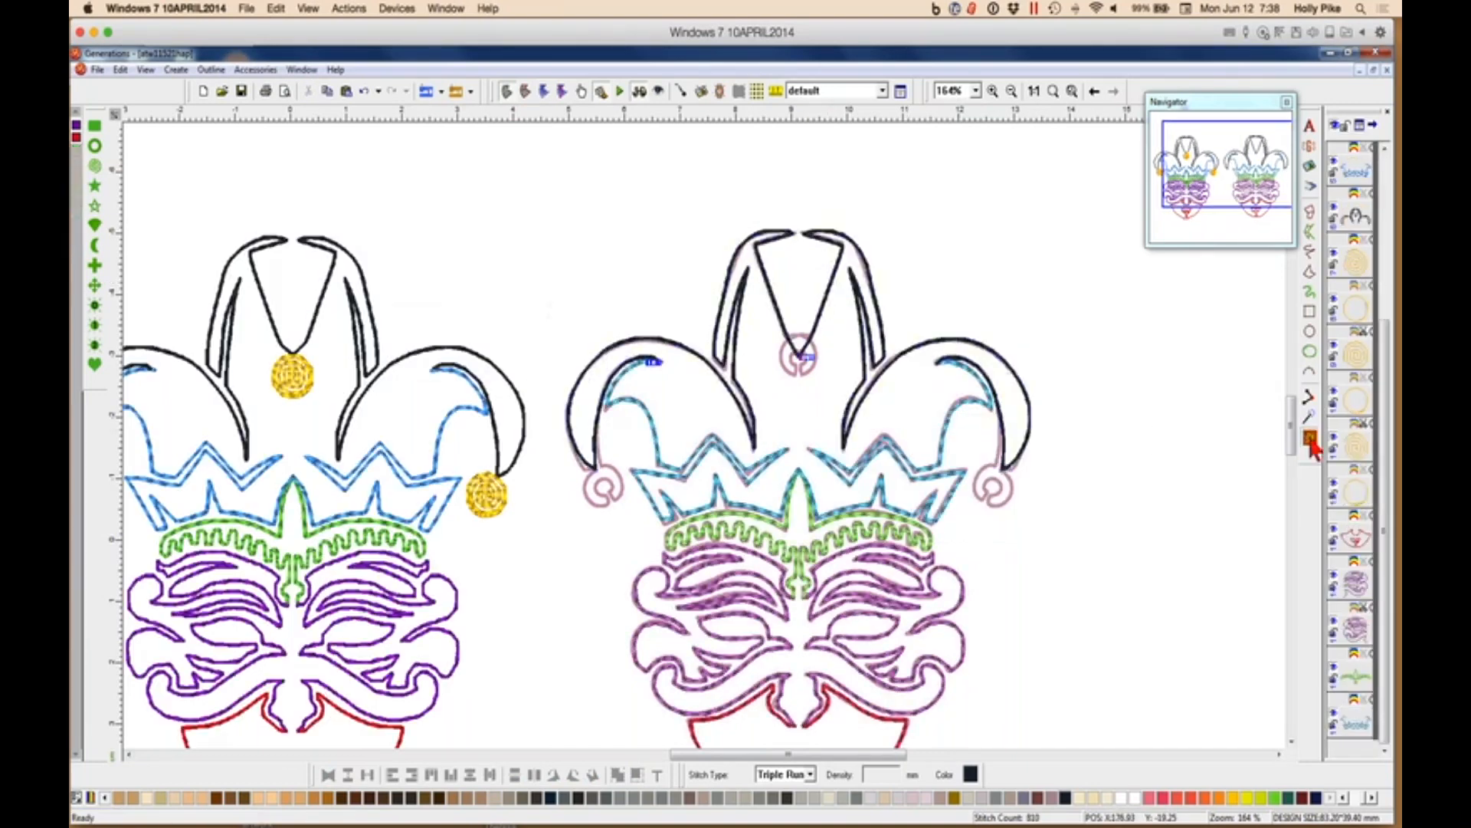
{"action": "left_click", "coordinate": [1035, 536]}
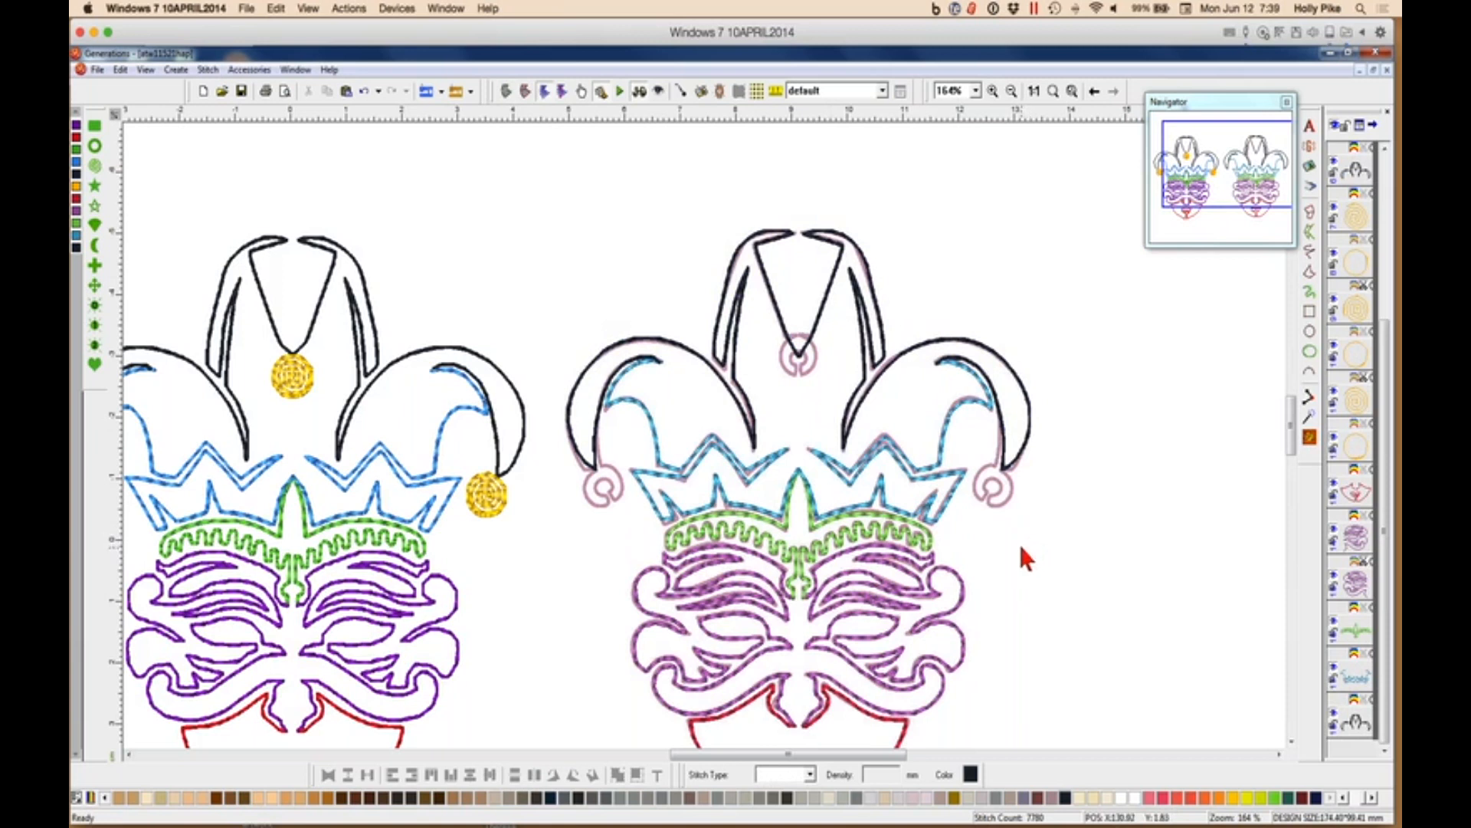
Draw a filled circle about 7.5 mm across over the bell on the template's left horn.
{"action": "left_click", "coordinate": [975, 90]}
{"action": "left_click", "coordinate": [956, 151]}
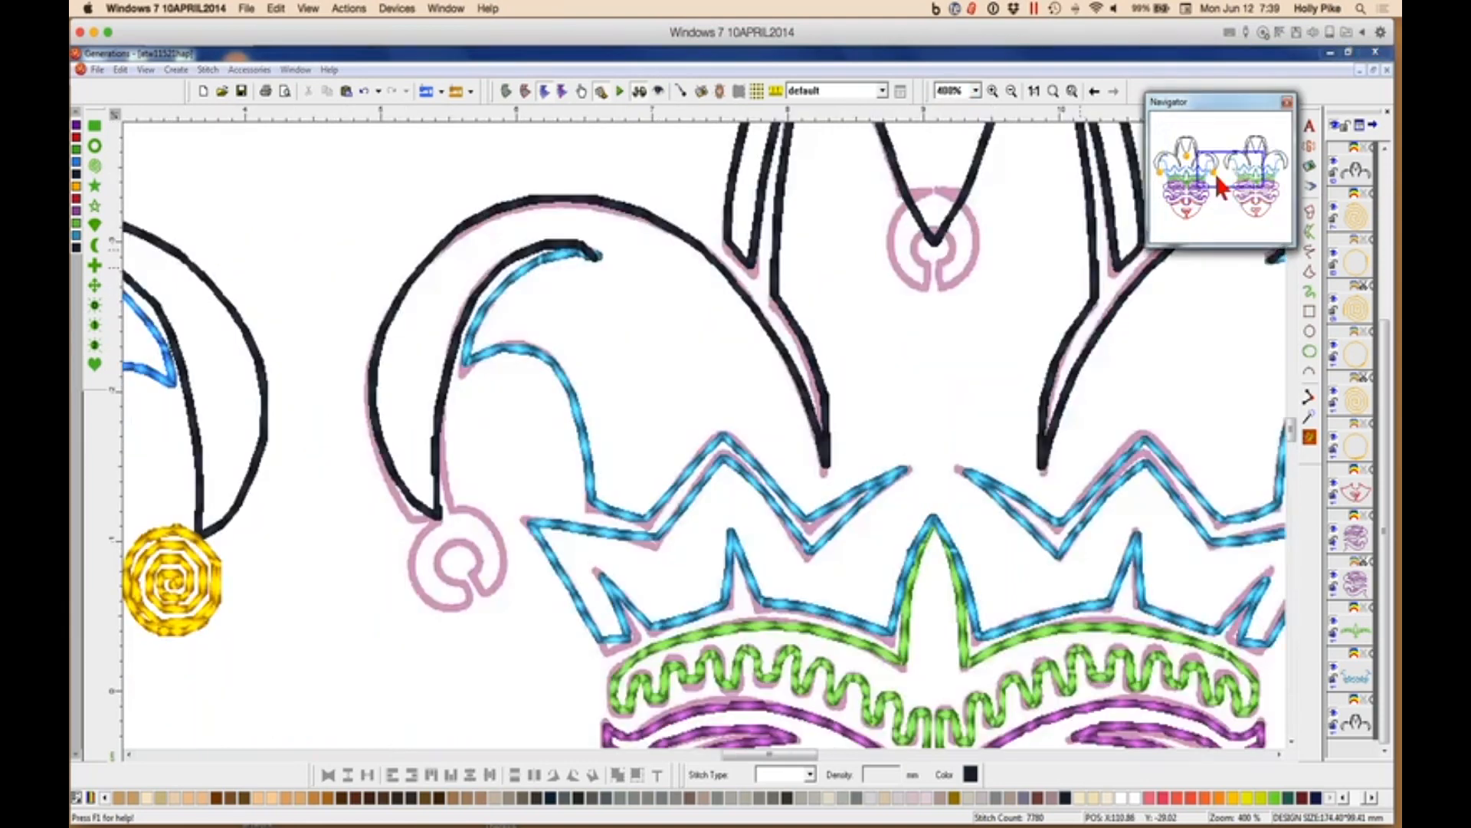
{"action": "left_click_drag", "start_coordinate": [1207, 186], "coordinate": [1242, 172]}
{"action": "left_click", "coordinate": [1310, 332]}
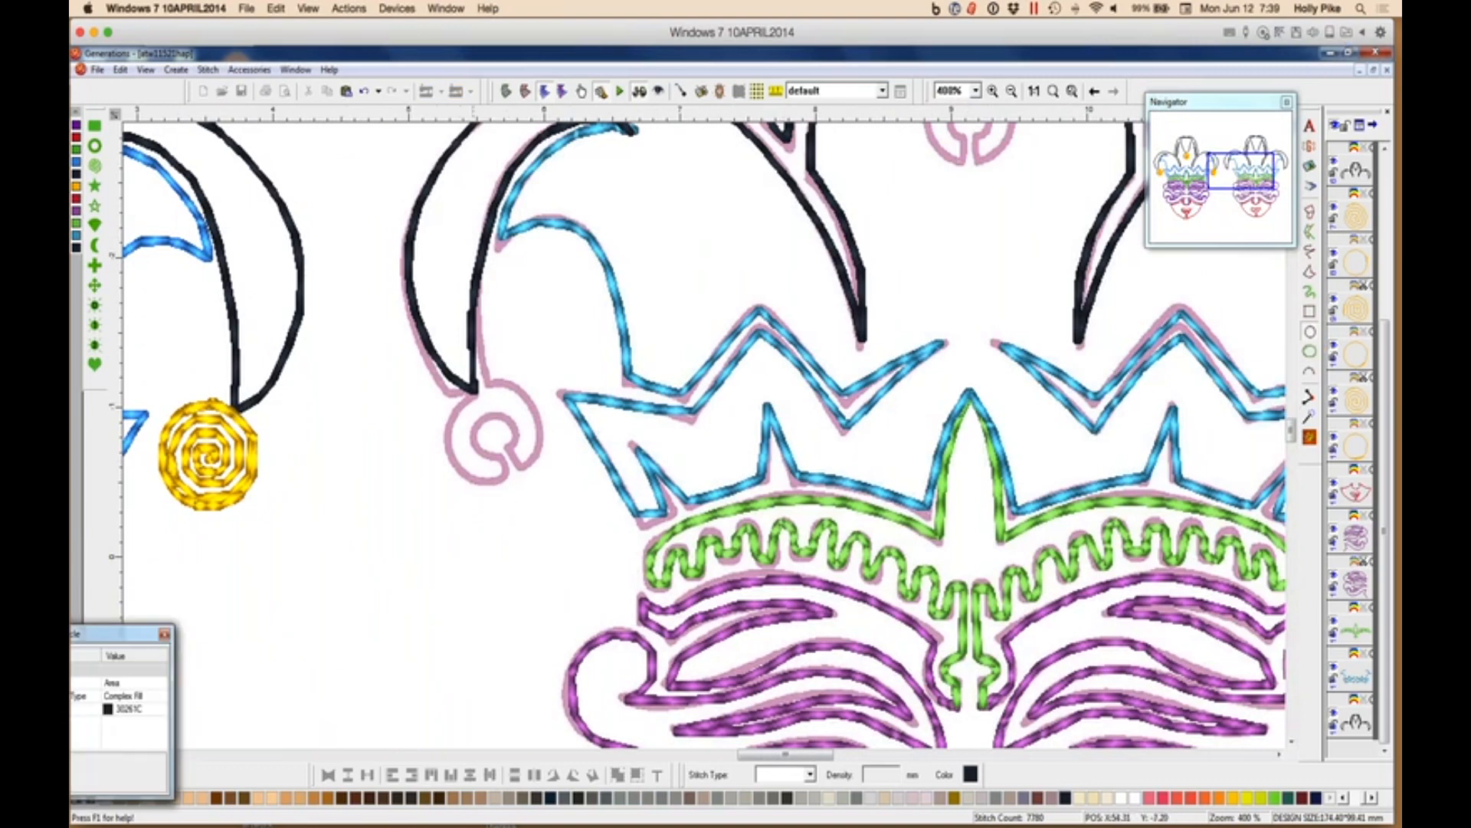
{"action": "left_click_drag", "start_coordinate": [440, 395], "coordinate": [518, 446]}
{"action": "key", "text": "Escape"}
{"action": "double_click", "coordinate": [519, 446]}
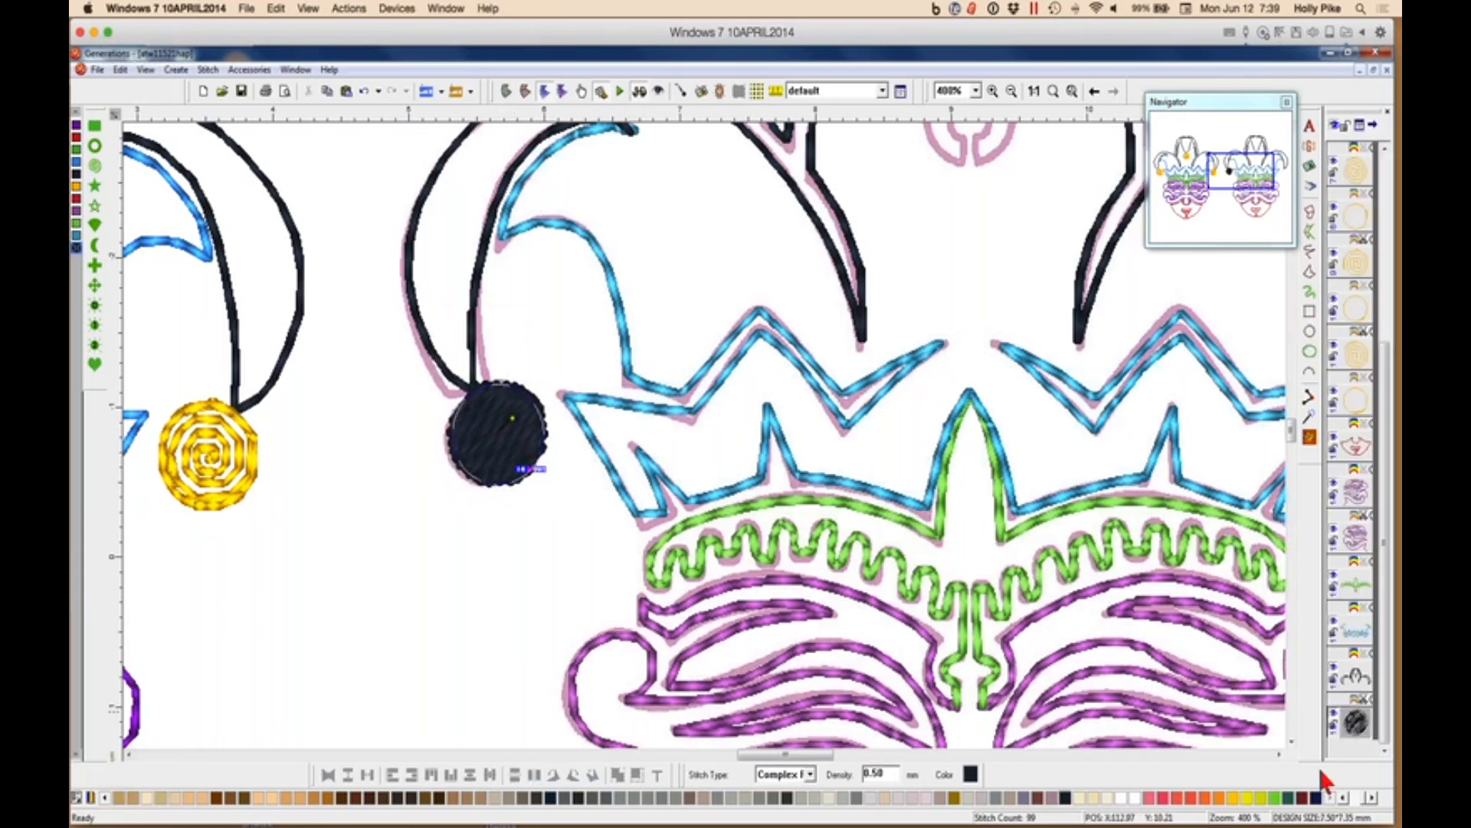
Recolour the bell circle golden yellow and change its stitch type to Spiral.
{"action": "left_click", "coordinate": [1343, 800]}
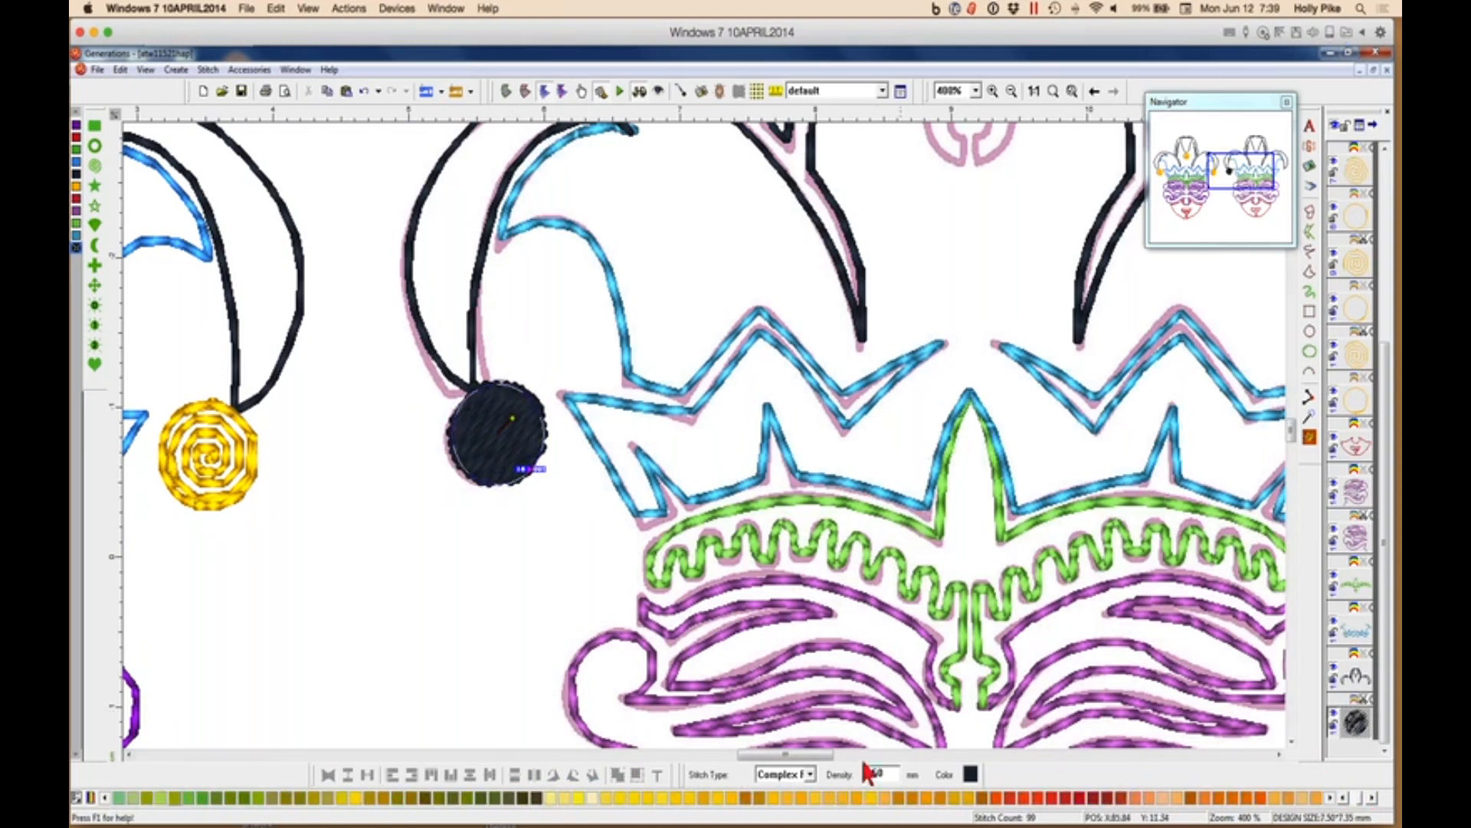
{"action": "left_click", "coordinate": [835, 797]}
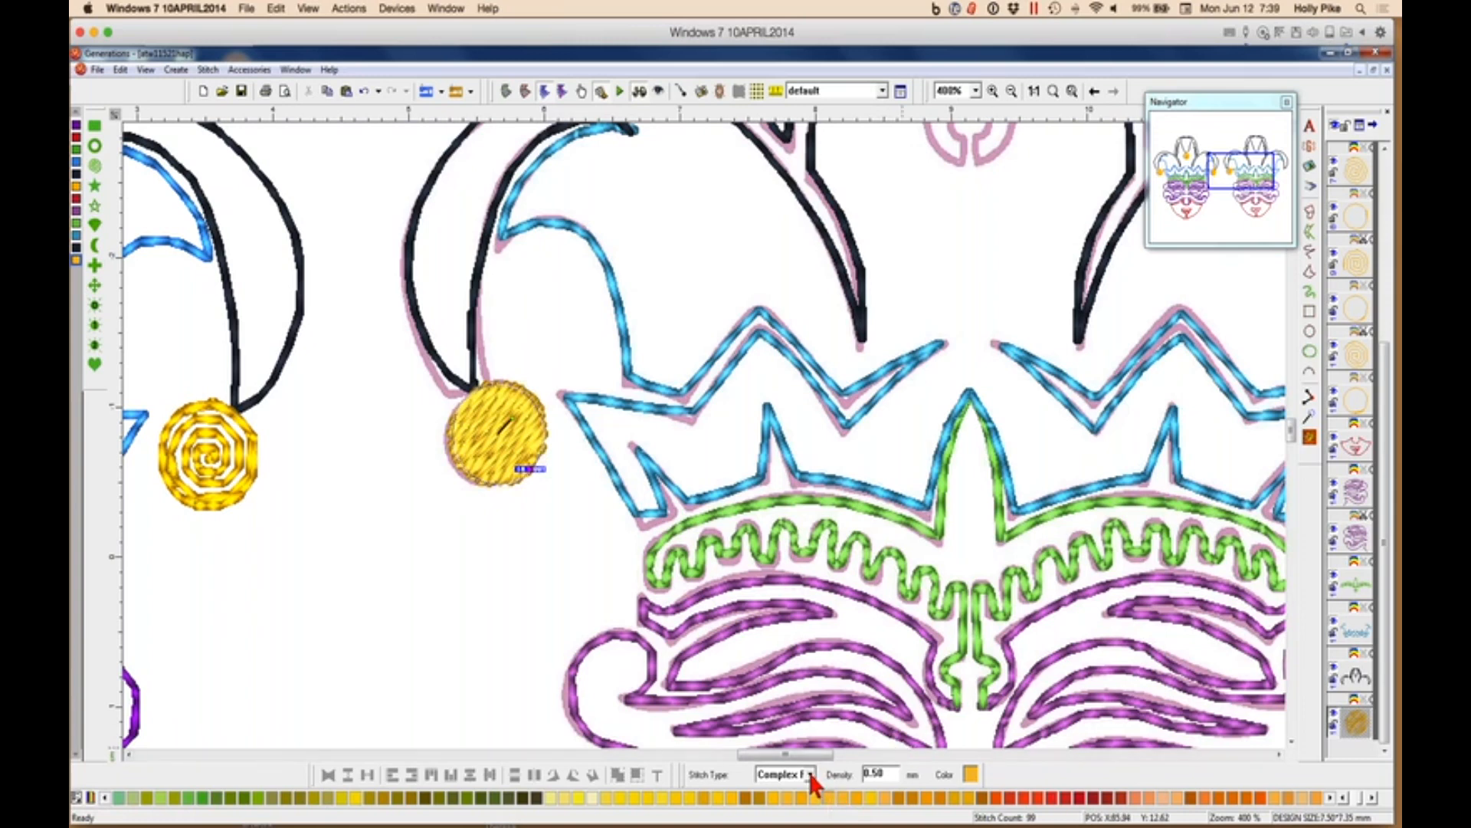
{"action": "left_click", "coordinate": [811, 775]}
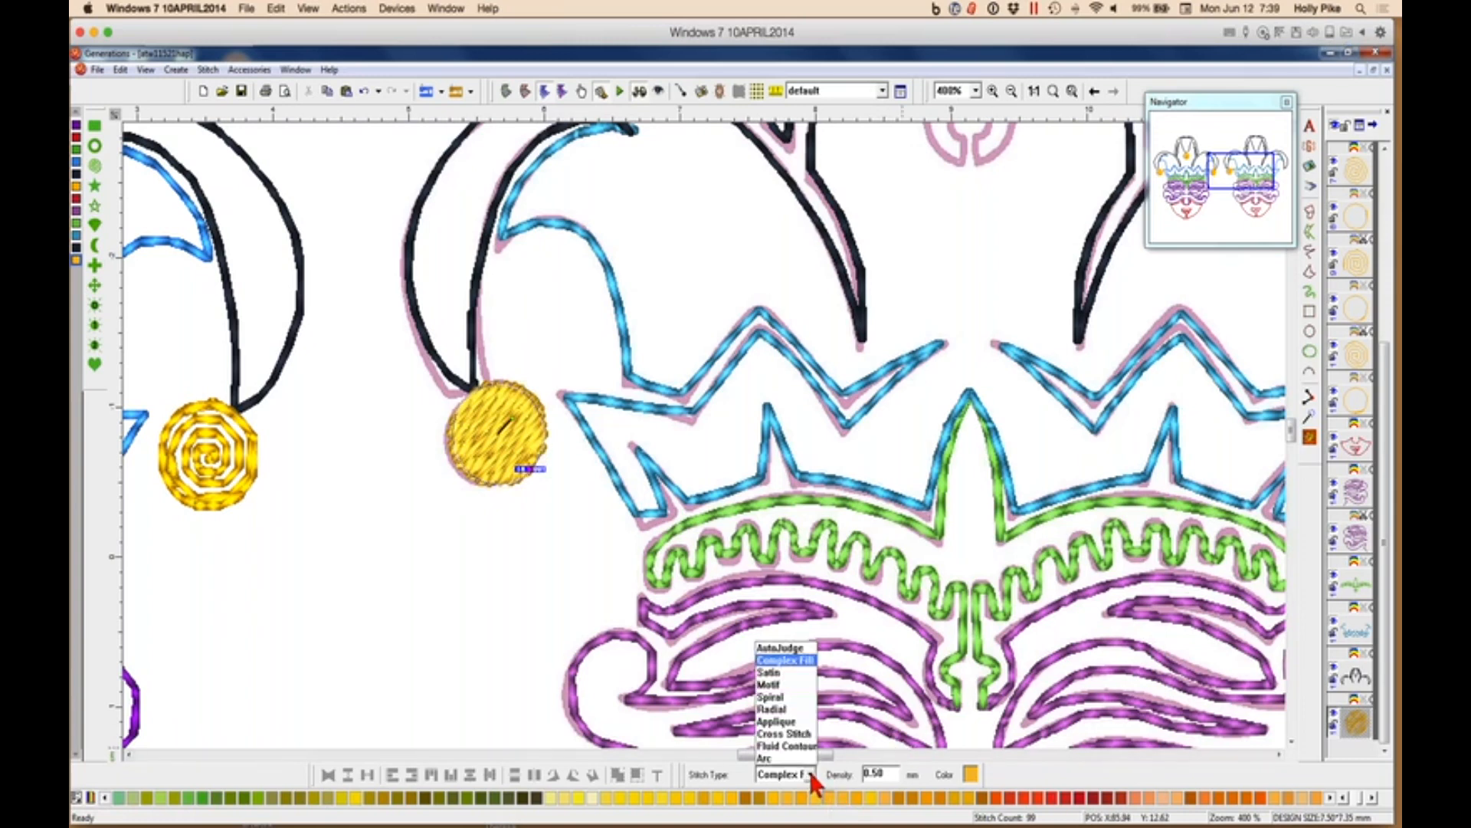
{"action": "left_click", "coordinate": [794, 698]}
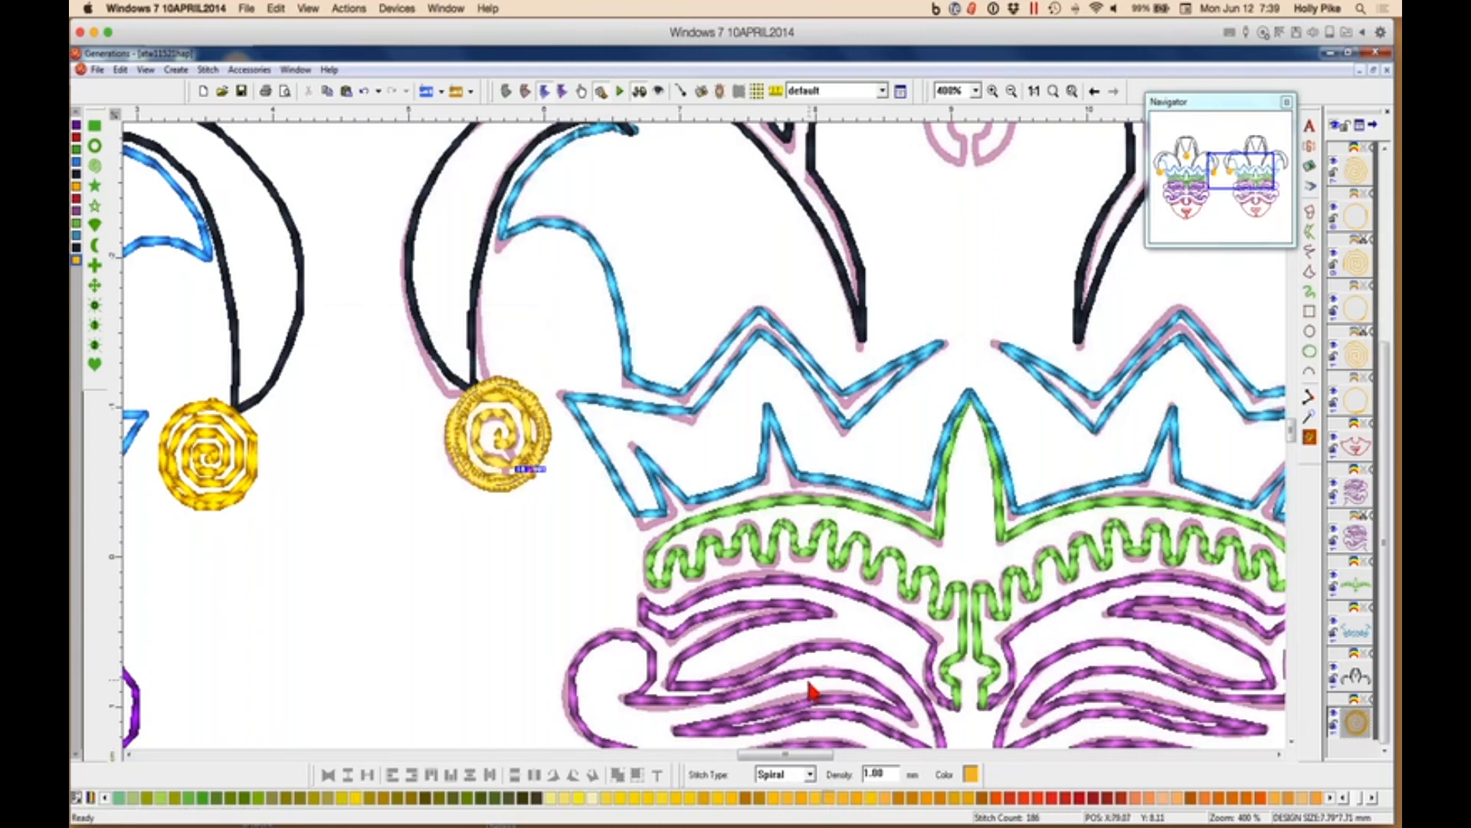
Turn off the border in the spiral bell's stitch properties and apply the change.
{"action": "right_click", "coordinate": [809, 685]}
{"action": "left_click", "coordinate": [616, 535]}
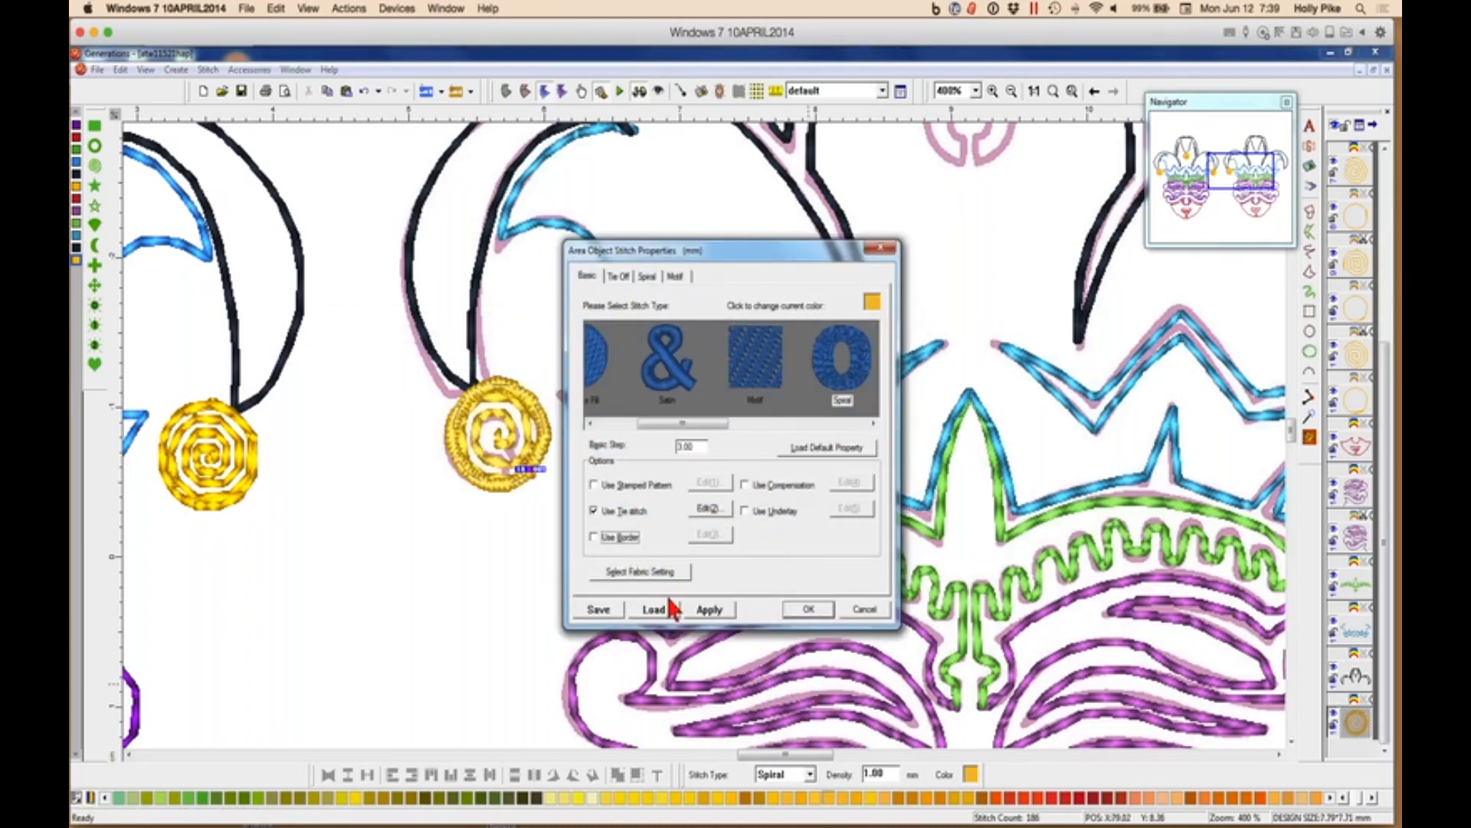
{"action": "left_click", "coordinate": [599, 609]}
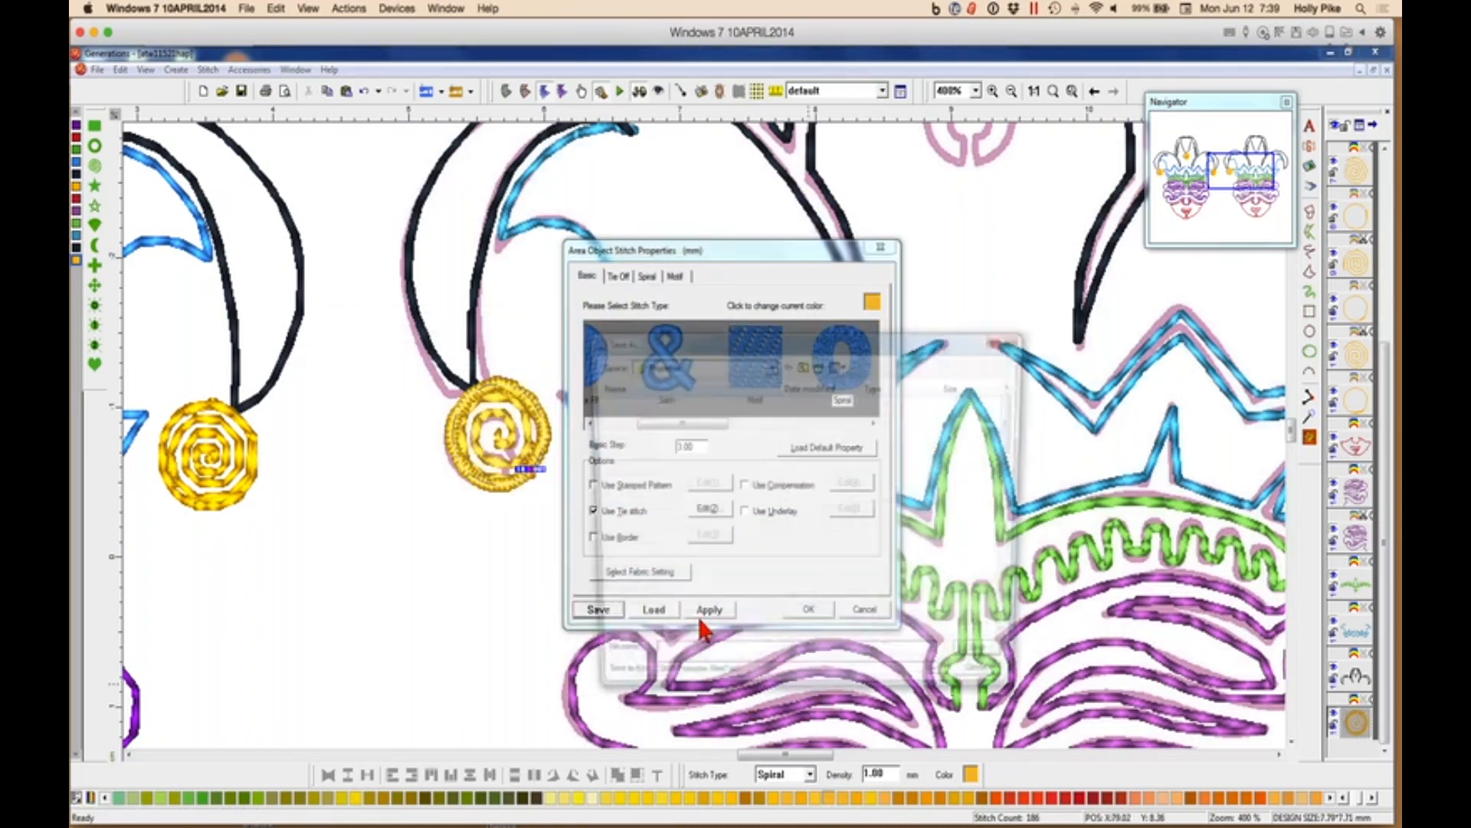
{"action": "left_click", "coordinate": [991, 685]}
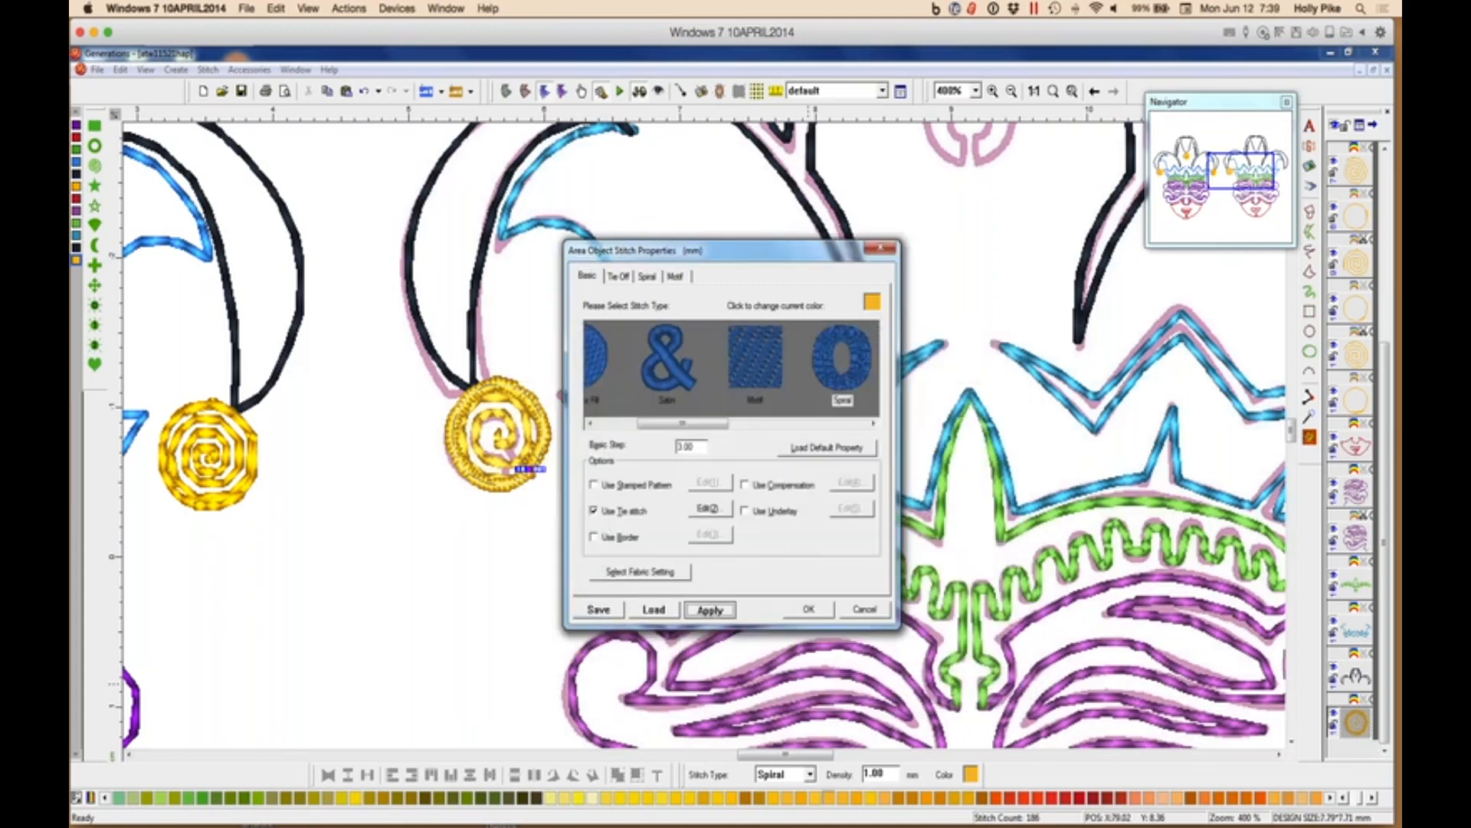
{"action": "left_click", "coordinate": [708, 608]}
{"action": "left_click", "coordinate": [862, 609]}
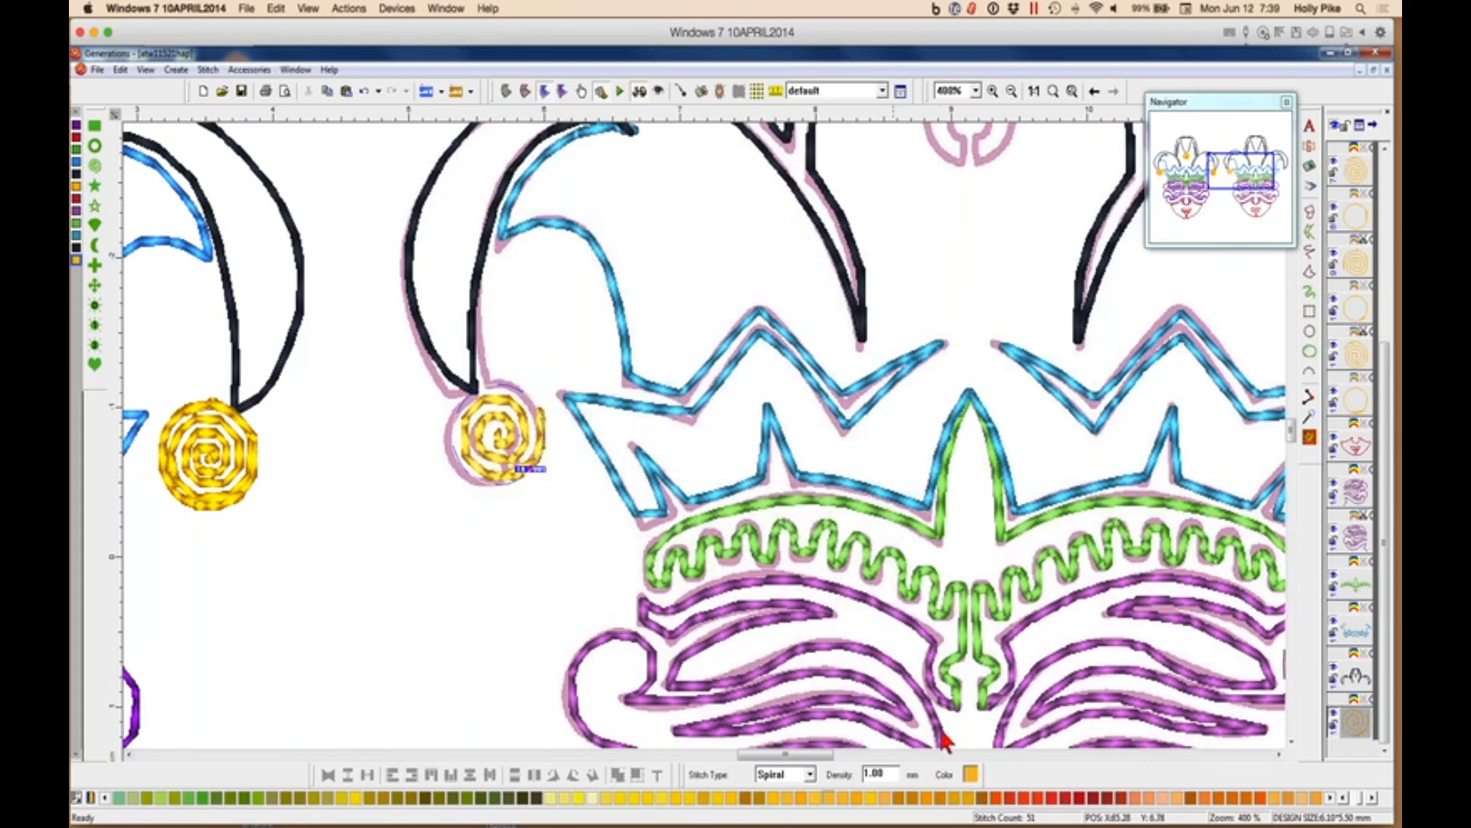
Set the spiral bell's stitch density to 0.7 mm and regenerate its stitches.
{"action": "double_click", "coordinate": [874, 774]}
{"action": "type", "text": "0.7"}
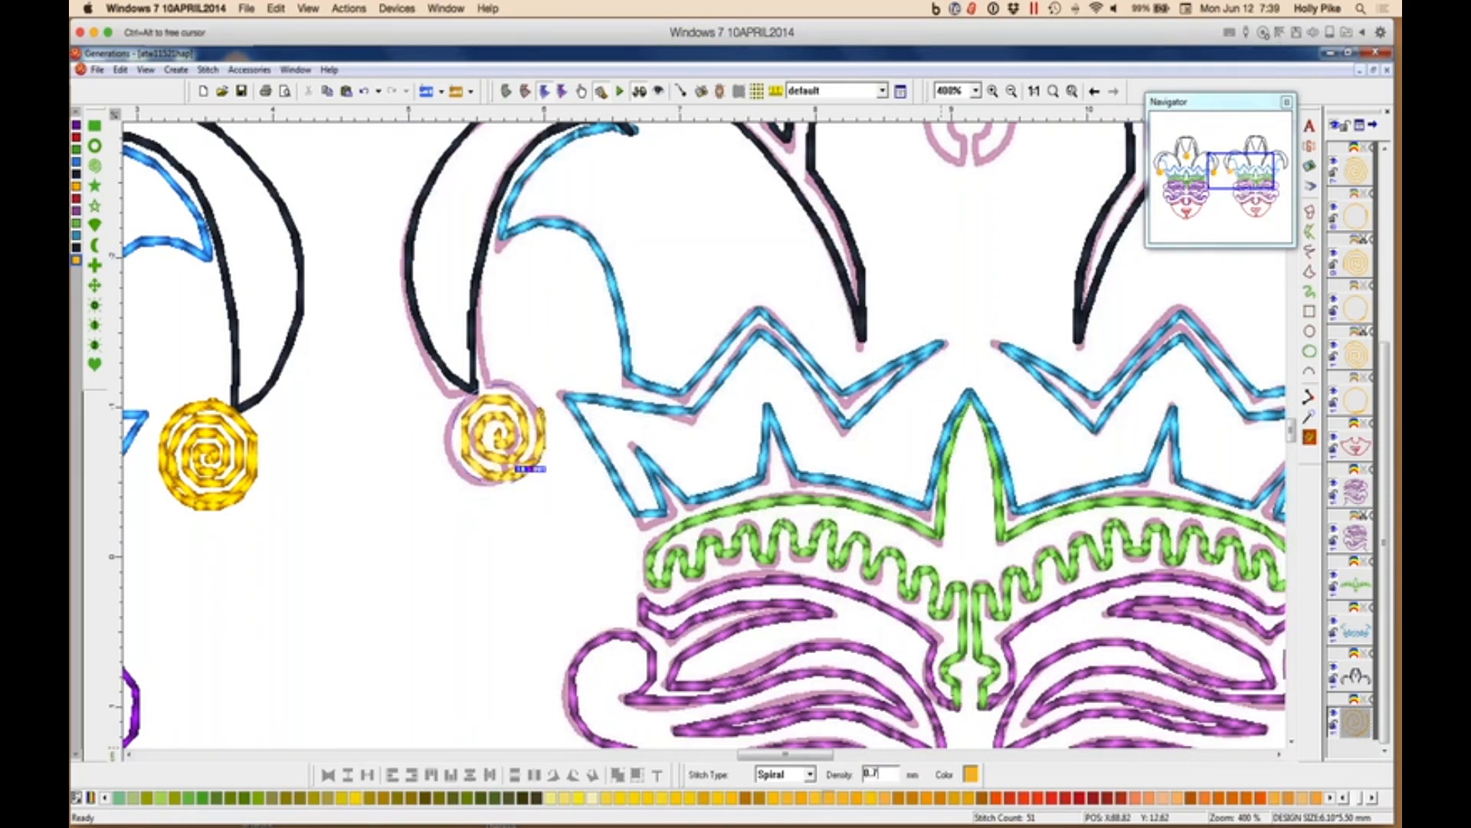
{"action": "left_click", "coordinate": [1310, 438]}
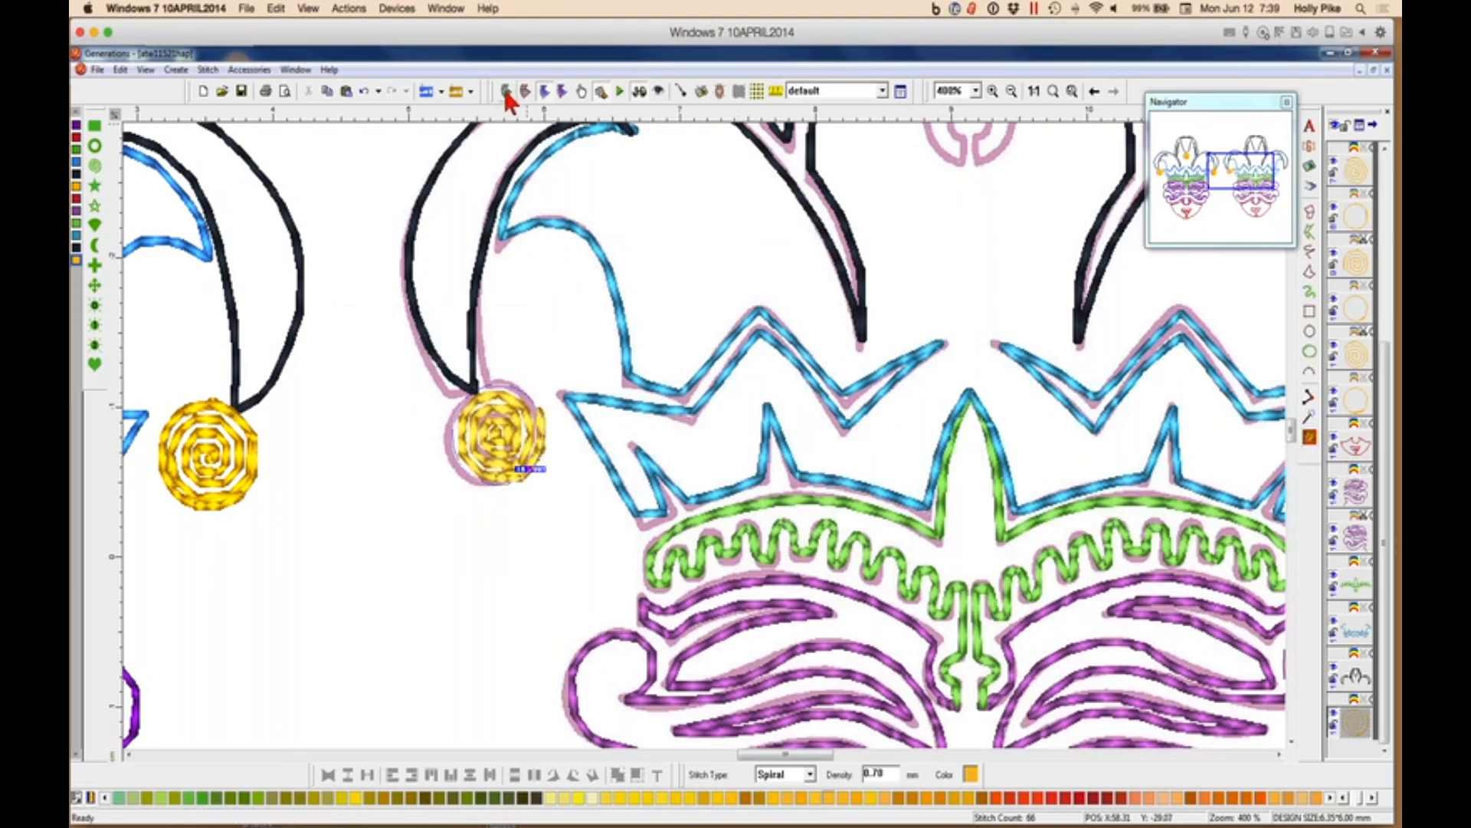
Create a Double Run outline from the spiral bell's outside area edge and generate its stitches.
{"action": "left_click", "coordinate": [509, 92]}
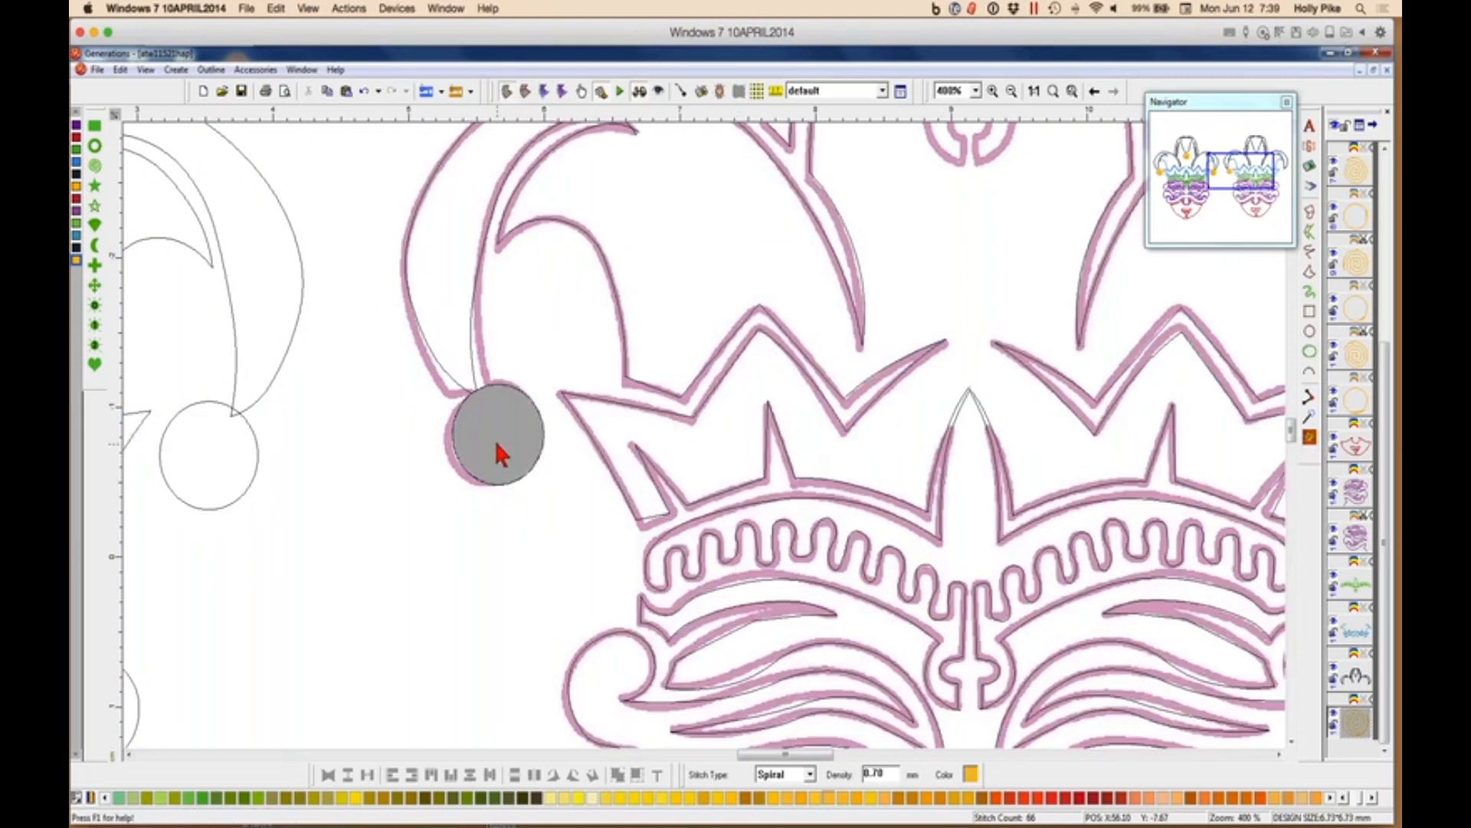
{"action": "right_click", "coordinate": [495, 443]}
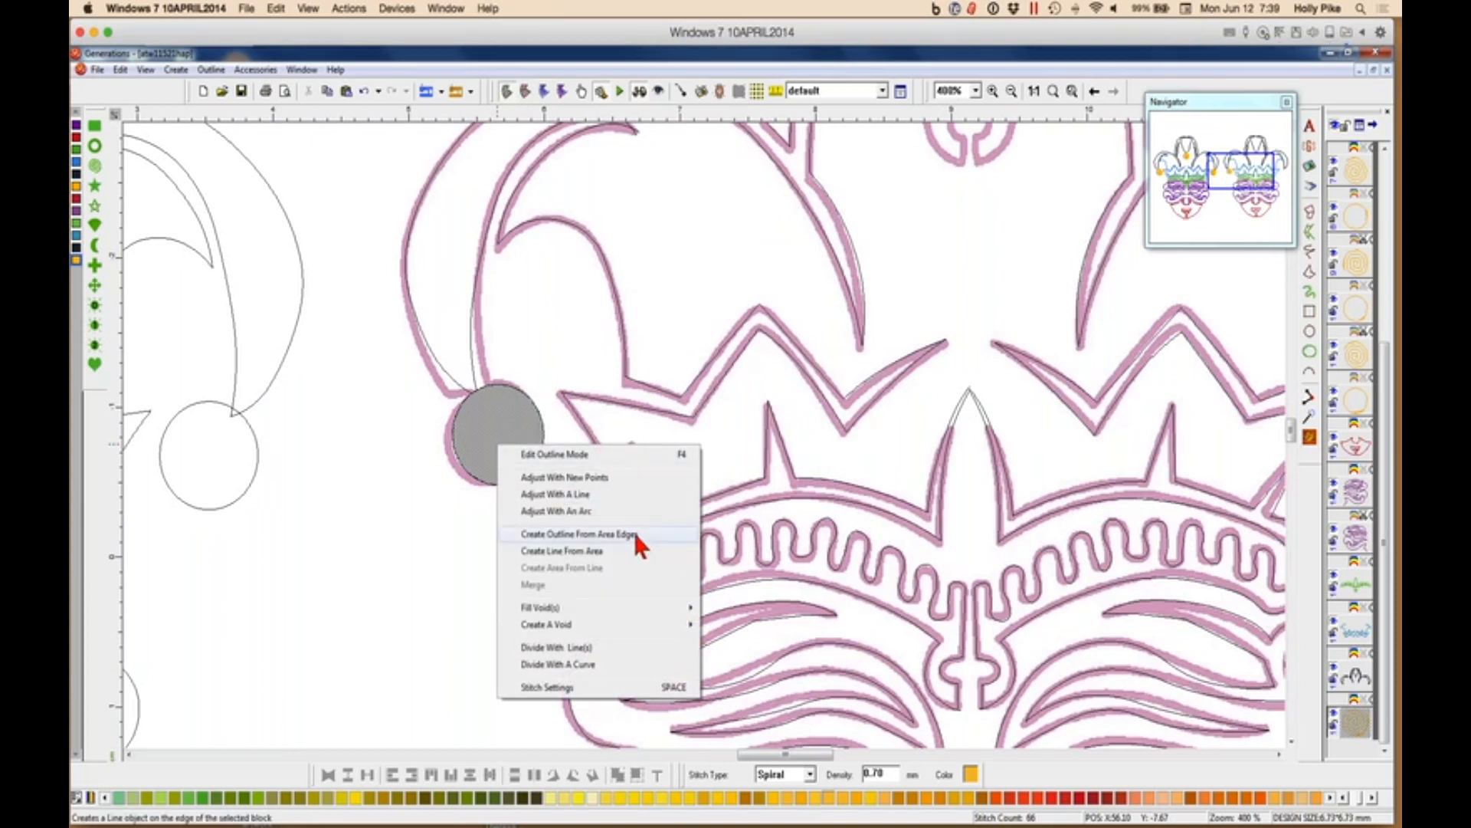
{"action": "left_click", "coordinate": [633, 530]}
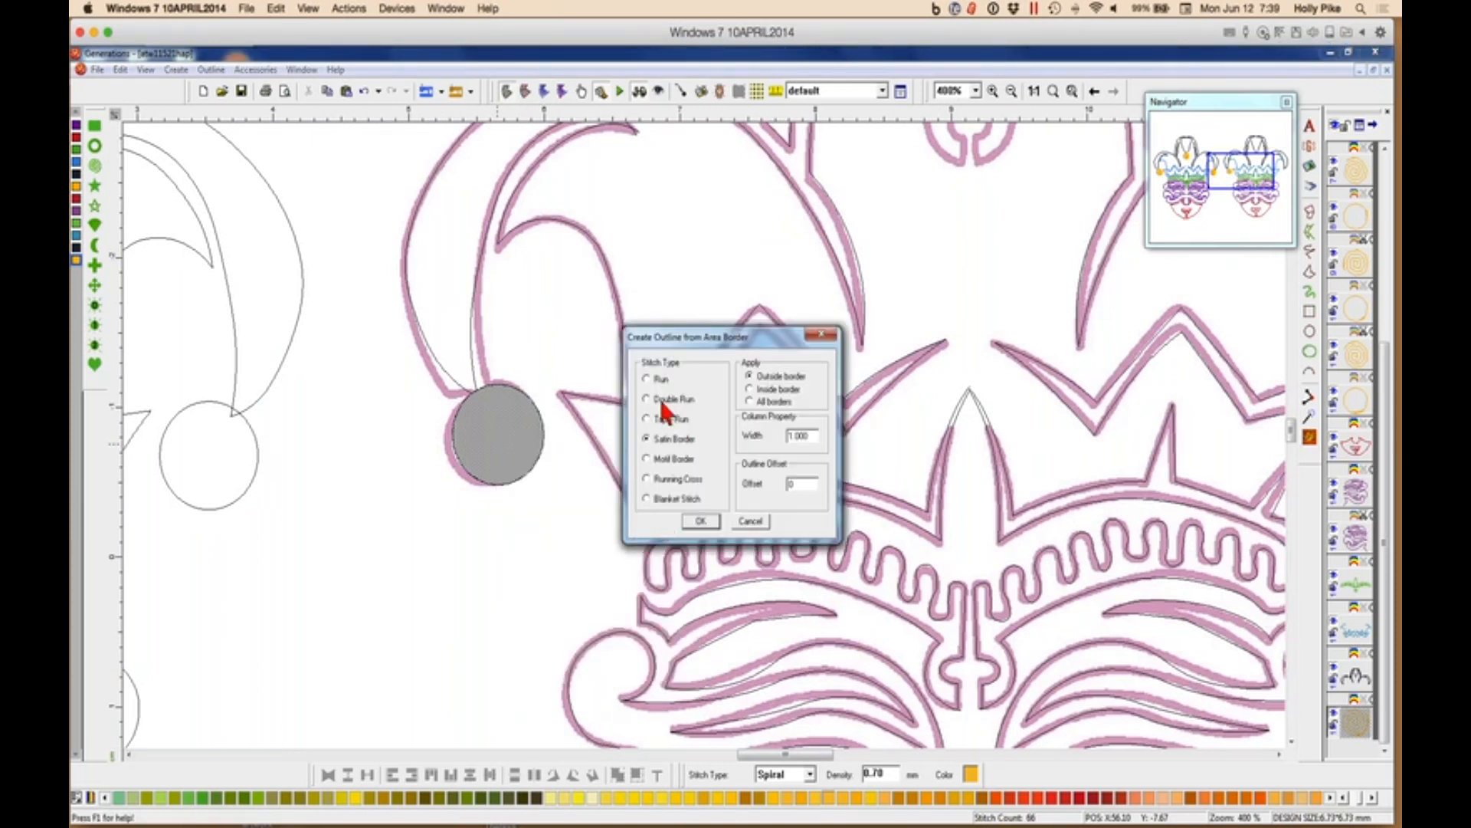
{"action": "left_click", "coordinate": [661, 402]}
{"action": "left_click", "coordinate": [700, 523]}
{"action": "left_click", "coordinate": [1310, 437]}
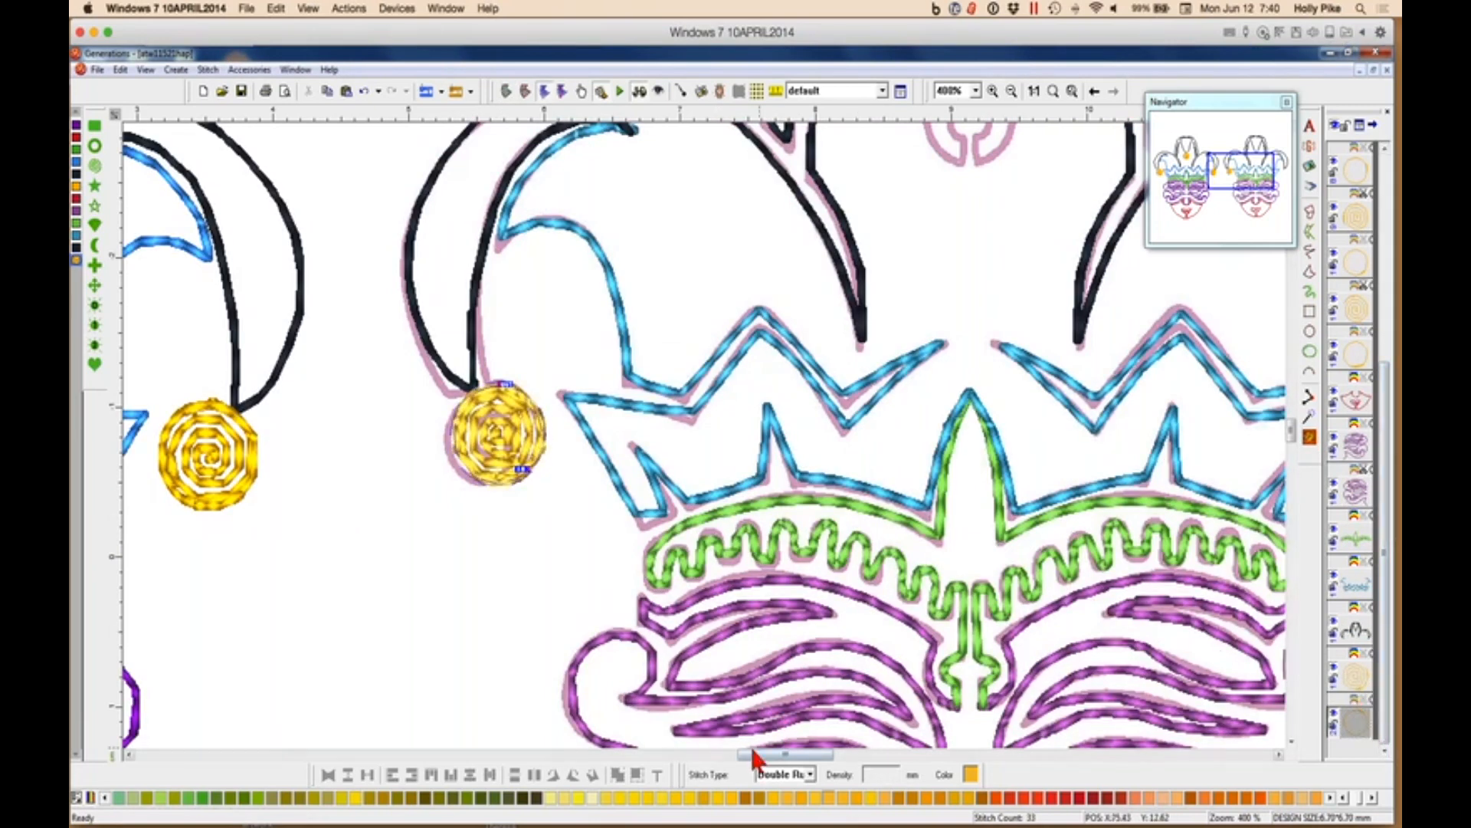
Copy the bell's spiral fill and outline together and place the duplicate at the tip of the hat's centre point.
{"action": "left_click_drag", "start_coordinate": [755, 753], "coordinate": [772, 755]}
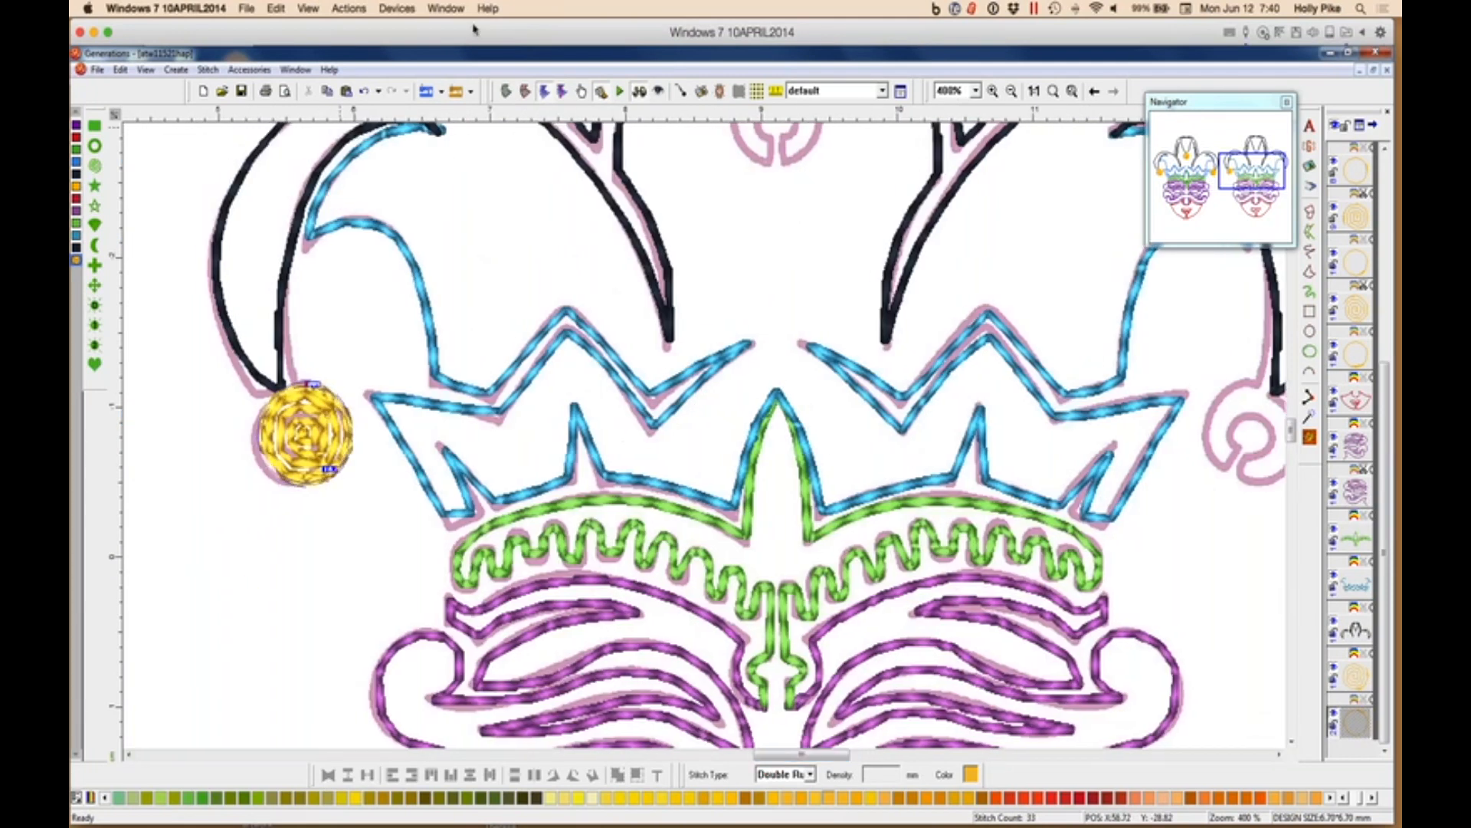
{"action": "left_click", "coordinate": [1358, 678]}
{"action": "left_click", "coordinate": [1358, 714], "text": "ctrl"}
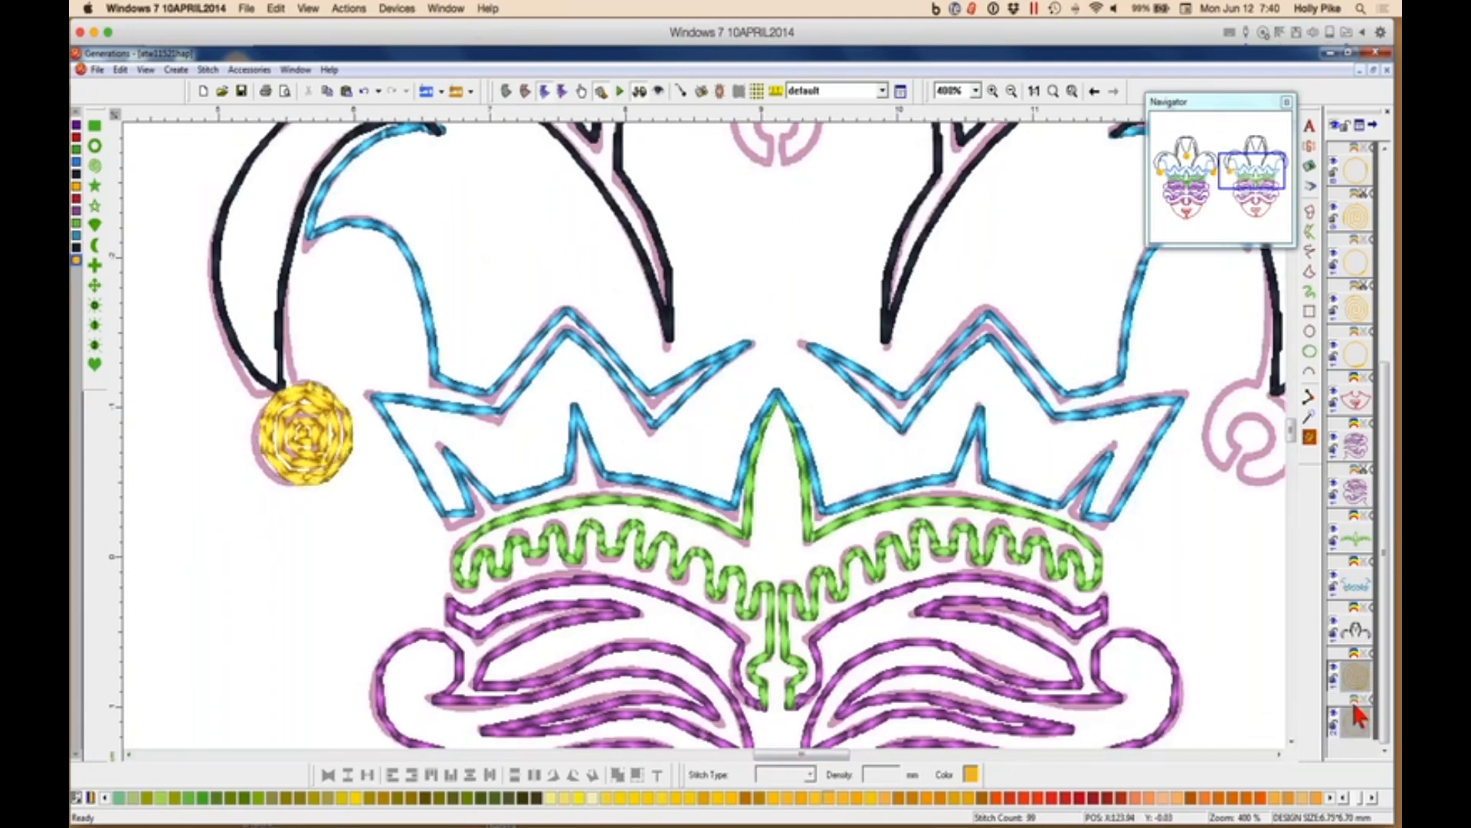
{"action": "left_click", "coordinate": [329, 91]}
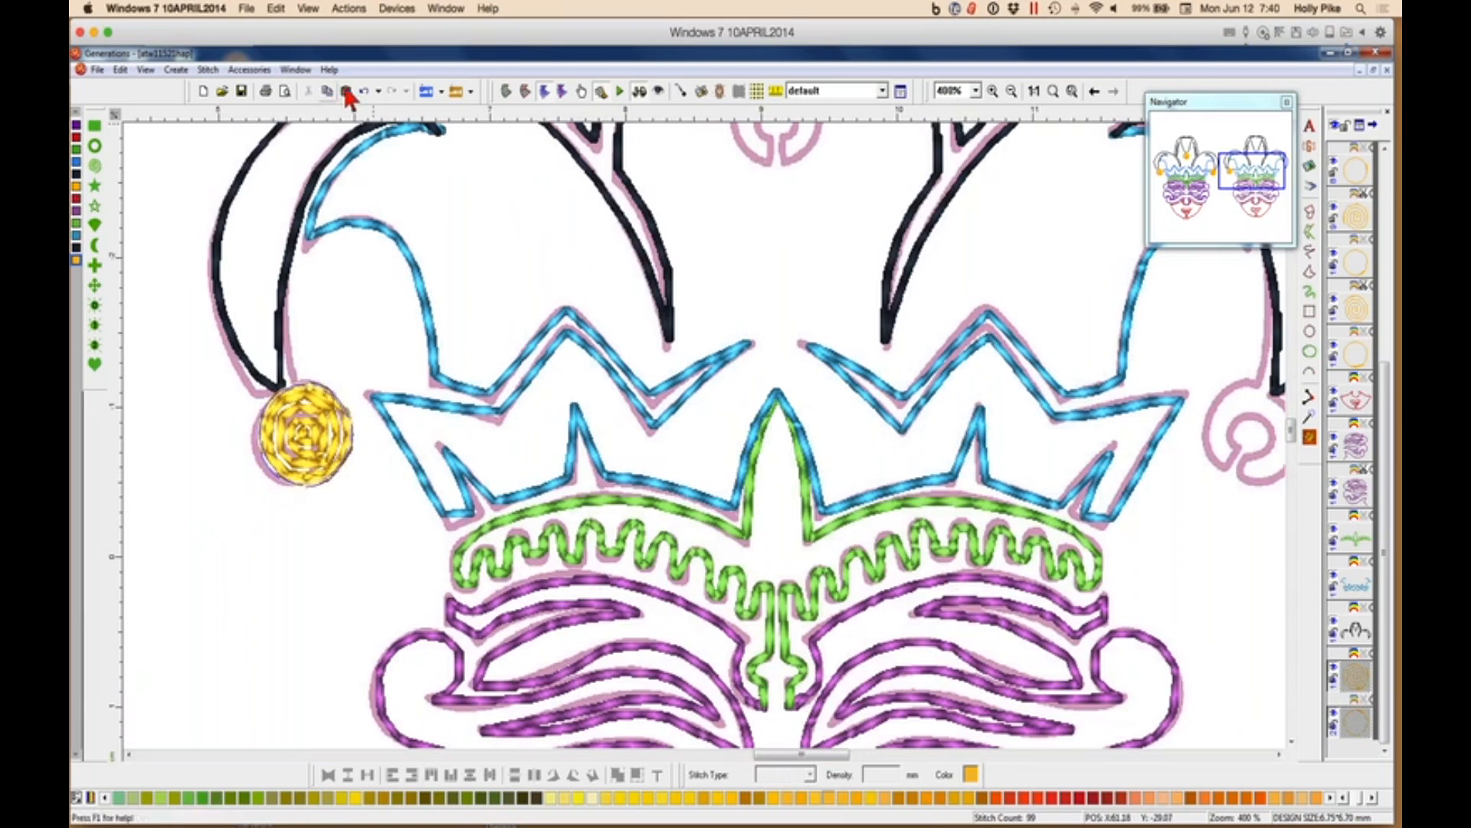
{"action": "left_click", "coordinate": [347, 91]}
{"action": "left_click_drag", "start_coordinate": [305, 399], "coordinate": [779, 263]}
Place another copy of the bell at the tip of the right horn and deselect it at 1:1 zoom.
{"action": "left_click", "coordinate": [330, 92]}
{"action": "left_click", "coordinate": [347, 92]}
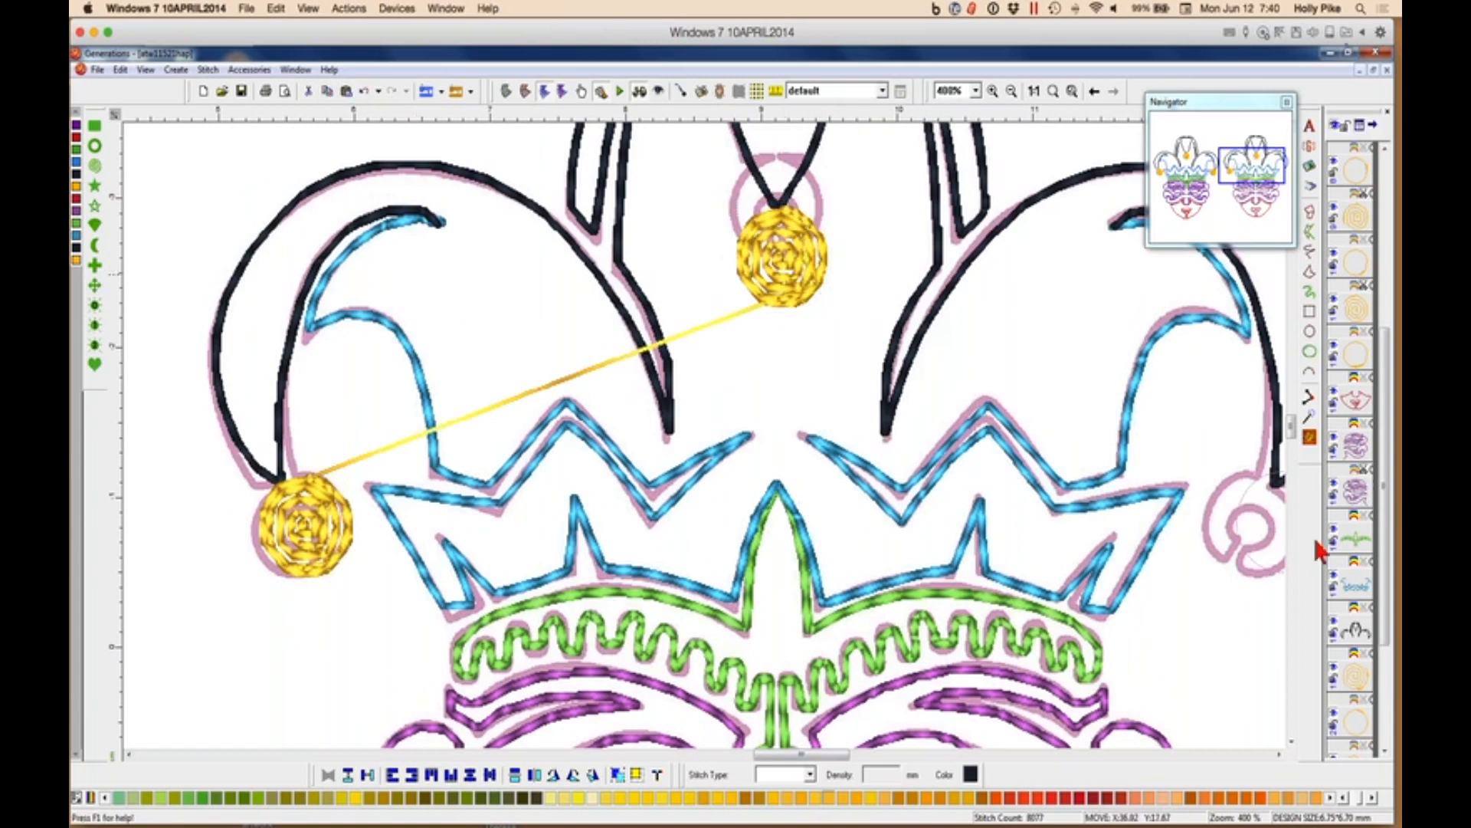
{"action": "left_click_drag", "start_coordinate": [1317, 540], "coordinate": [1167, 527]}
{"action": "left_click", "coordinate": [1034, 90]}
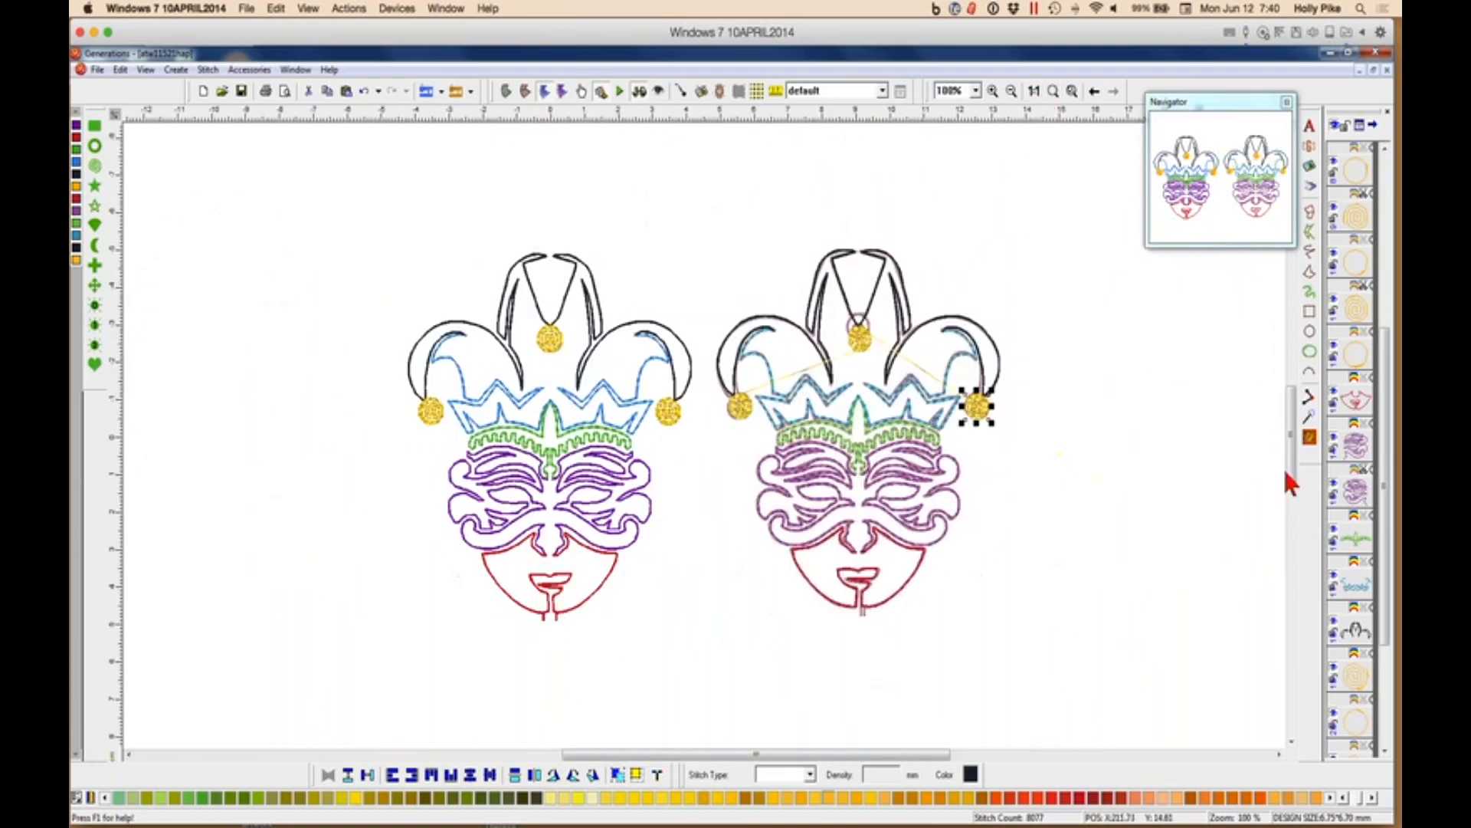
{"action": "left_click", "coordinate": [1043, 587]}
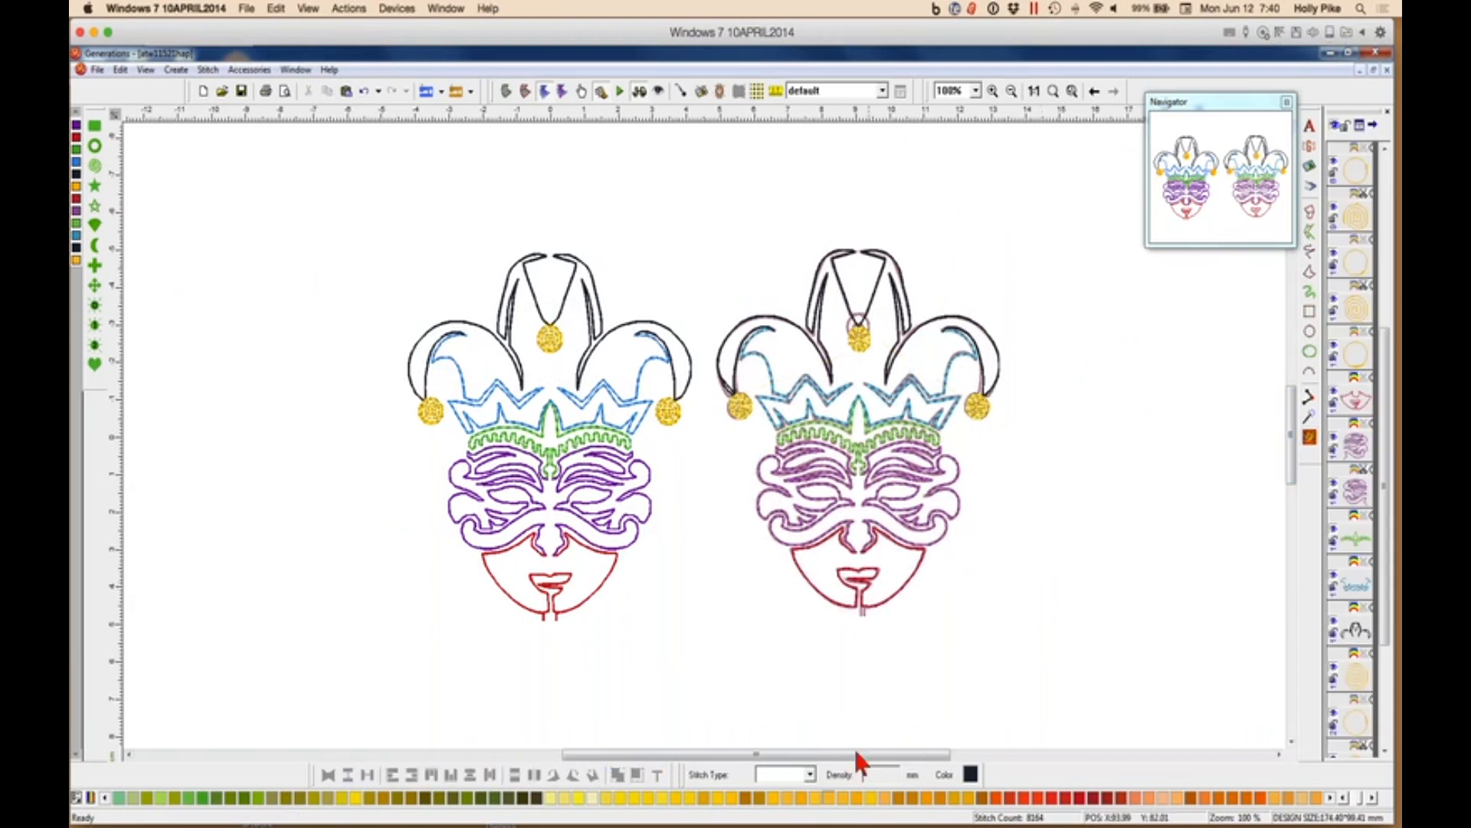
Check the stitching order of the traced face, mask, green band, blue trim and black hat by selecting each object in sequence.
{"action": "left_click_drag", "start_coordinate": [860, 756], "coordinate": [891, 756]}
{"action": "left_click", "coordinate": [1353, 403]}
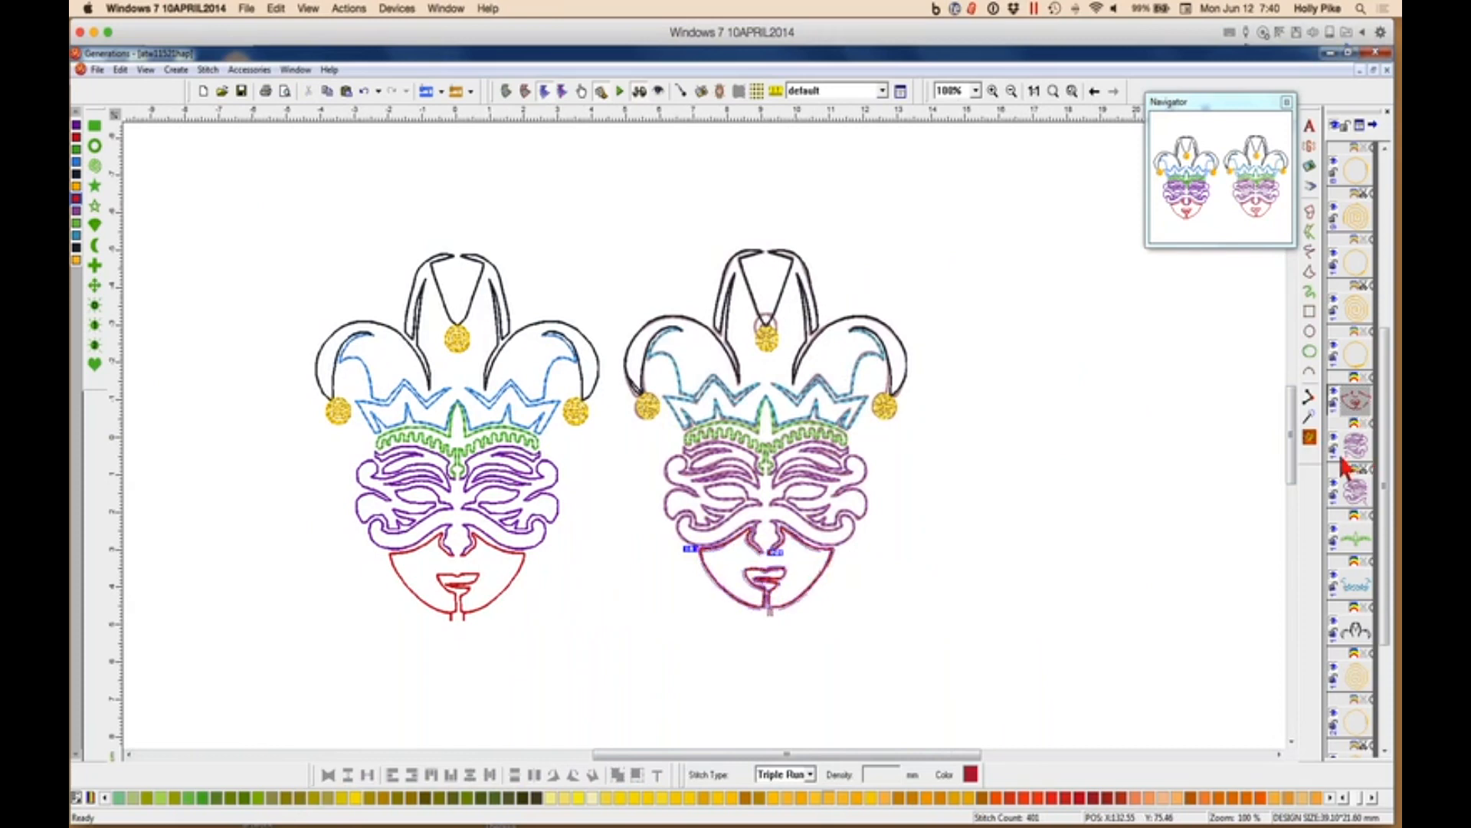
{"action": "left_click", "coordinate": [1055, 91]}
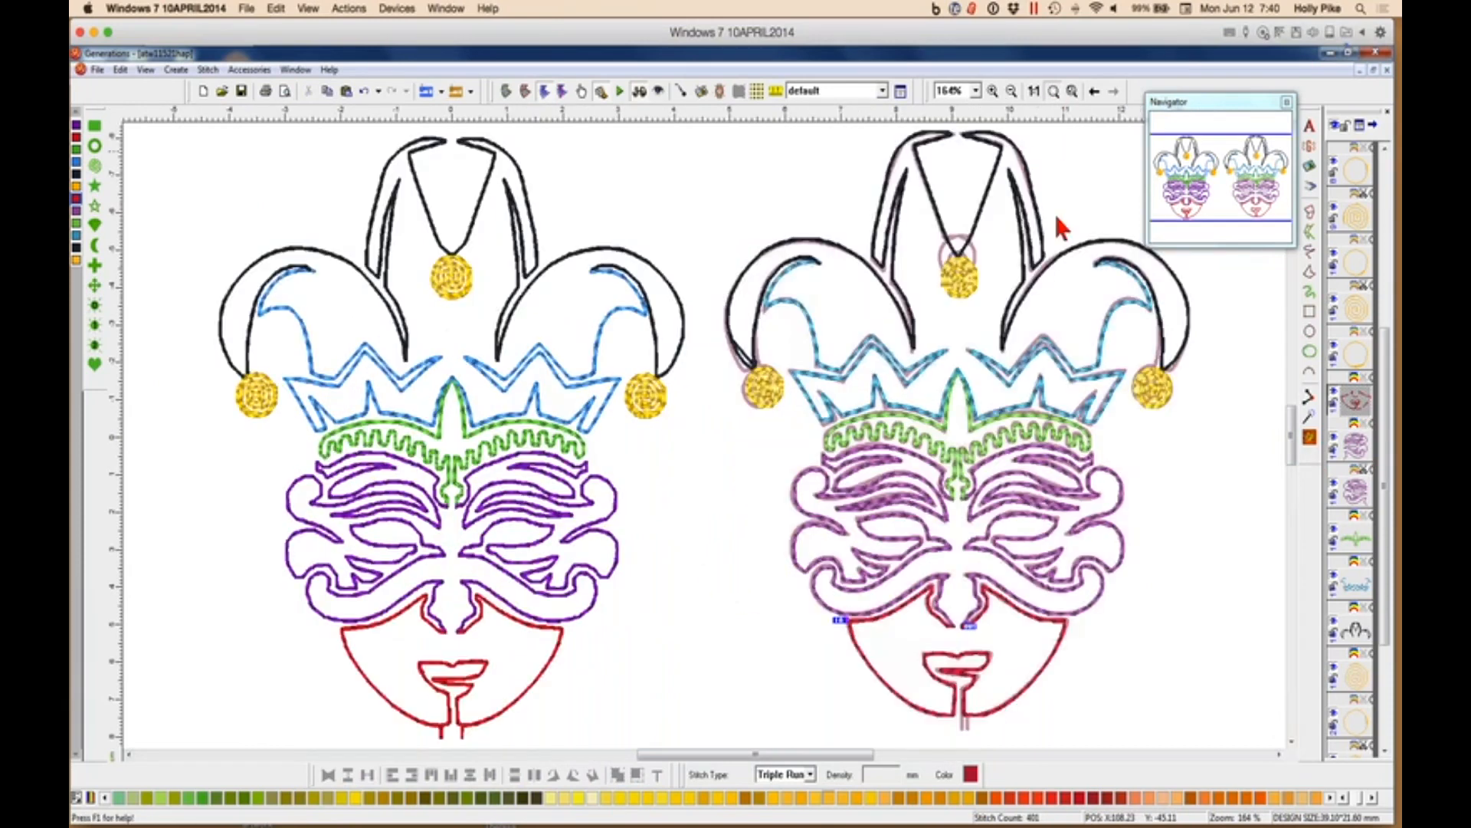
{"action": "left_click_drag", "start_coordinate": [834, 751], "coordinate": [893, 673]}
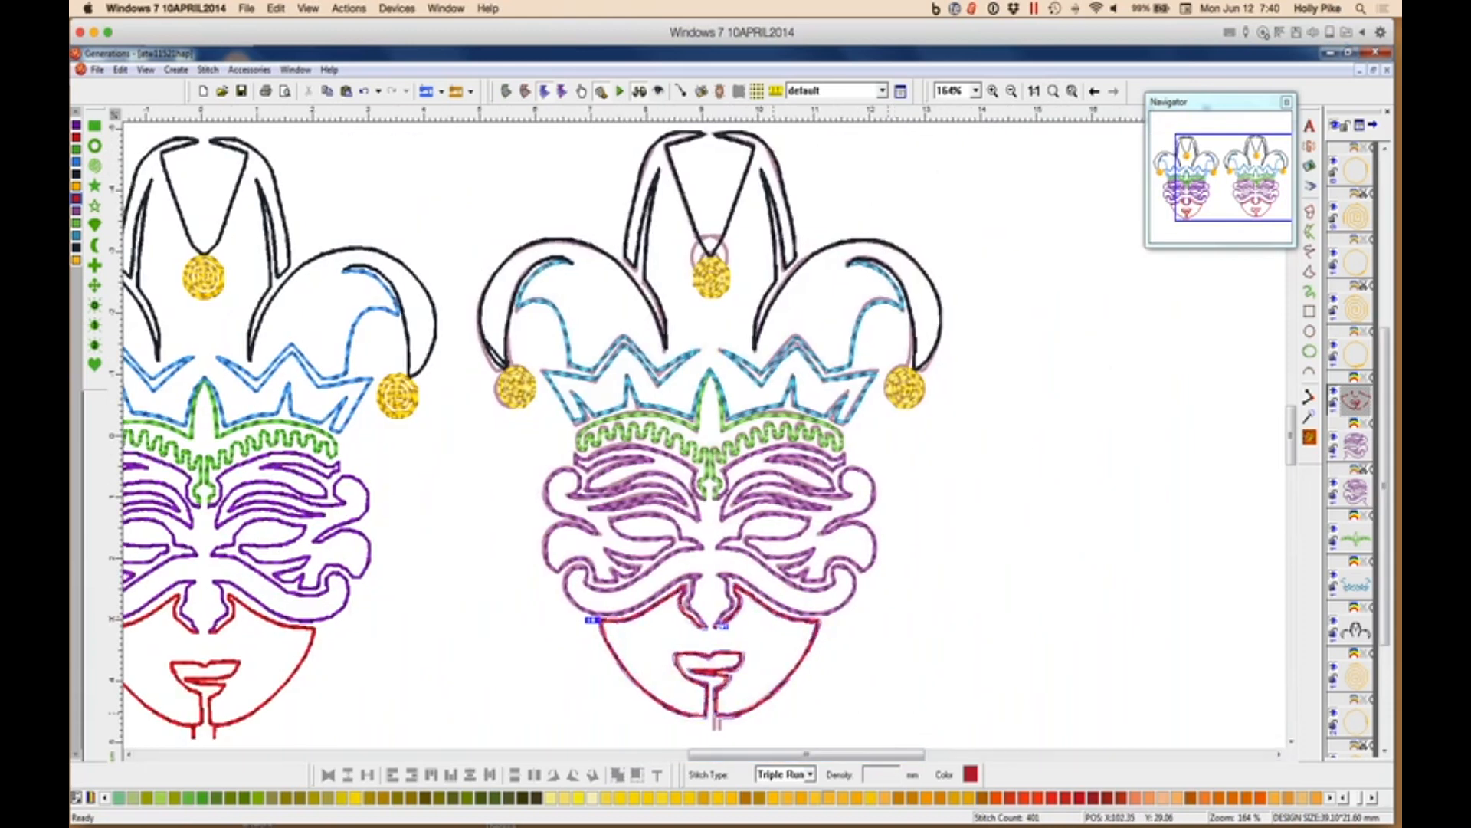
{"action": "left_click", "coordinate": [1357, 452]}
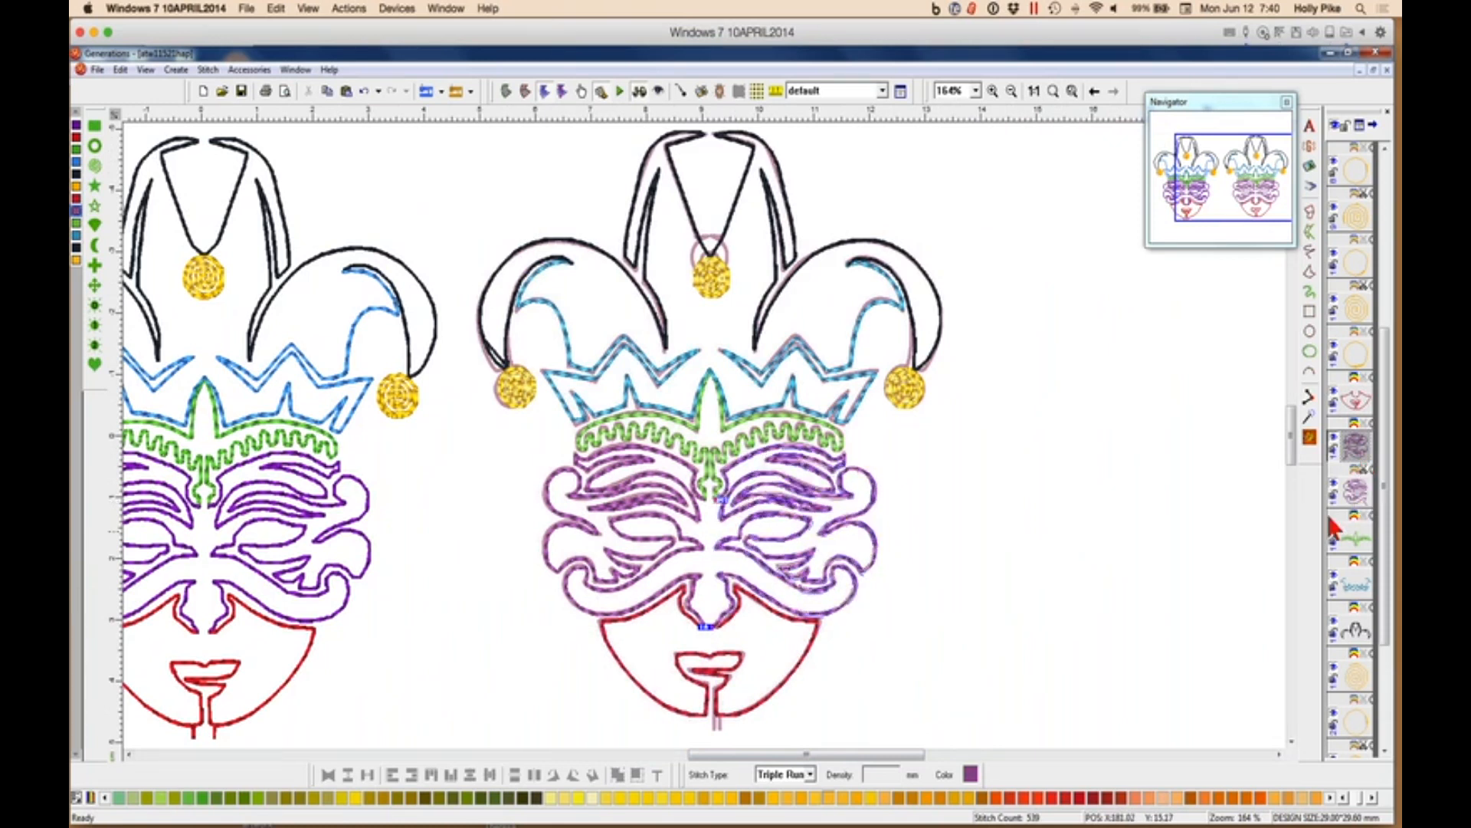
{"action": "left_click", "coordinate": [1352, 495]}
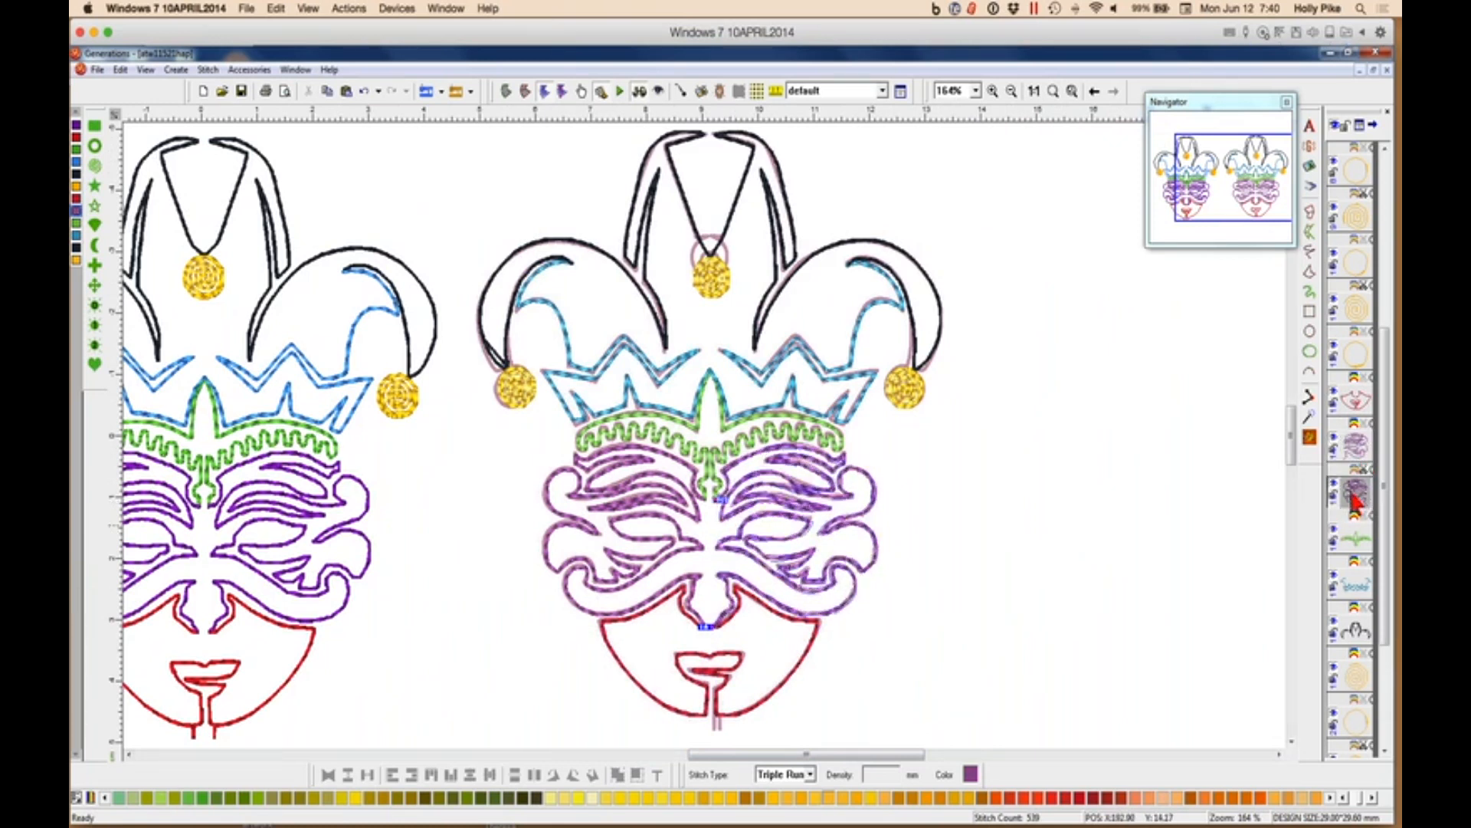
{"action": "left_click", "coordinate": [1357, 541]}
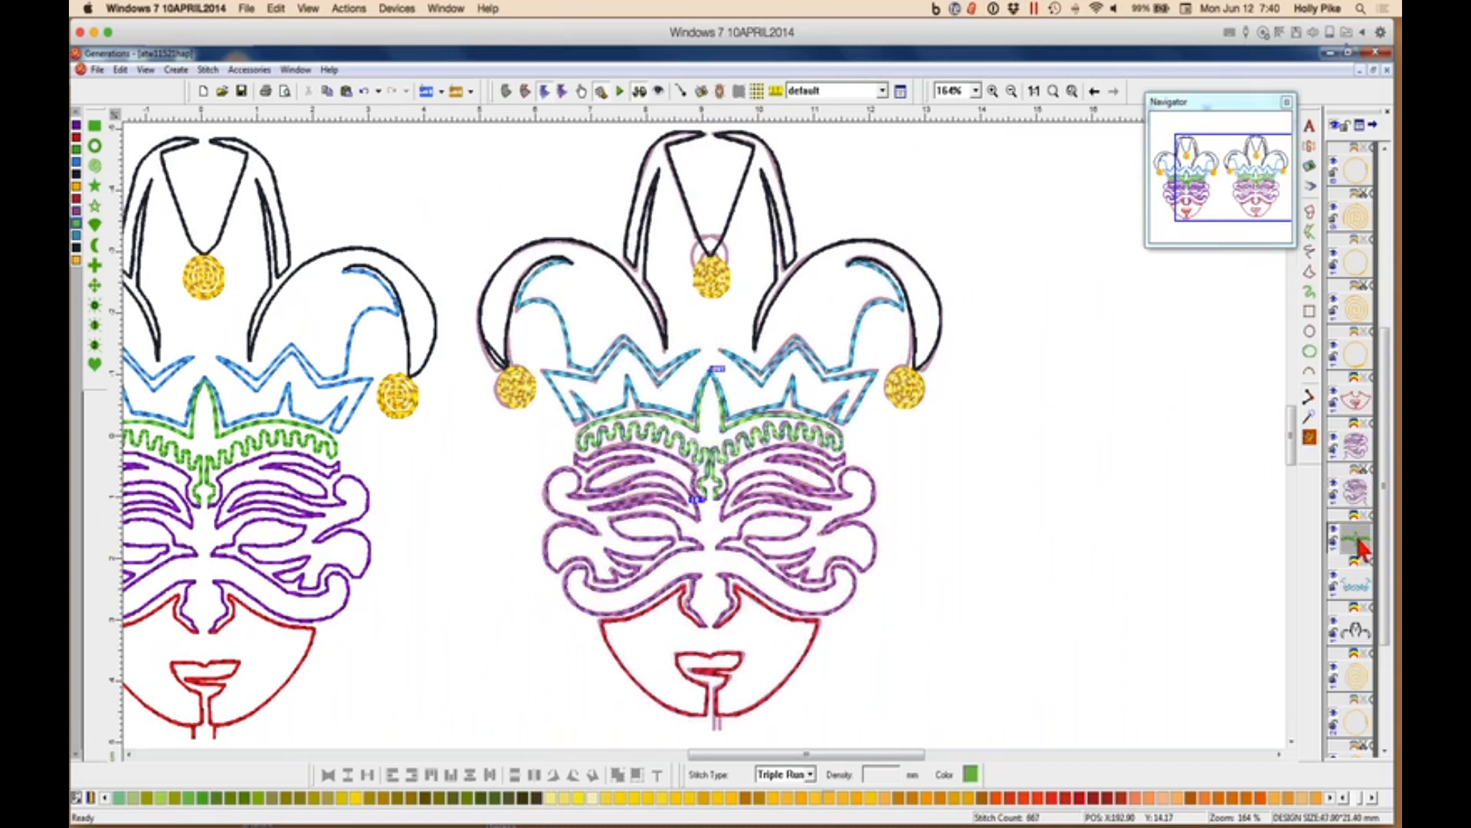
{"action": "left_click", "coordinate": [1361, 592]}
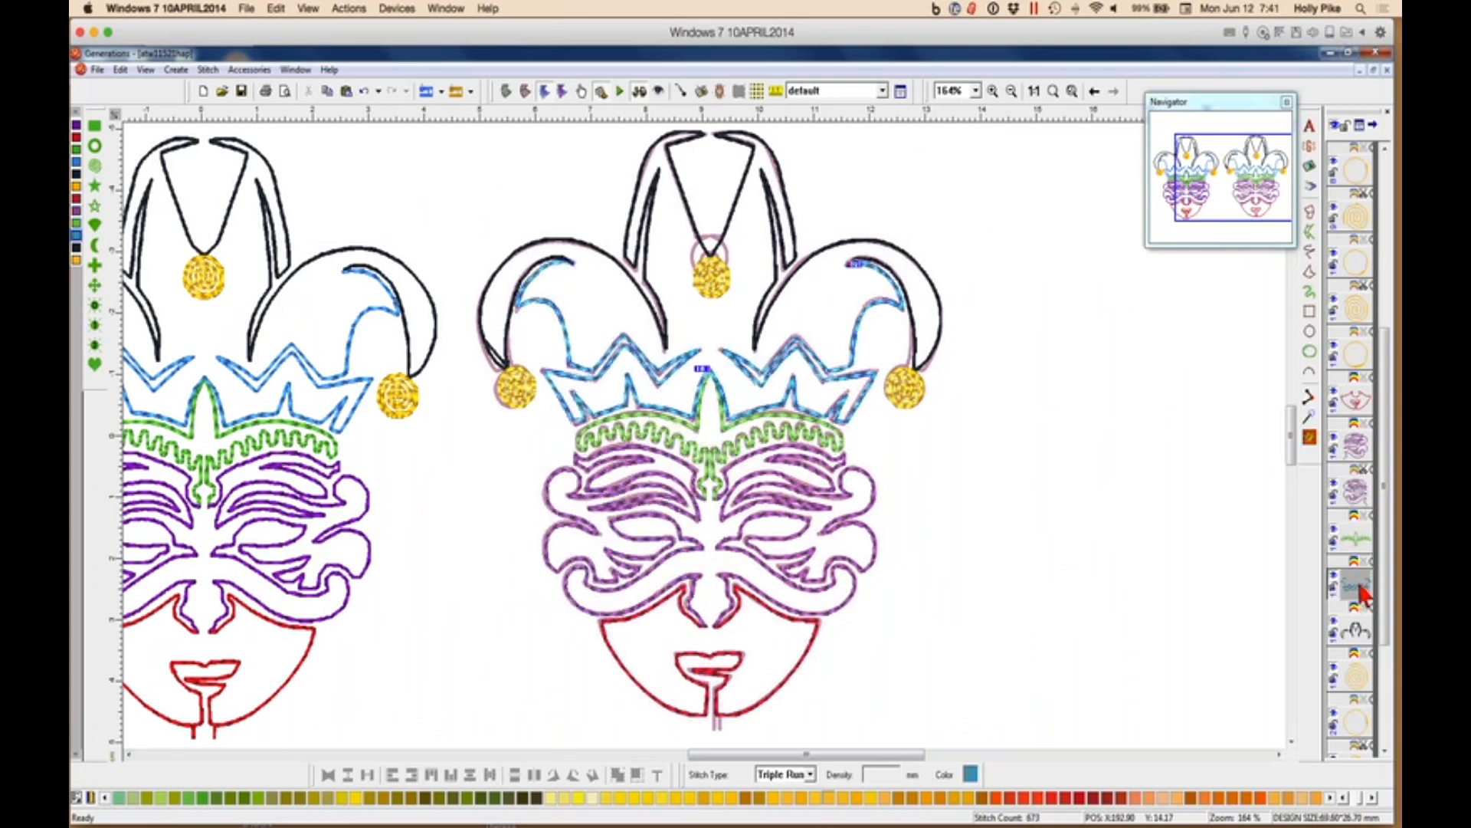
{"action": "left_click", "coordinate": [1363, 636]}
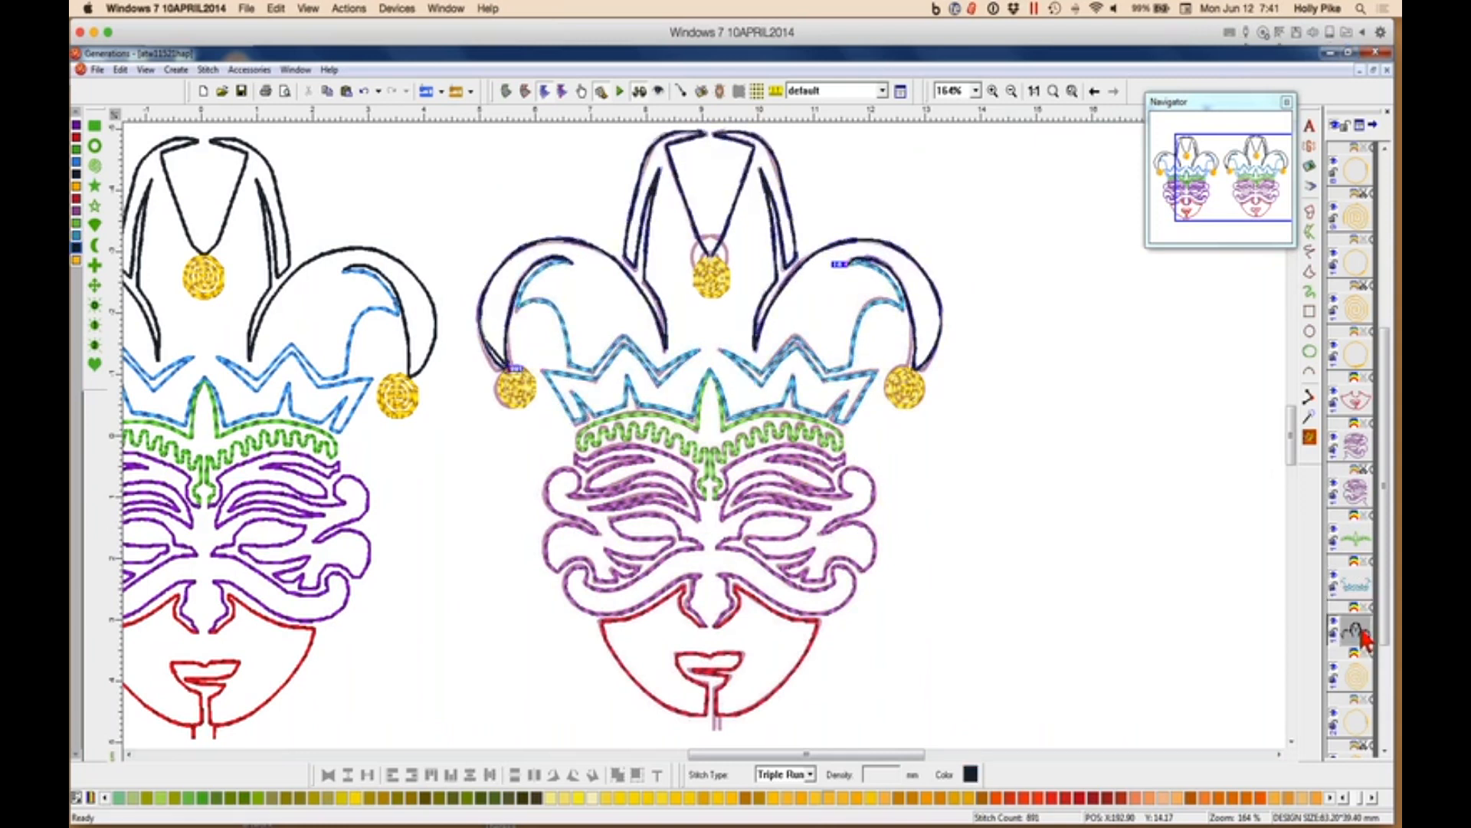
Check the order of the bells' spiral fills and outlines in the sequence, then view the whole design with nothing selected.
{"action": "left_click", "coordinate": [1359, 684]}
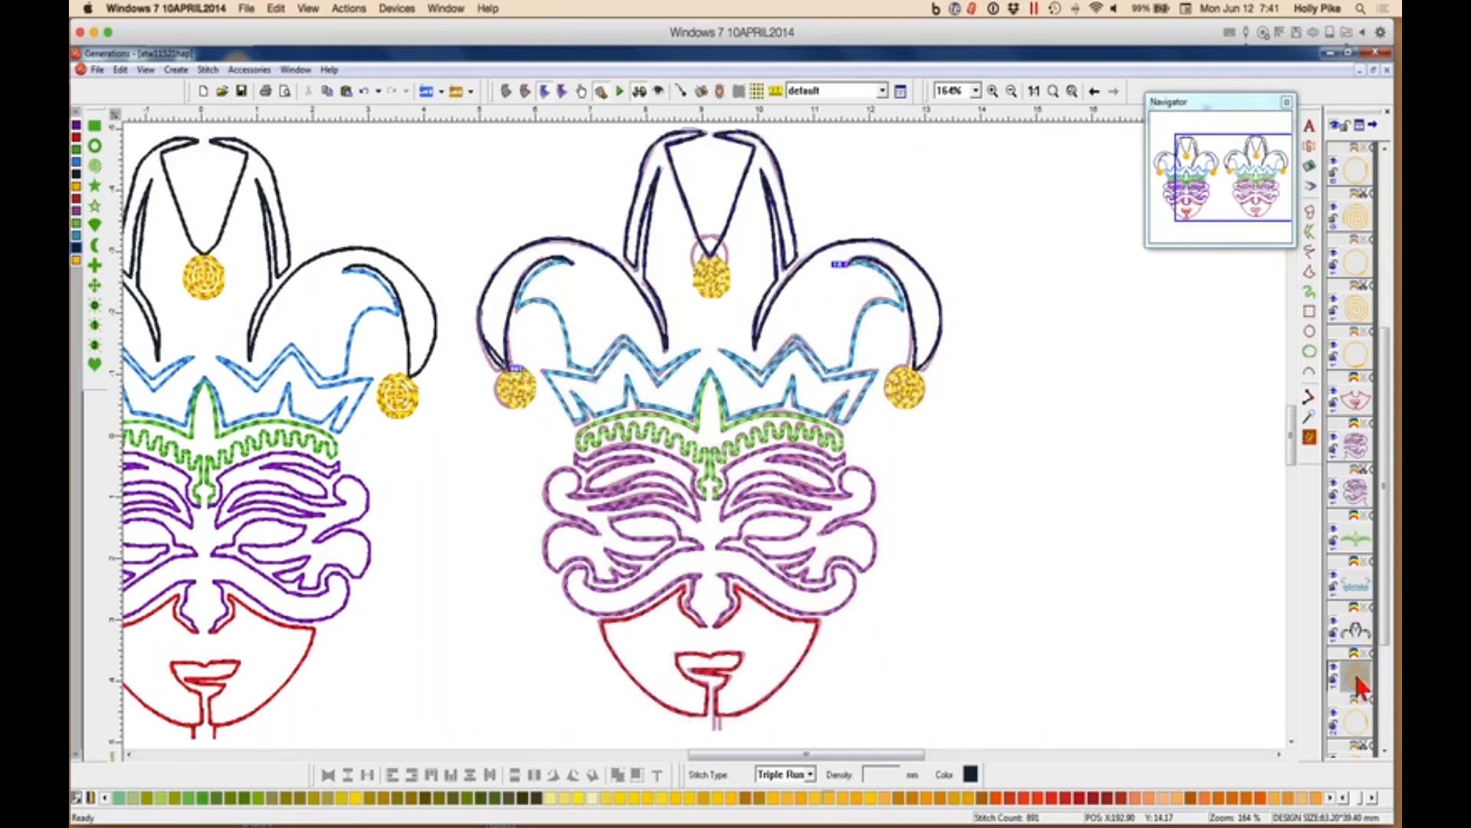
{"action": "left_click", "coordinate": [1361, 721]}
{"action": "left_click_drag", "start_coordinate": [1386, 633], "coordinate": [1386, 696]}
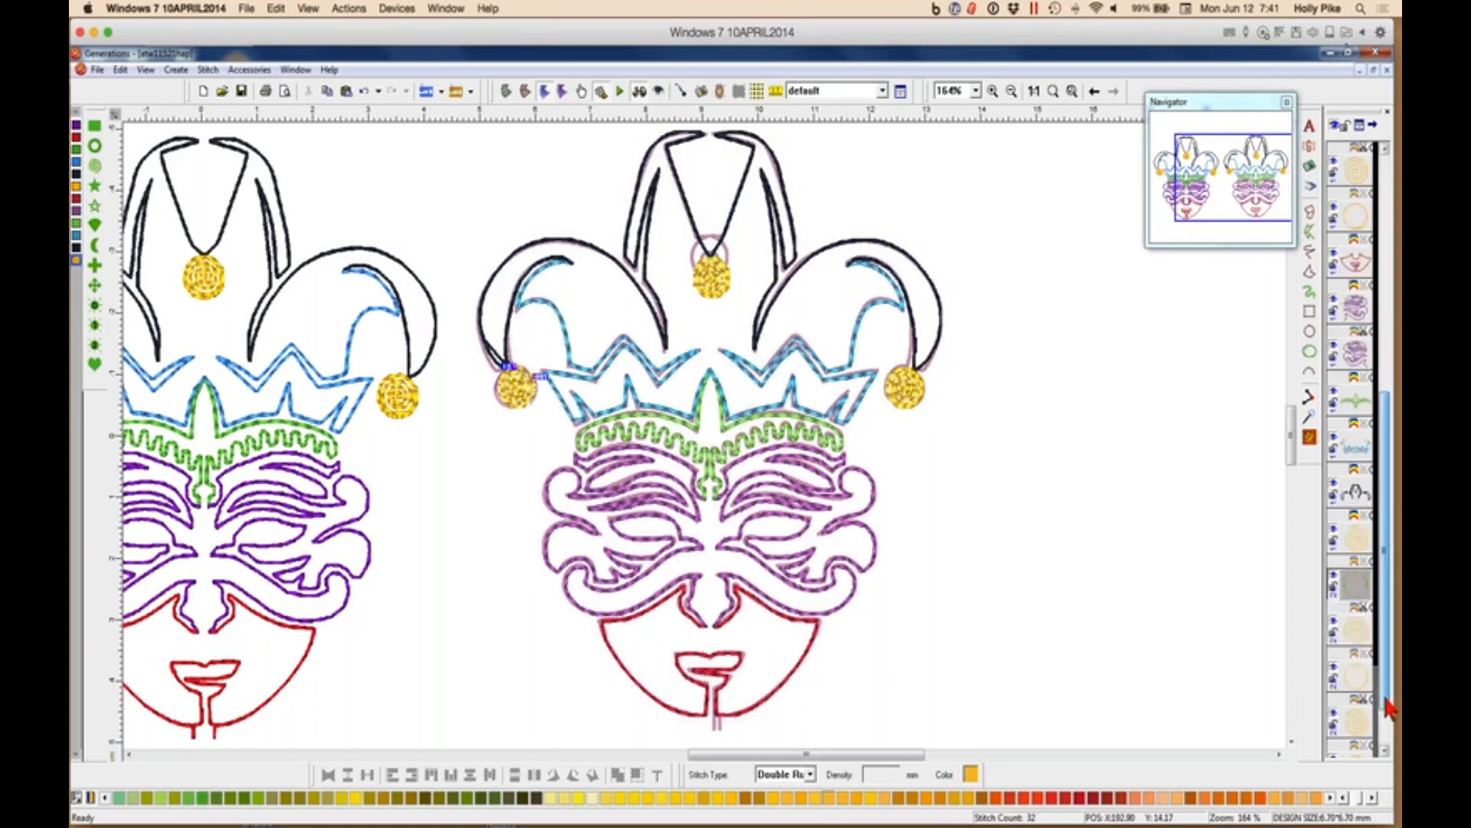
{"action": "left_click", "coordinate": [1357, 630]}
{"action": "left_click", "coordinate": [1361, 679]}
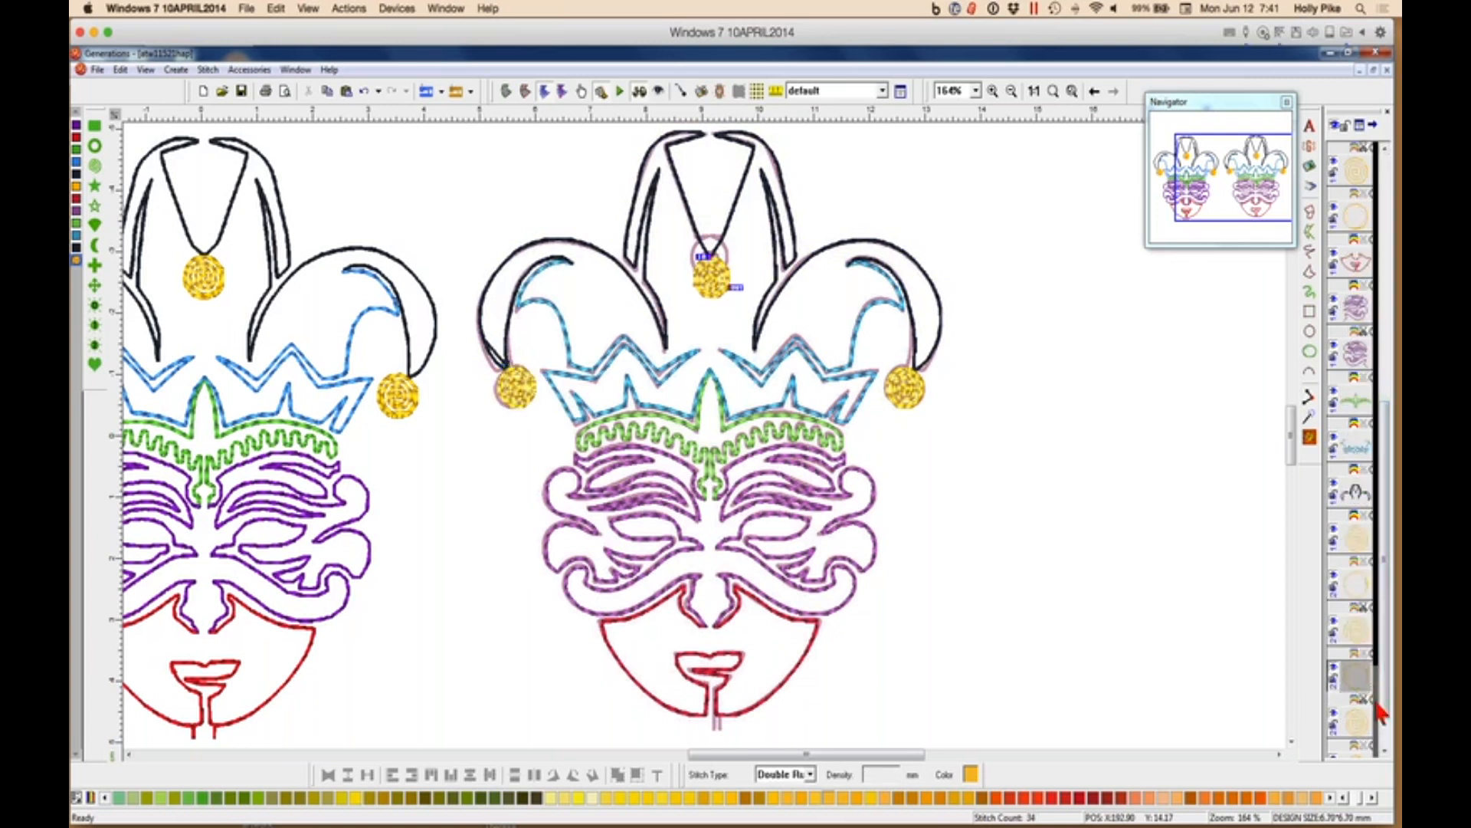
{"action": "left_click_drag", "start_coordinate": [1379, 699], "coordinate": [1376, 720]}
{"action": "left_click", "coordinate": [1360, 676]}
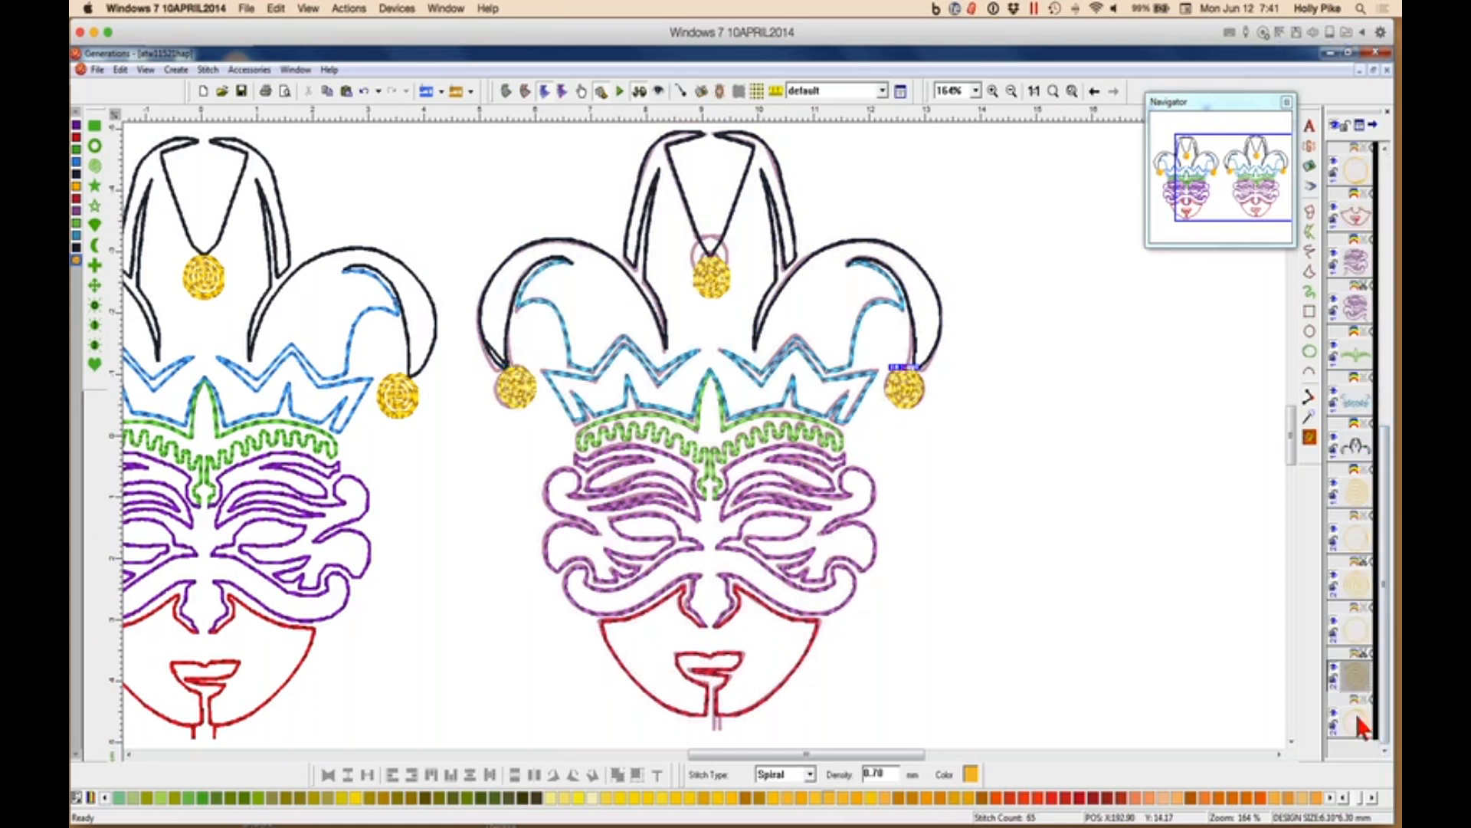
{"action": "left_click", "coordinate": [1361, 720]}
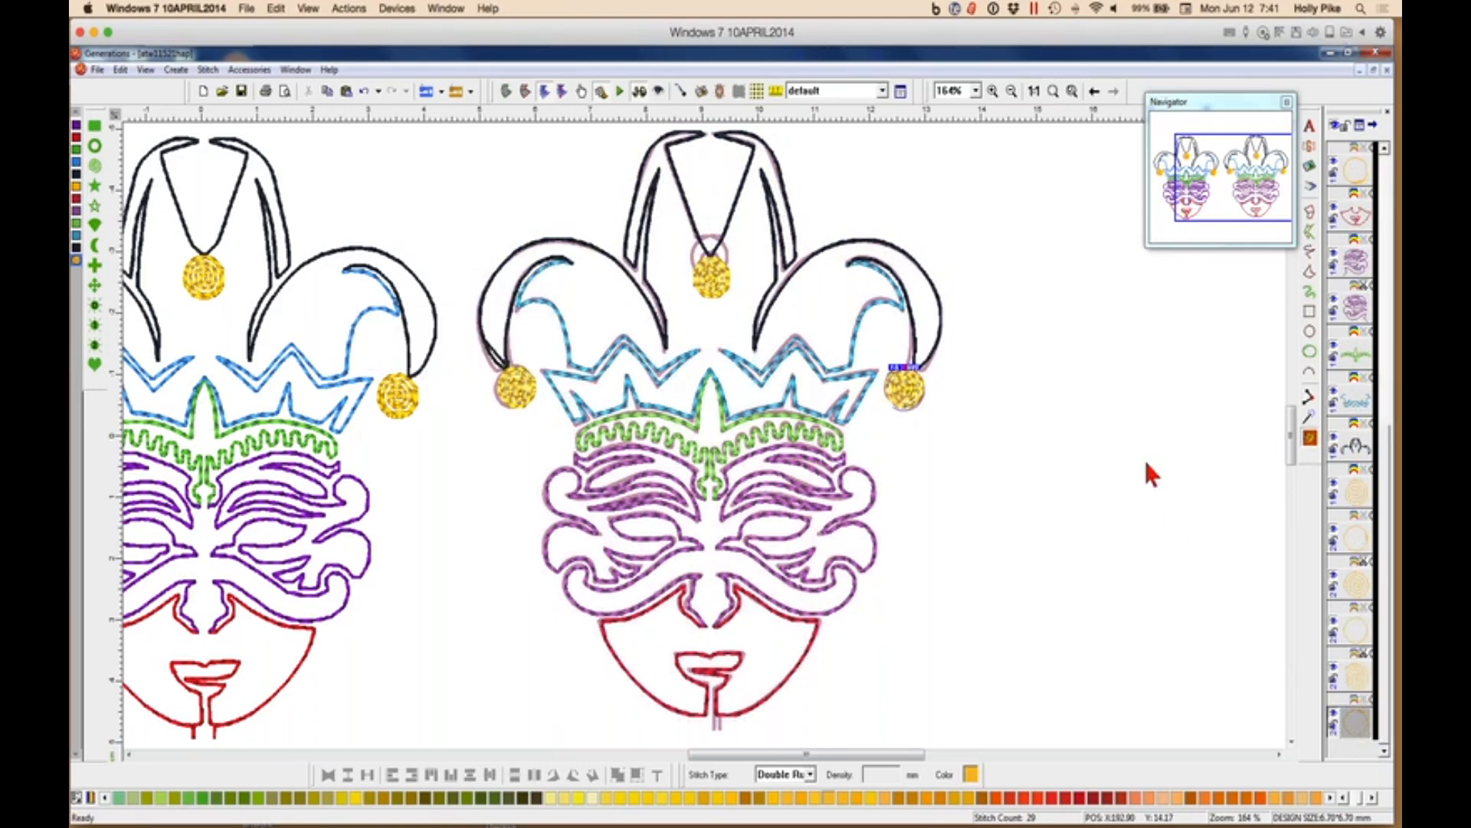
{"action": "left_click", "coordinate": [1035, 91]}
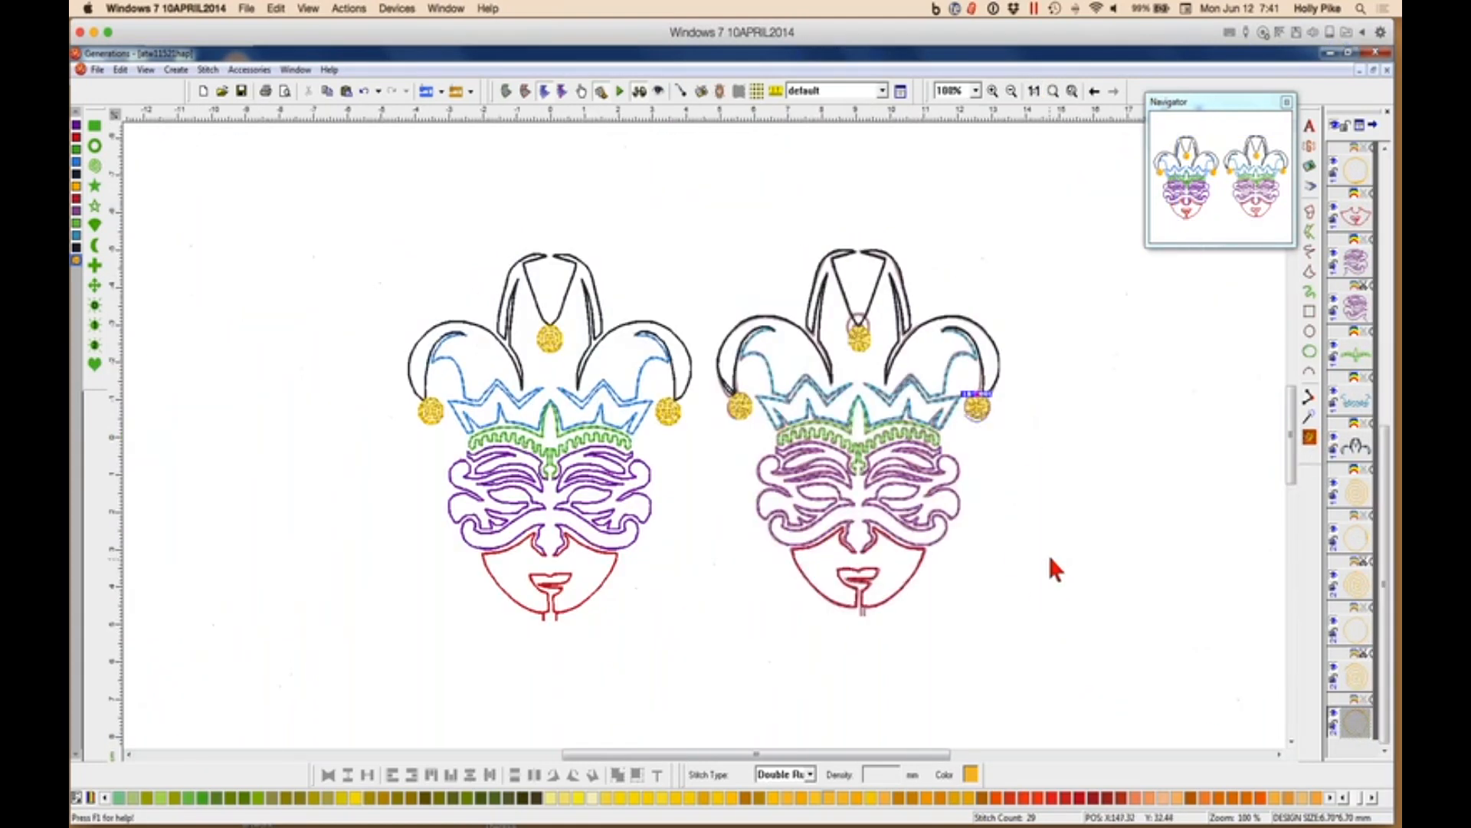
{"action": "left_click", "coordinate": [1048, 567]}
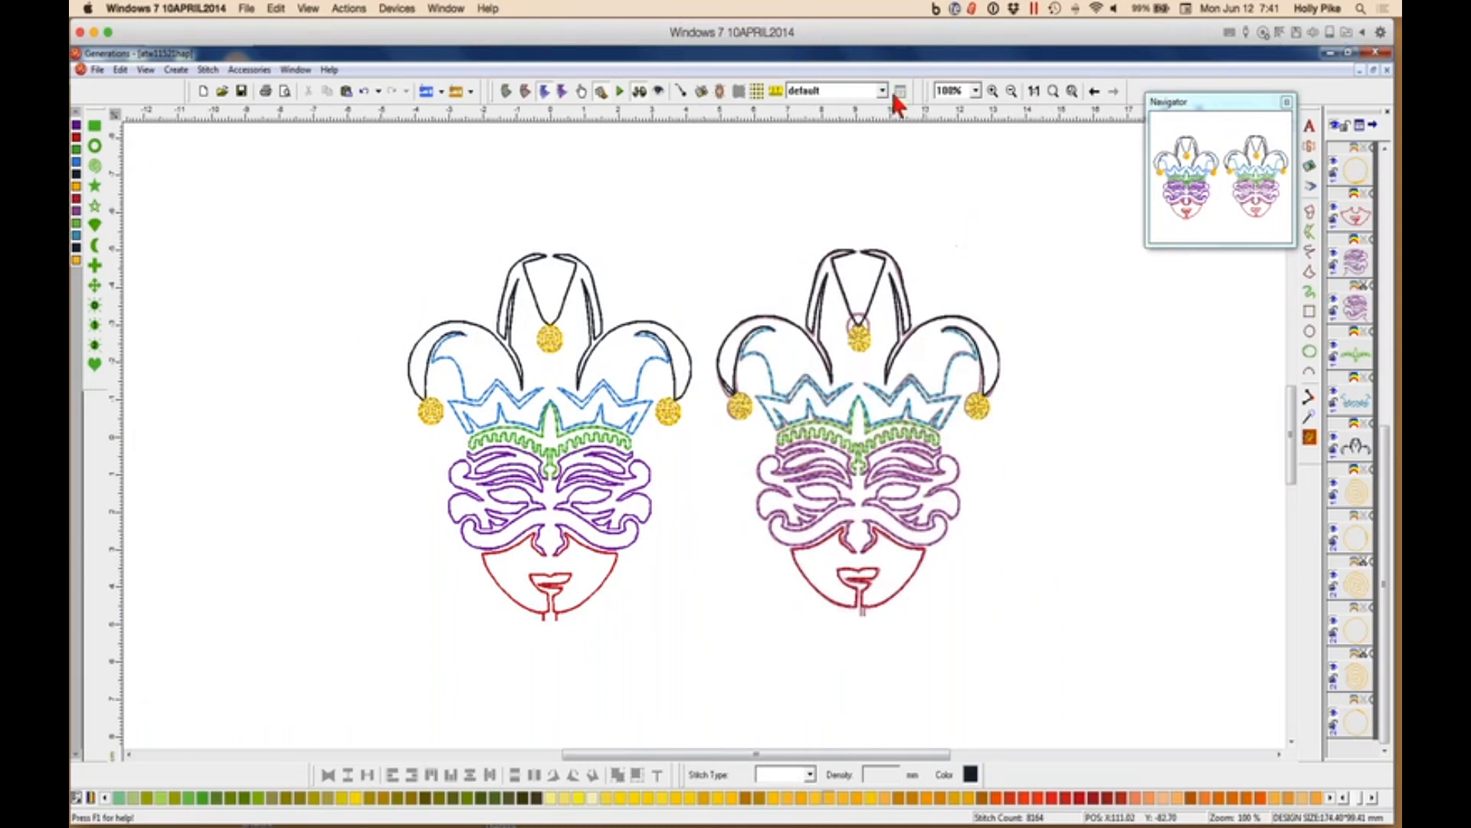
Move the template image out from under the stitched mask to the empty area beside it and deselect it.
{"action": "left_click", "coordinate": [717, 90]}
{"action": "left_click_drag", "start_coordinate": [1001, 614], "coordinate": [1151, 611]}
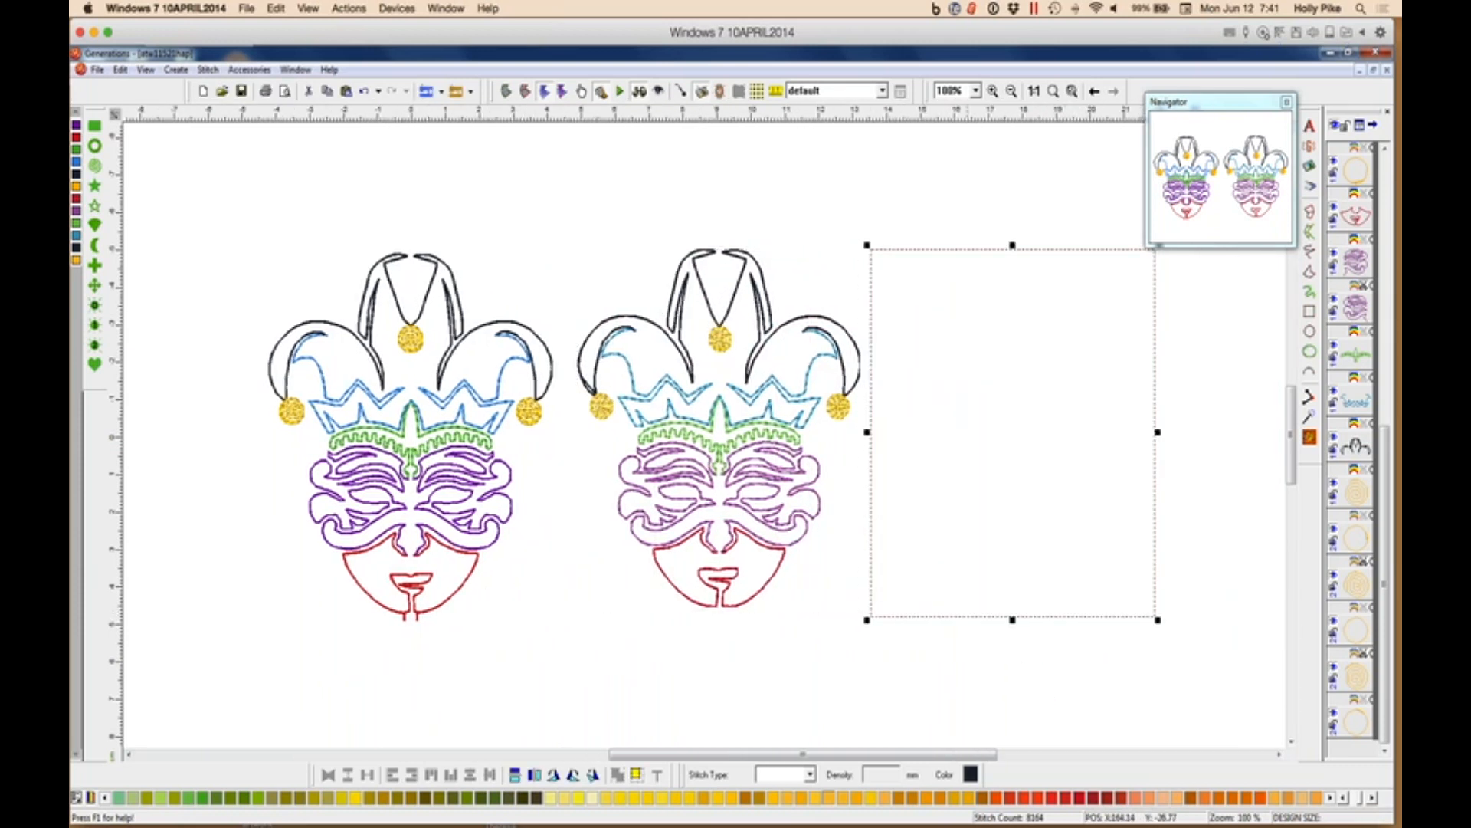
{"action": "left_click", "coordinate": [971, 686]}
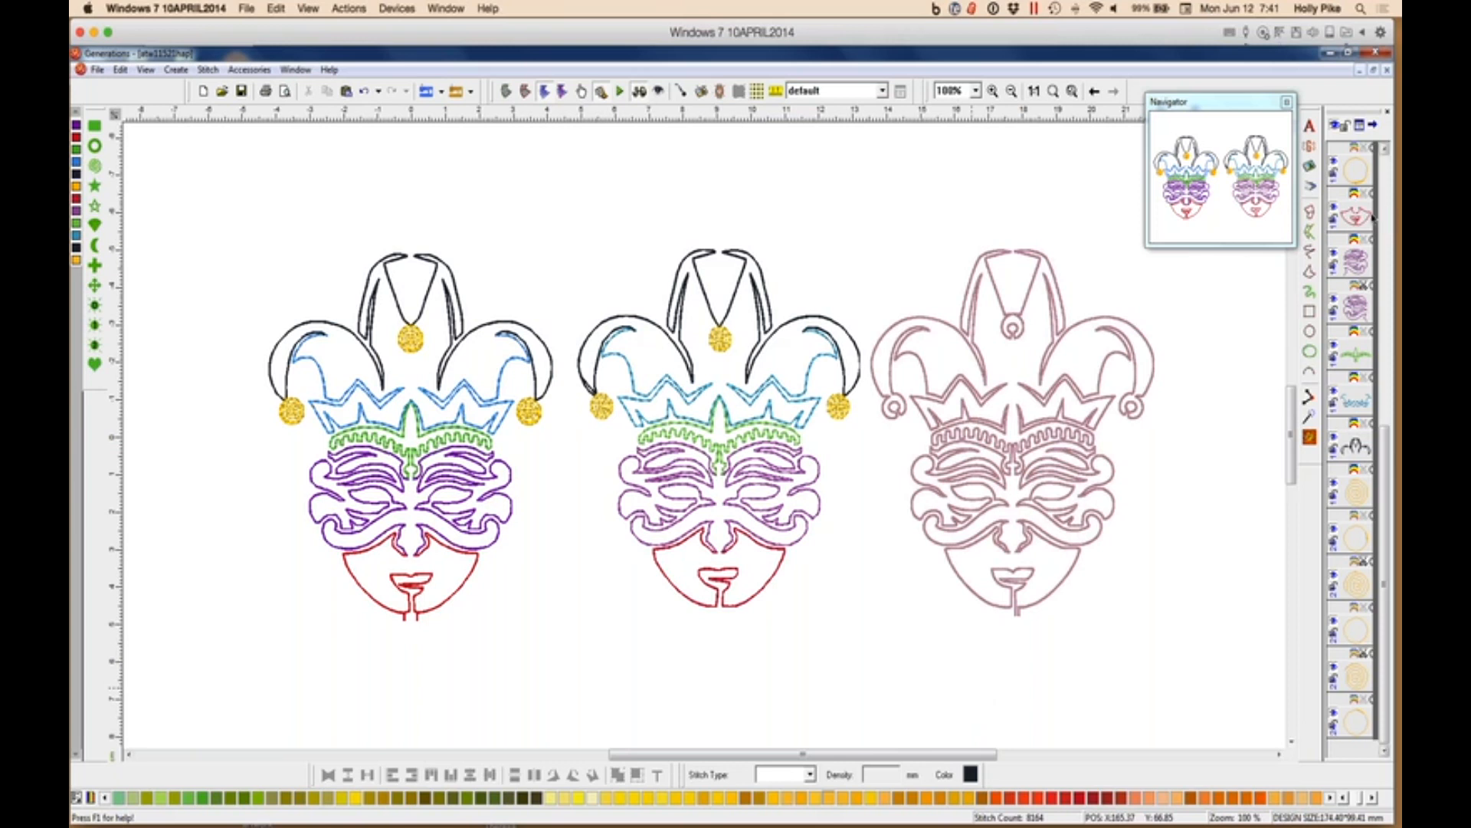
{"action": "left_click", "coordinate": [1398, 214]}
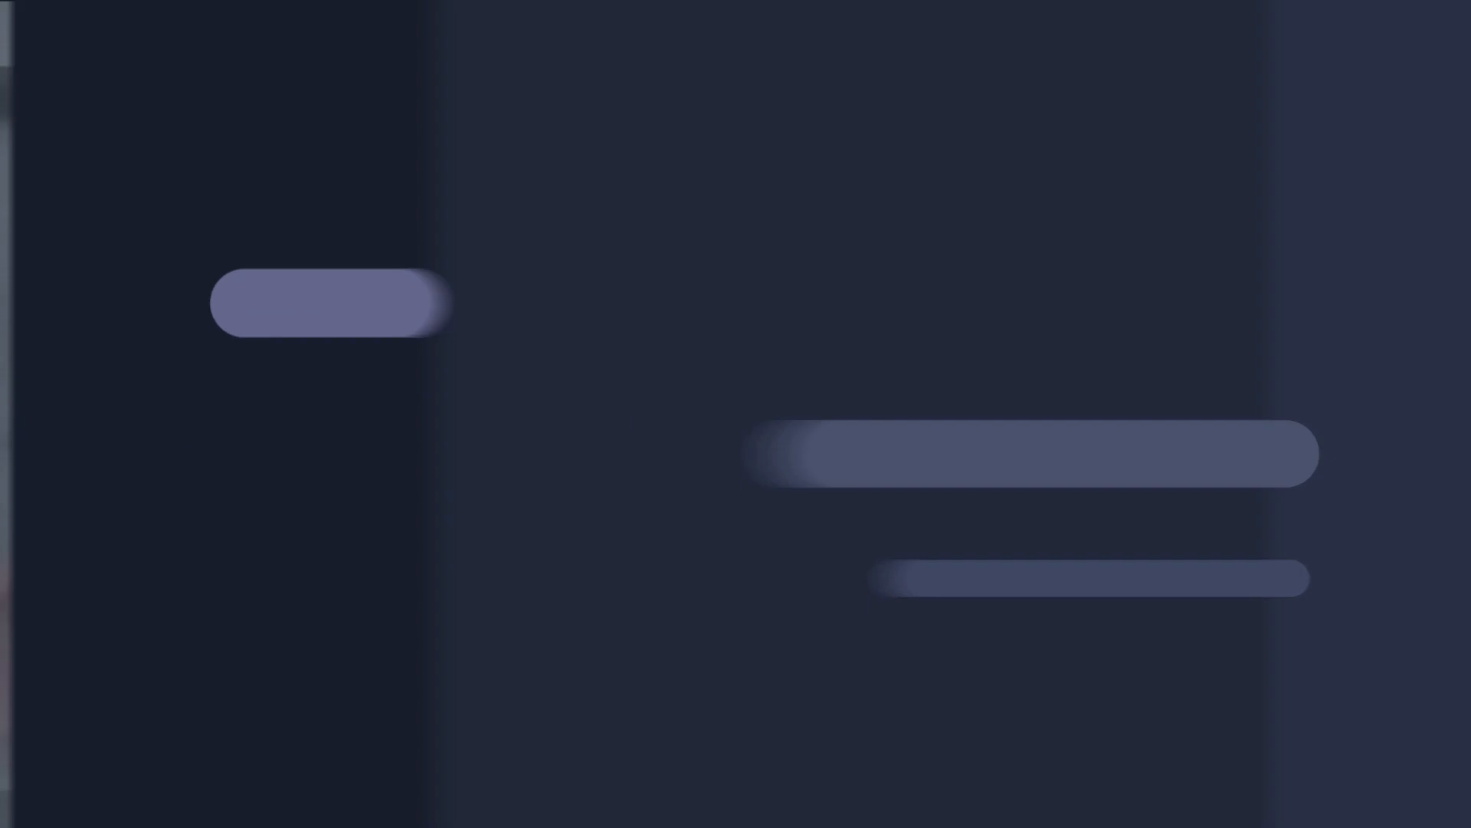